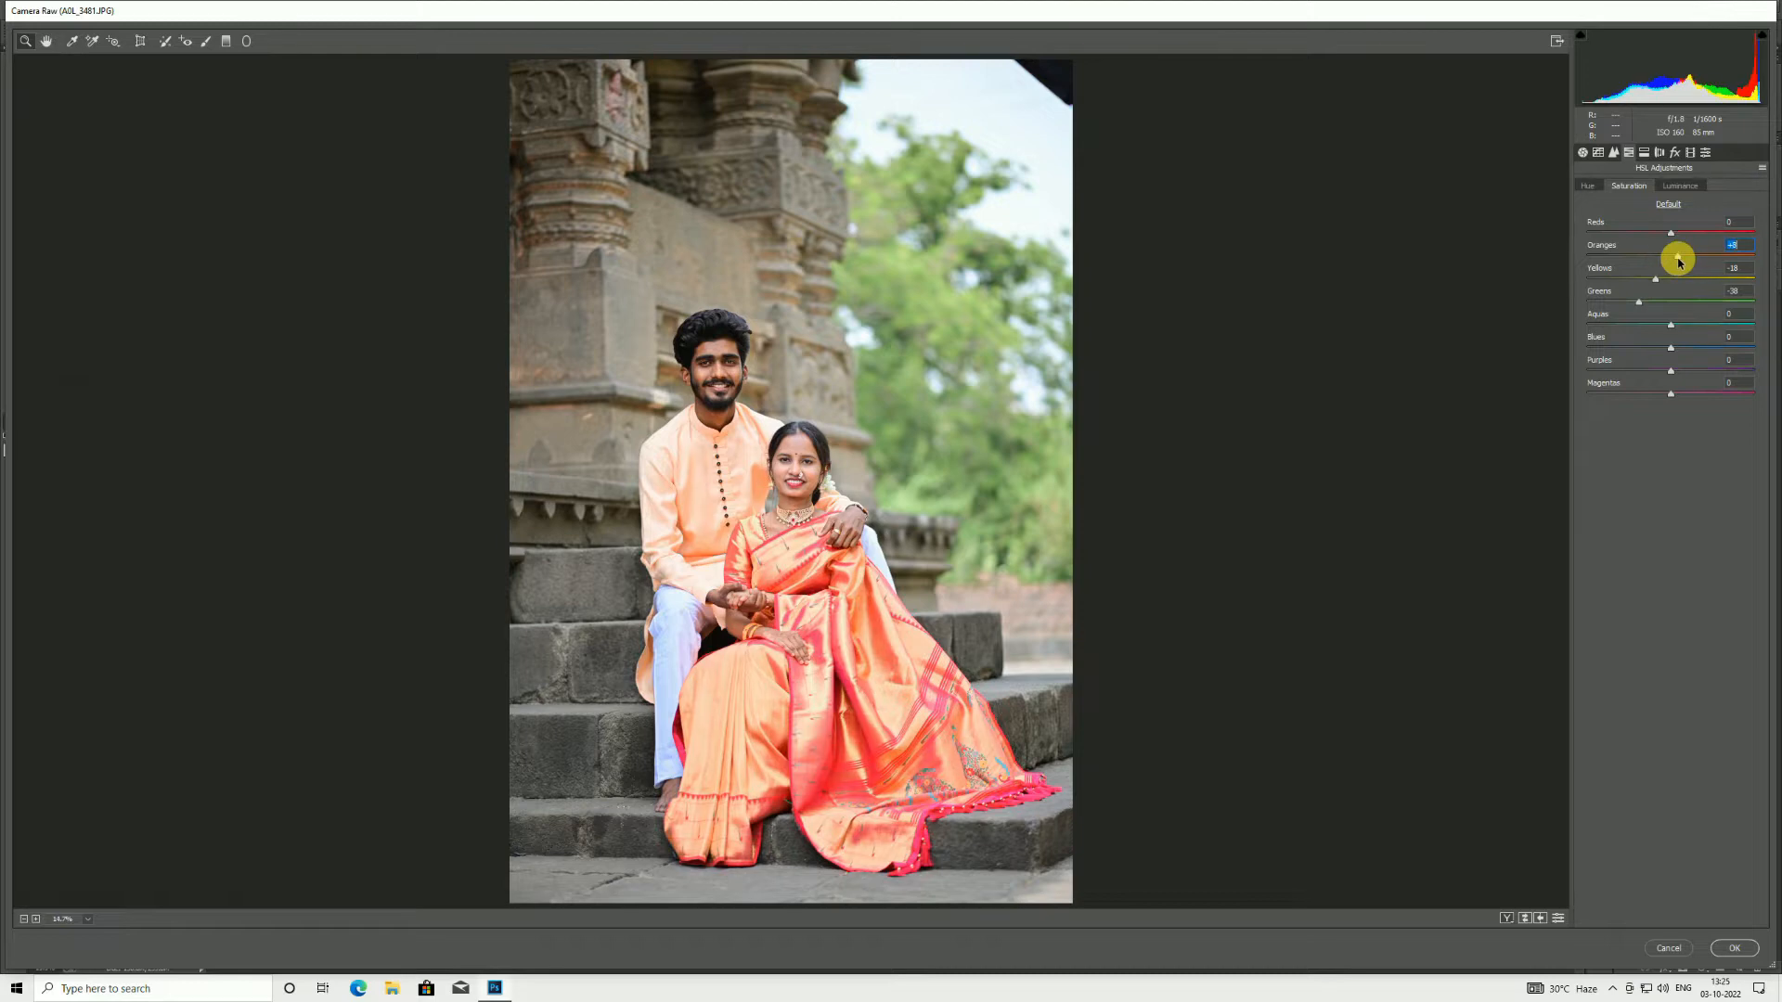
Step: Adjust the Yellows and Greens hues in the HSL adjustments to change the background foliage colour
click(1586, 185)
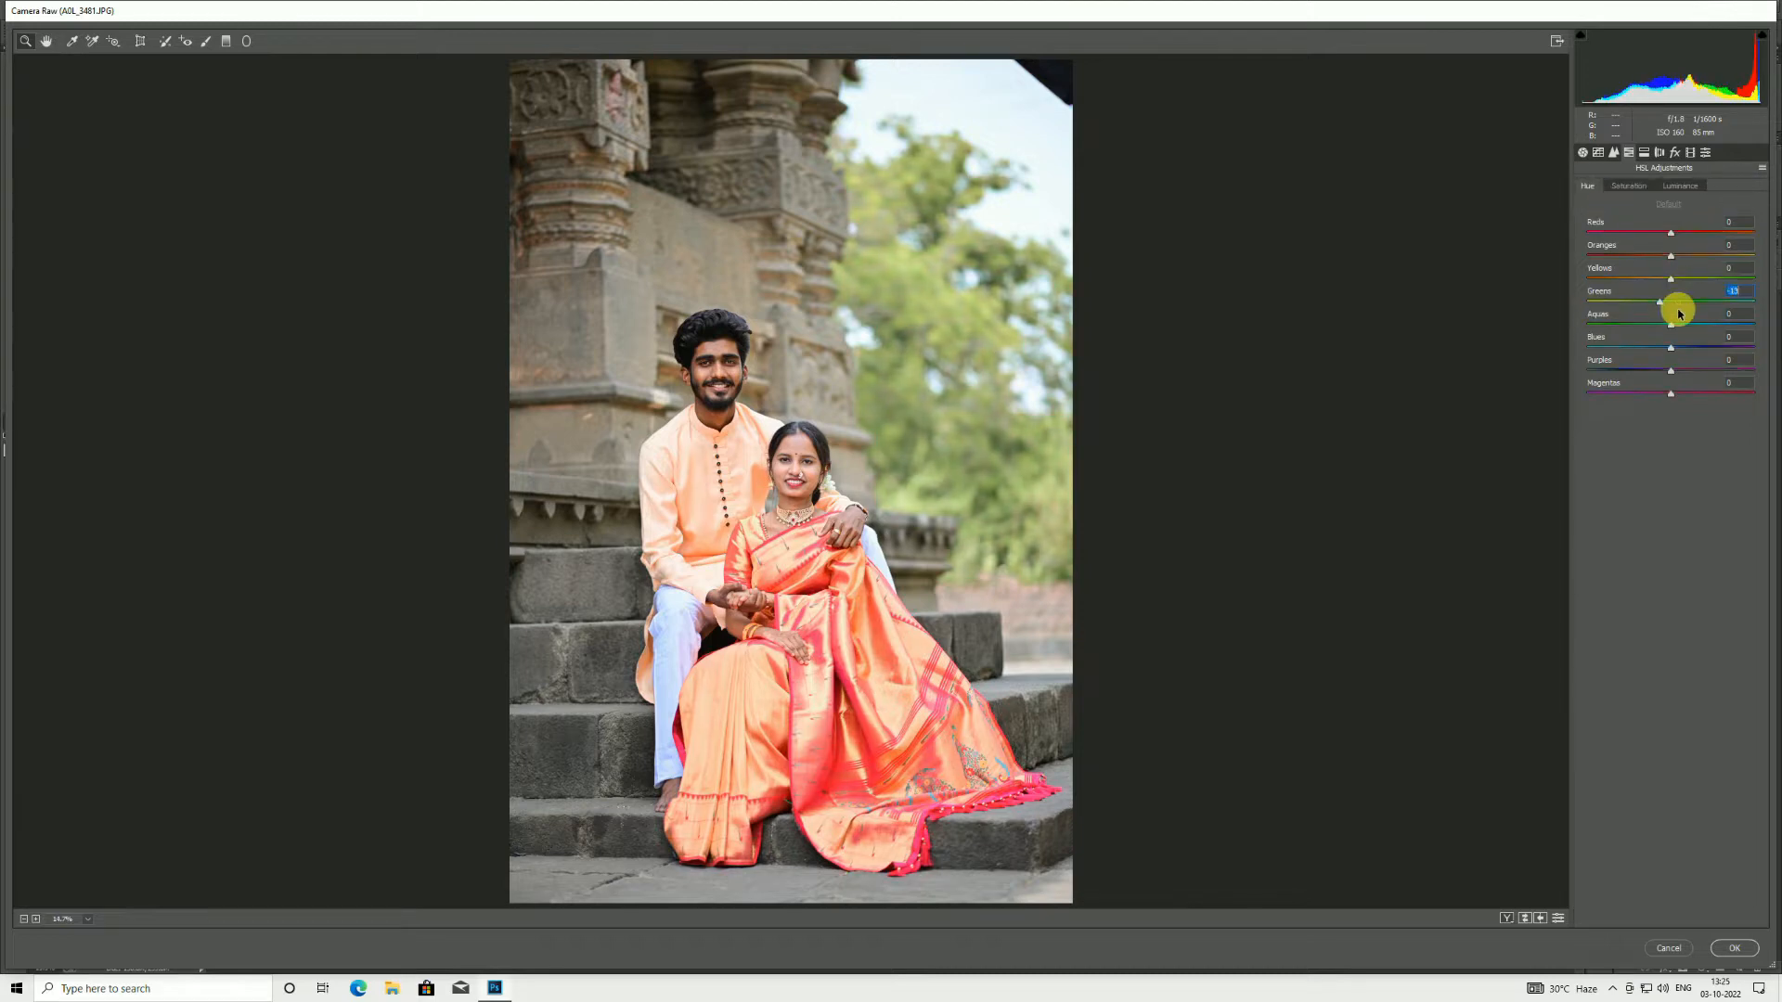
drag(1678, 314, 1655, 319)
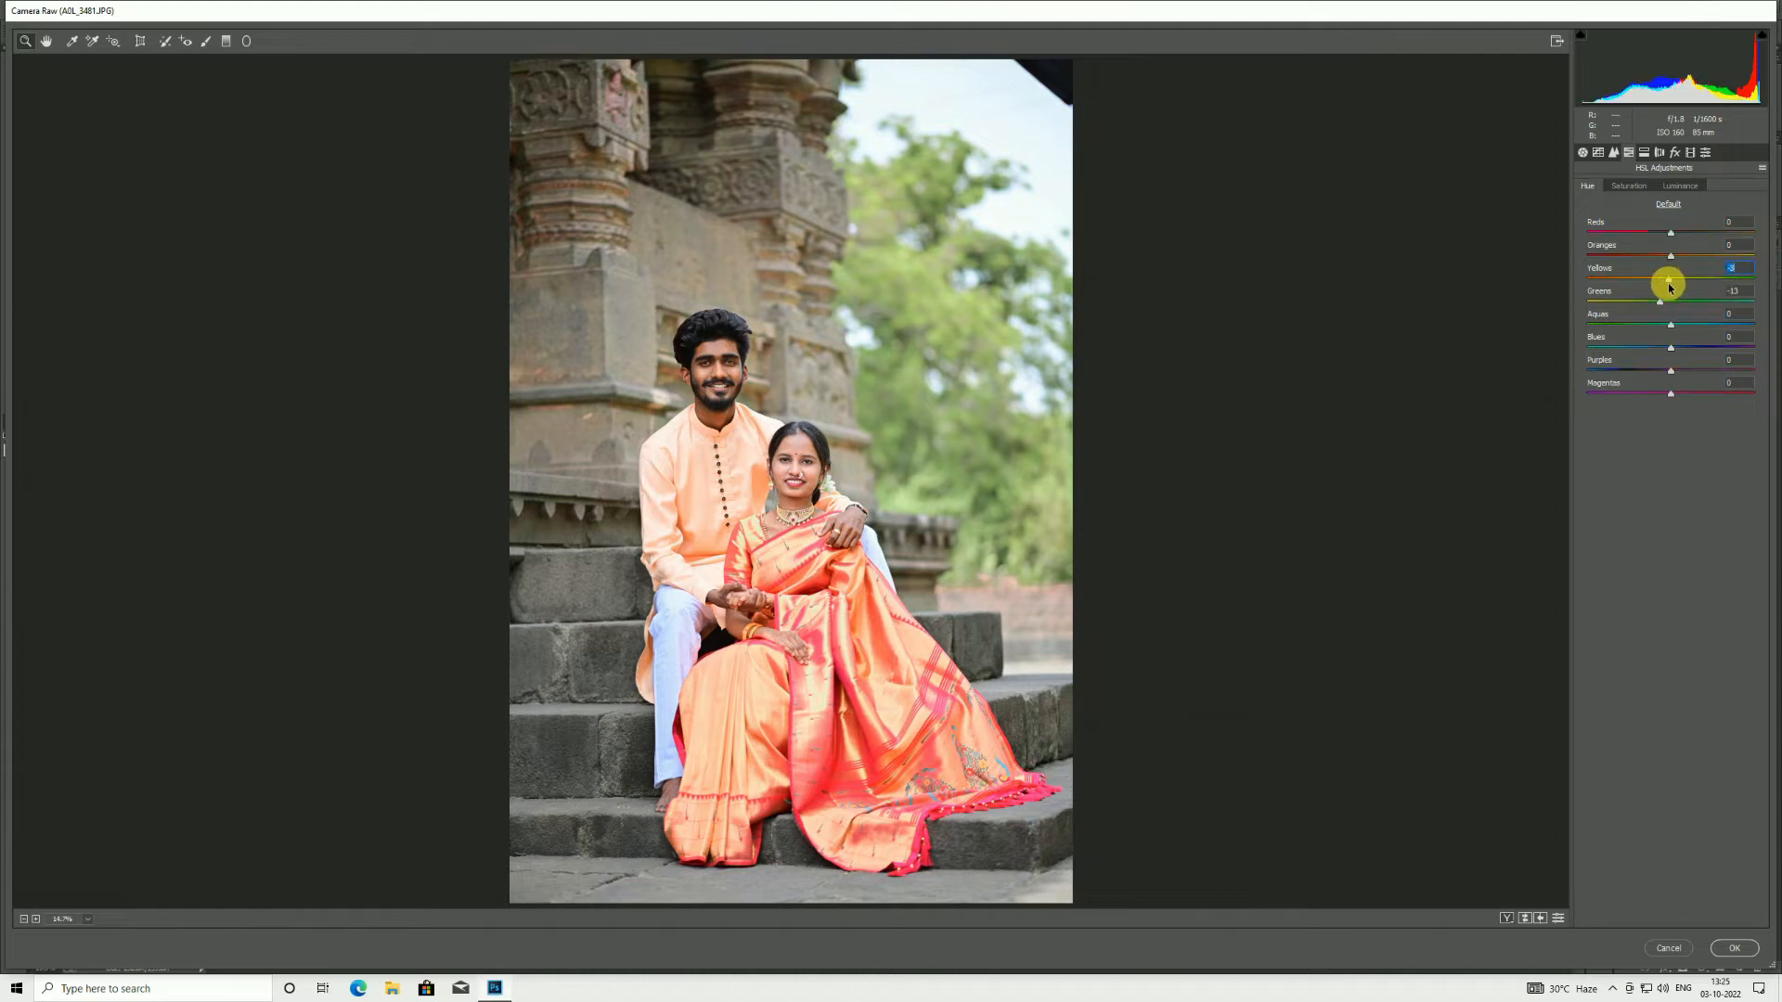
drag(1684, 309, 1652, 308)
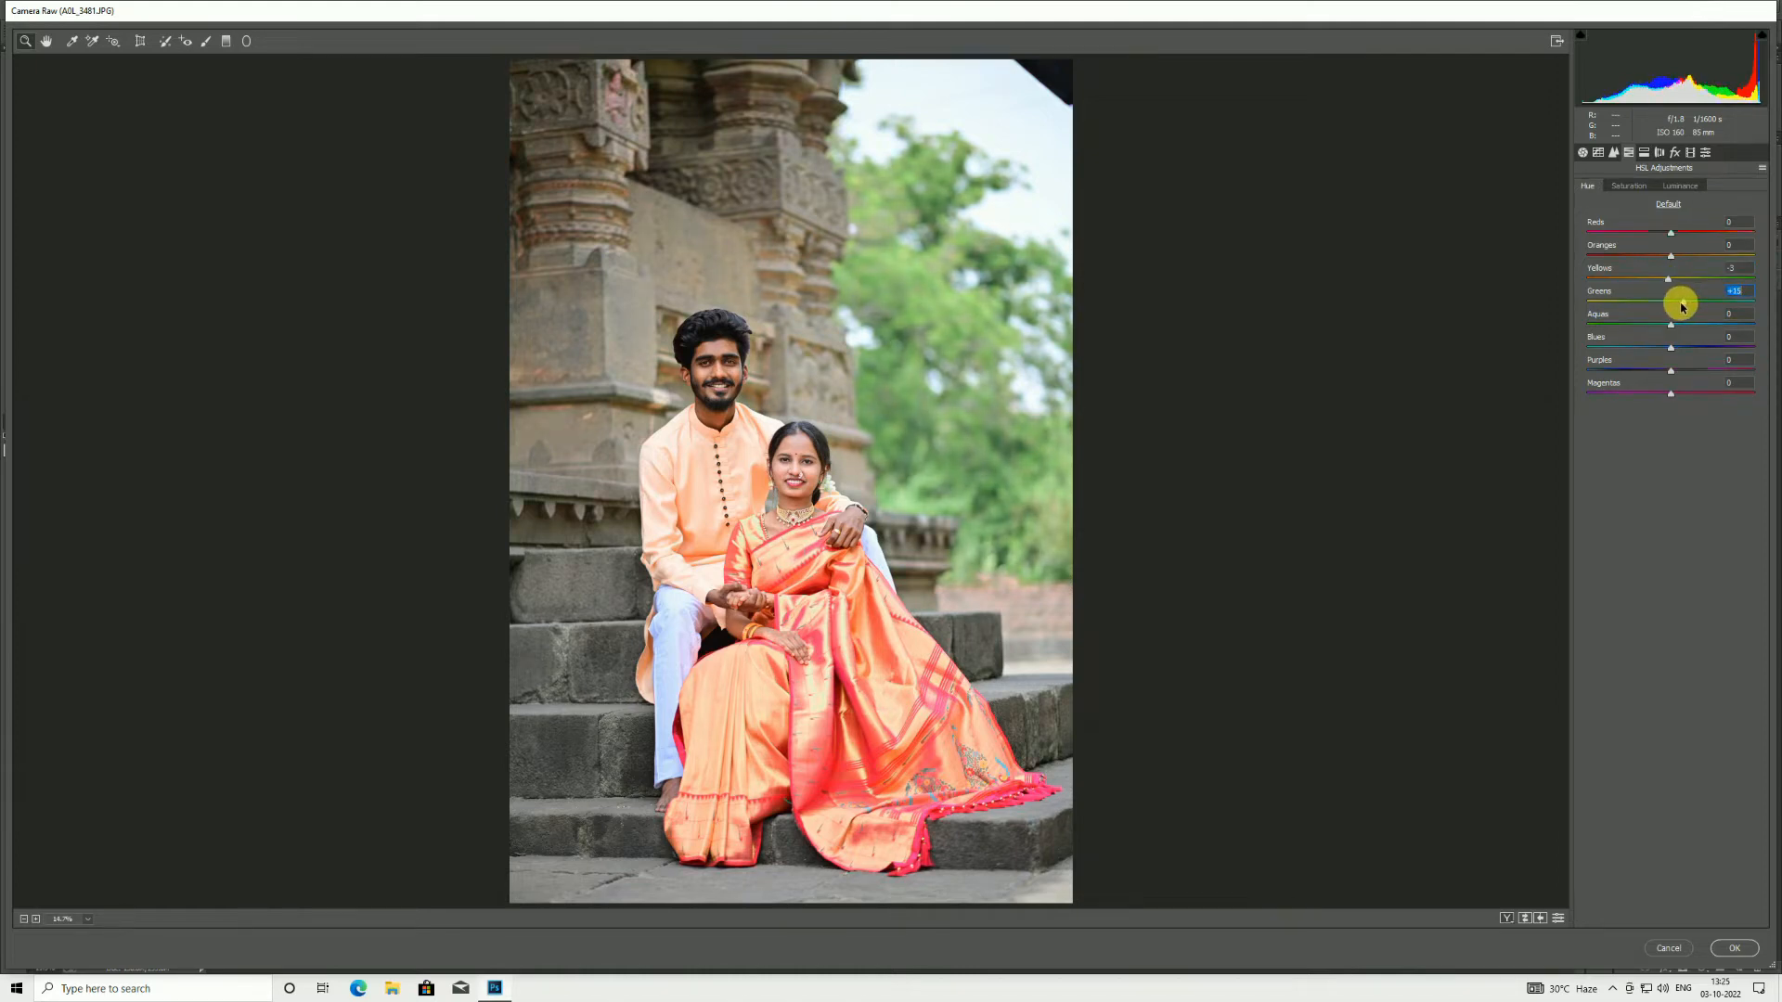
Step: Set the post-crop vignetting amount to -15 and apply the Camera Raw edits to the photo
click(1674, 152)
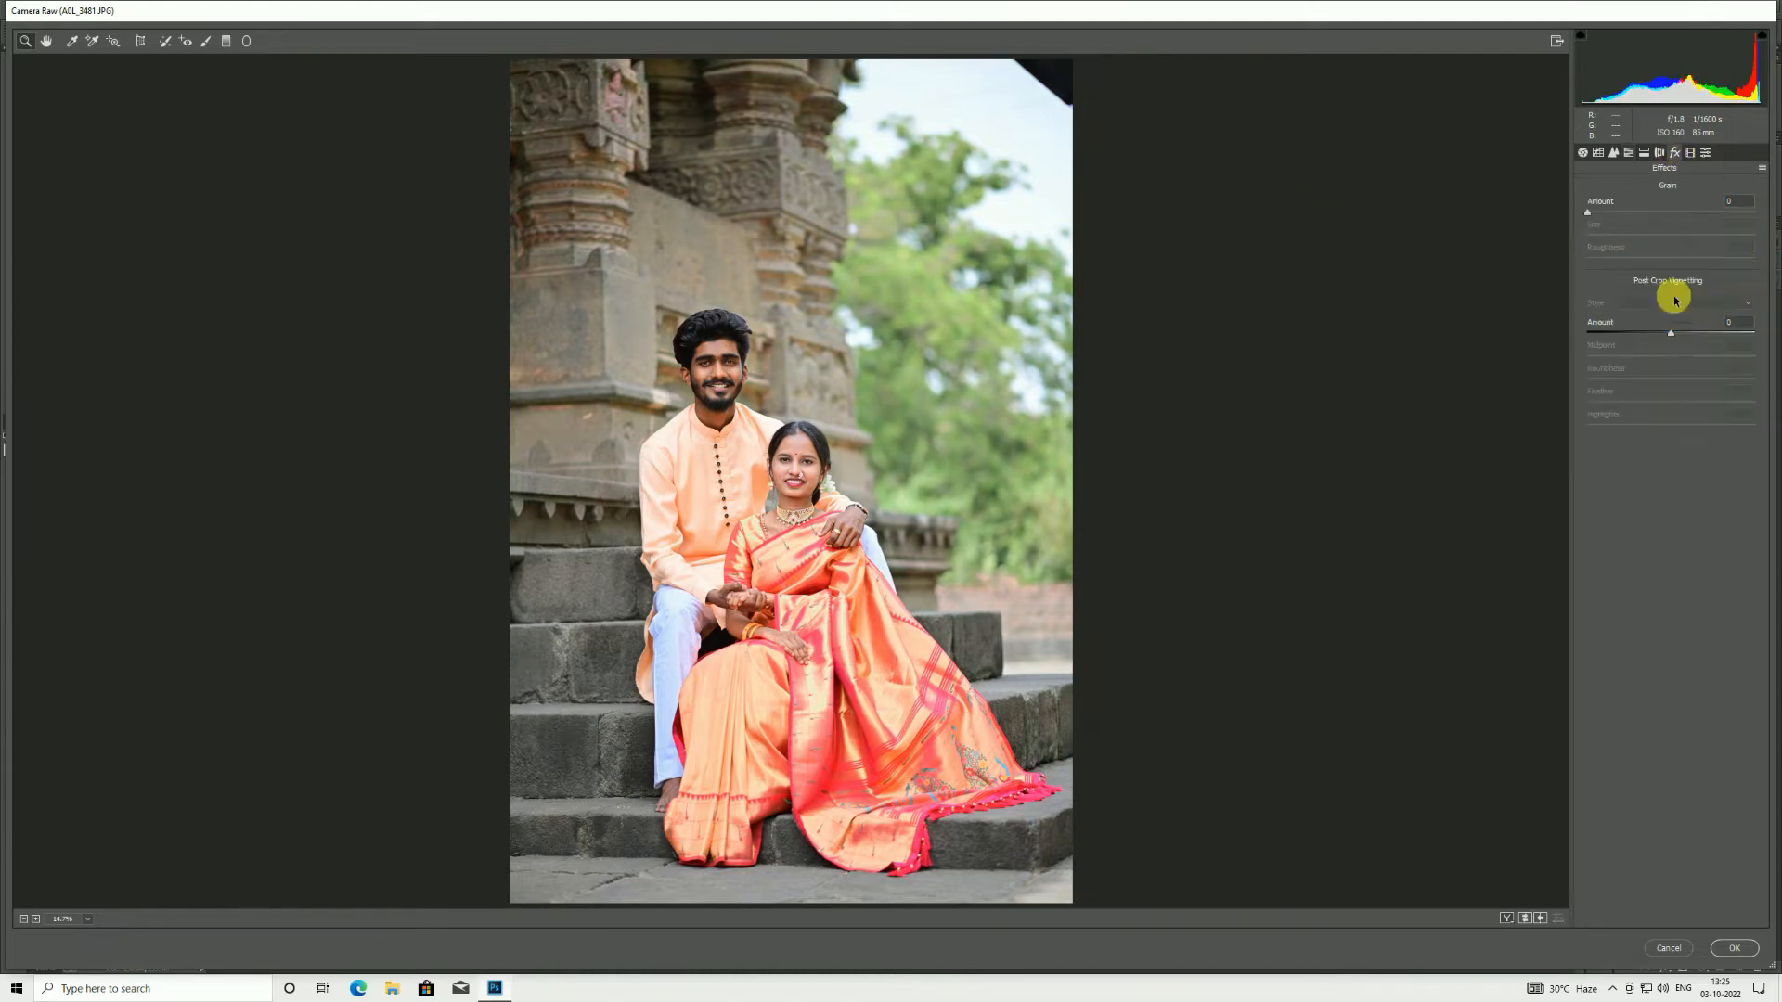
mouse_move(1670, 337)
mouse_down()
mouse_move(1630, 343)
mouse_move(1667, 345)
mouse_up()
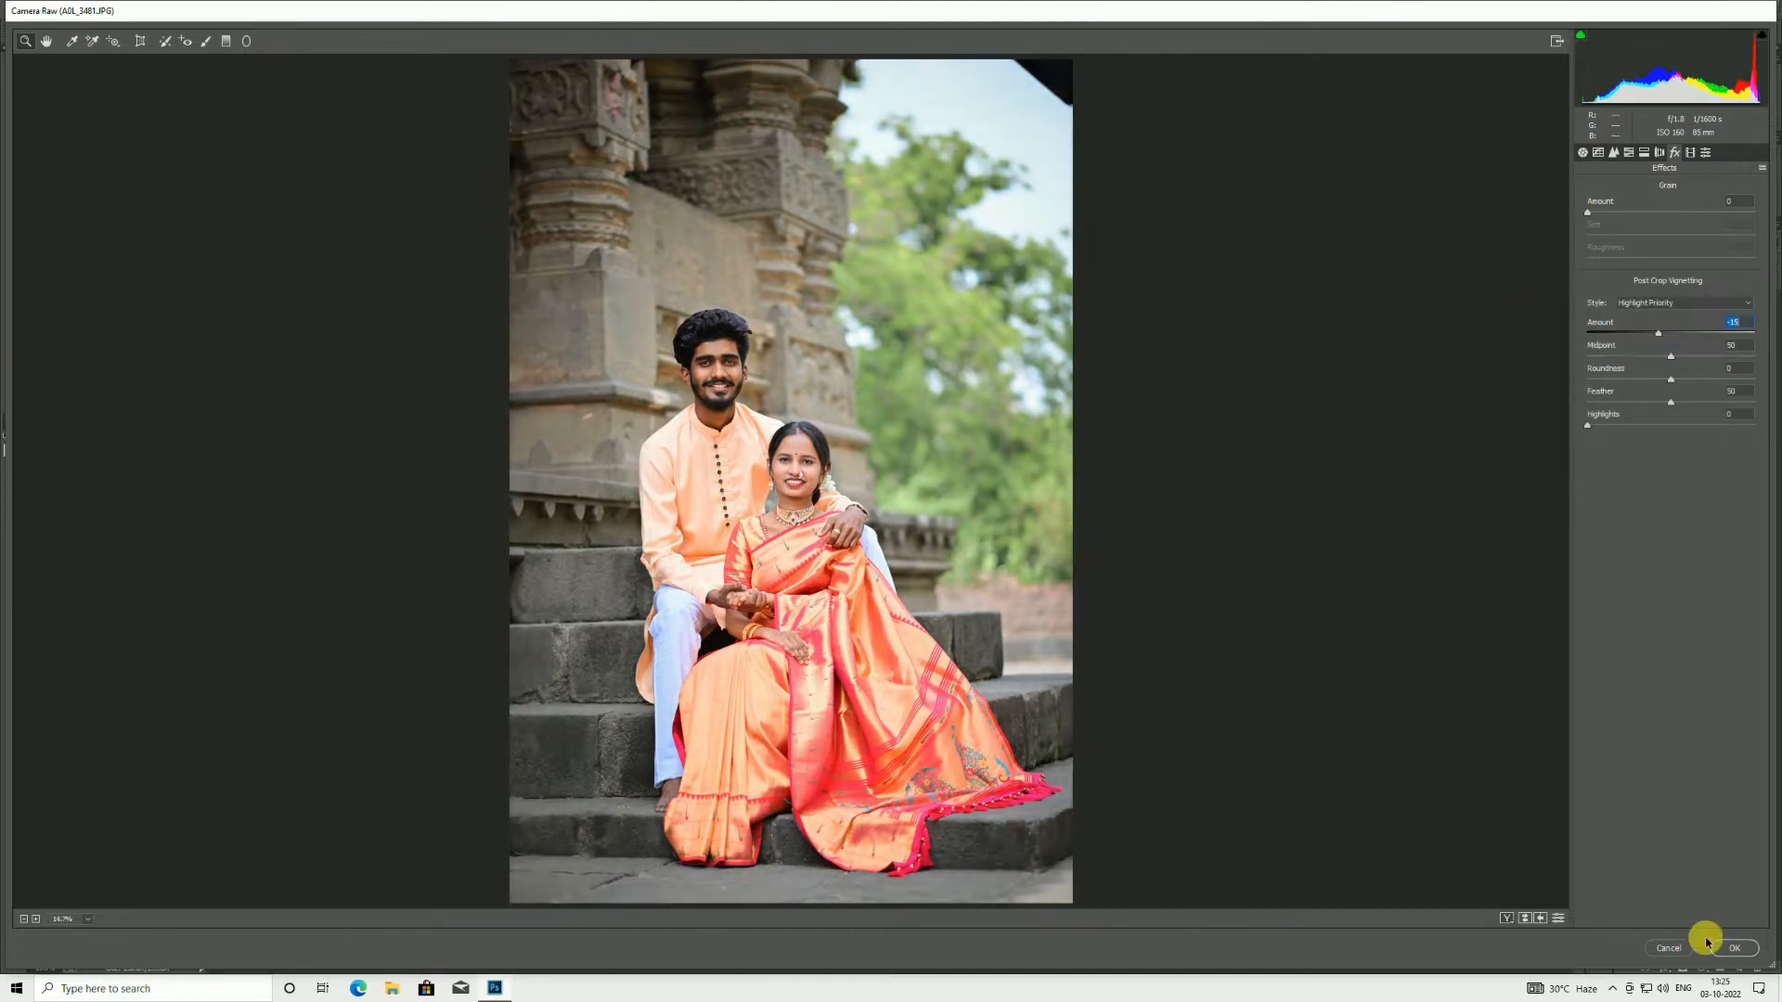
click(1732, 947)
Step: Inspect the man's face up close and compare Layer 1 with the original by toggling the layer's visibility
drag(727, 406, 779, 487)
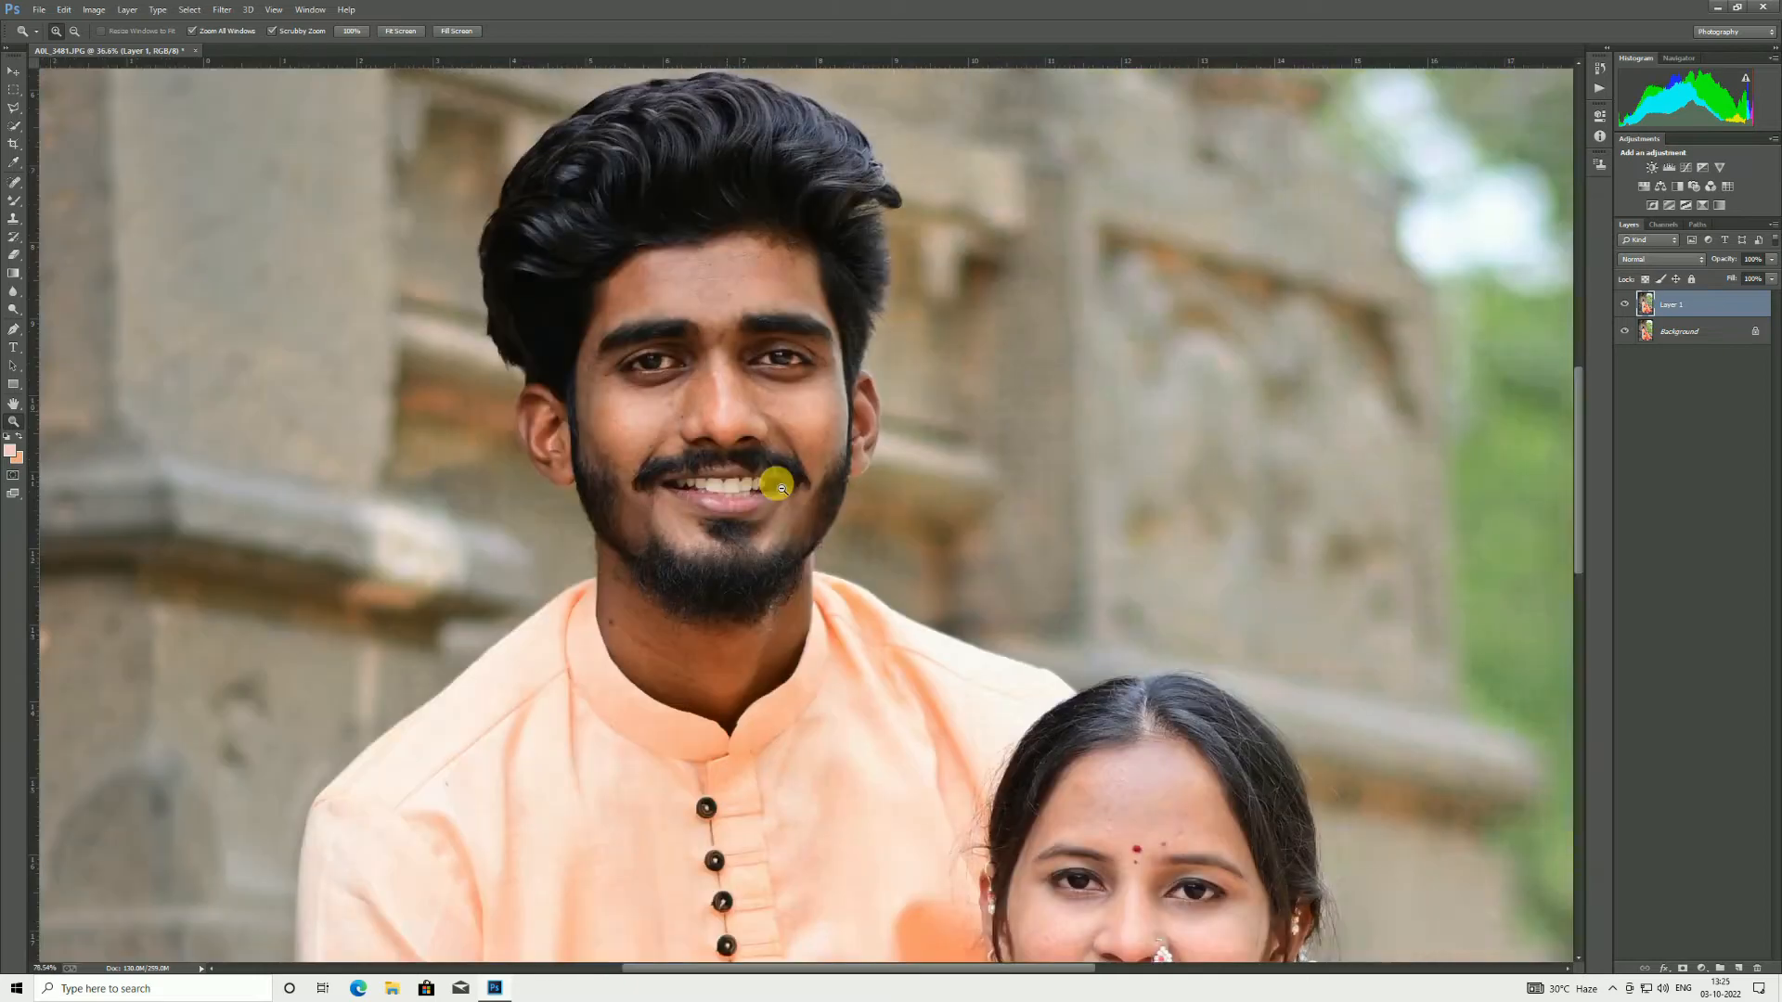
key(ctrl+0)
click(1624, 306)
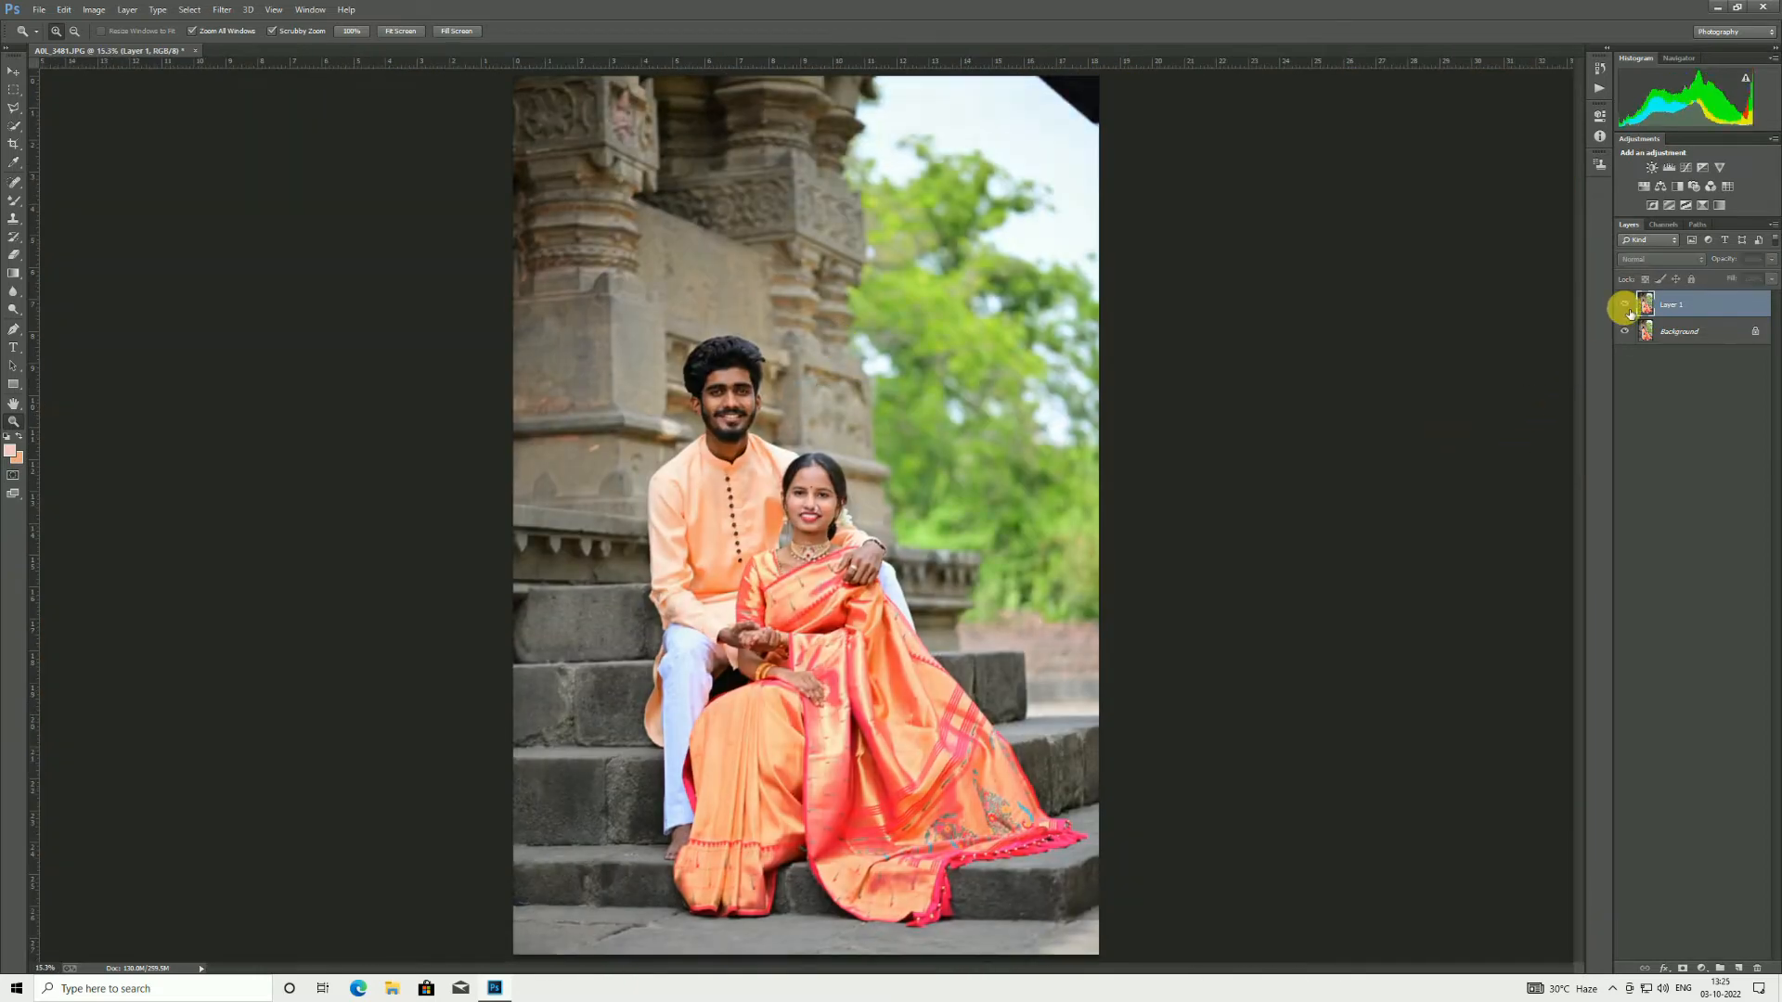
click(1624, 306)
Step: Draw a polygonal lasso selection around the dark roof corner beside the sky at the photo's upper right
drag(1110, 219, 1144, 330)
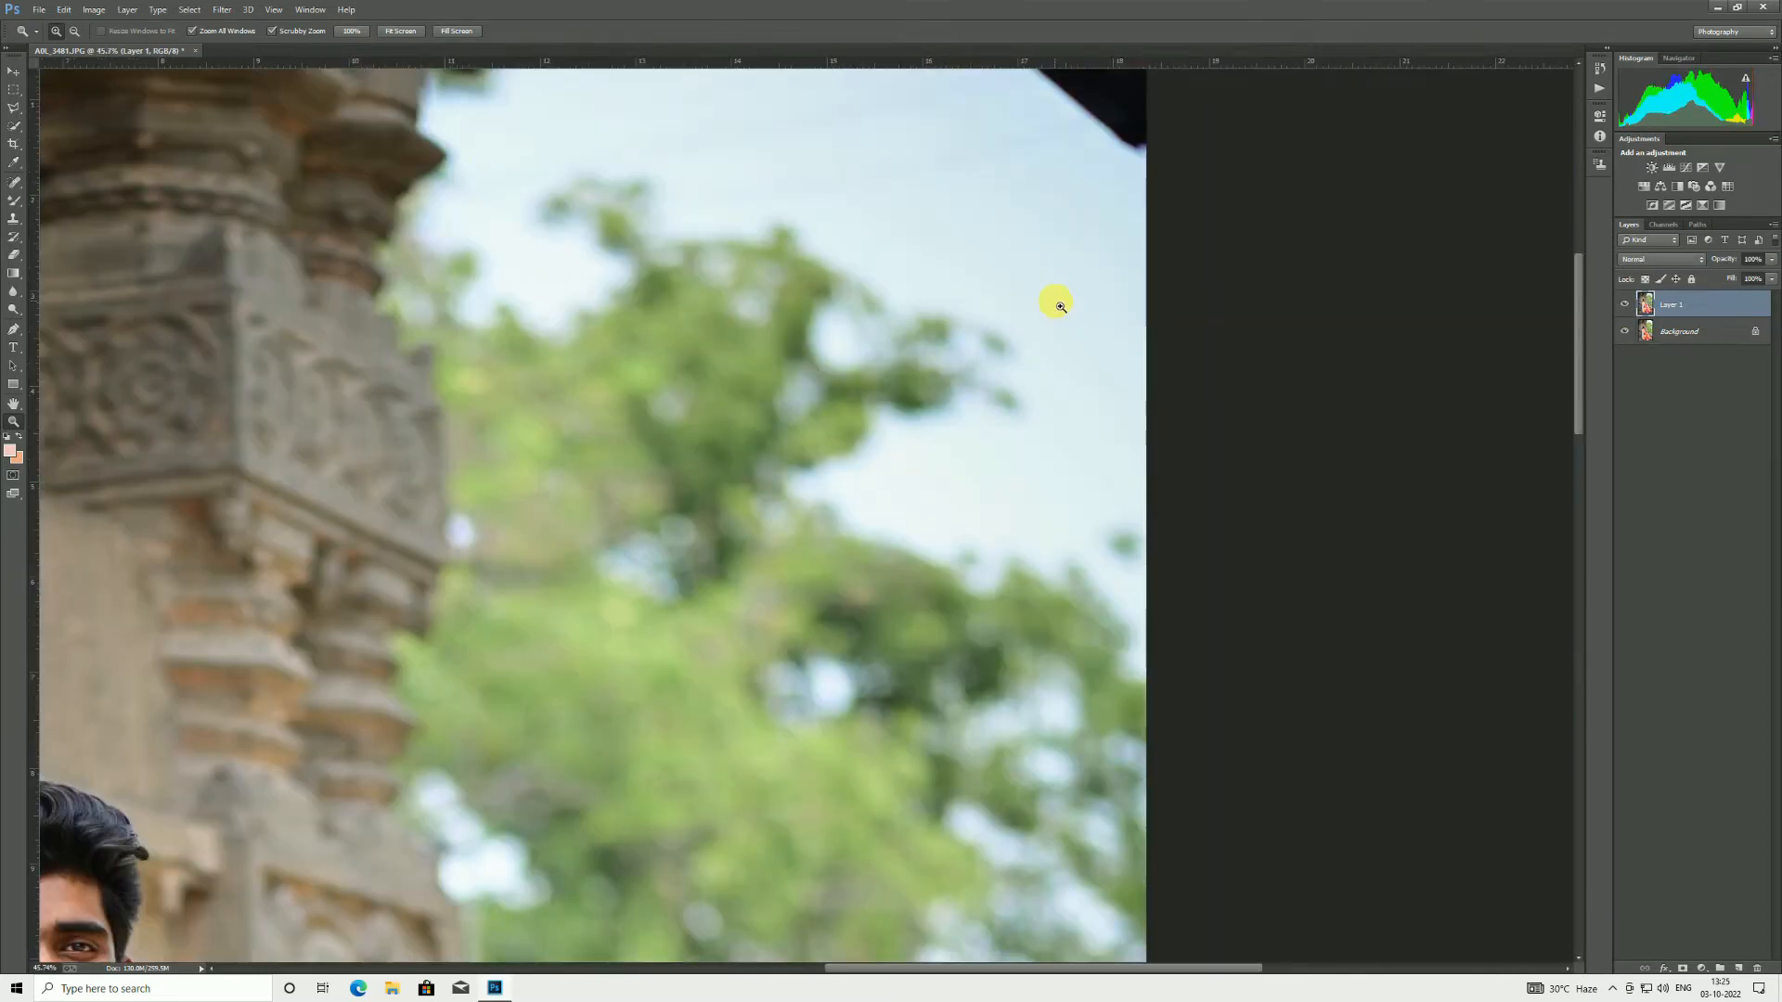
scroll(1060, 306, up, 3)
click(13, 108)
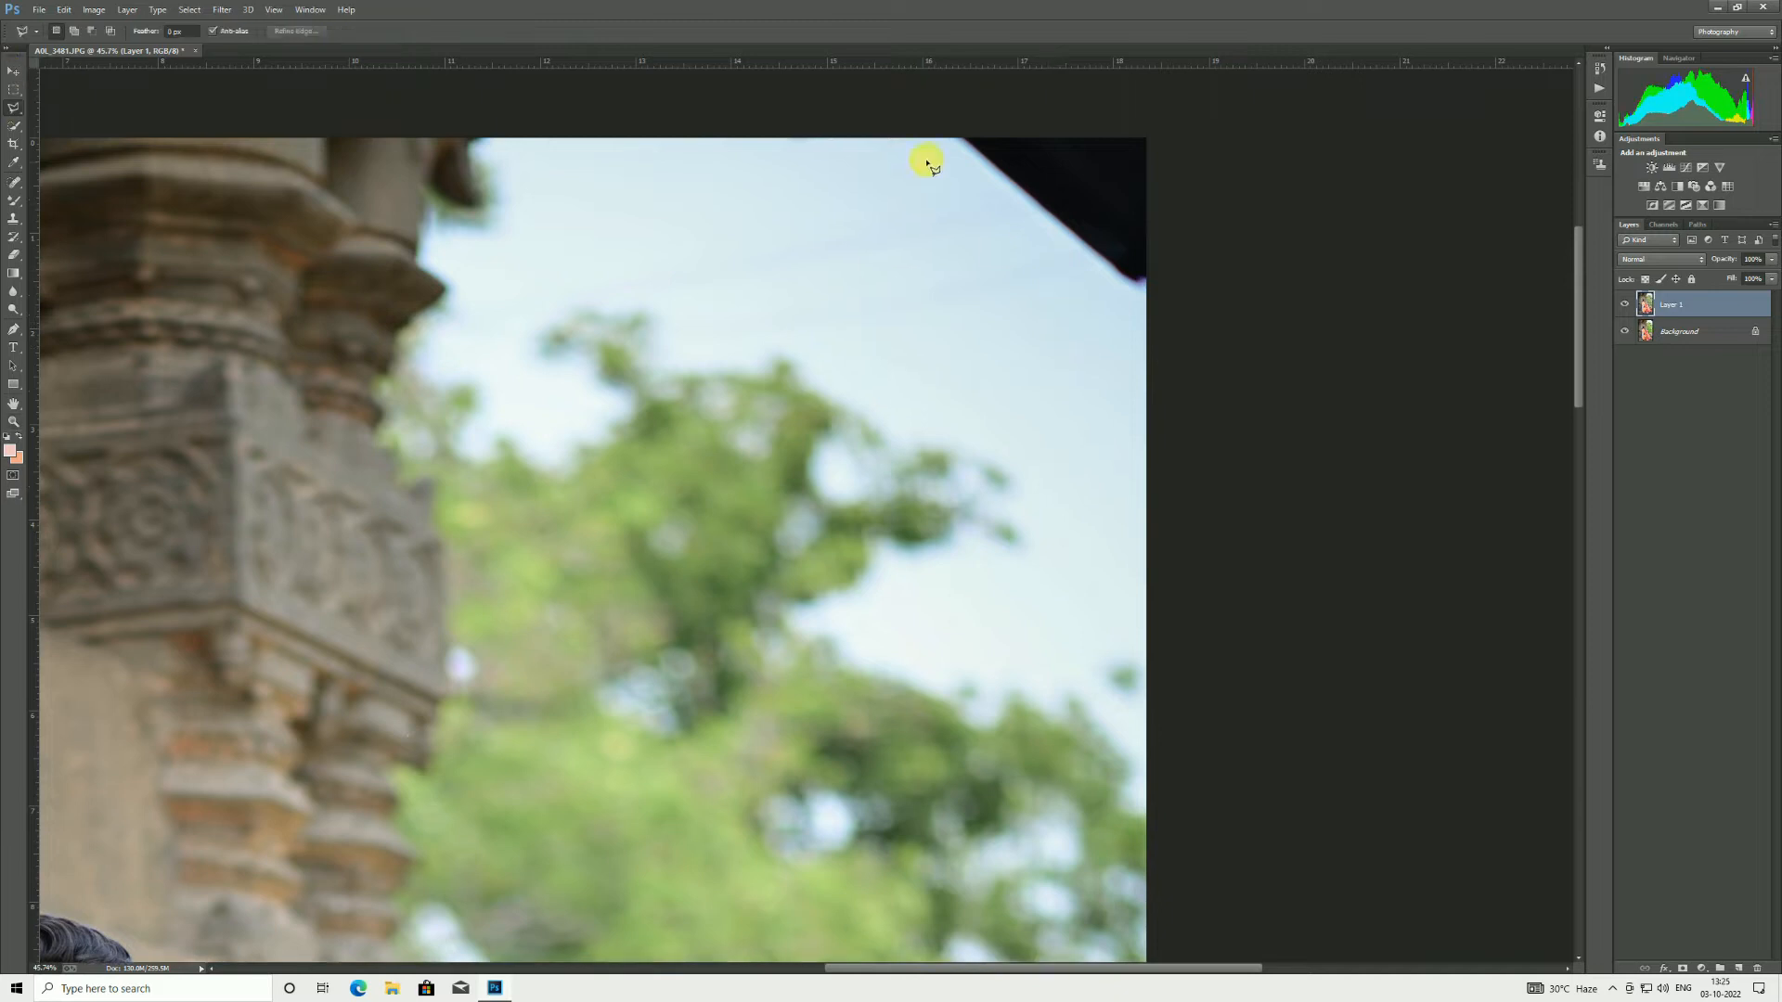
click(1109, 329)
click(1256, 304)
click(1179, 85)
double_click(1030, 96)
right_click(1042, 193)
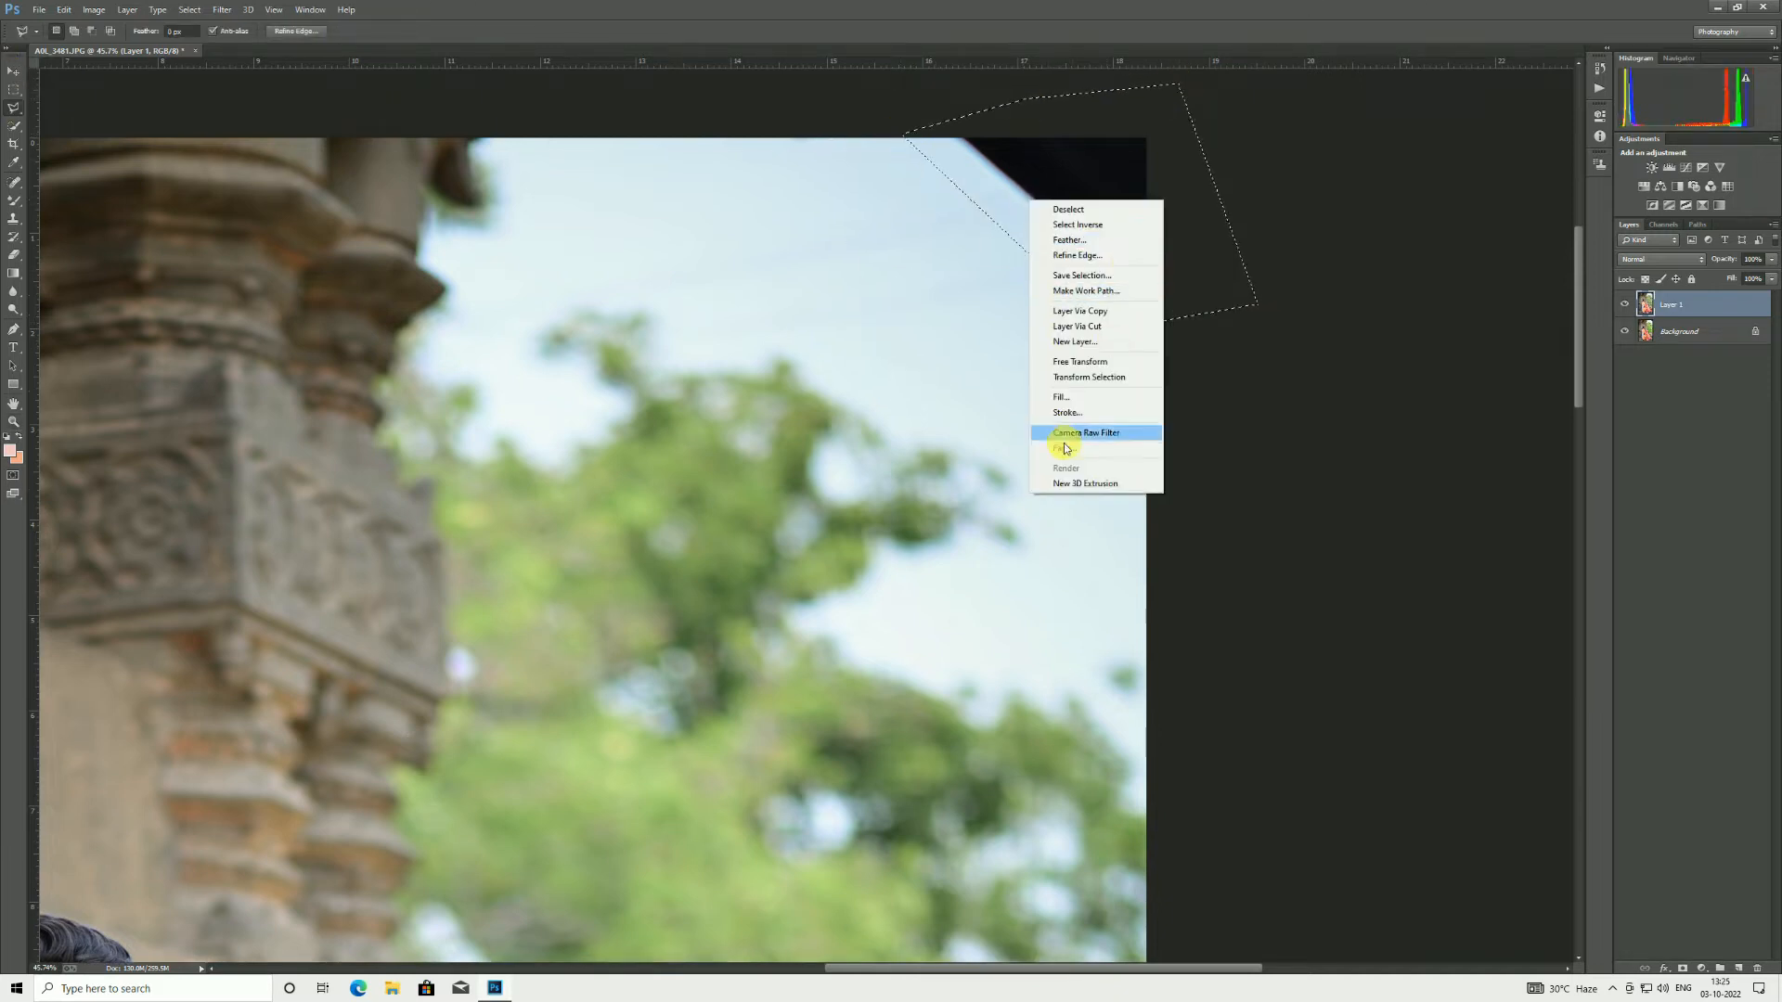
click(1063, 411)
right_click(1091, 218)
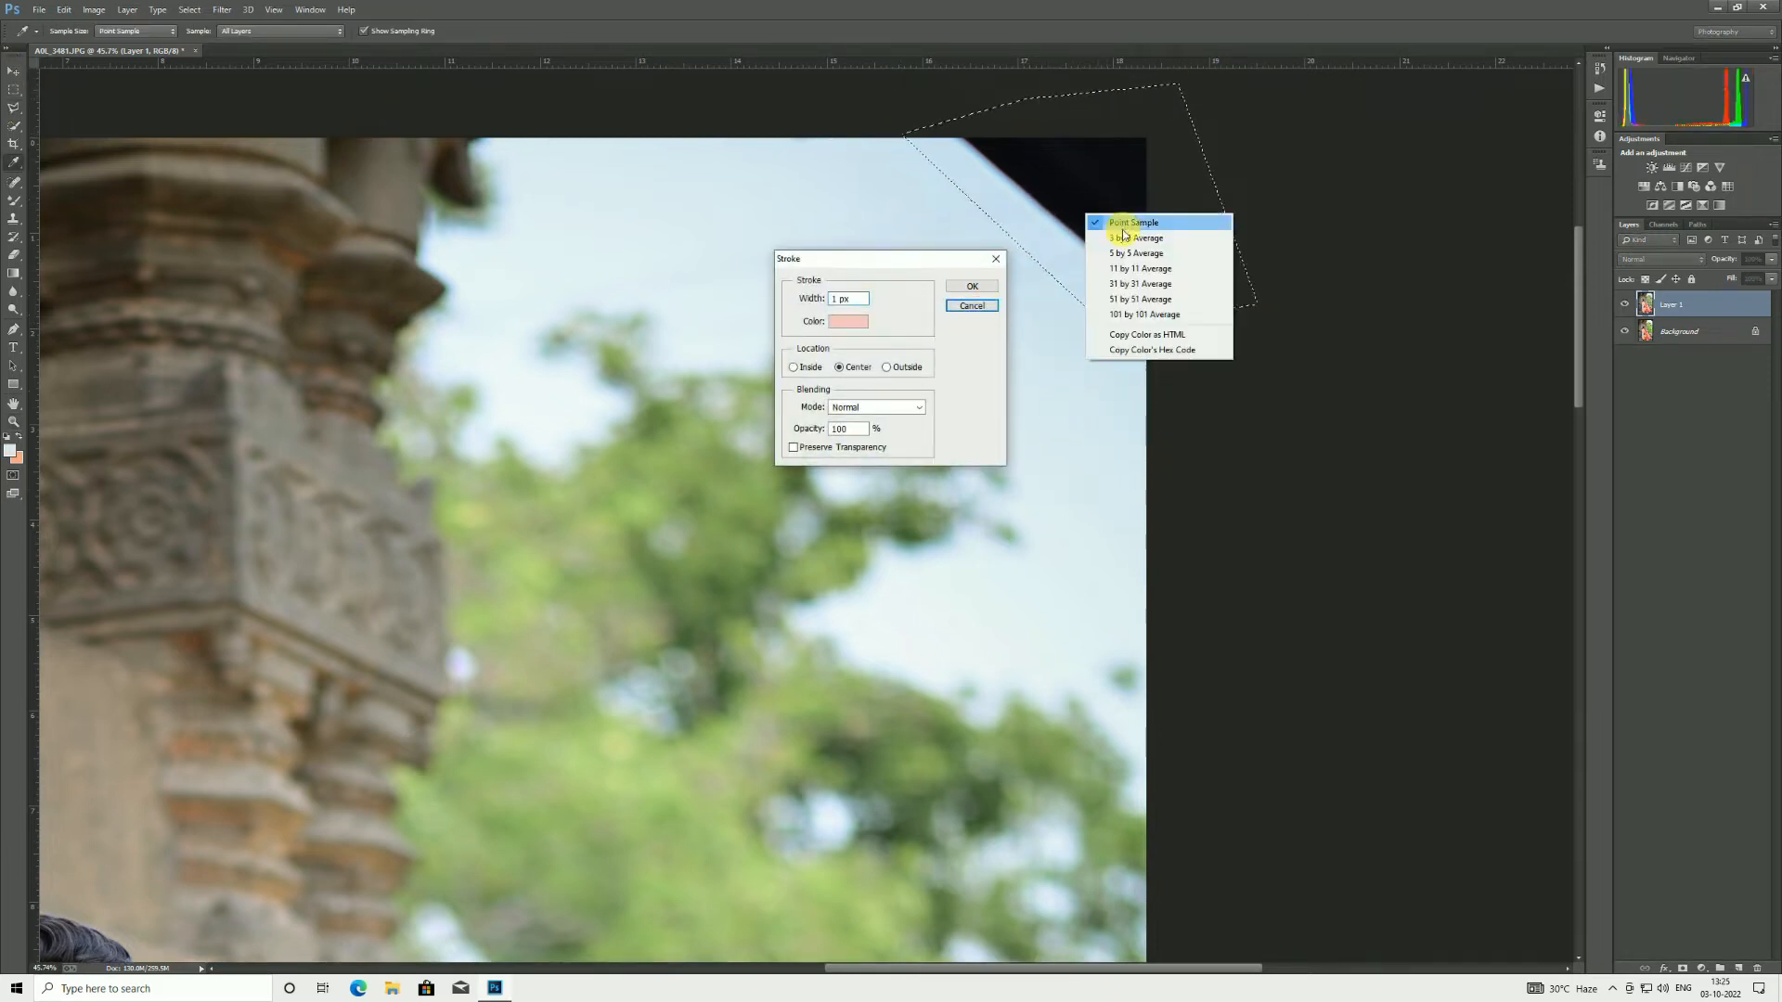
click(973, 311)
right_click(1042, 183)
click(1022, 226)
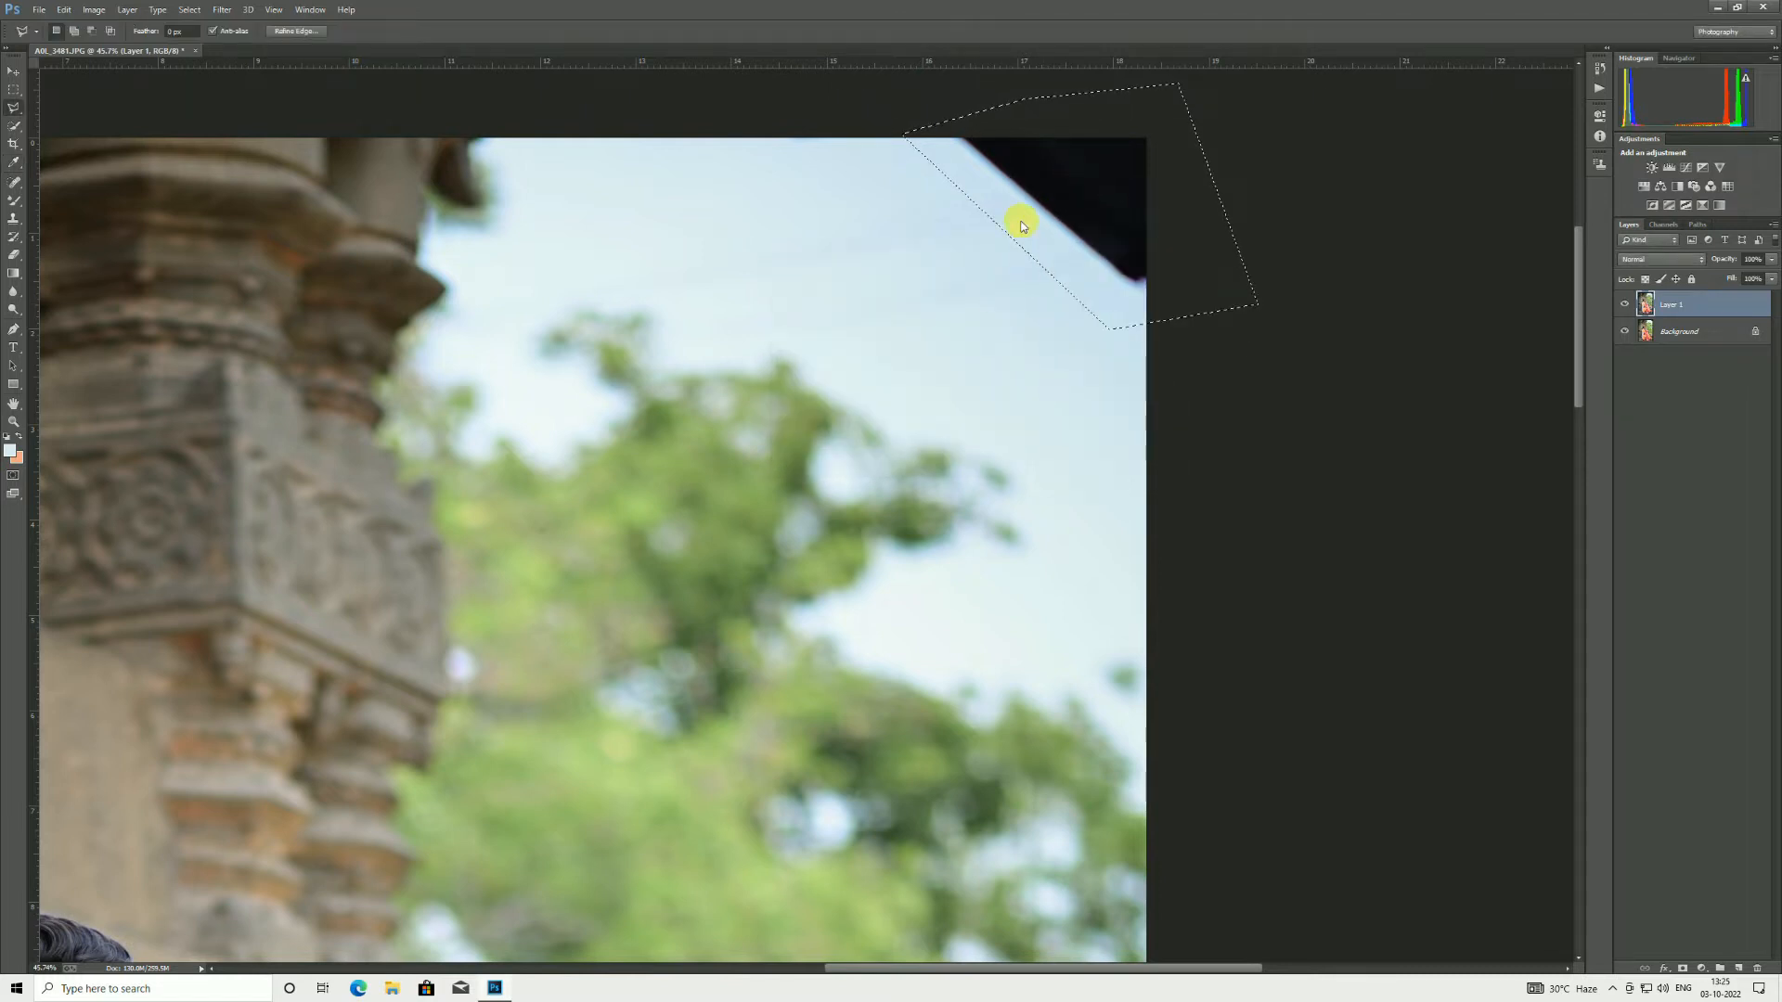
Step: Replace the selected dark roof corner with a Content-Aware fill in Normal mode, and remove the selection
key(shift+BackSpace)
right_click(1016, 248)
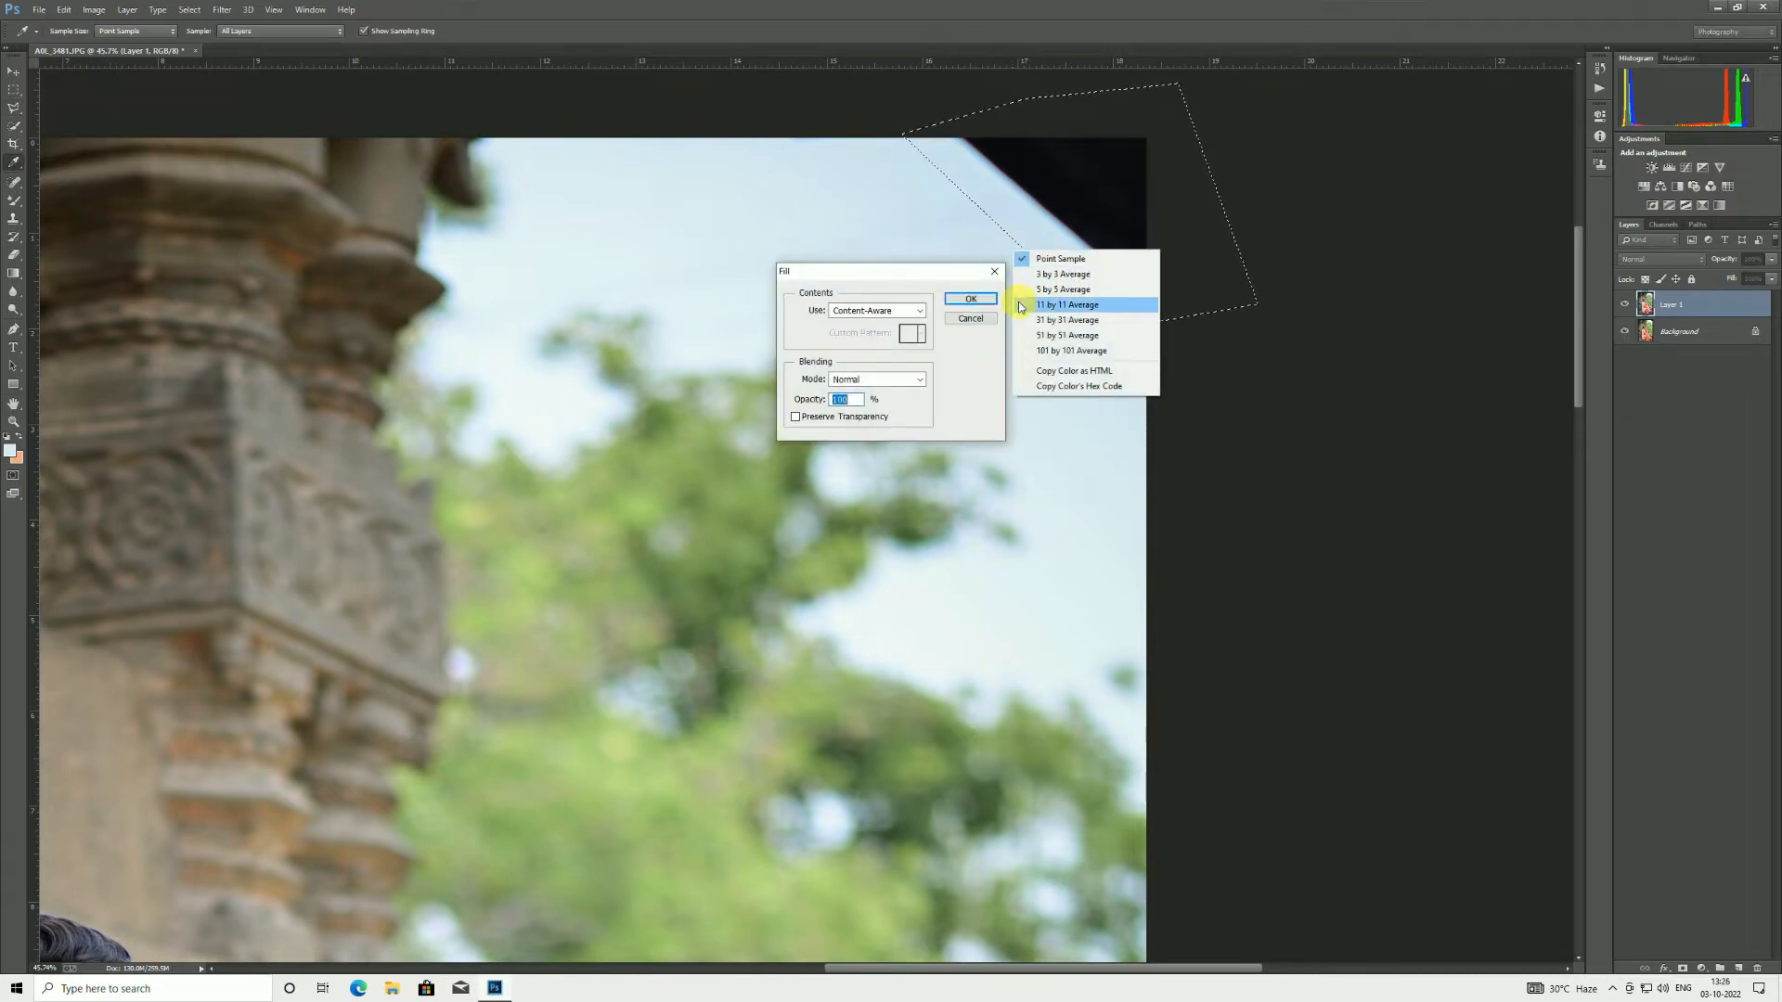
click(975, 300)
click(972, 298)
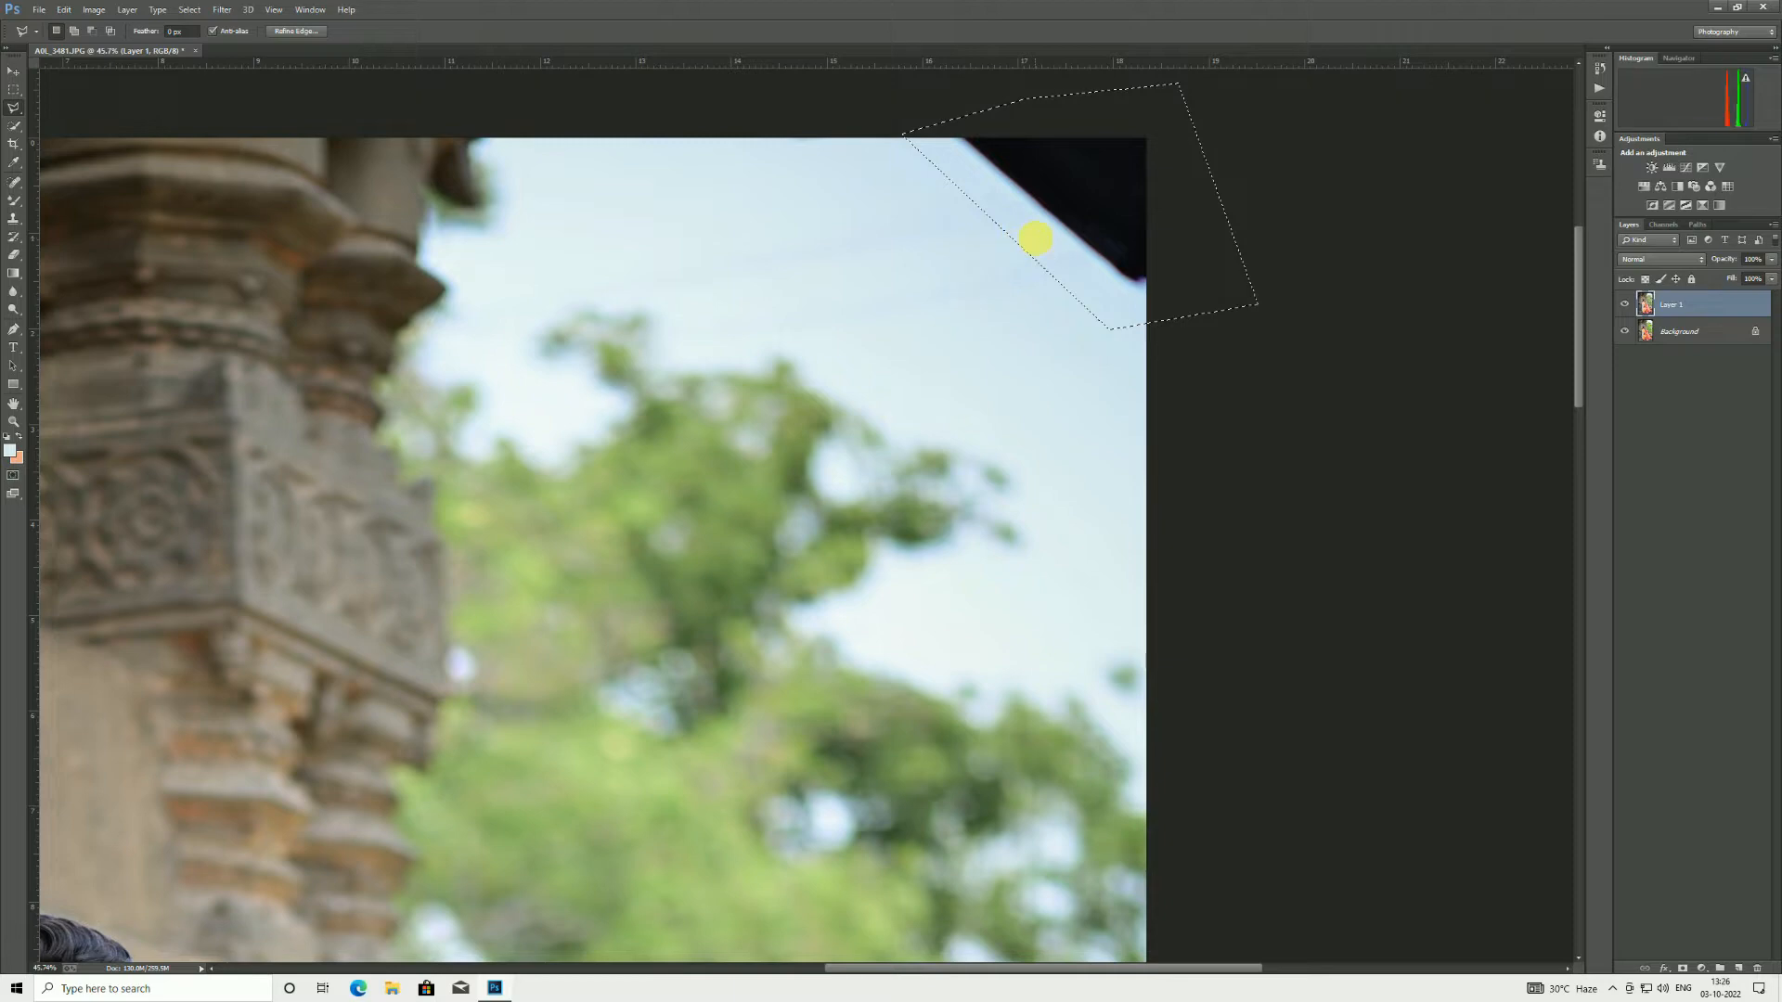
key(ctrl+d)
Step: Fit the whole photo on screen and compare the cleaned-up Layer 1 with the Background by toggling its visibility
click(13, 421)
right_click(443, 321)
click(451, 332)
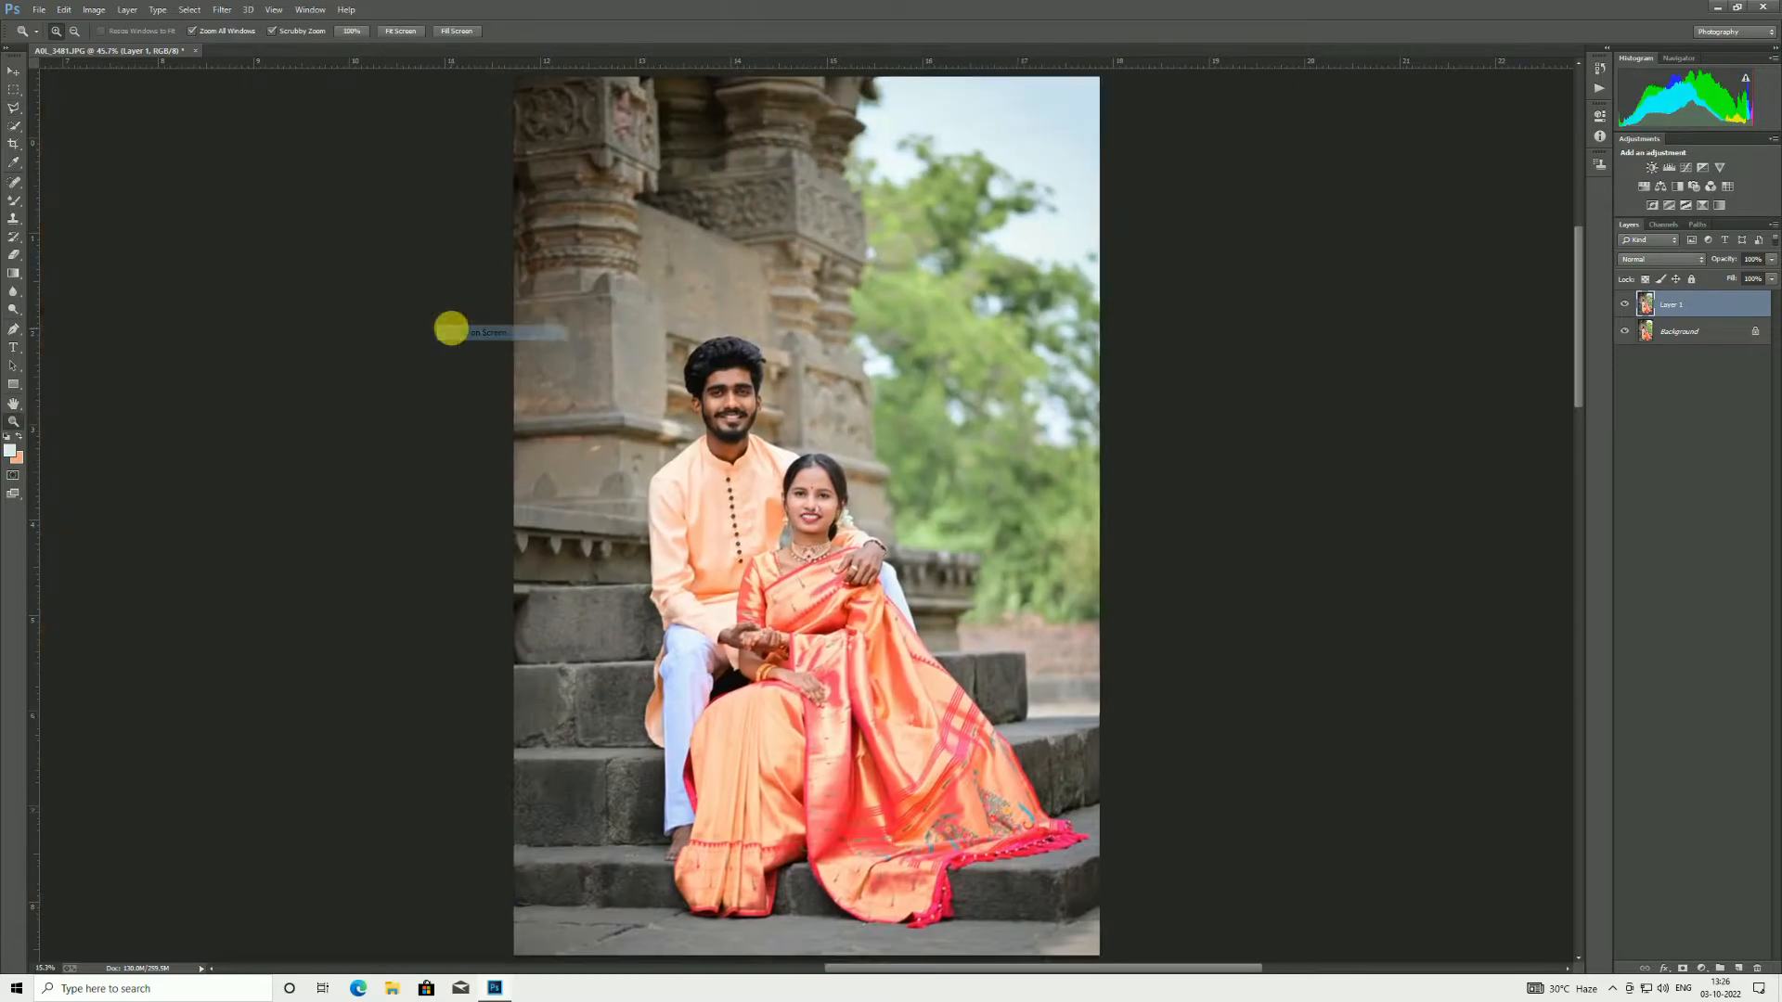
click(1625, 304)
click(1625, 304)
click(1625, 304)
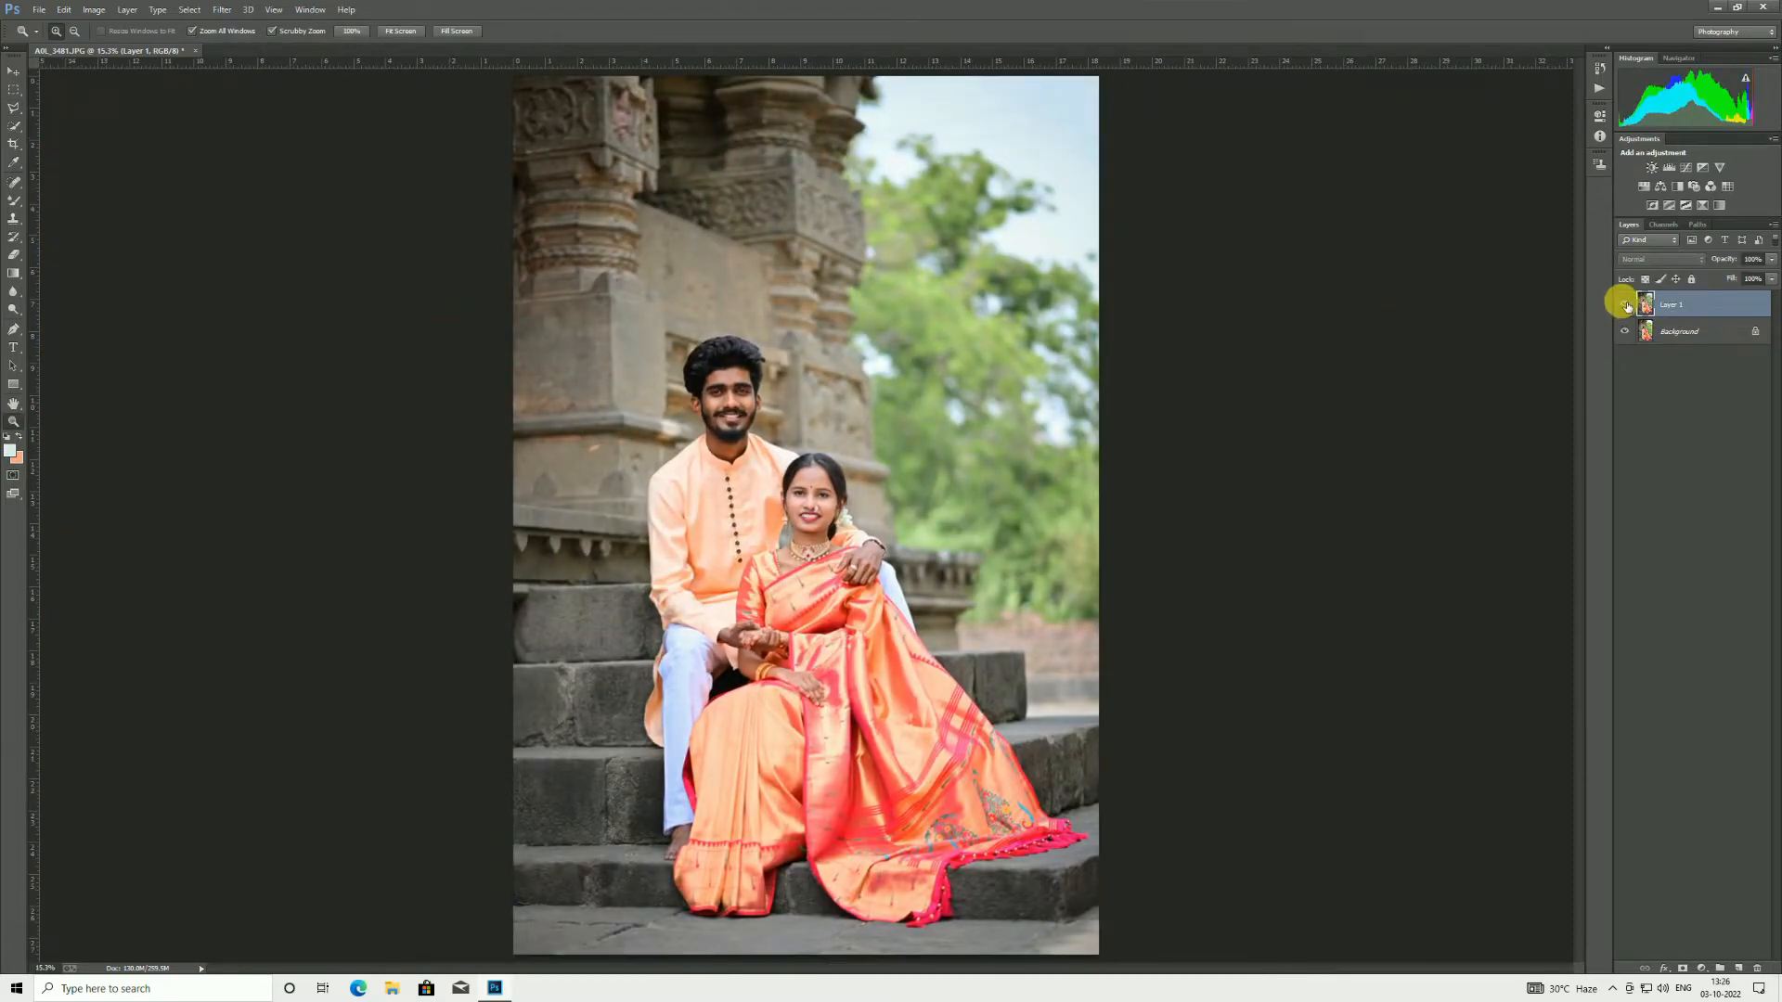
Step: Duplicate Layer 1 and clean up the skin blemishes on the man's face with the content-aware Spot Healing Brush
key(ctrl+j)
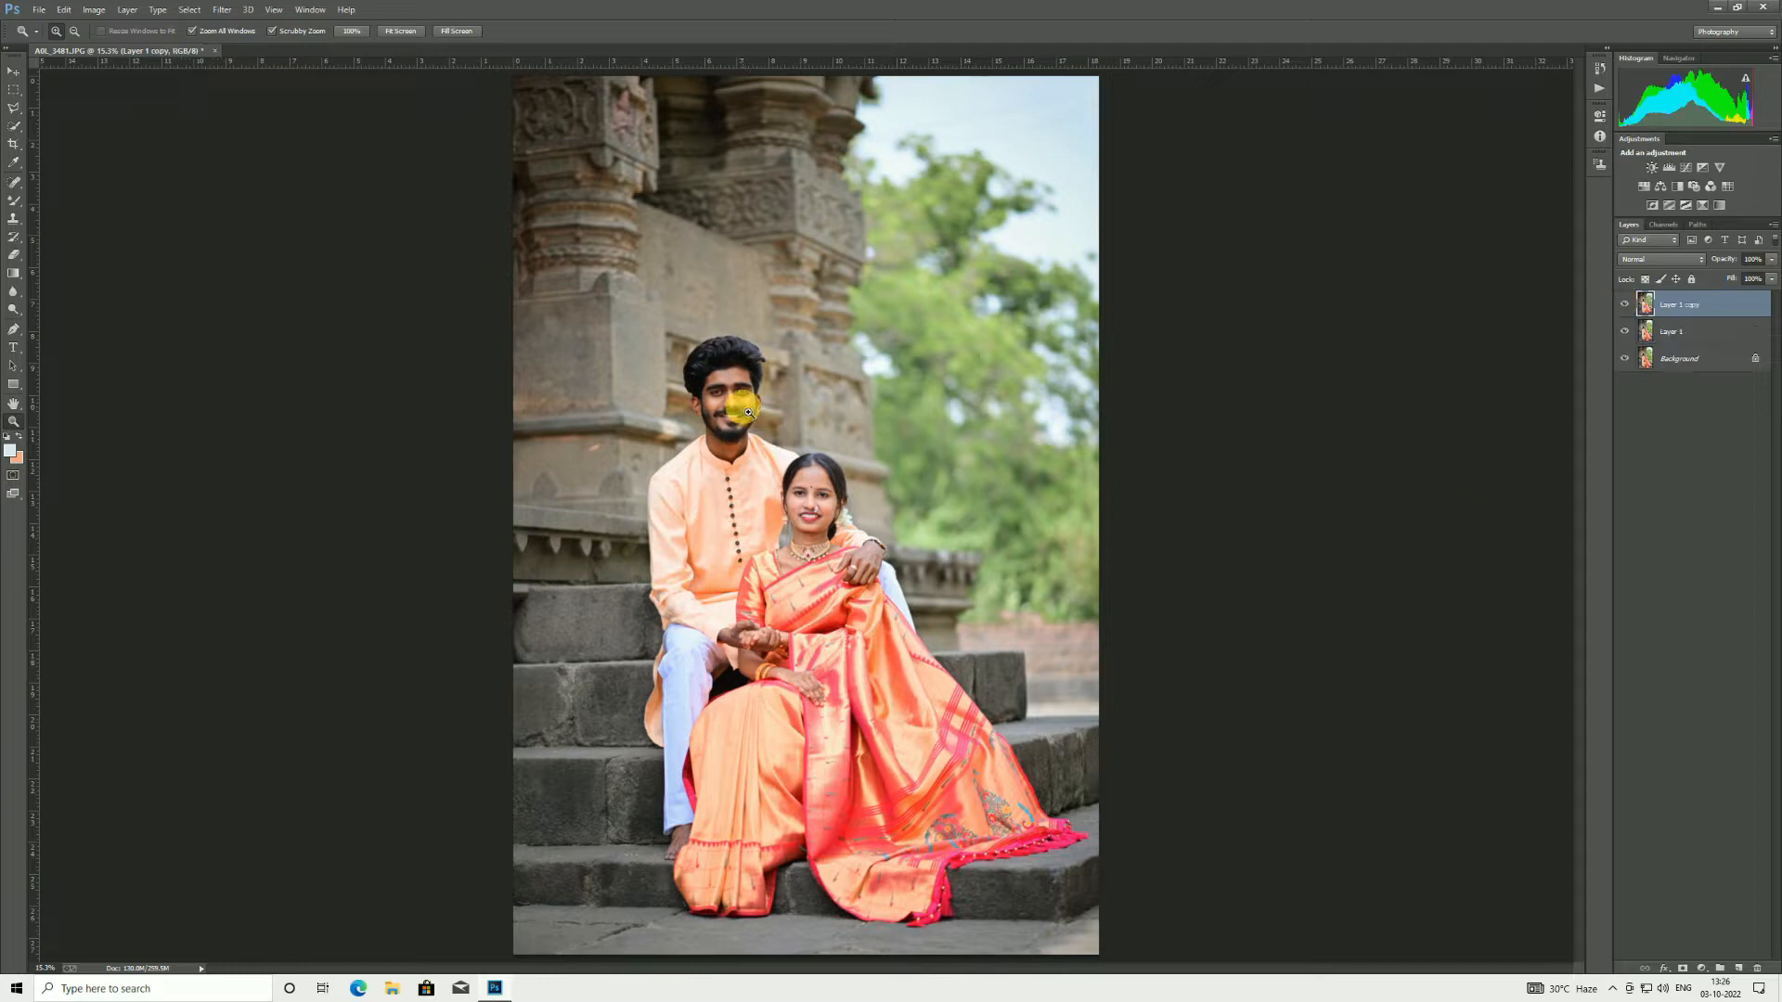
mouse_move(748, 412)
mouse_down()
mouse_move(696, 349)
mouse_move(776, 426)
mouse_move(577, 715)
mouse_move(597, 585)
mouse_up()
click(14, 182)
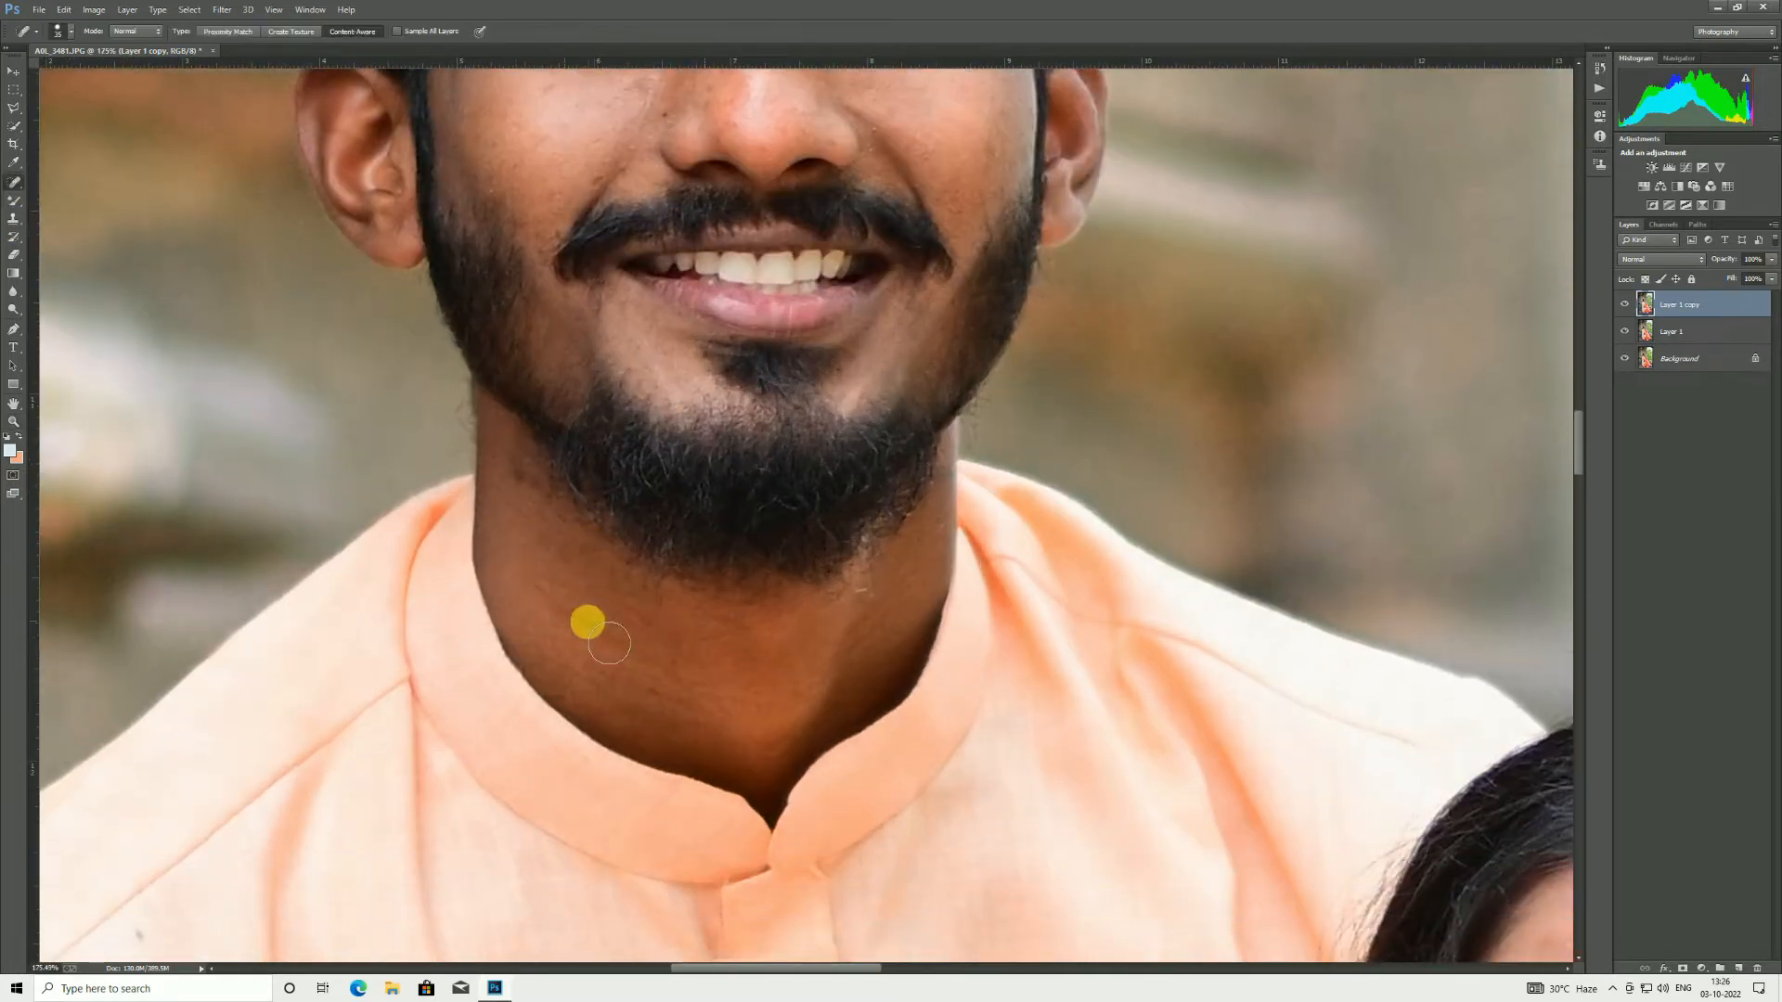
scroll(550, 509, up, 5)
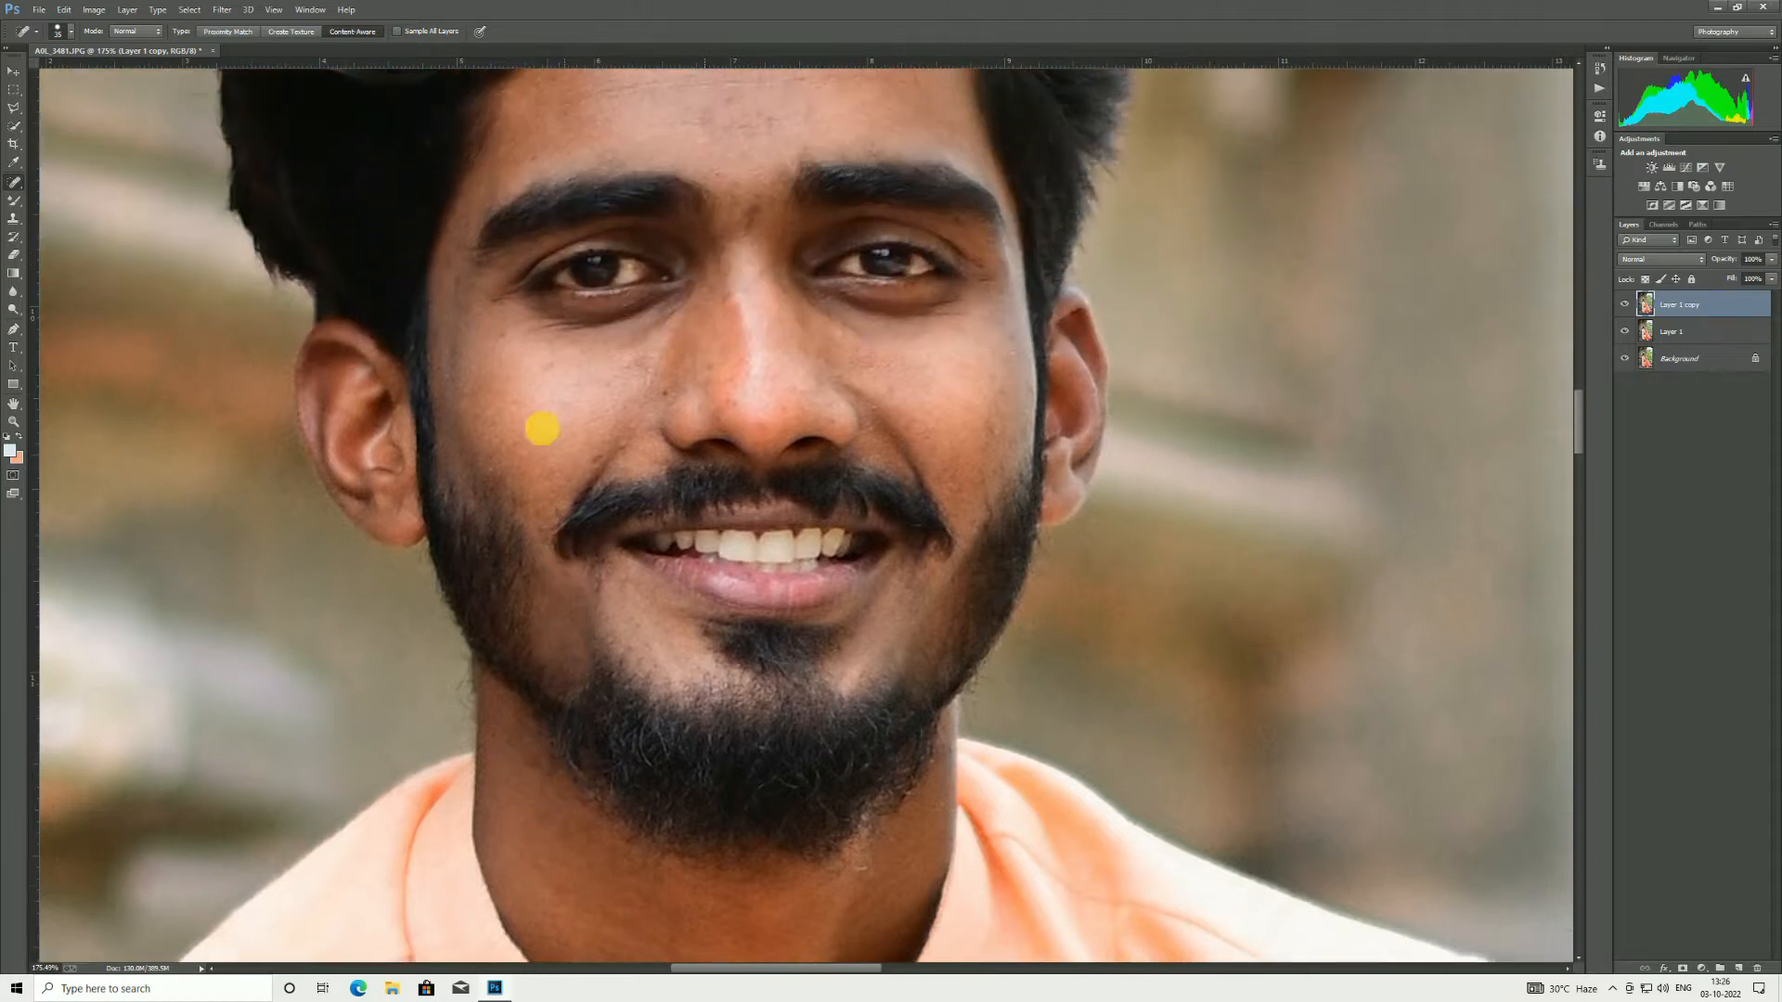
scroll(529, 390, up, 2)
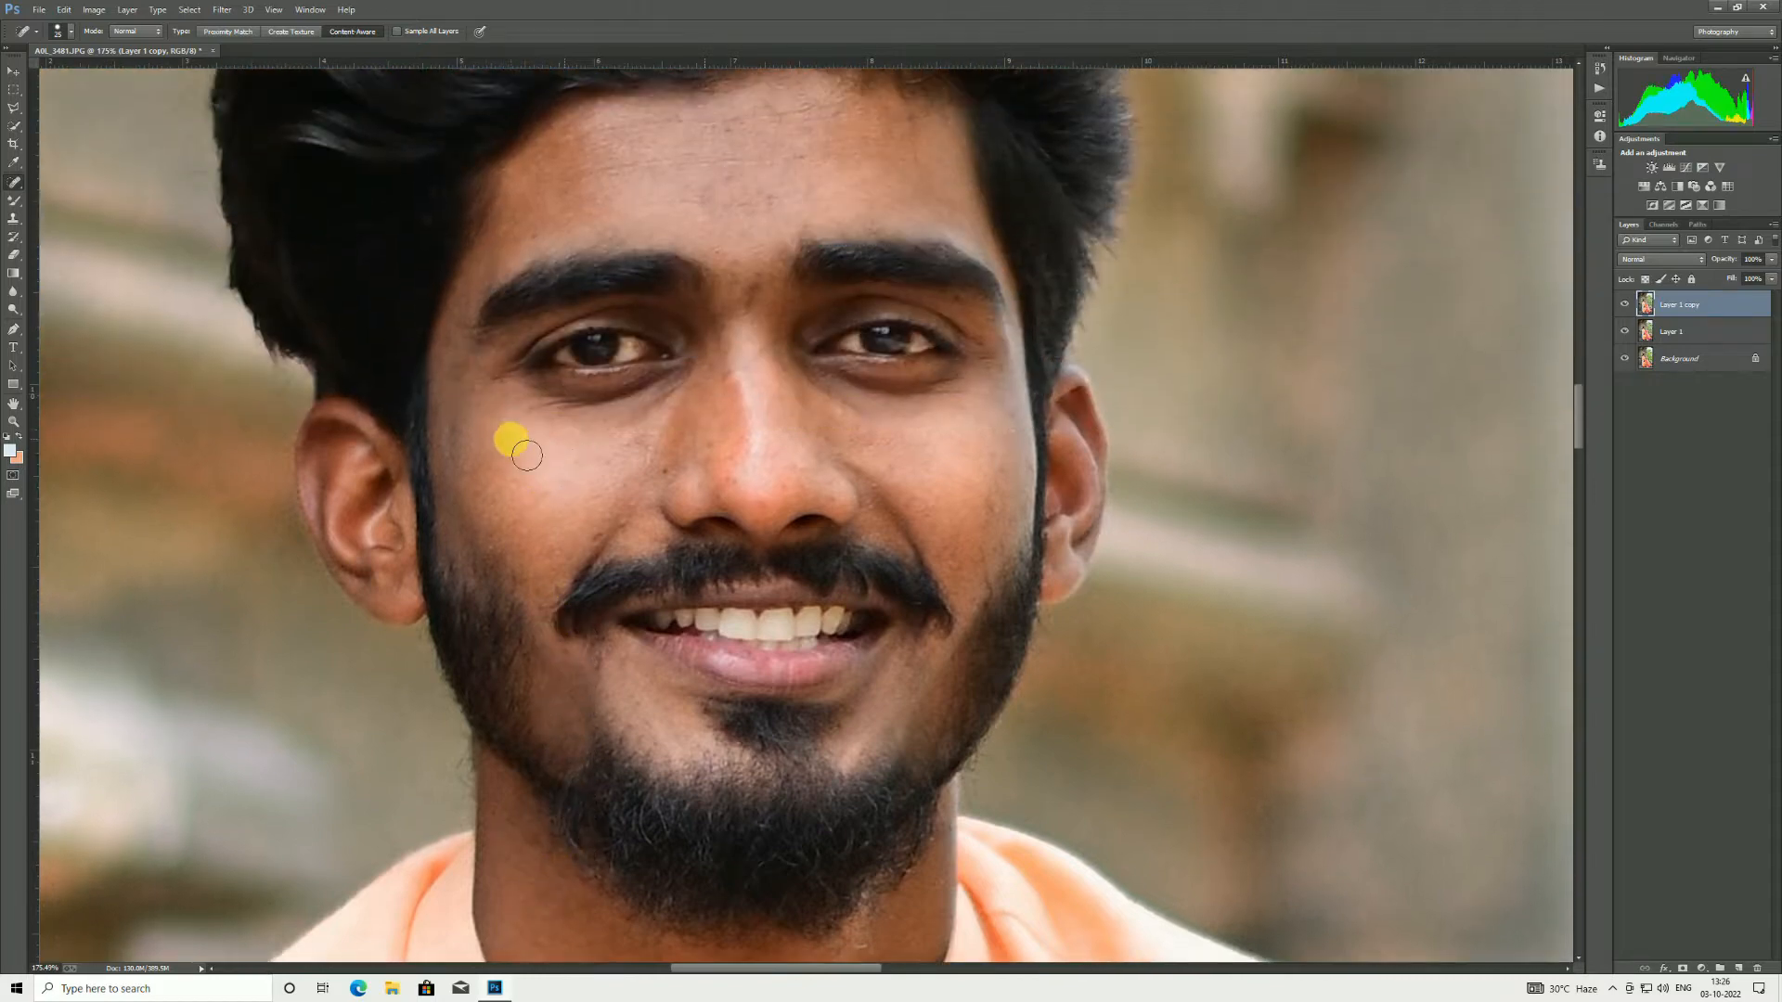
scroll(526, 455, up, 3)
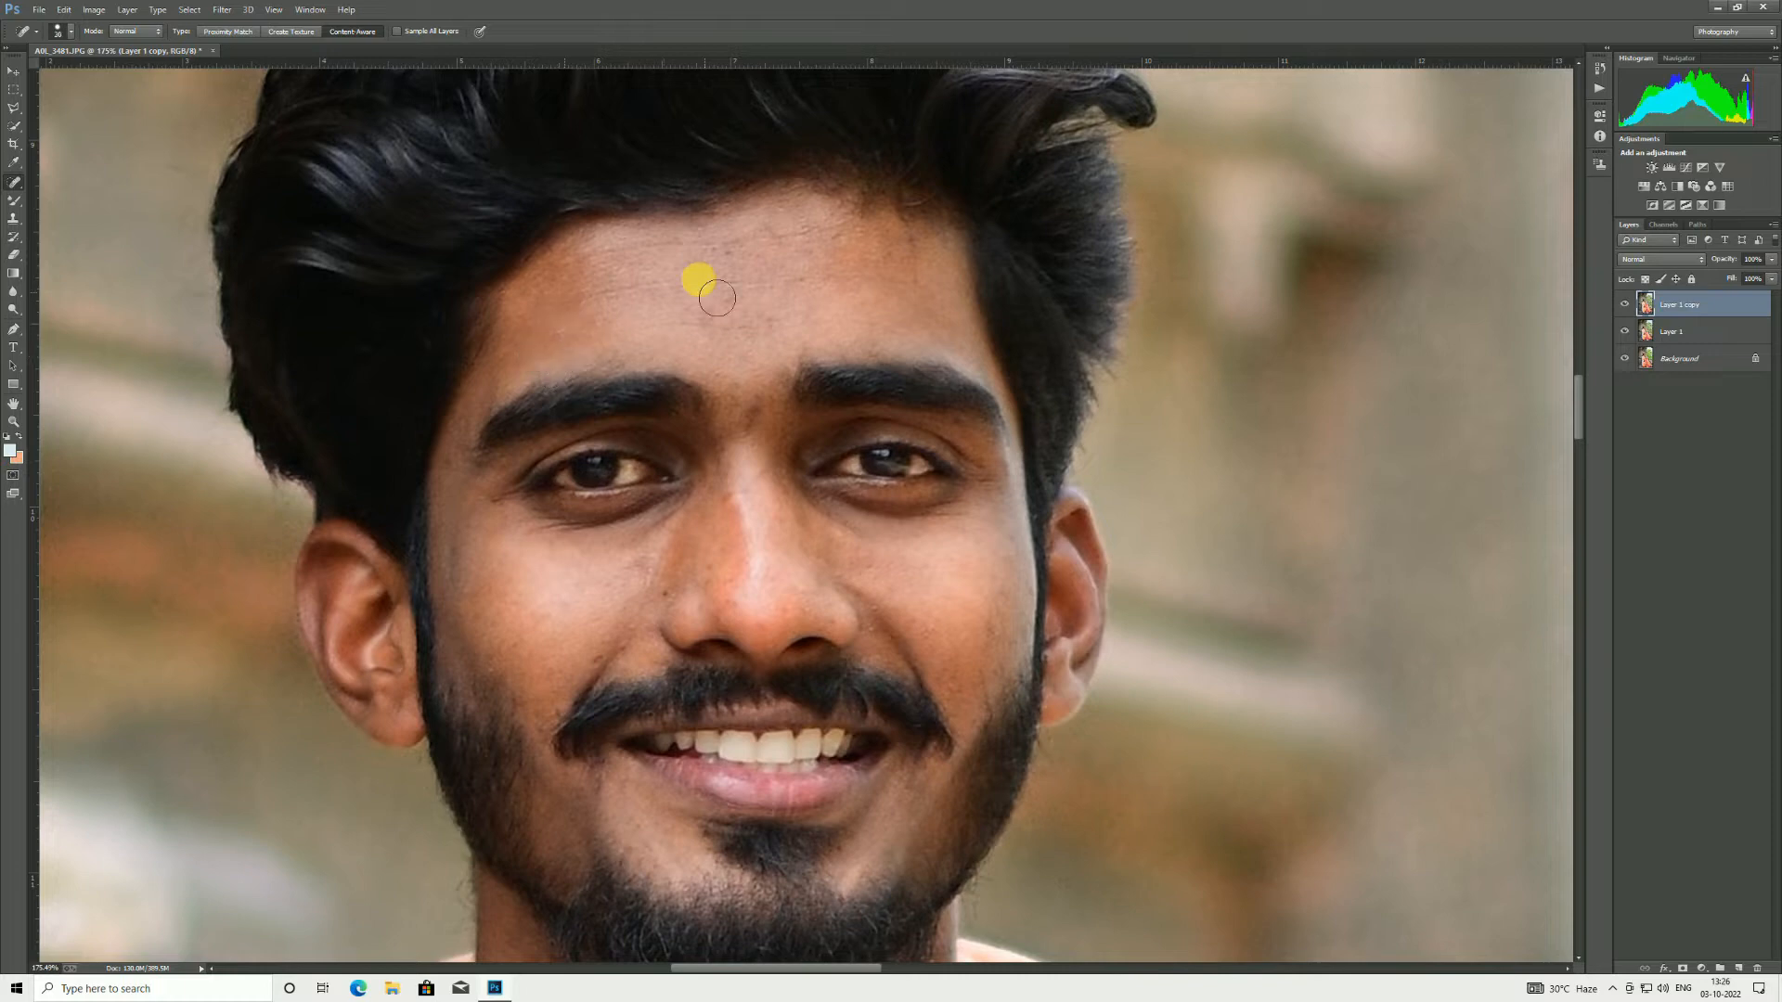
drag(696, 308, 791, 308)
click(13, 421)
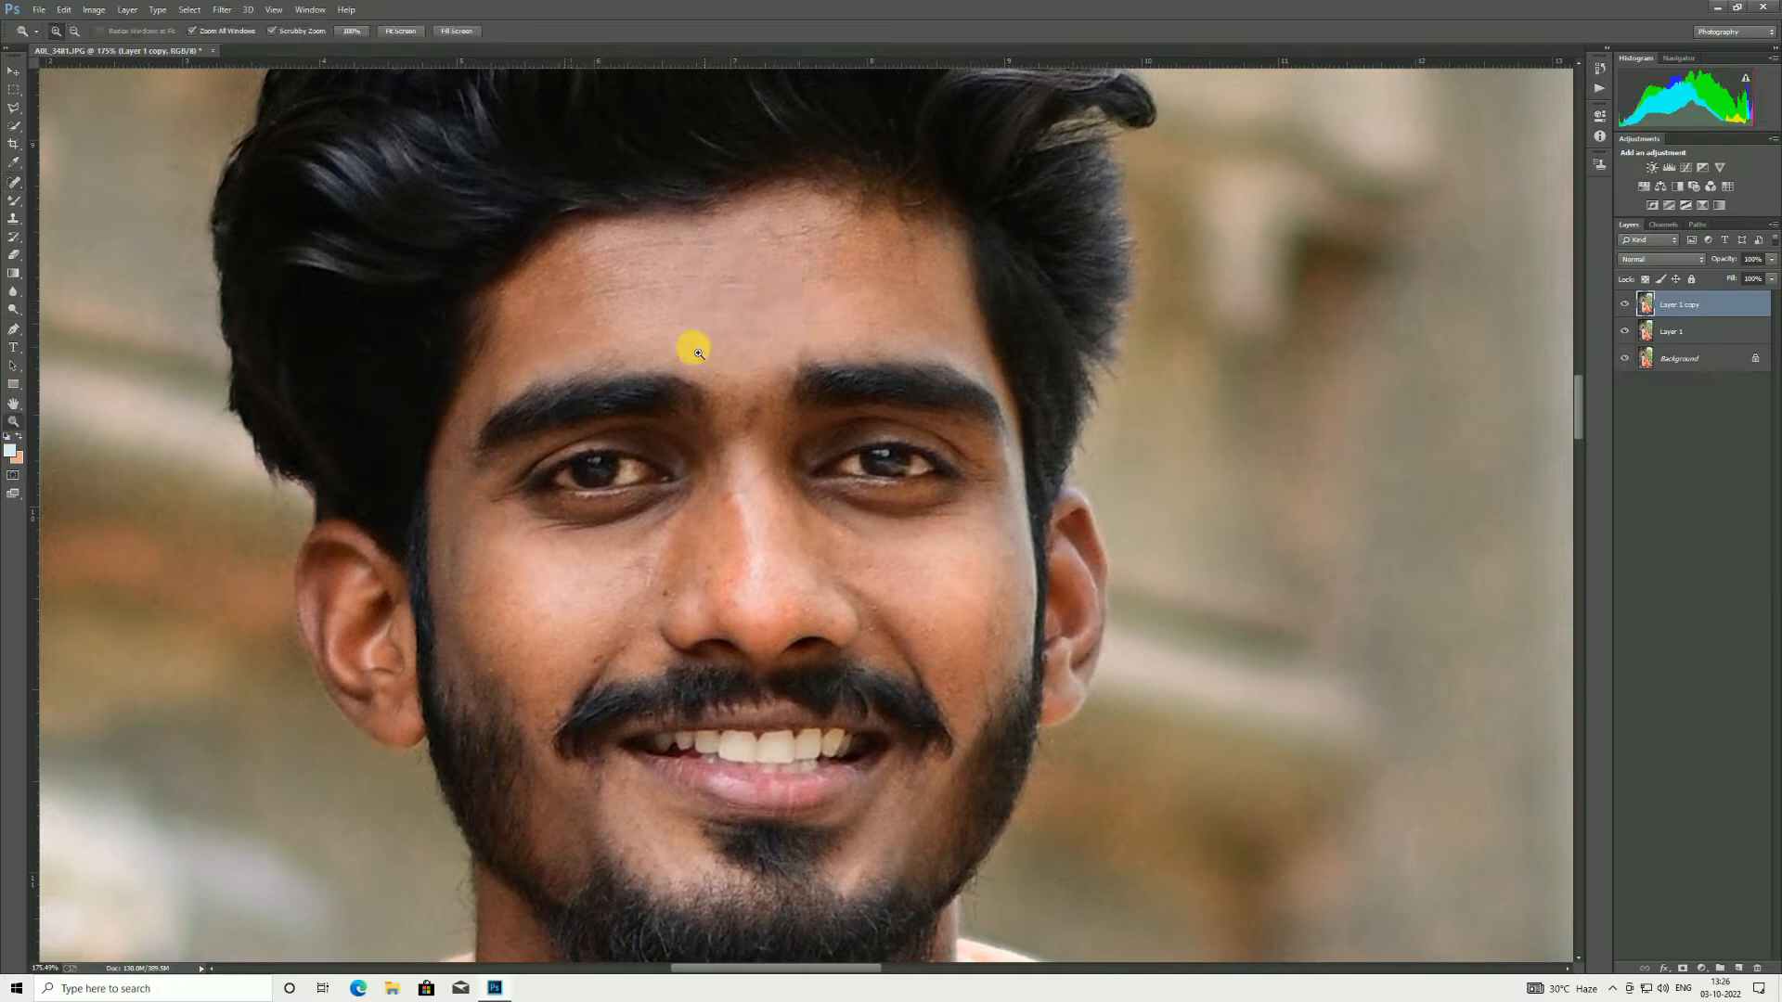
right_click(705, 359)
key(Escape)
click(13, 182)
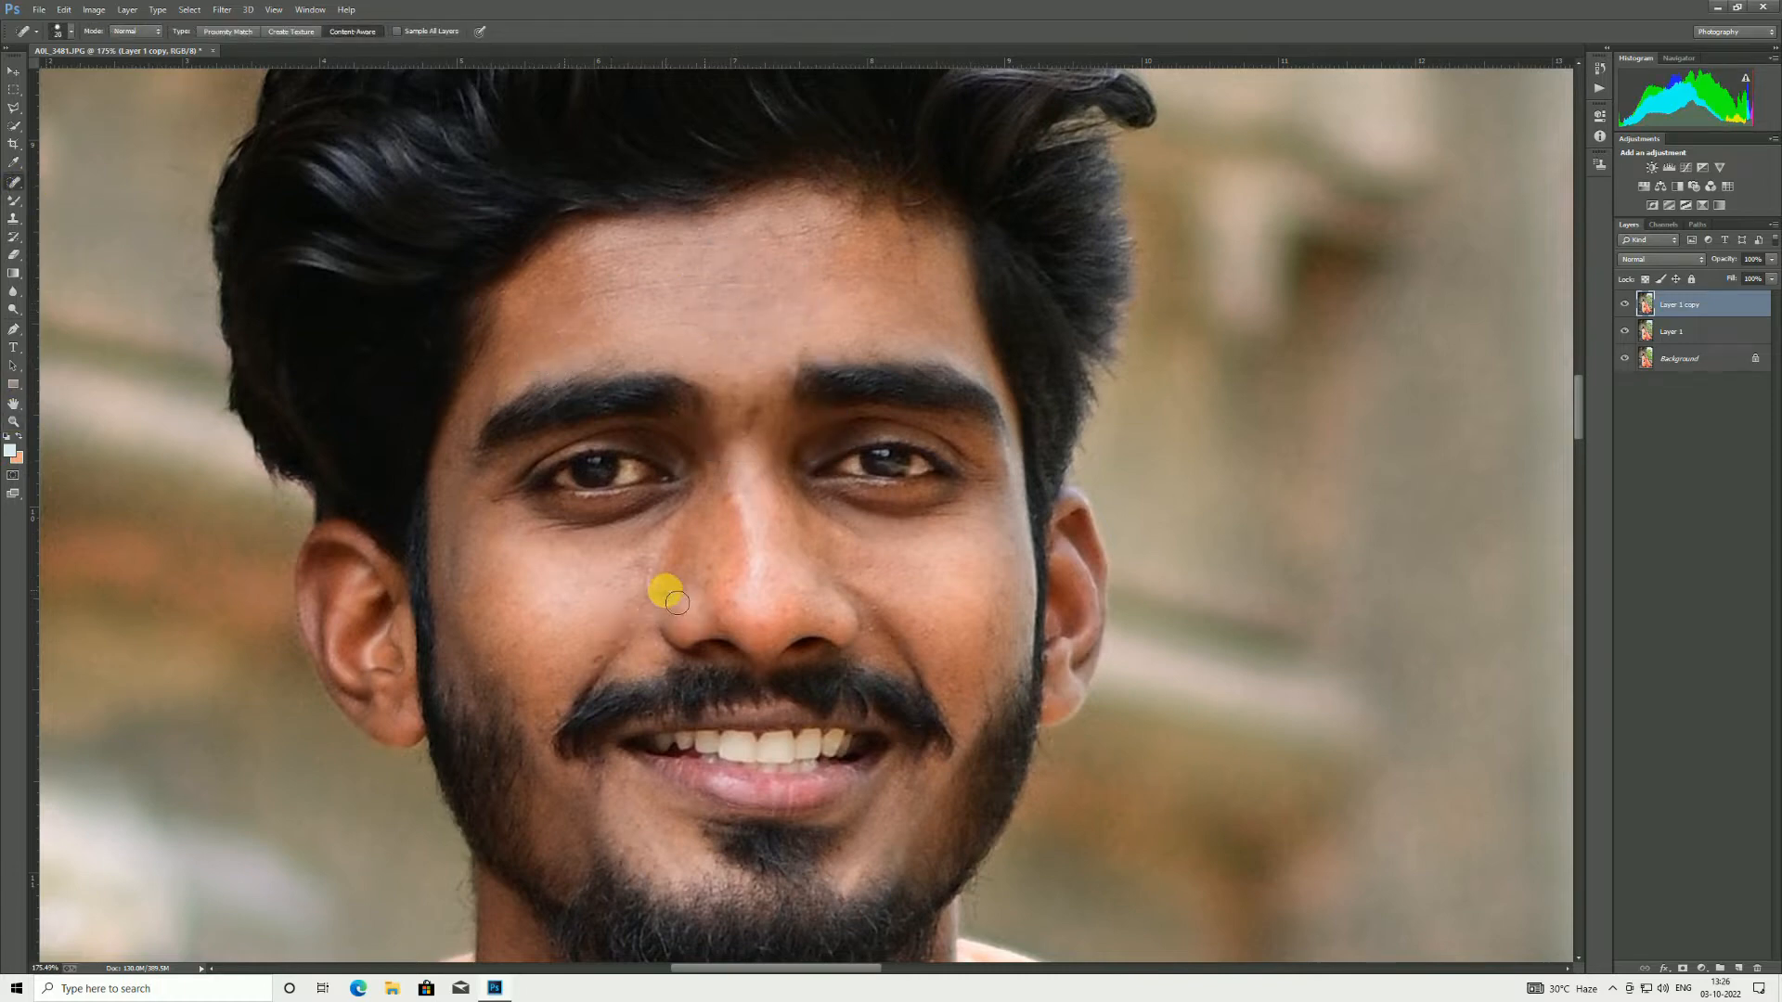
click(13, 418)
scroll(637, 291, down, 5)
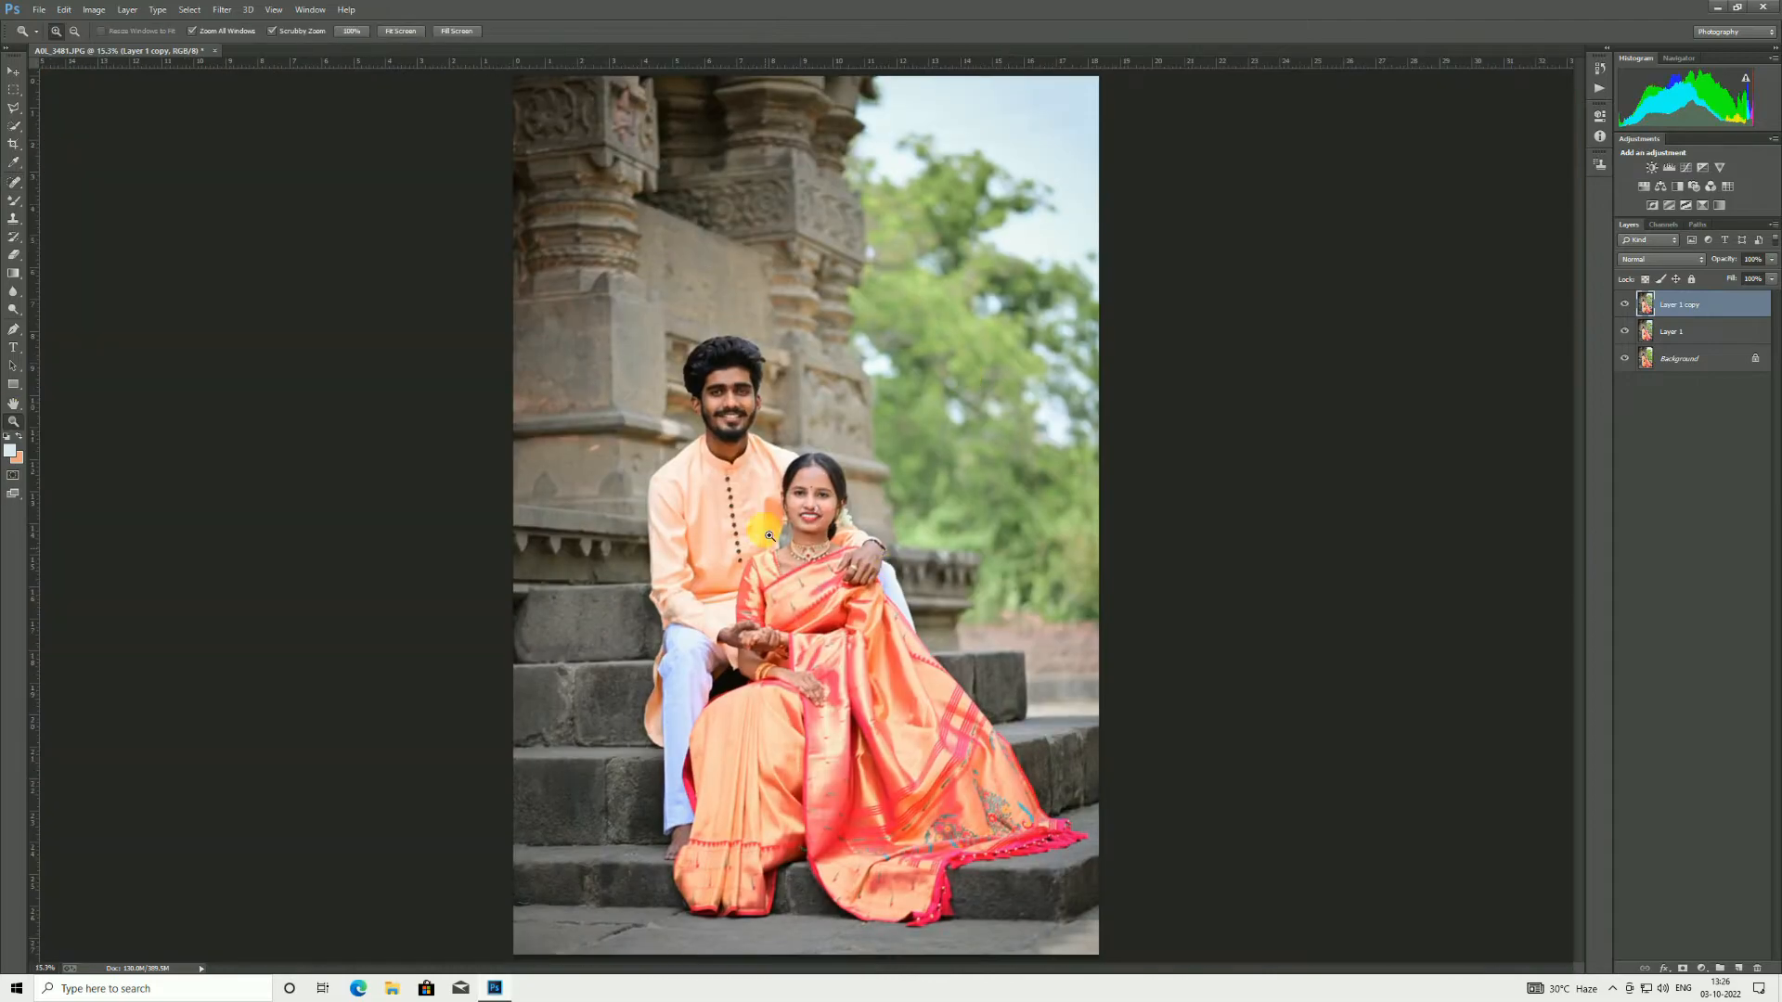
Step: Remove the blemishes on the woman's forehead, cheeks and chin with the content-aware Spot Healing Brush
scroll(714, 454, up, 6)
scroll(713, 455, down, 3)
click(13, 182)
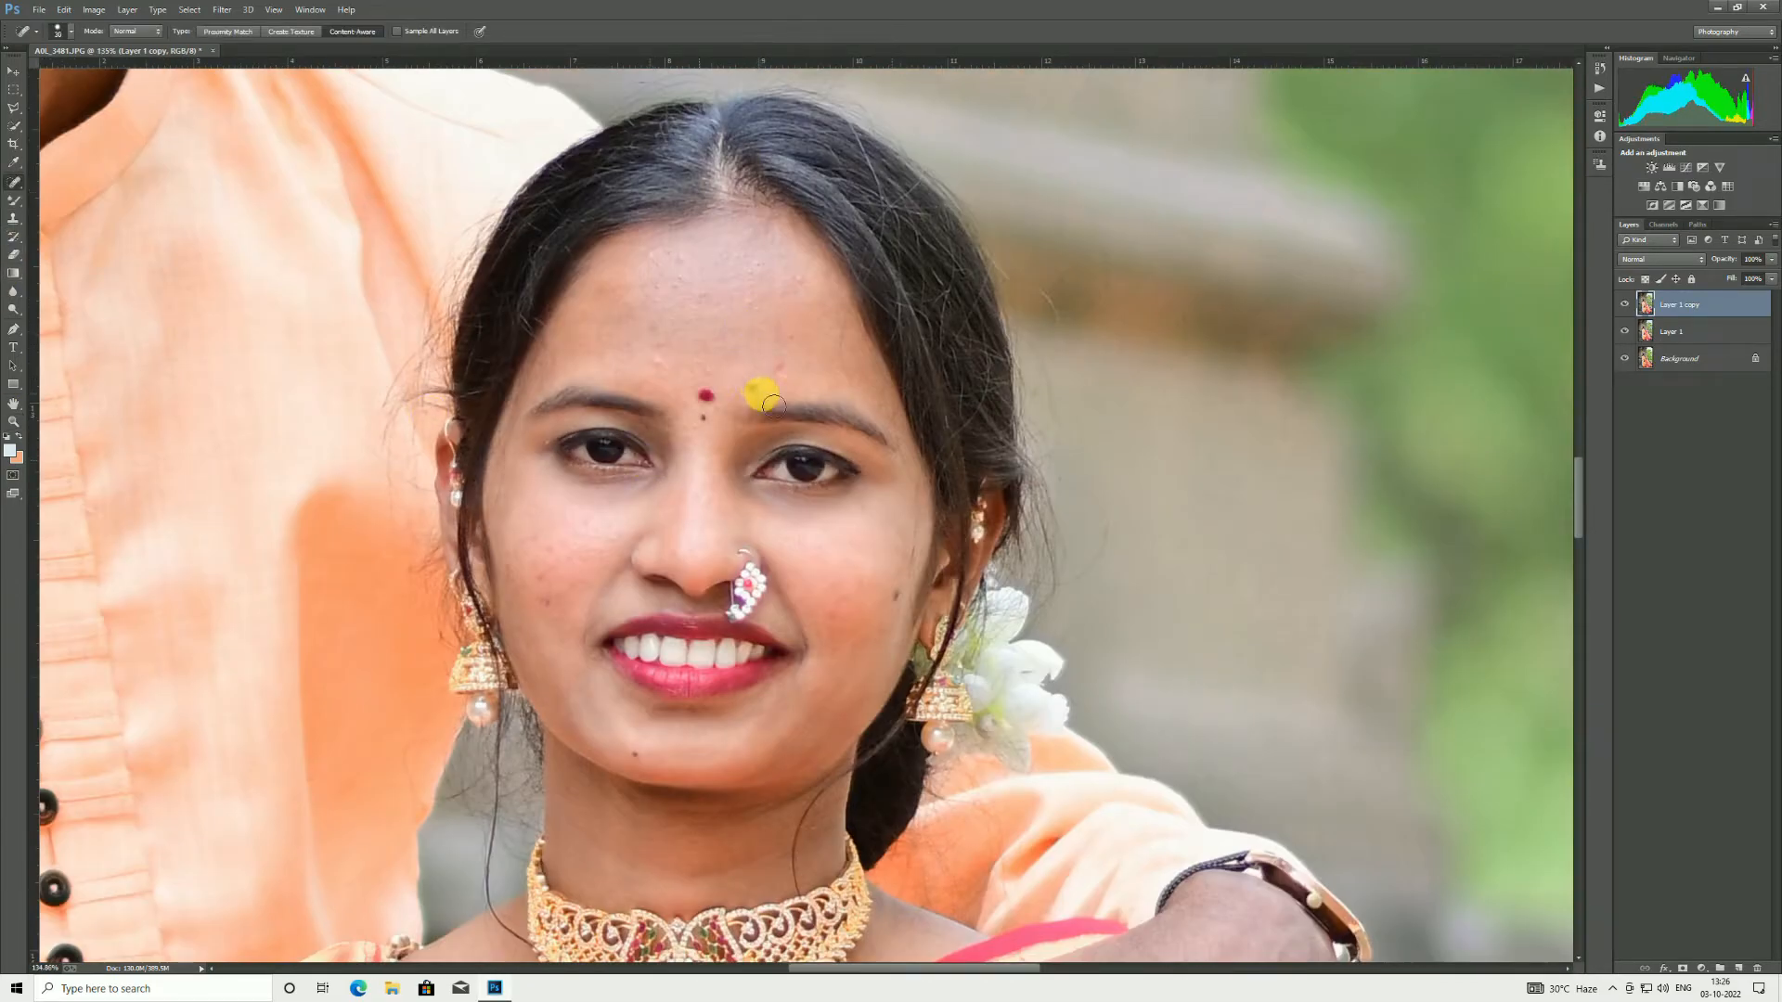
click(647, 391)
scroll(877, 534, down, 2)
click(892, 501)
scroll(891, 506, down, 1)
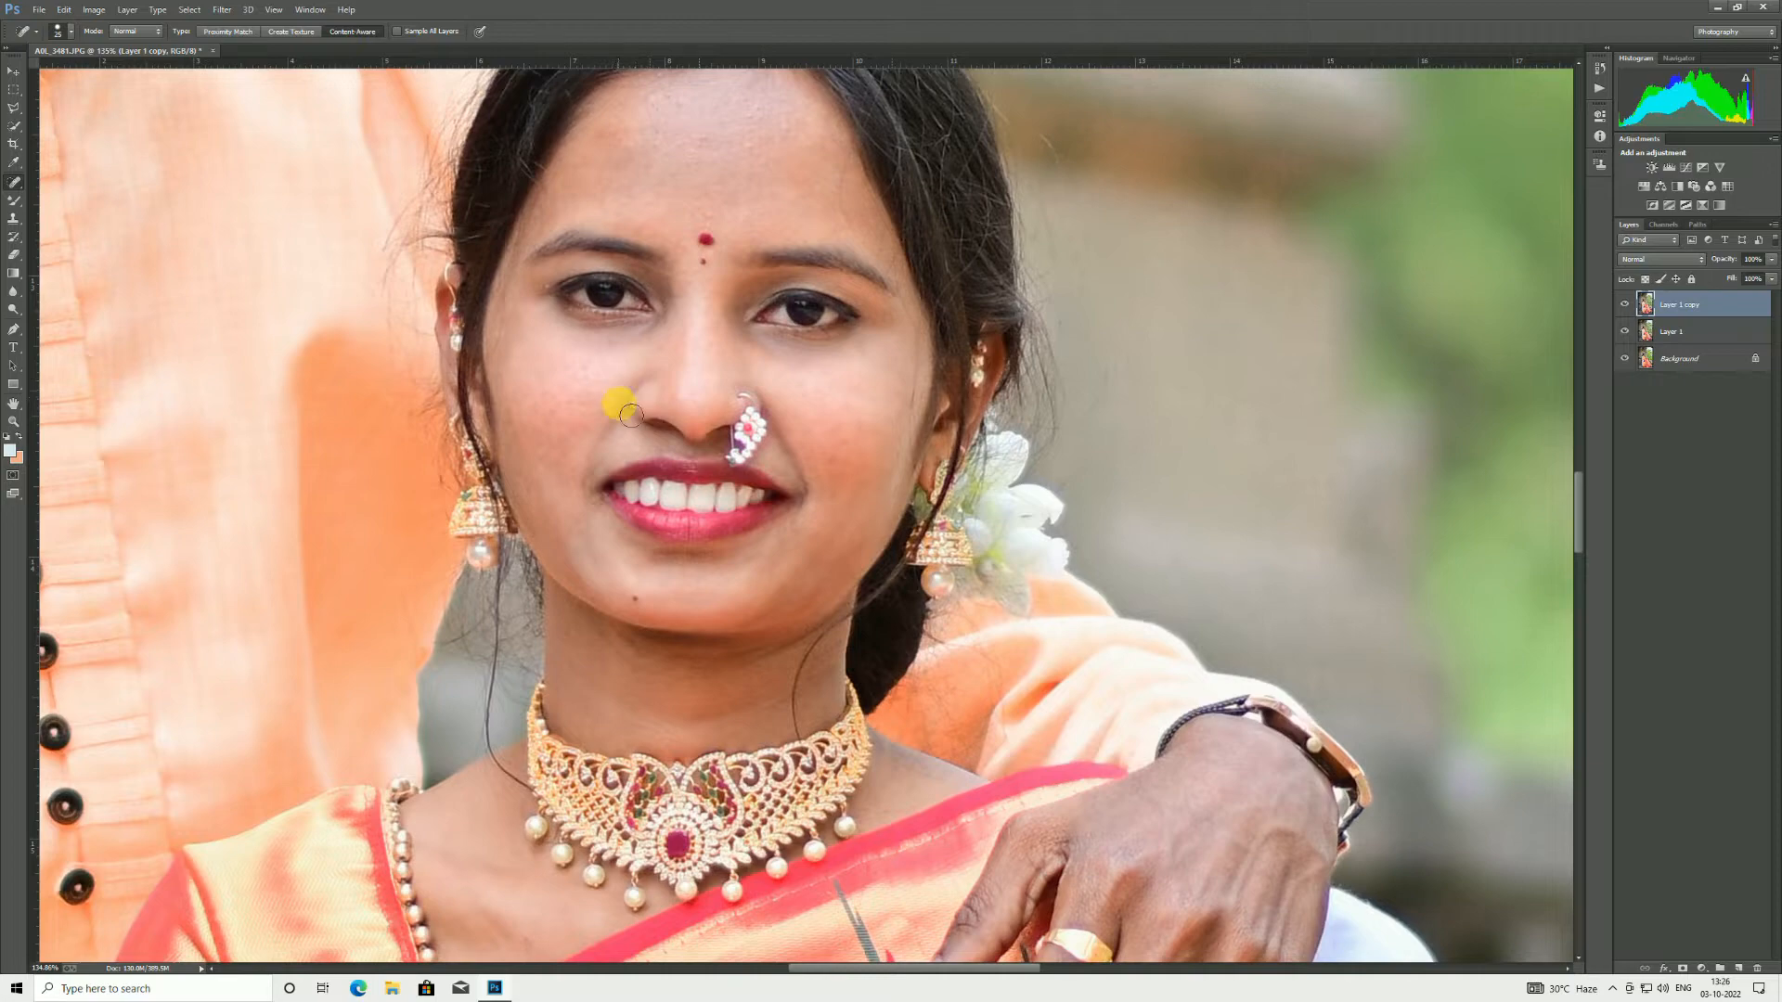
scroll(630, 415, down, 1)
scroll(640, 556, up, 1)
key(bracketleft)
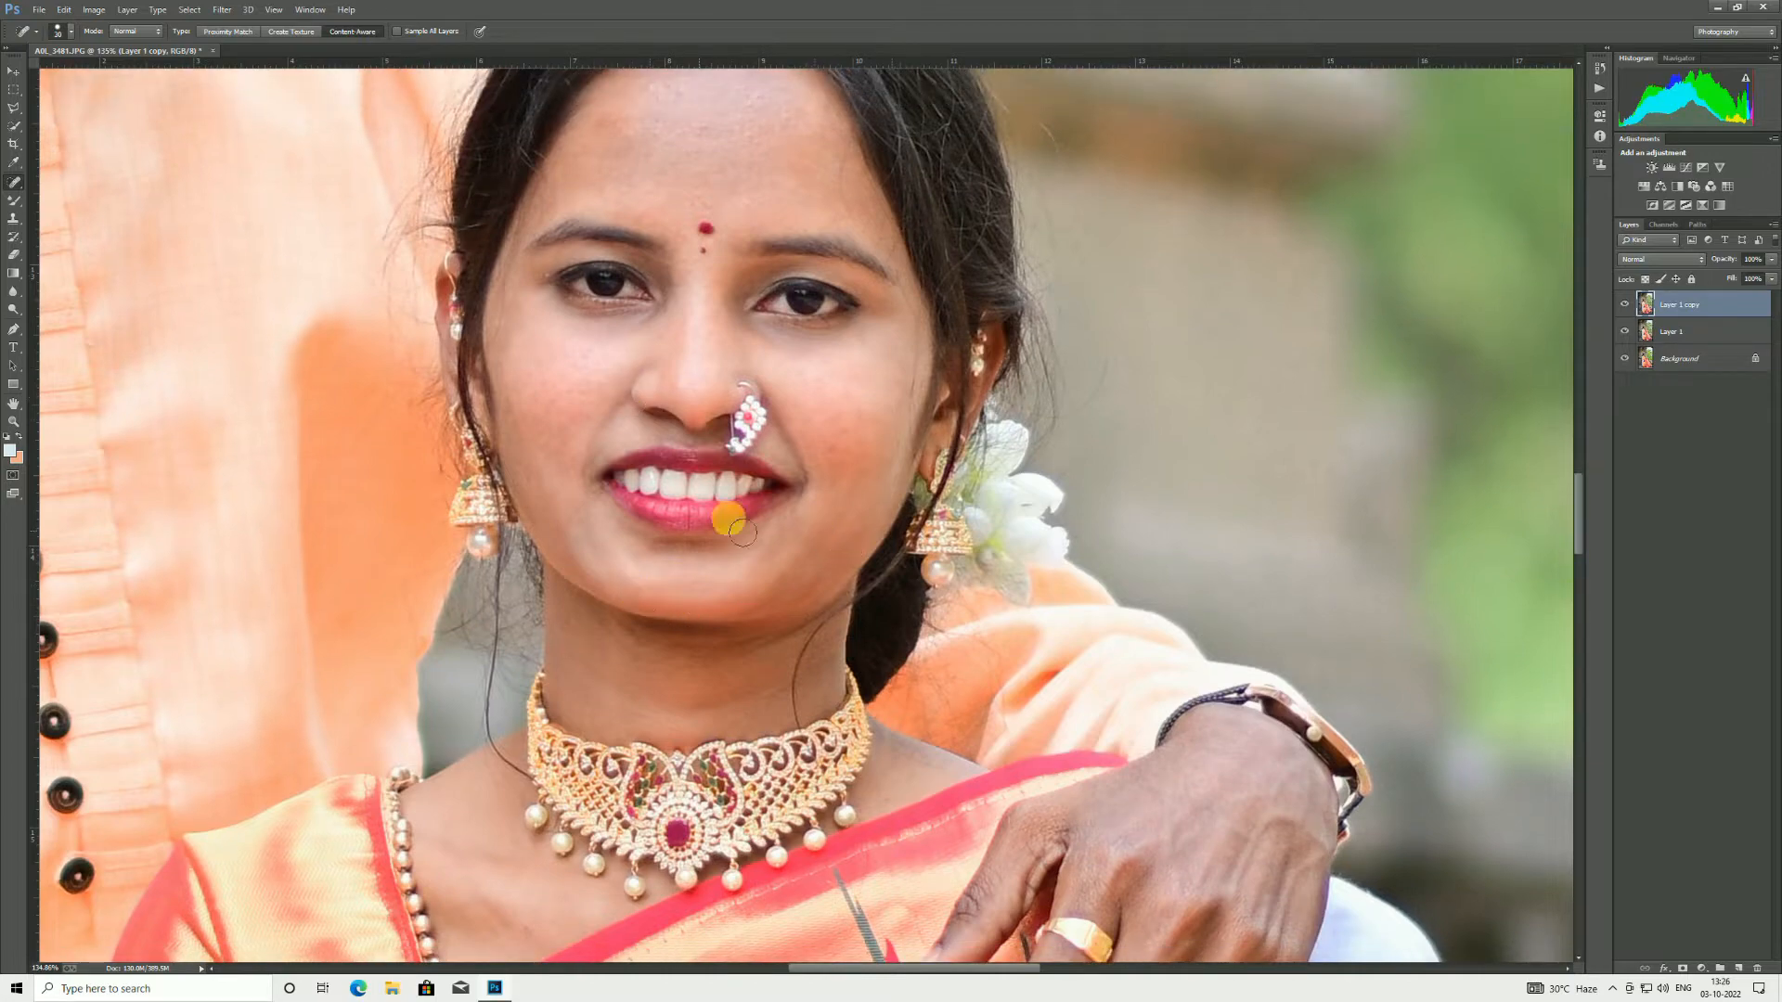
scroll(728, 519, up, 1)
Step: Fit the whole photo on screen and duplicate the retouched Layer 1 copy
key(z)
right_click(685, 284)
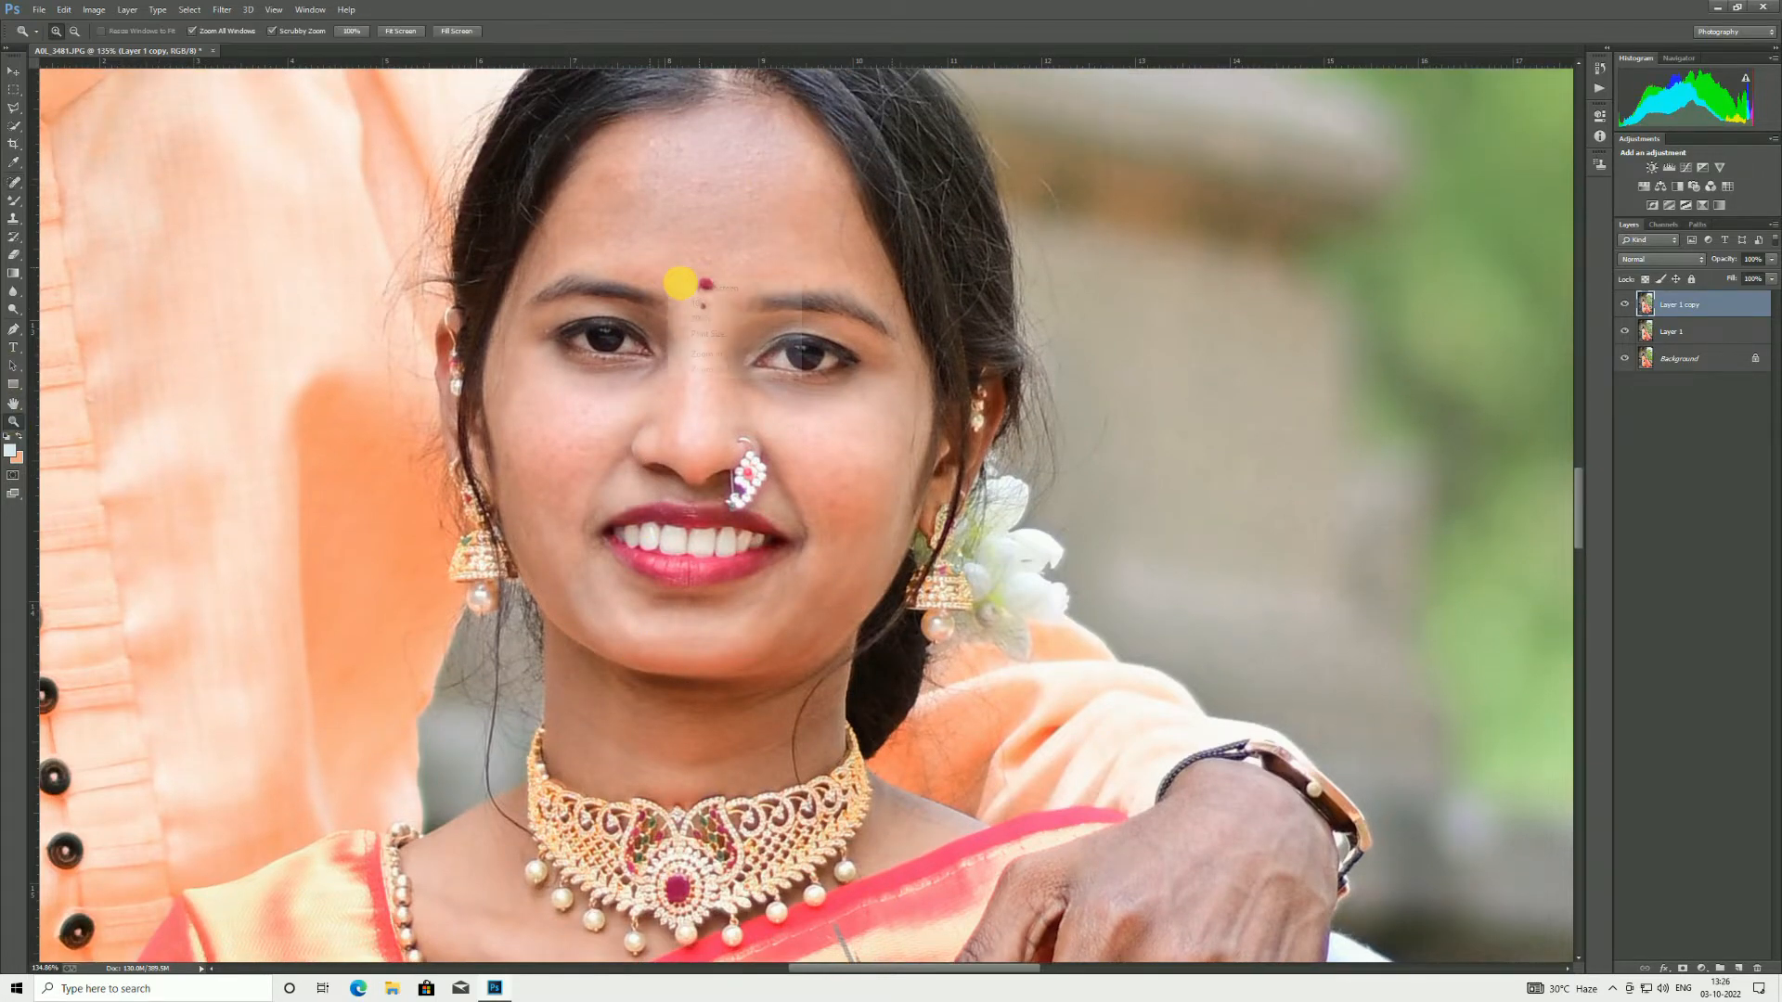
click(705, 295)
click(883, 544)
click(882, 489)
right_click(895, 489)
click(904, 499)
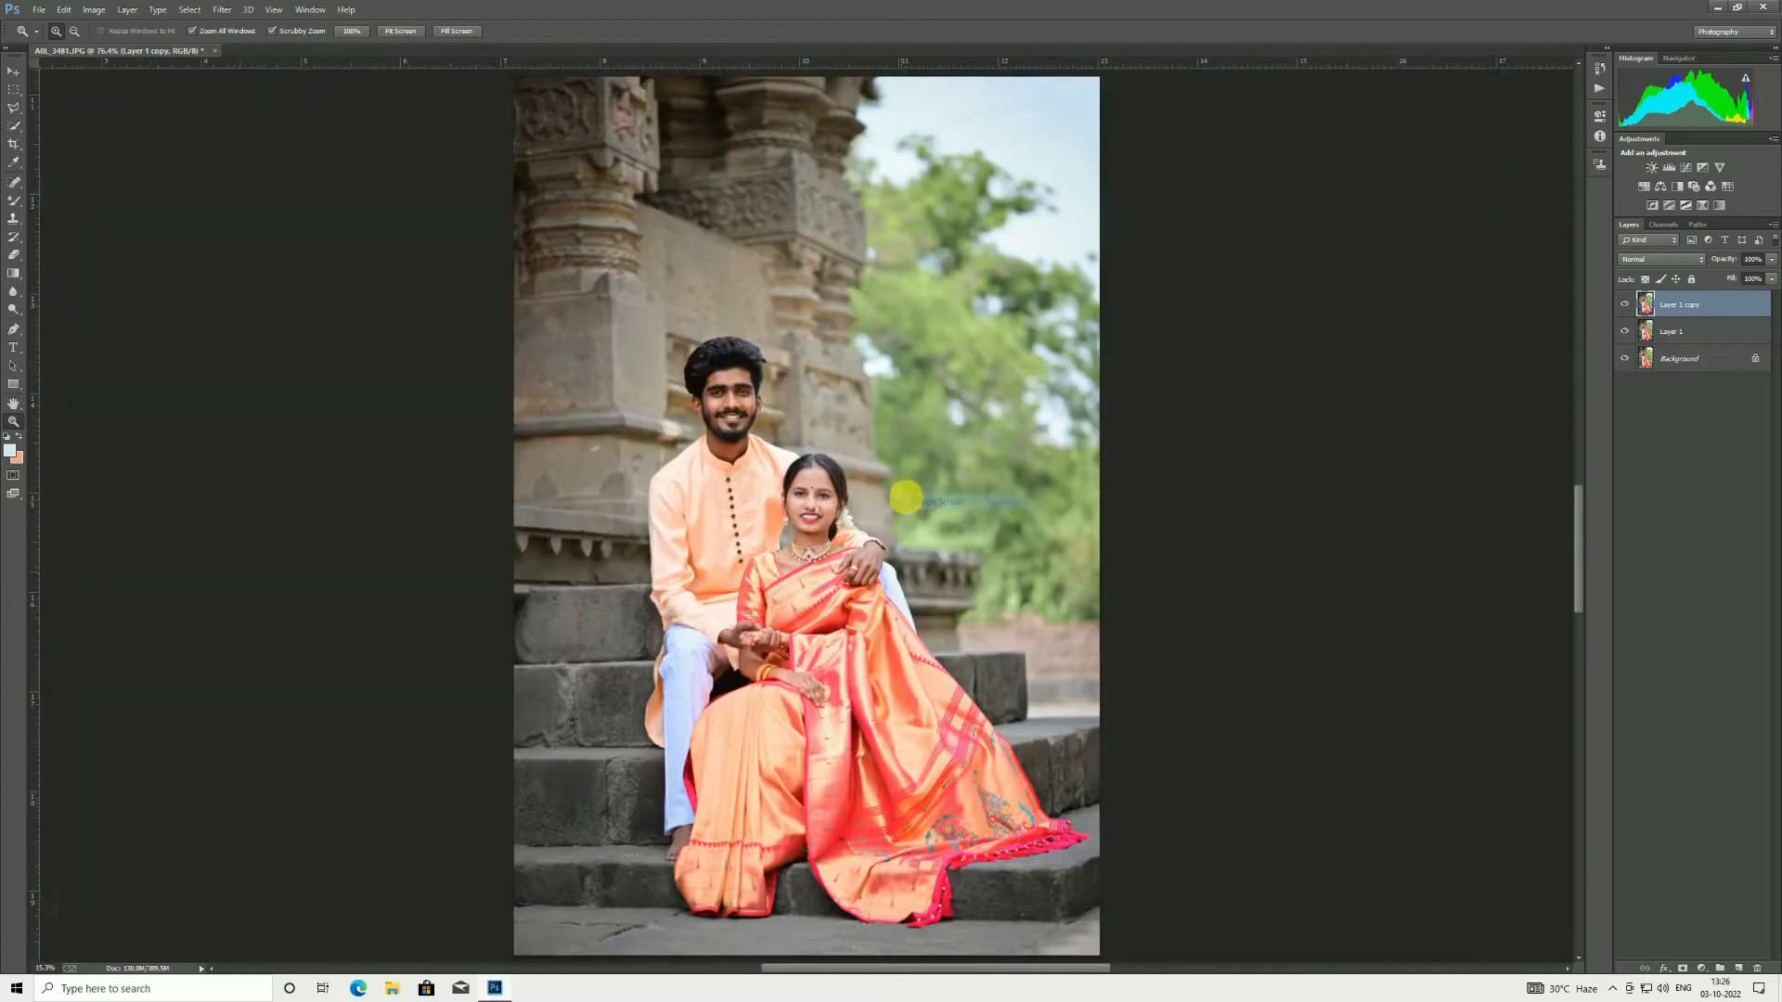
key(ctrl+j)
Step: Brighten the skin on the man's face using the Dodge tool with a larger brush and the Highlights range
mouse_move(719, 410)
mouse_down()
mouse_move(840, 546)
mouse_move(844, 465)
mouse_move(716, 378)
mouse_move(815, 489)
mouse_up()
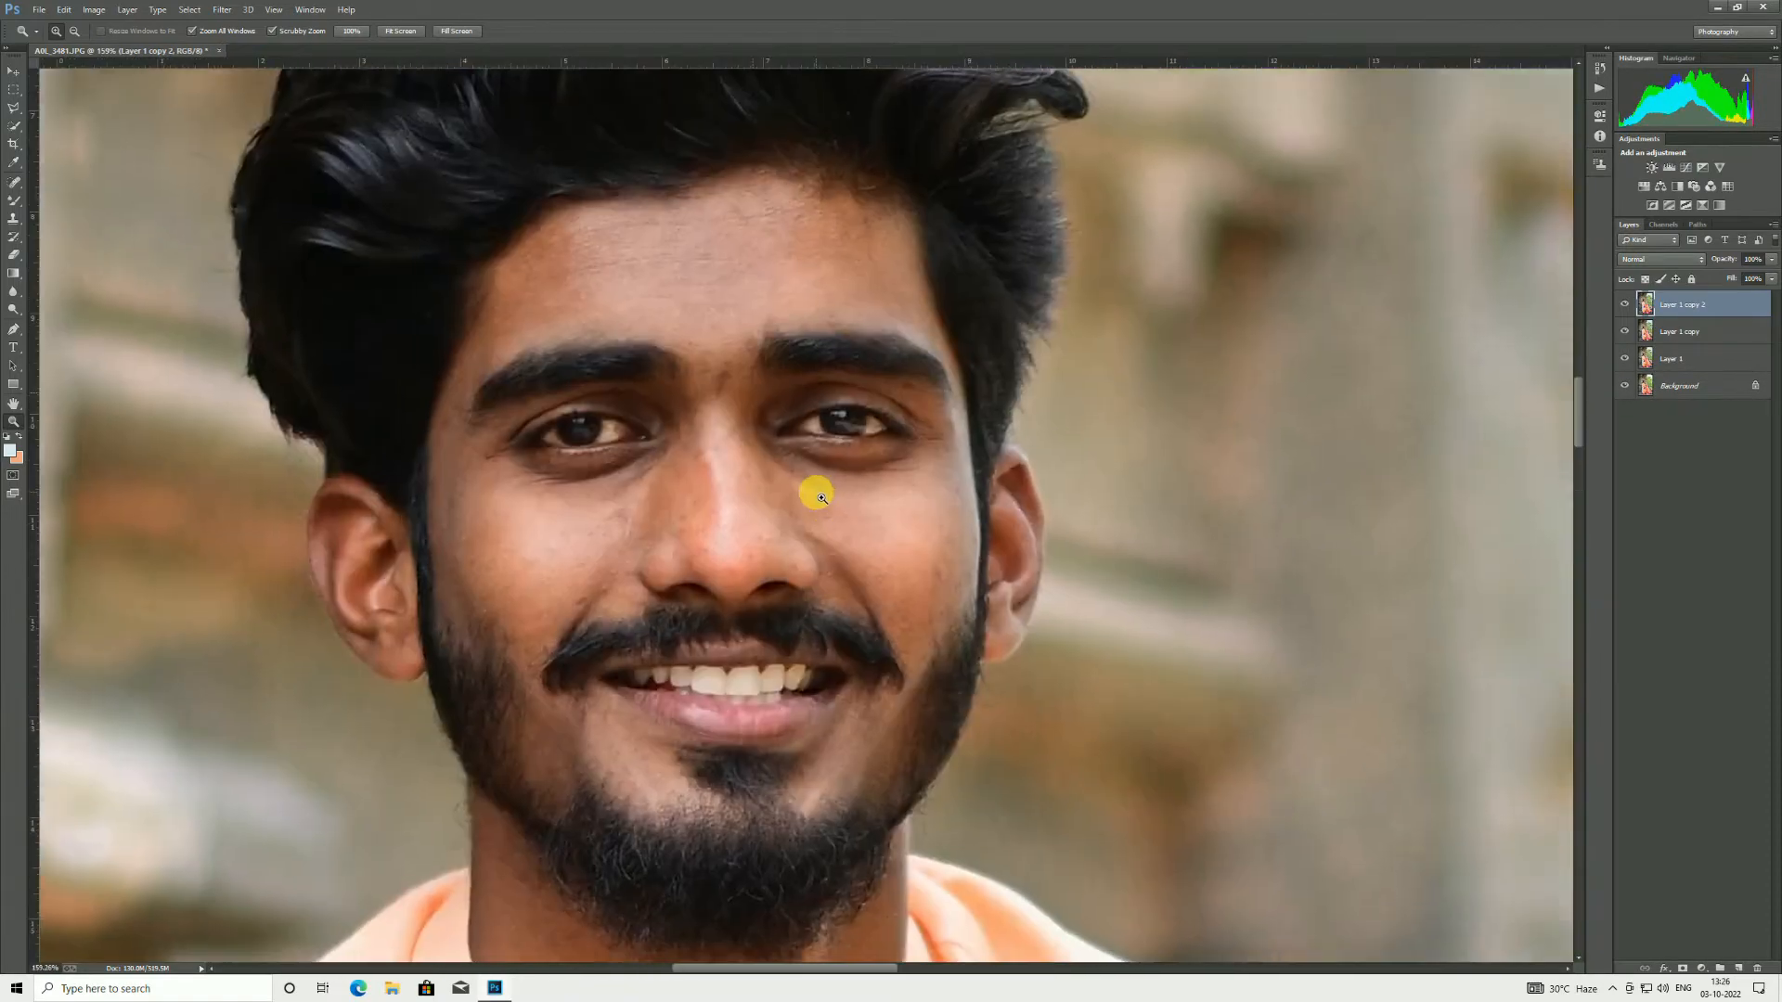
key(o)
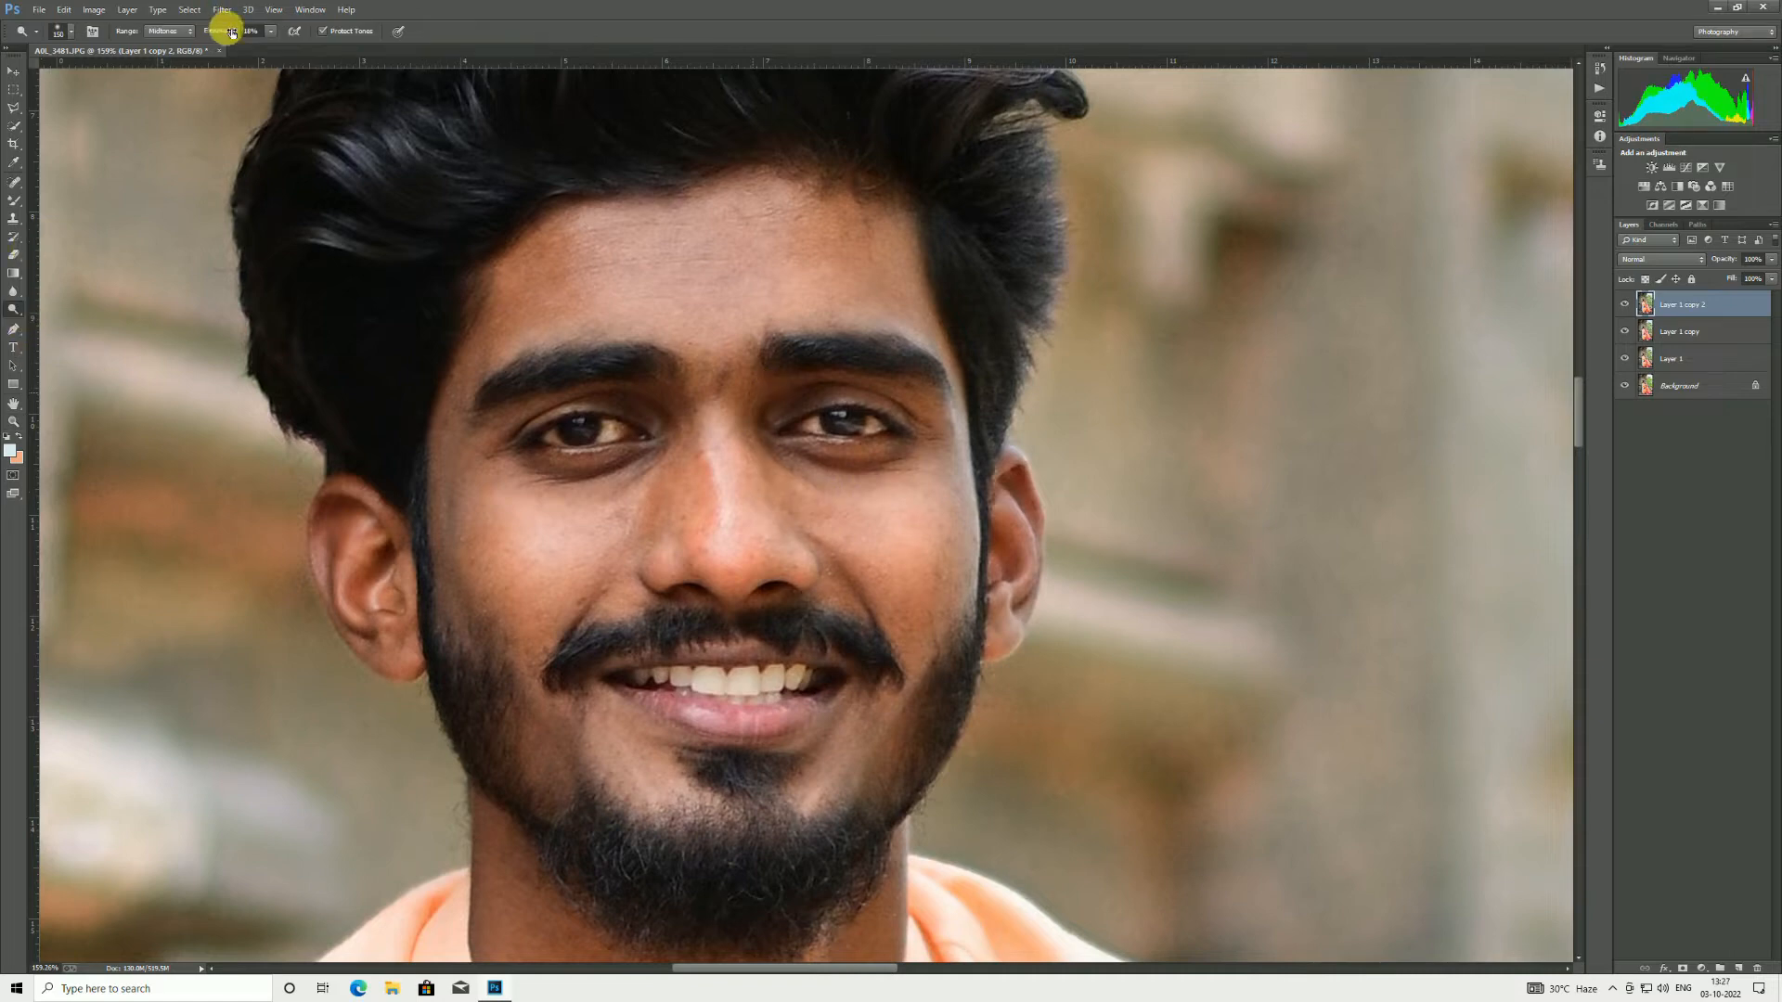
click(169, 61)
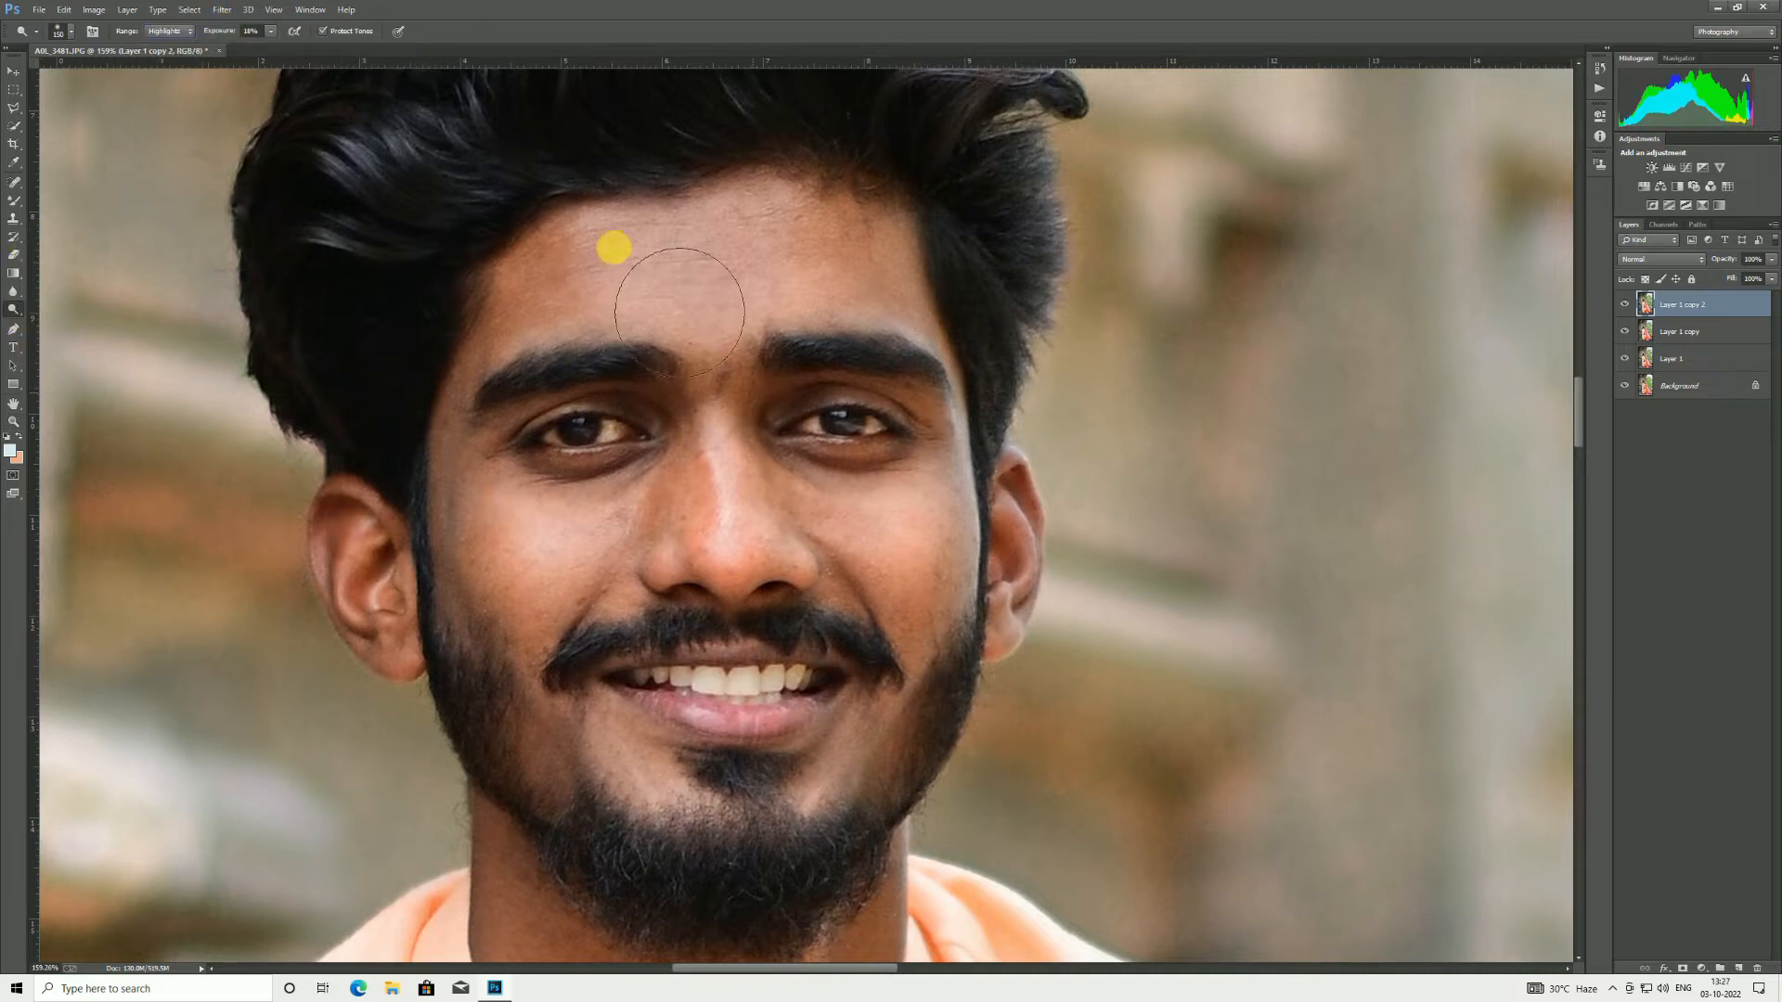
key(bracketright)
key(bracketright)
key(bracketright)
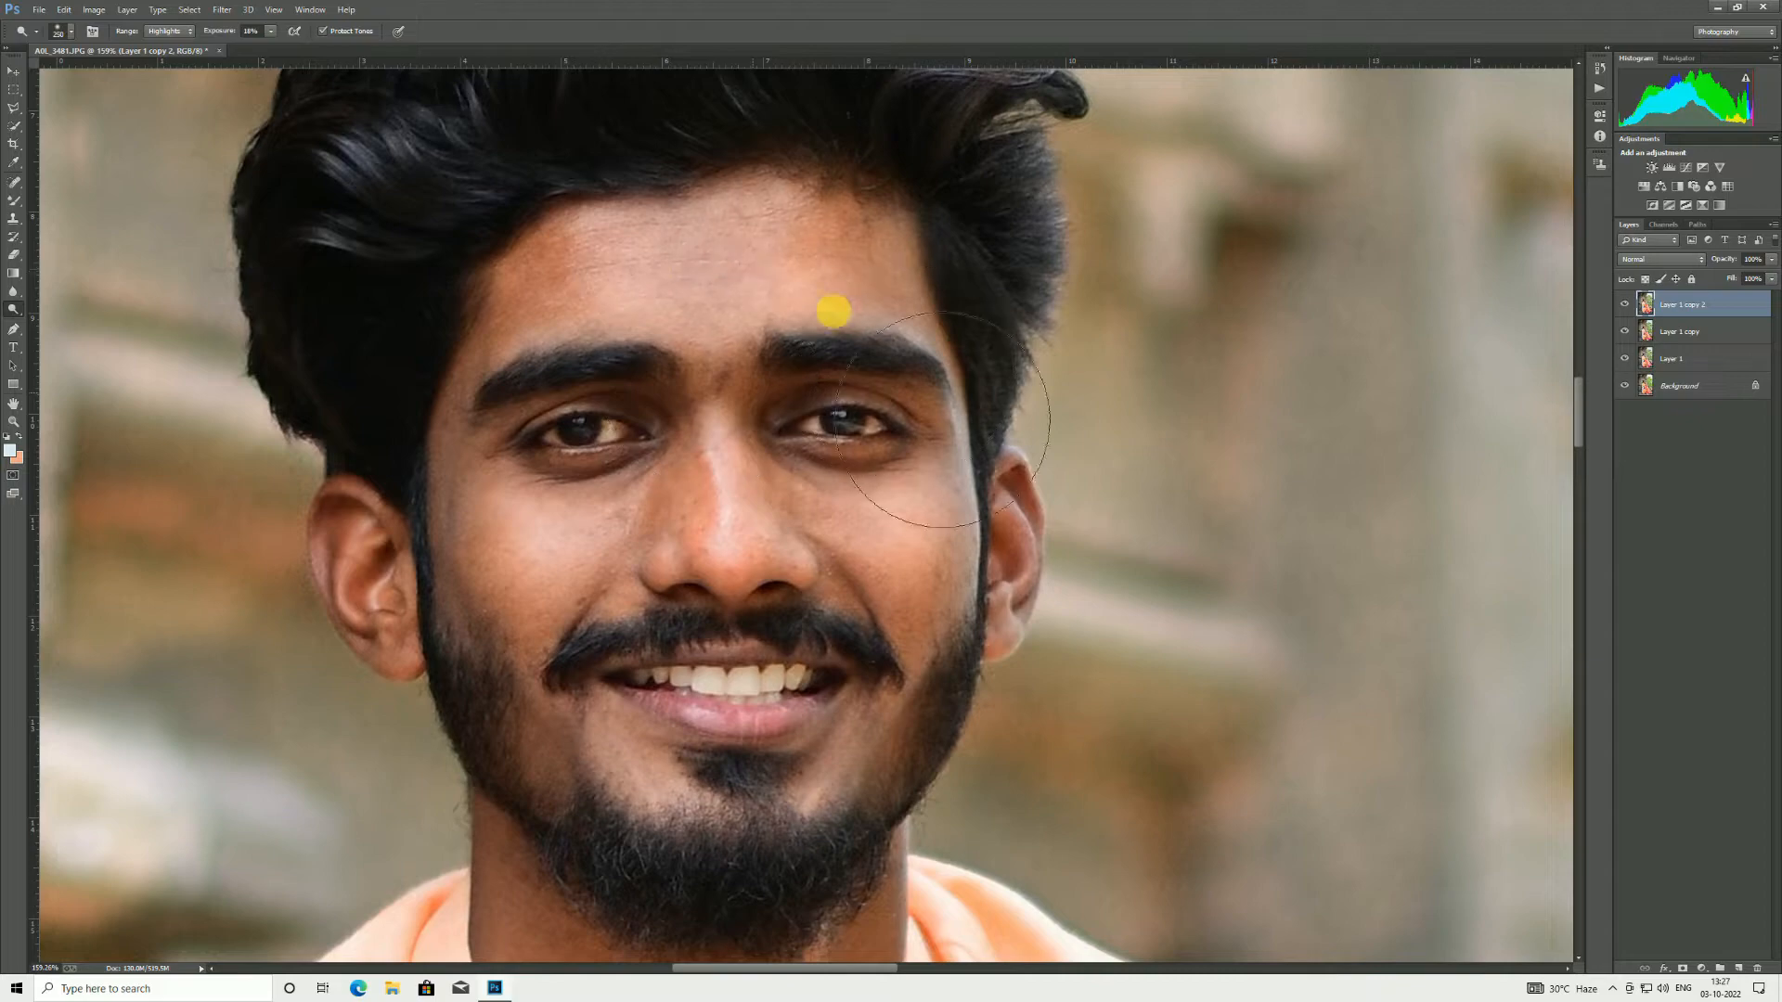
scroll(705, 603, down, 2)
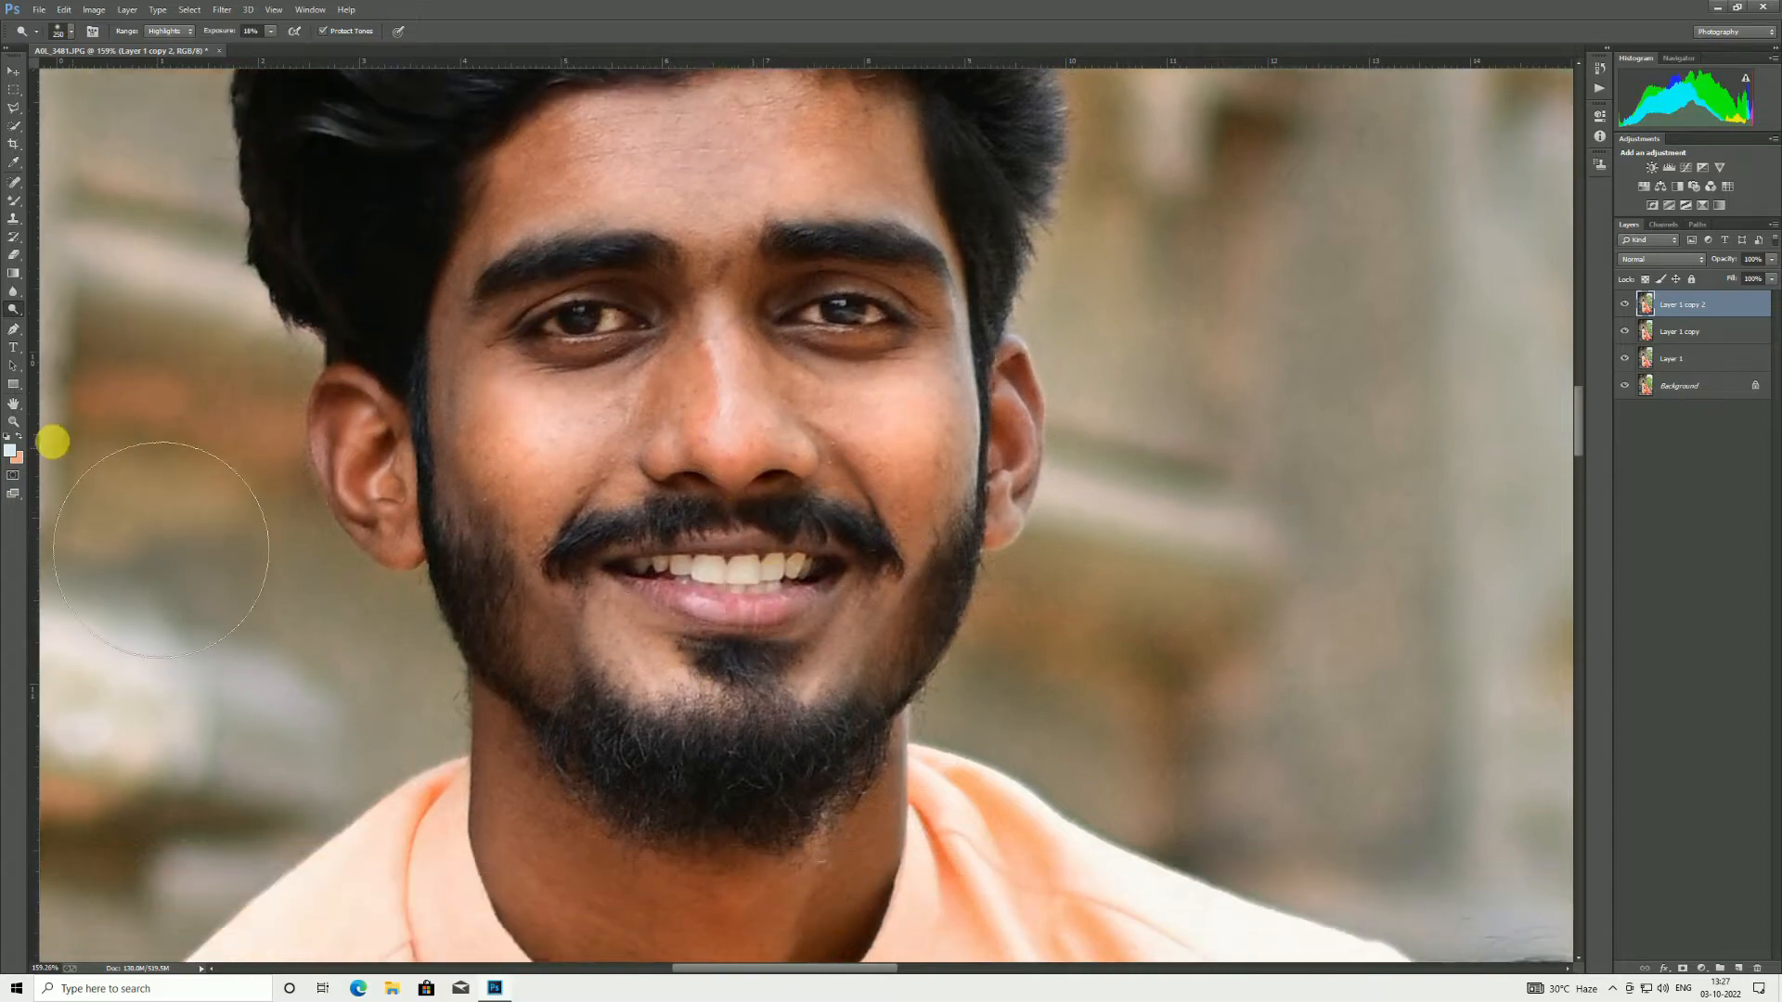
Step: Brighten the skin on the woman's face and neck using the Dodge tool with the Highlights range
click(13, 421)
key(ctrl+0)
drag(877, 593, 797, 485)
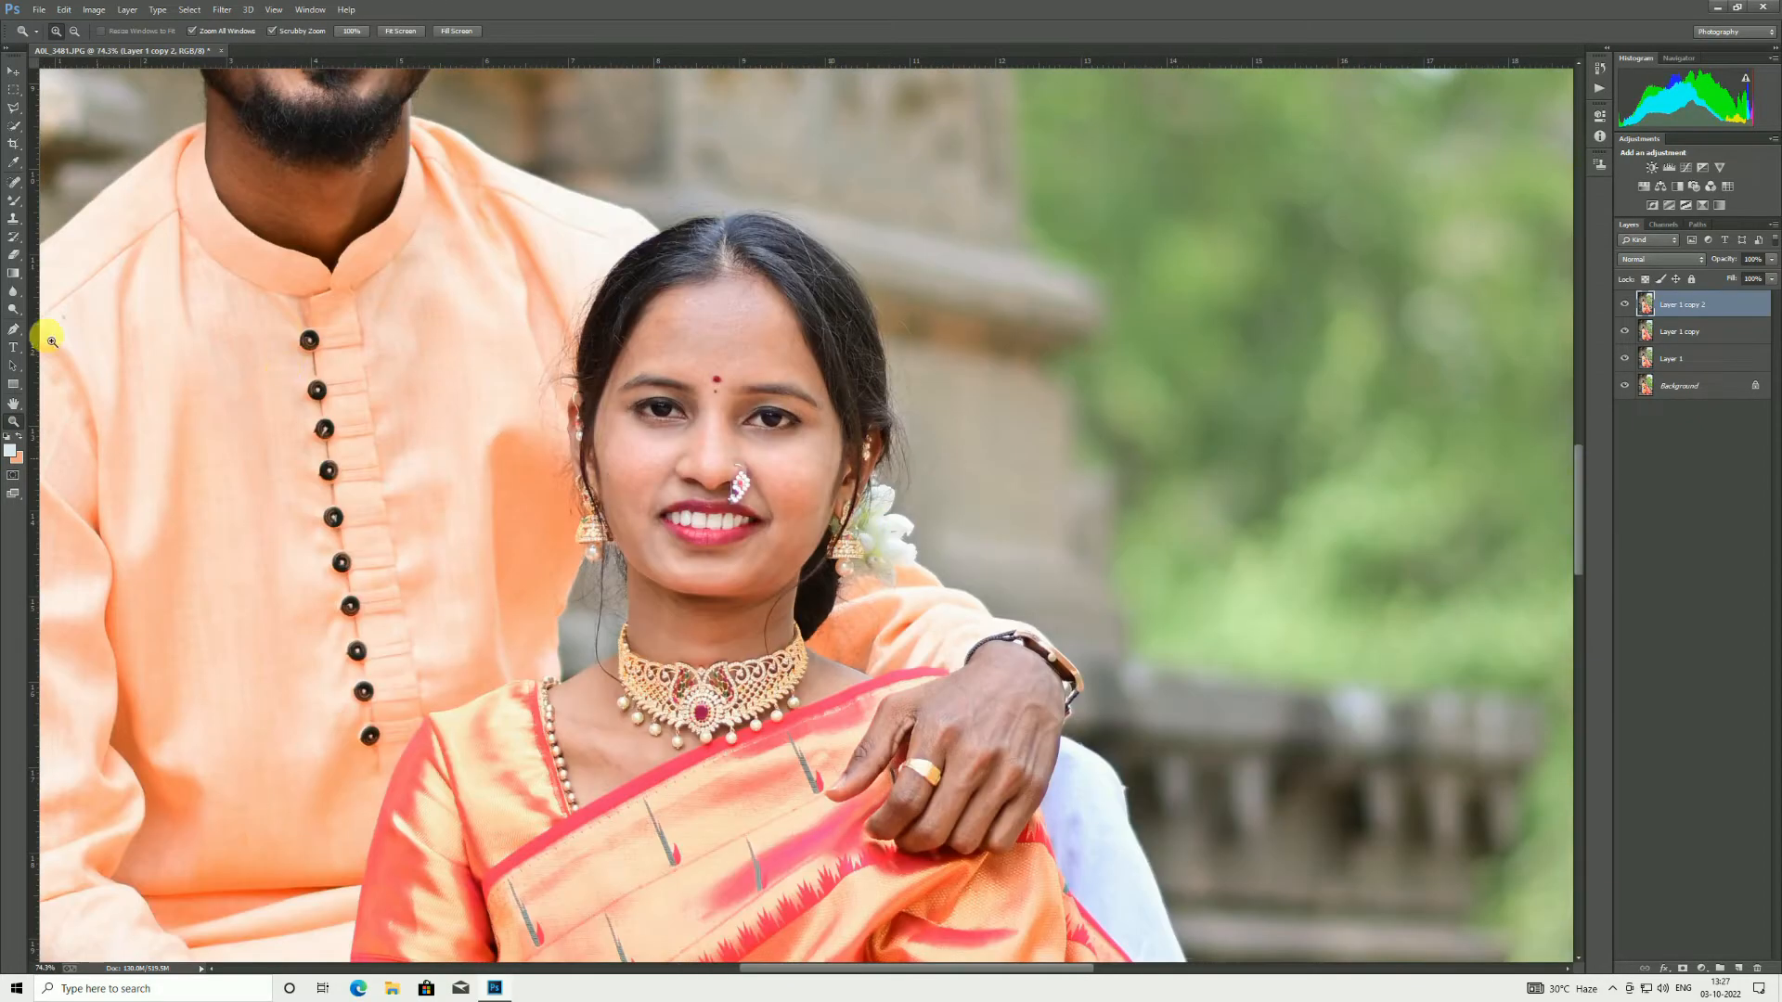
click(10, 302)
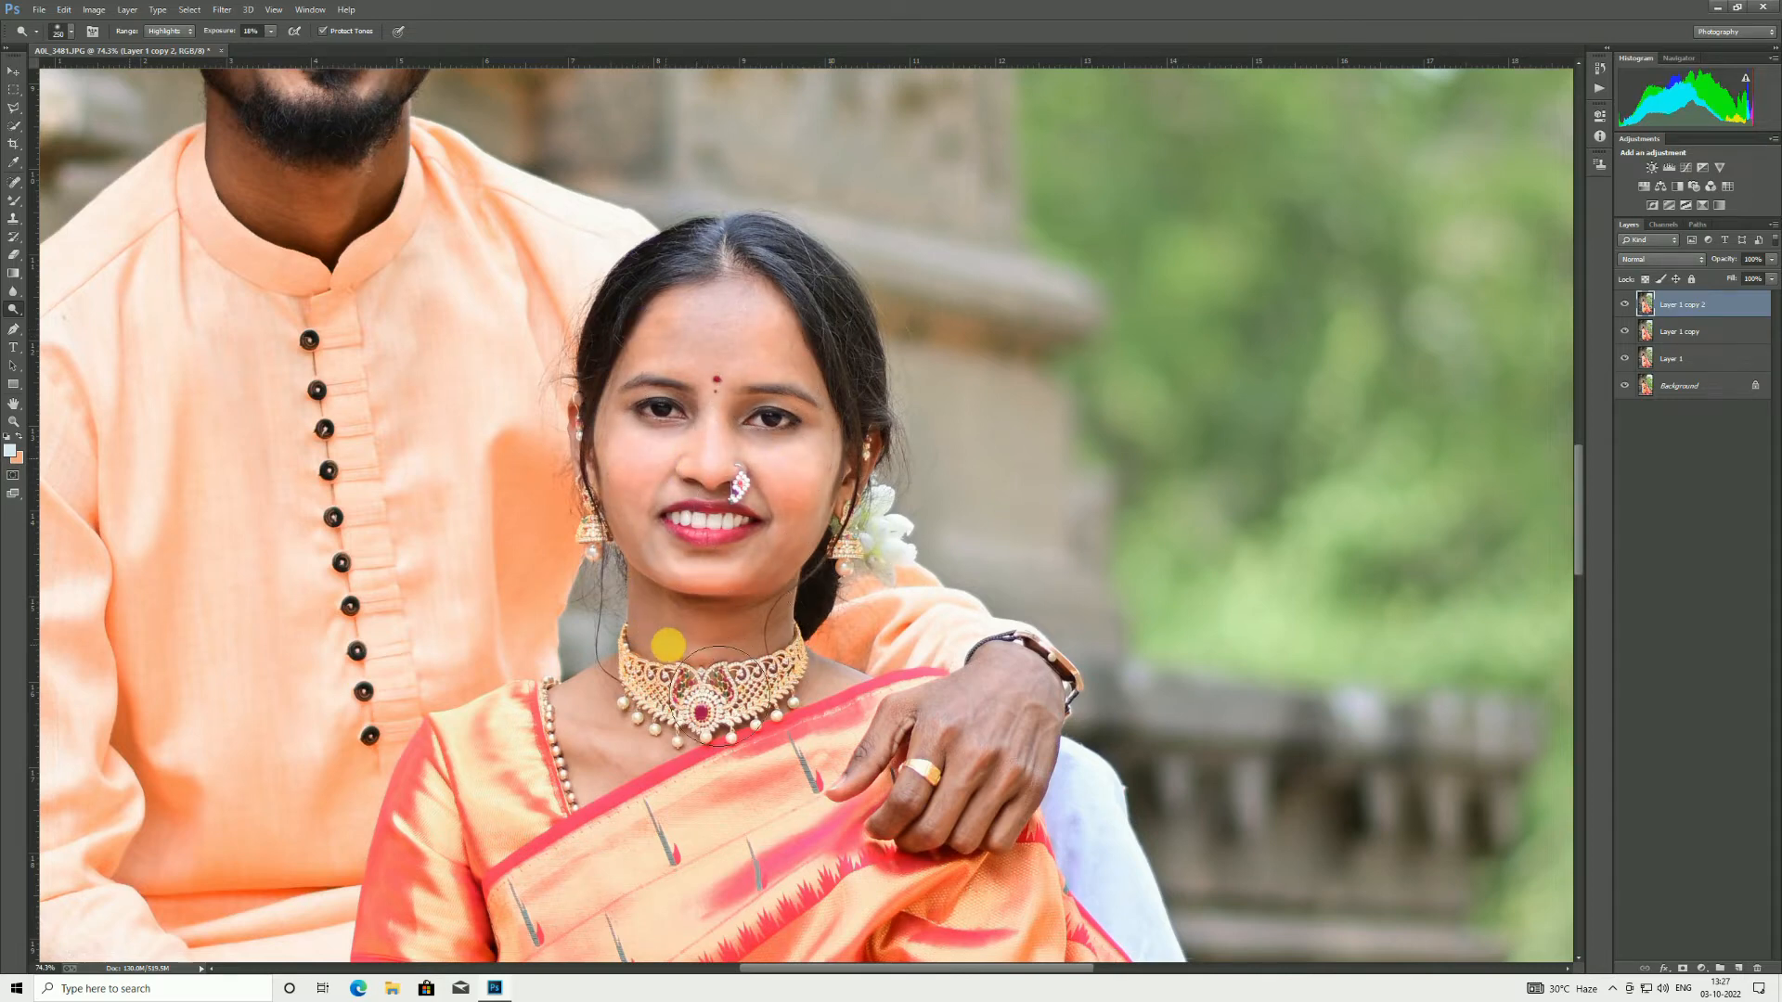
click(15, 422)
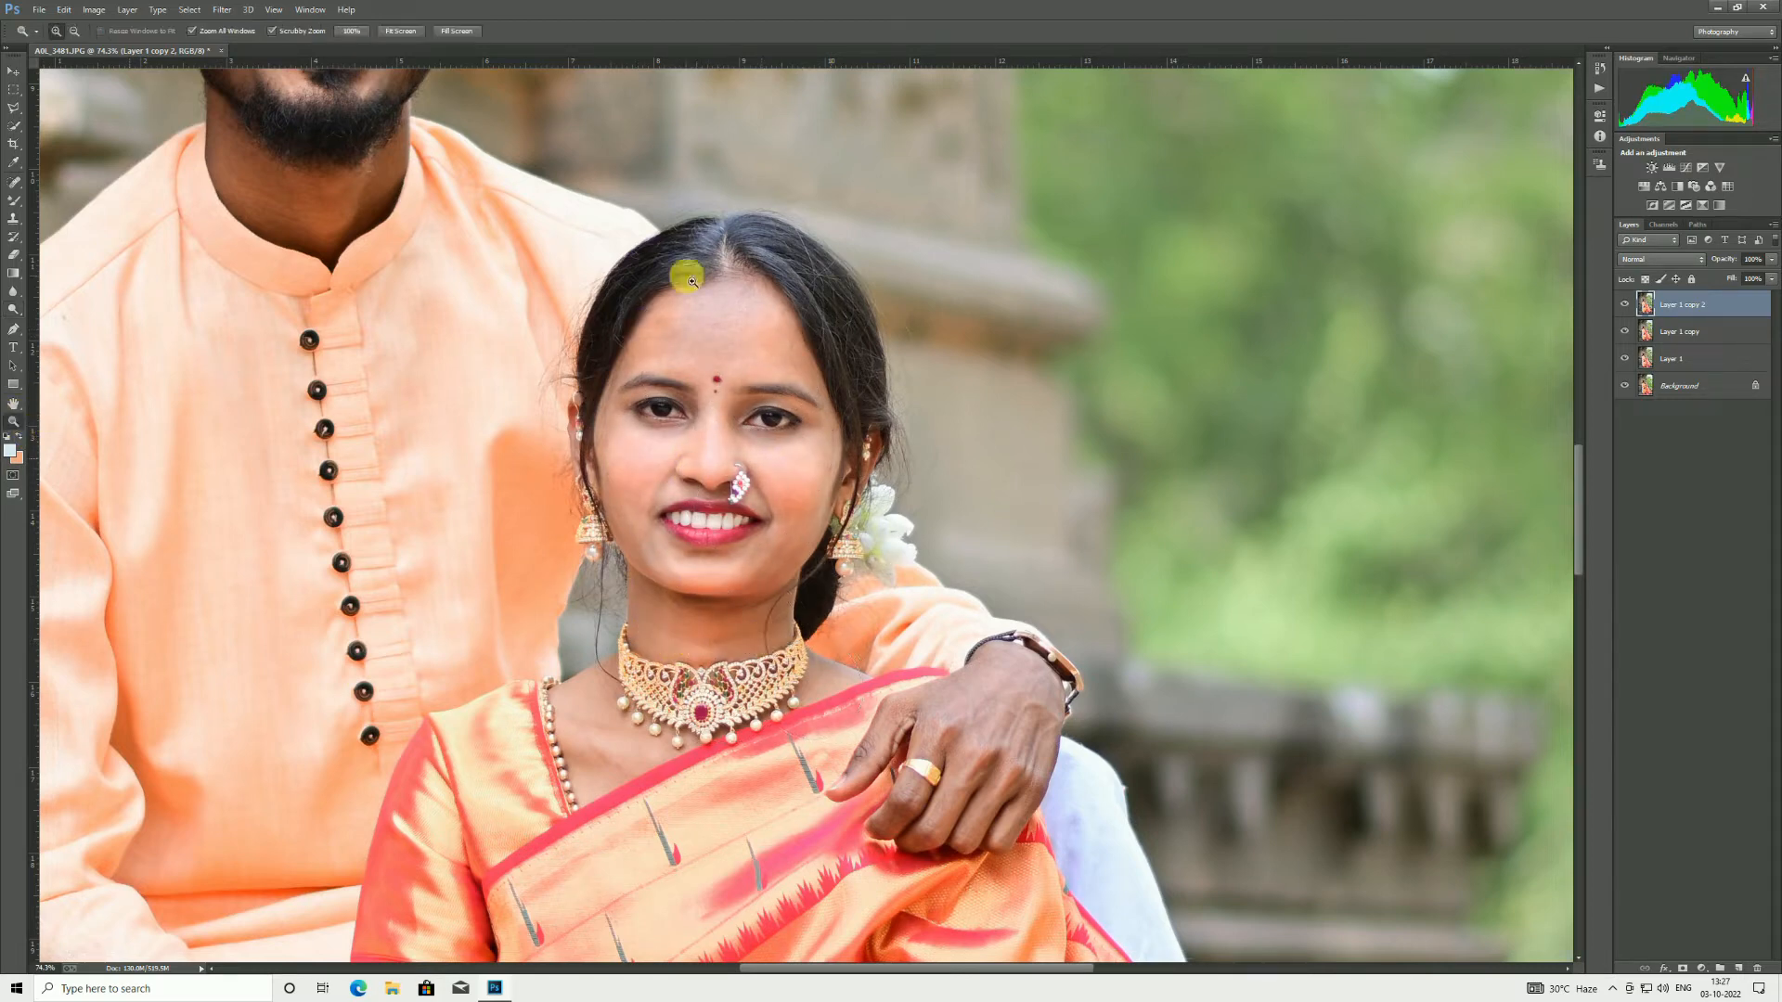
Step: Compare the couple with and without the dodging on Layer 1 copy 2 and lower that layer's opacity to 79%
key(ctrl+0)
drag(799, 386, 1550, 353)
click(1624, 303)
click(1624, 304)
click(1624, 304)
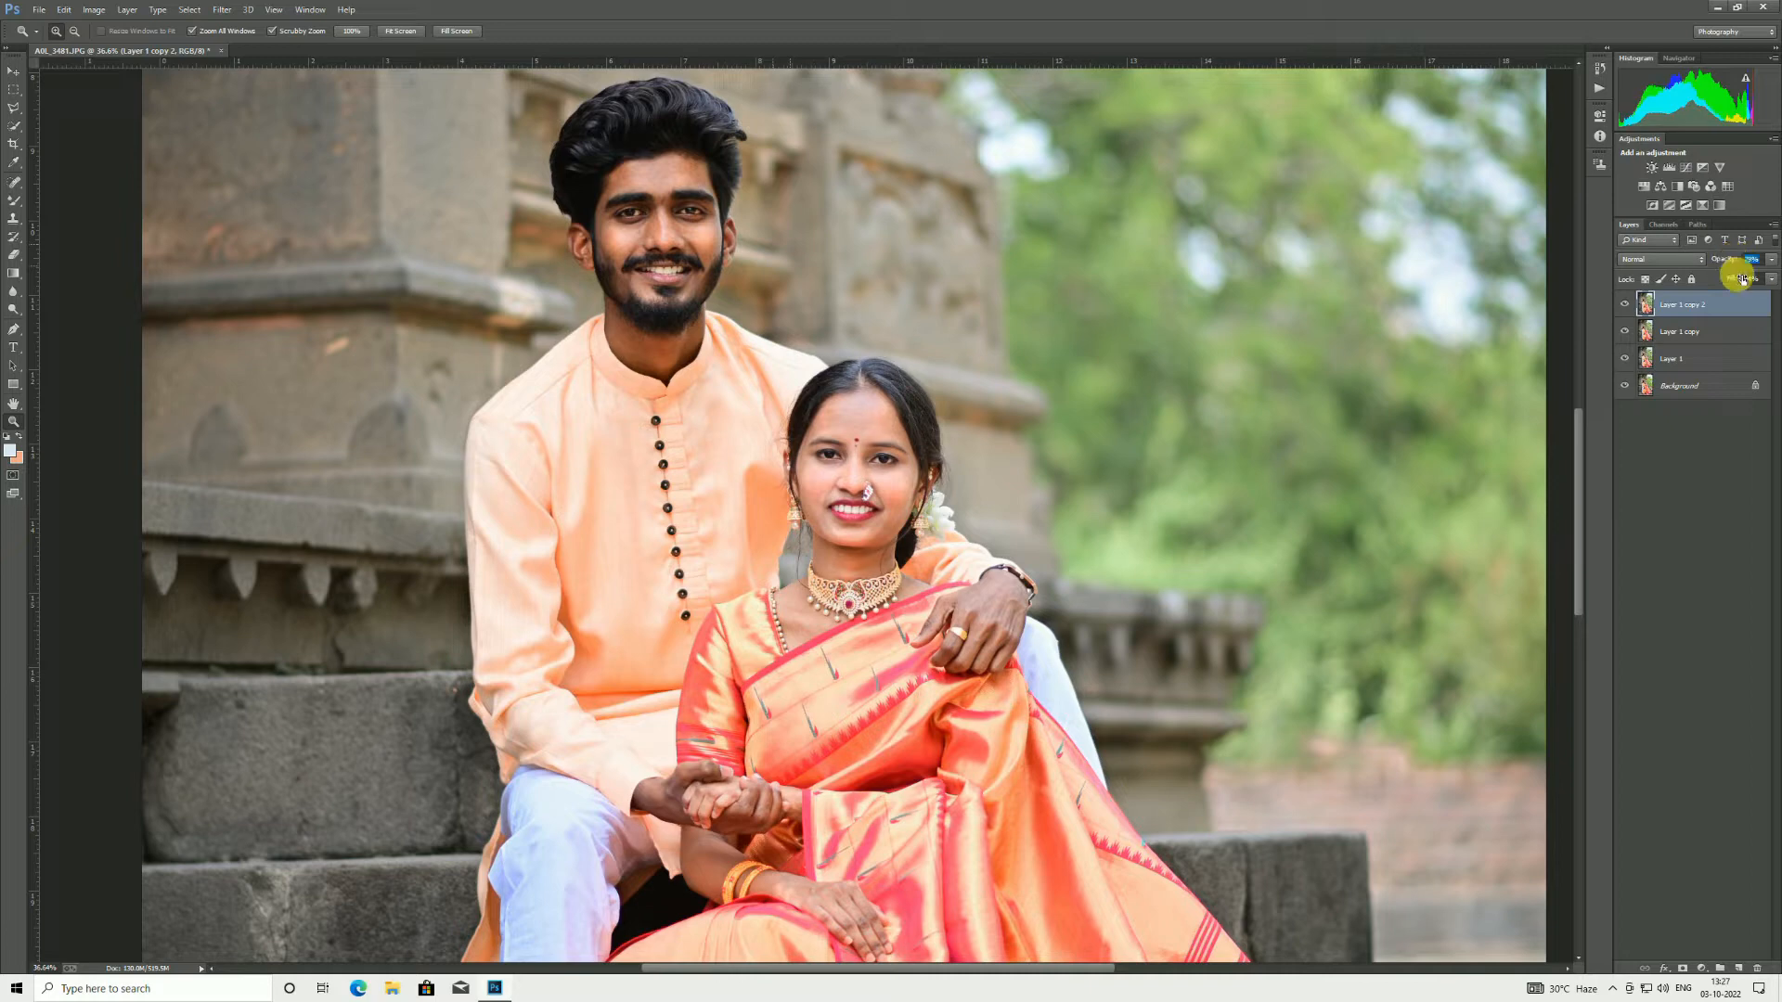
Step: Merge Layer 1 copy 2 with Layer 1 copy and duplicate the merged layer
right_click(1690, 336)
click(1603, 683)
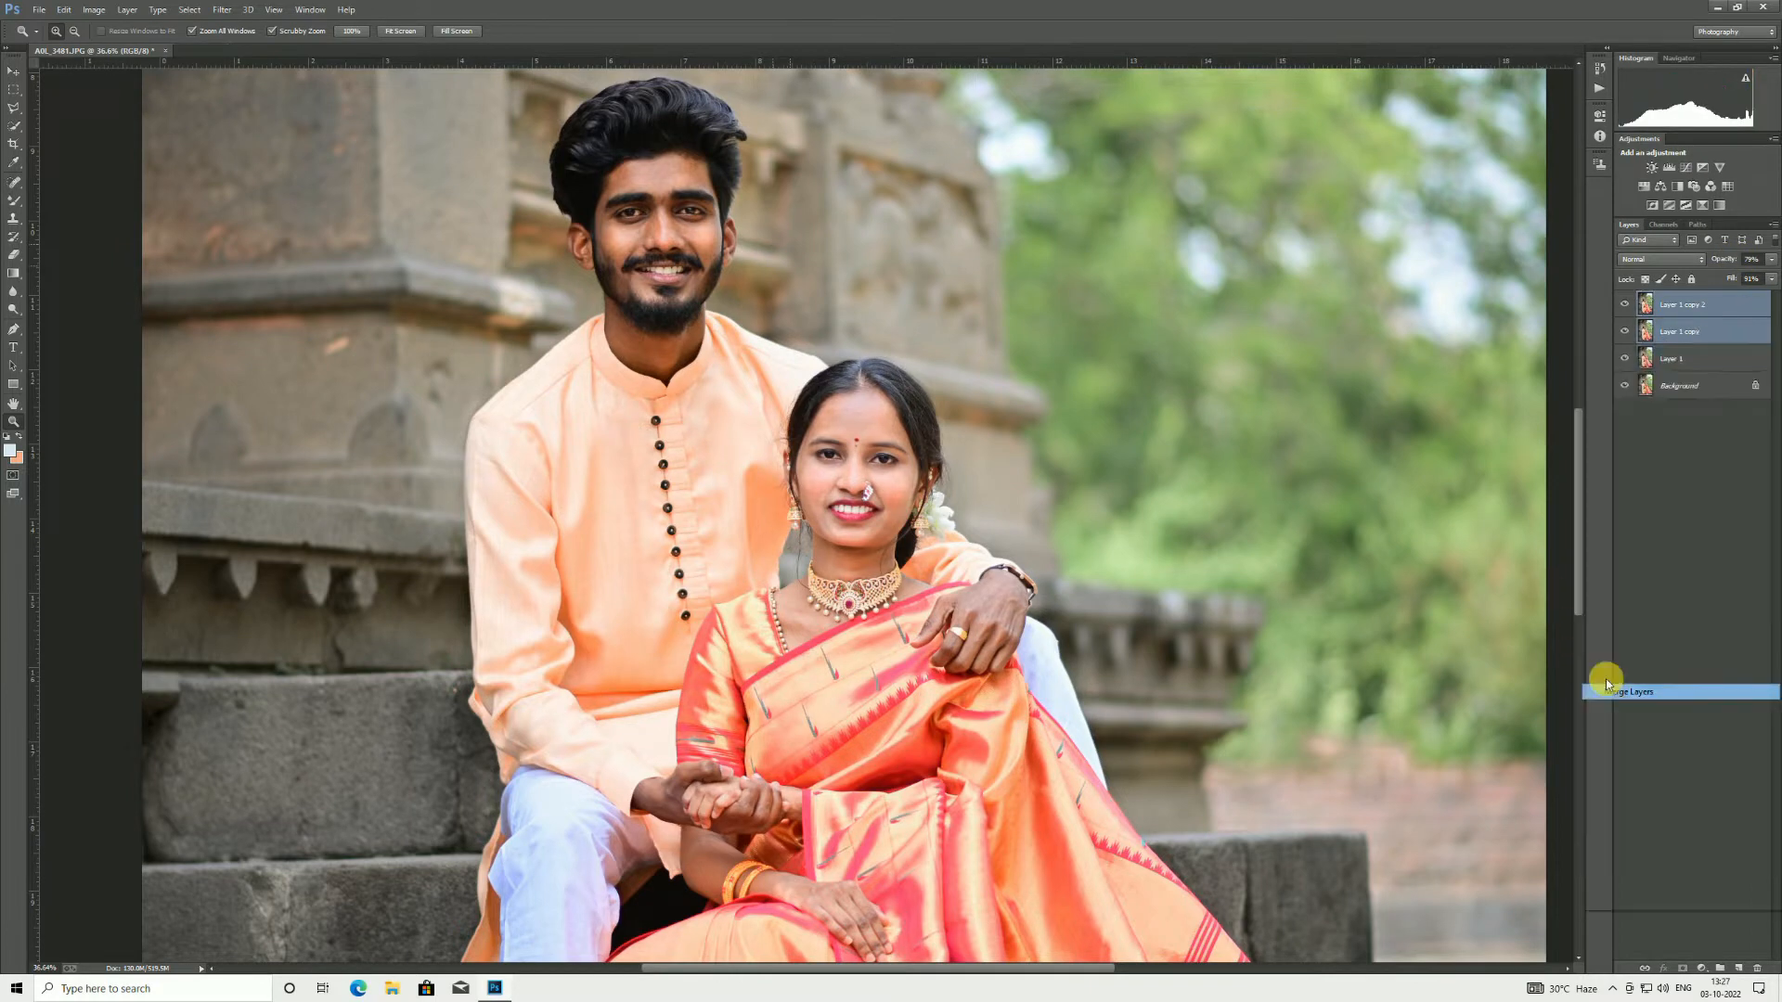
drag(1716, 318, 1749, 971)
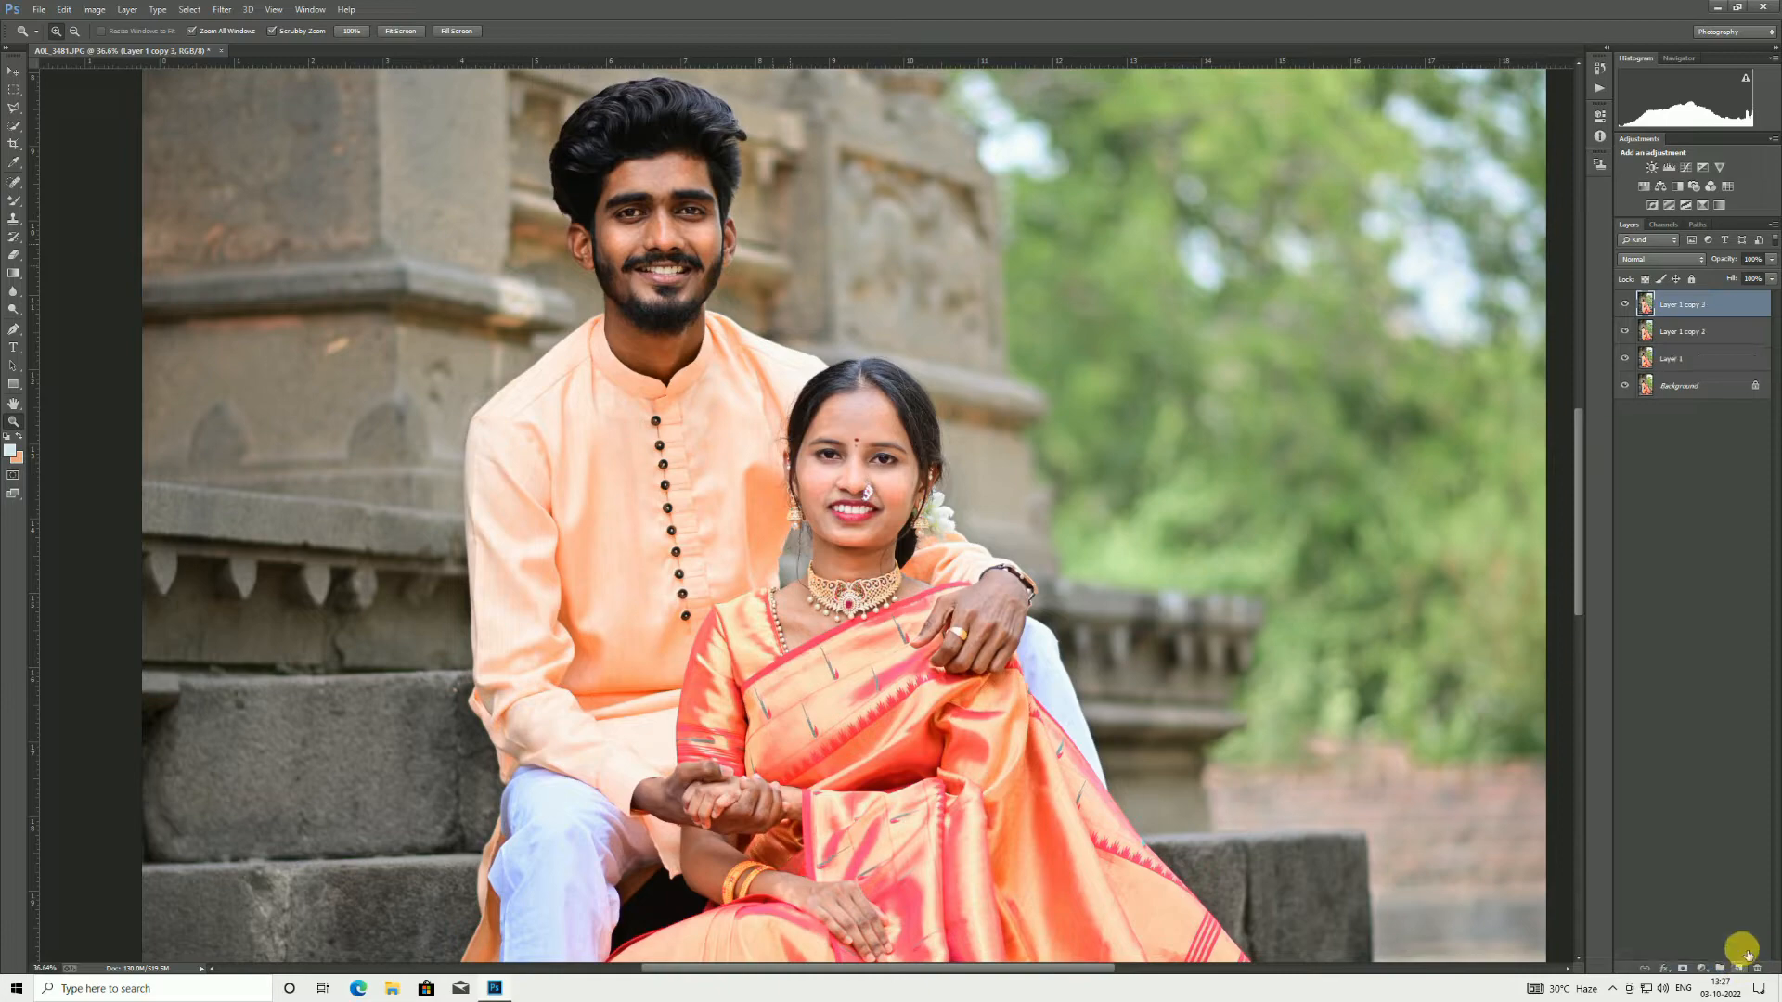
Step: Smooth the skin across the man's forehead with the Mixer Brush on the new duplicate layer
click(696, 234)
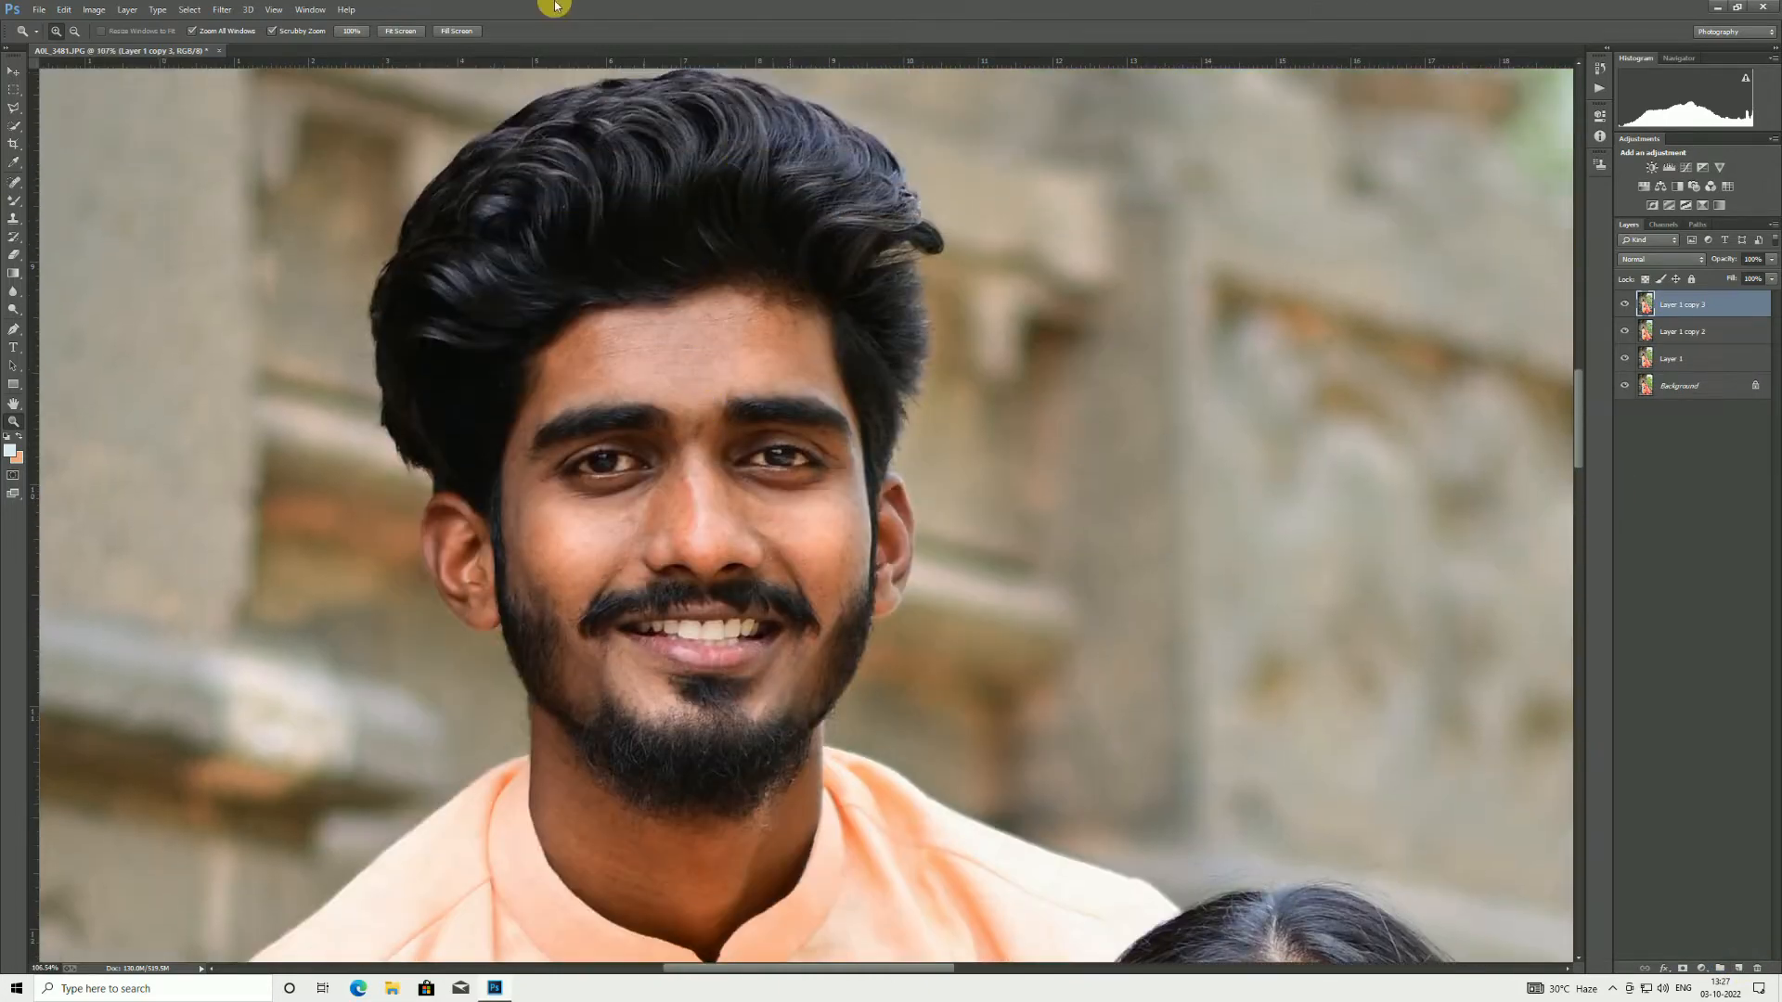
click(732, 357)
click(691, 382)
key(b)
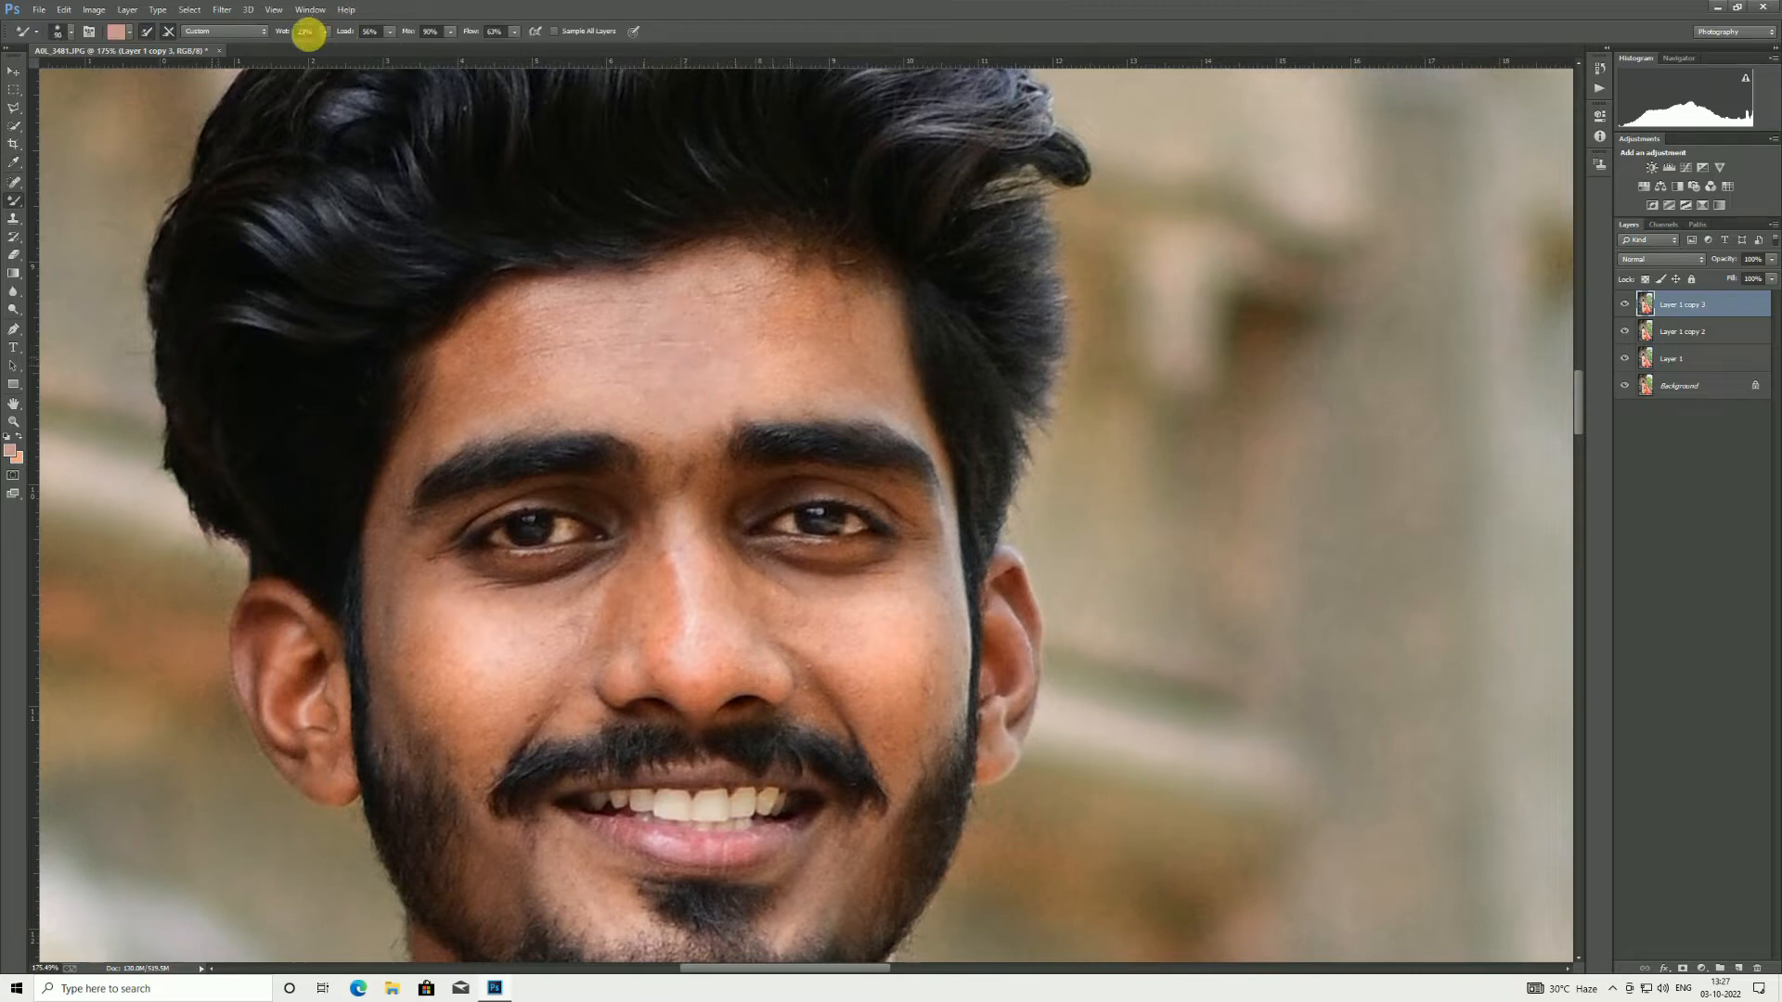
mouse_move(634, 384)
mouse_down()
mouse_move(862, 364)
mouse_move(776, 333)
mouse_move(885, 386)
mouse_move(511, 440)
mouse_move(744, 337)
mouse_move(723, 341)
mouse_move(866, 349)
mouse_move(911, 421)
mouse_move(745, 418)
mouse_move(711, 467)
mouse_move(727, 515)
mouse_up()
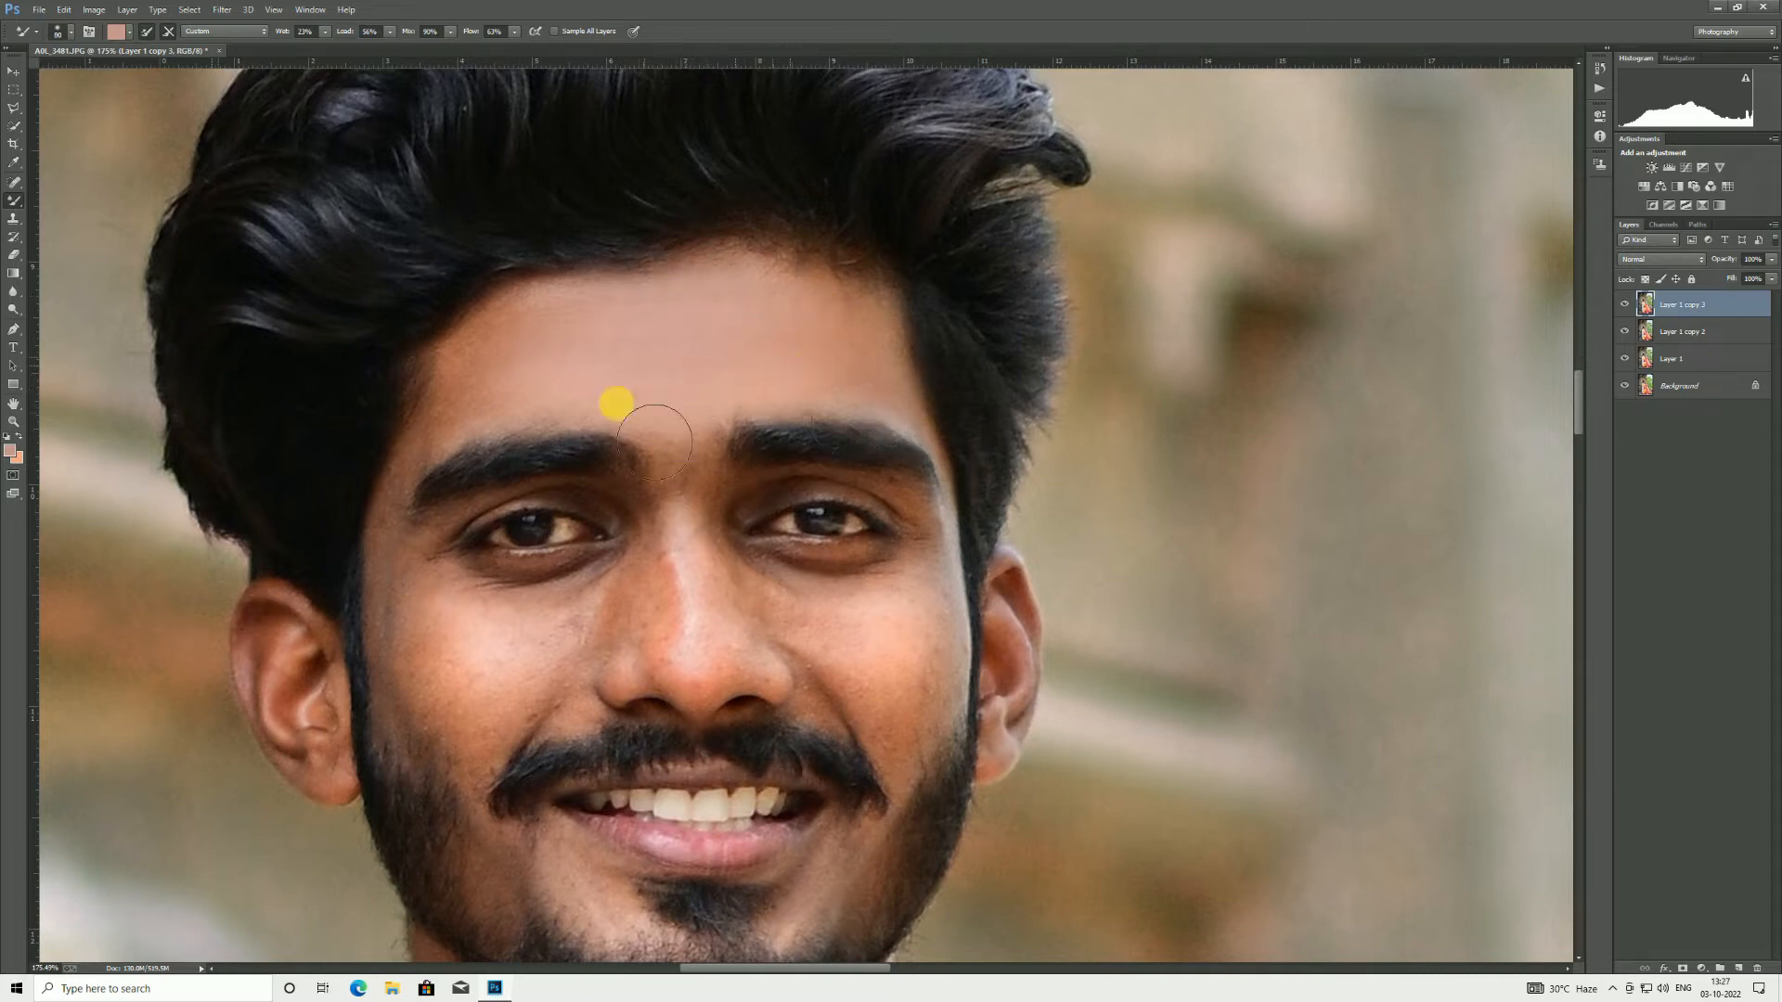
mouse_move(654, 441)
mouse_down()
mouse_move(497, 441)
mouse_move(516, 364)
mouse_move(724, 329)
mouse_move(901, 361)
mouse_move(926, 340)
mouse_move(902, 379)
mouse_move(790, 378)
mouse_move(926, 382)
mouse_move(897, 352)
mouse_move(504, 324)
mouse_move(454, 261)
mouse_move(391, 409)
mouse_move(433, 483)
mouse_move(480, 475)
mouse_move(509, 503)
mouse_move(392, 336)
mouse_move(391, 282)
mouse_up()
Step: Smooth the man's right cheek down to the beard edge with the Mixer Brush, adjusting the brush size to fit
scroll(881, 344, down, 1)
scroll(928, 379, down, 2)
scroll(411, 432, down, 1)
scroll(481, 475, down, 2)
mouse_move(400, 353)
mouse_down()
mouse_move(556, 366)
mouse_move(465, 451)
mouse_move(390, 358)
mouse_move(462, 441)
mouse_move(406, 272)
mouse_move(618, 322)
mouse_move(507, 484)
mouse_move(455, 396)
mouse_up()
key(bracketright)
key(bracketright)
key(bracketleft)
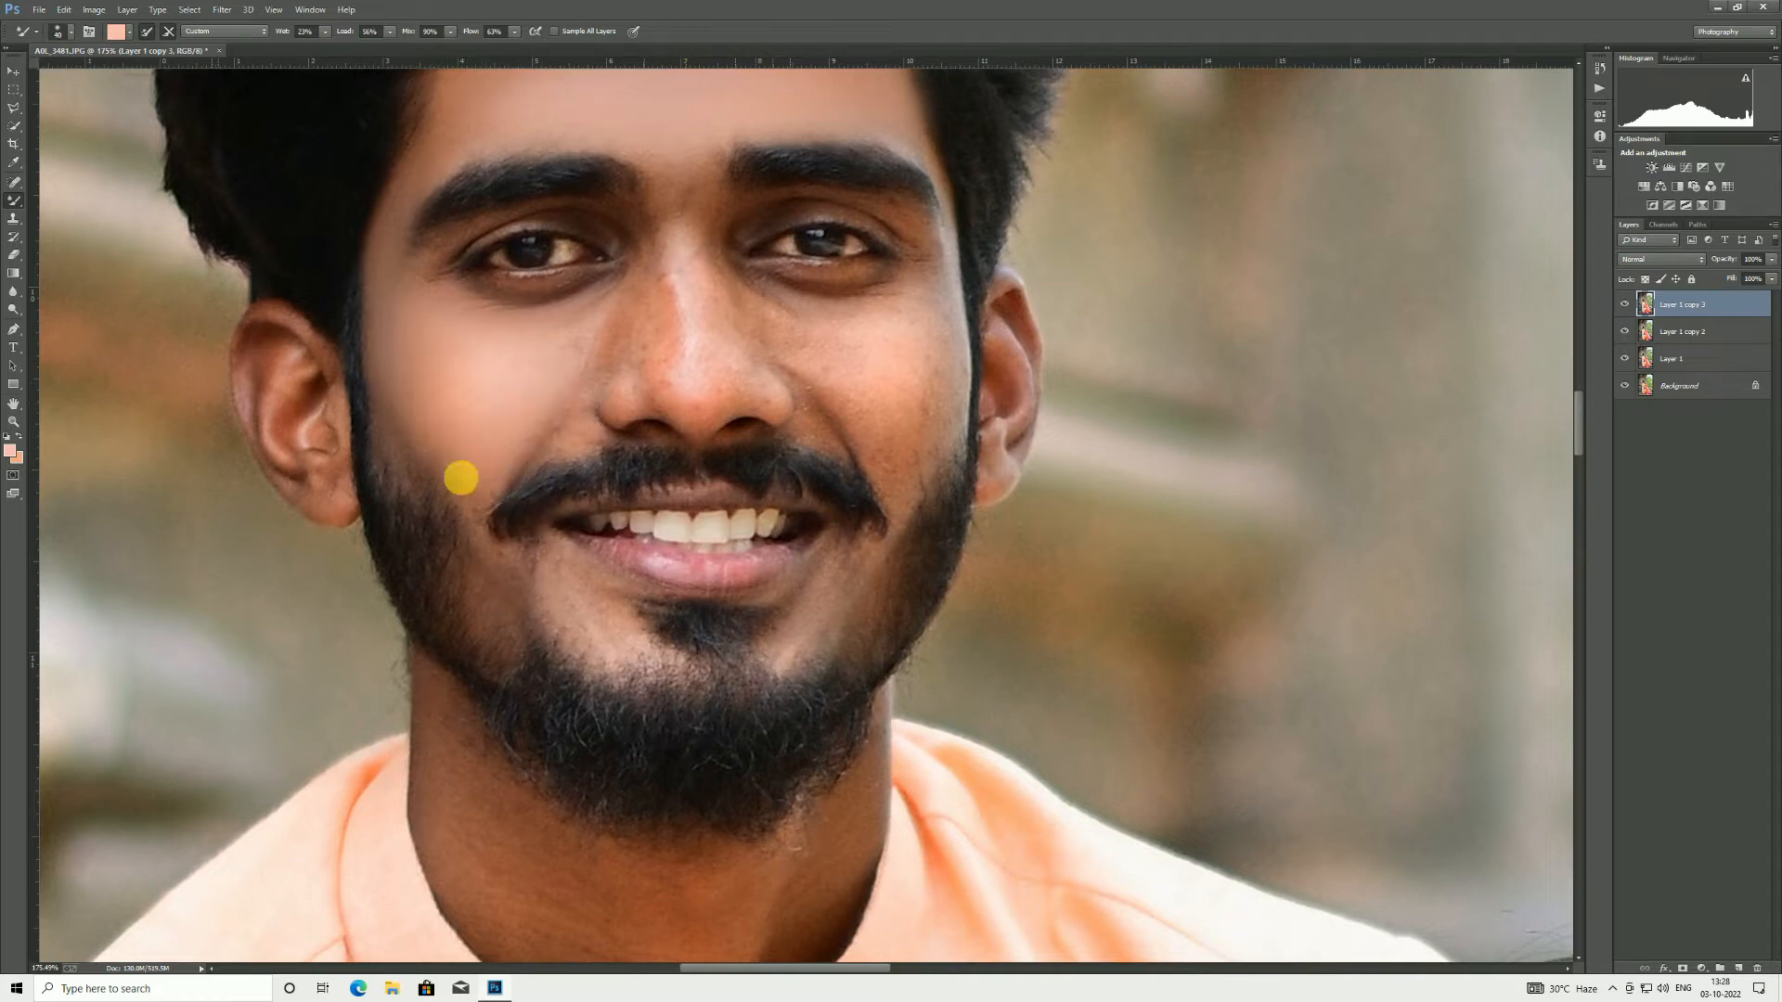
drag(461, 478, 473, 497)
Step: Blend the bare skin between the man's lower lip and beard using a small Mixer Brush
key(bracketleft)
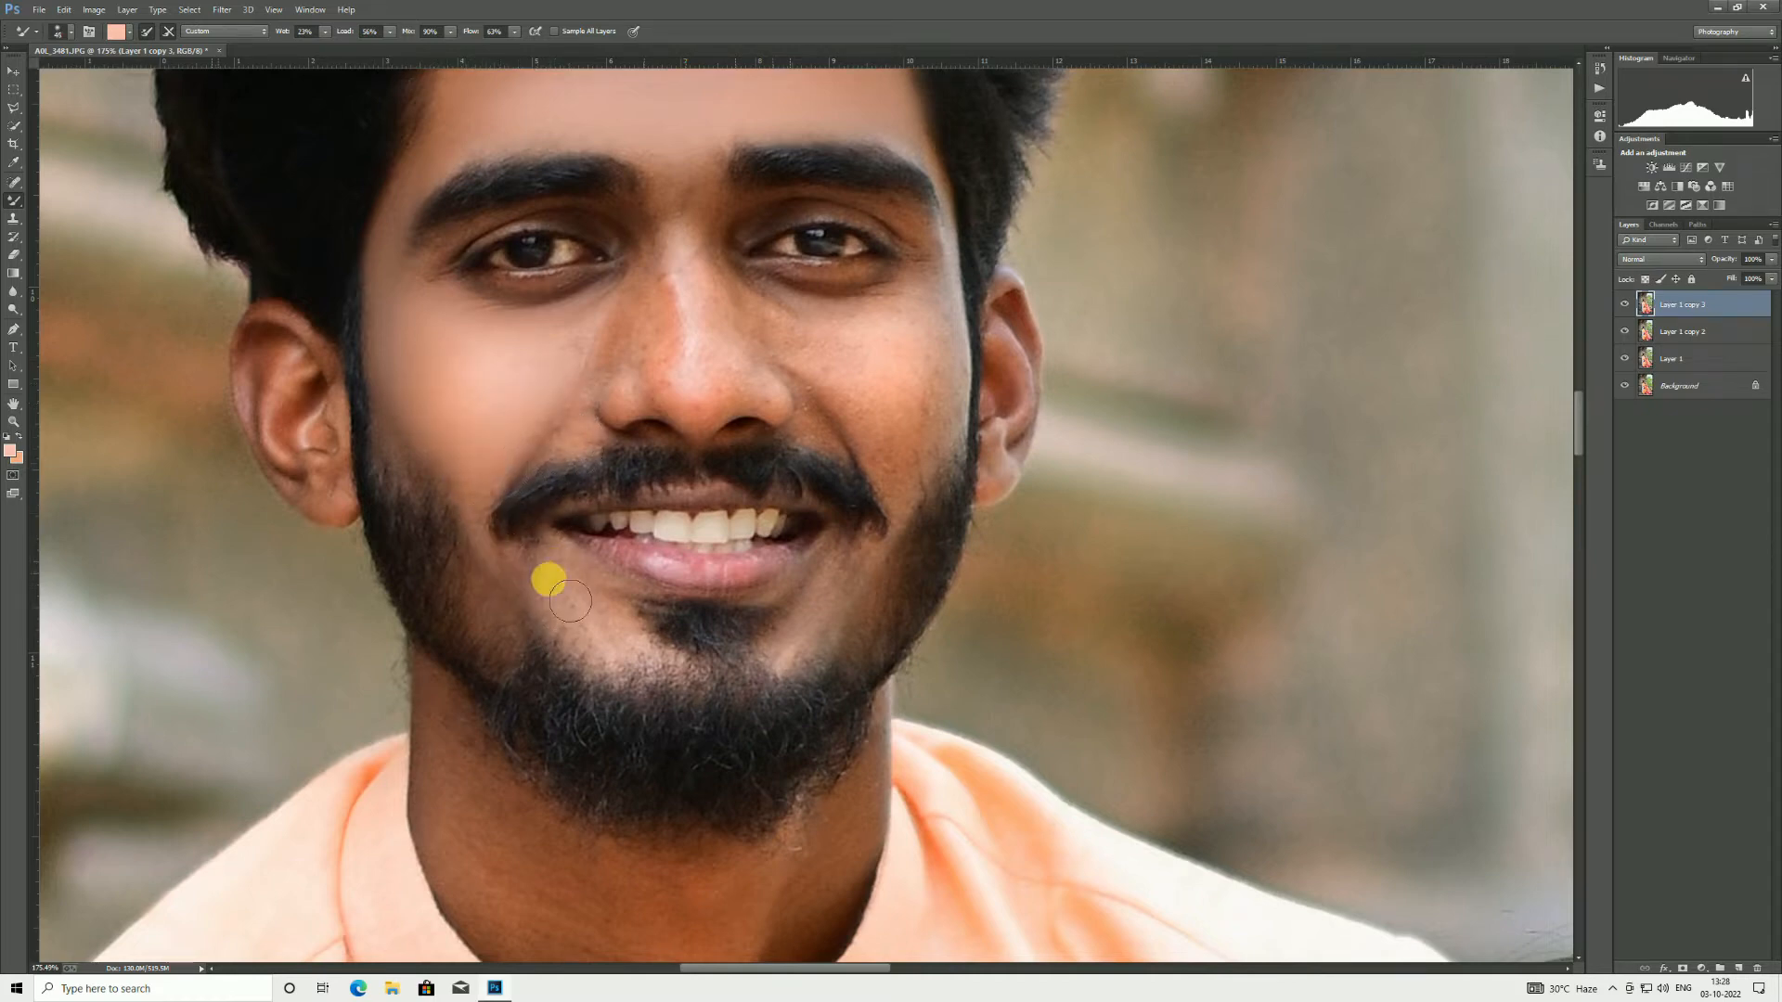
mouse_move(570, 601)
mouse_down()
mouse_move(607, 590)
mouse_move(584, 618)
mouse_up()
key(bracketright)
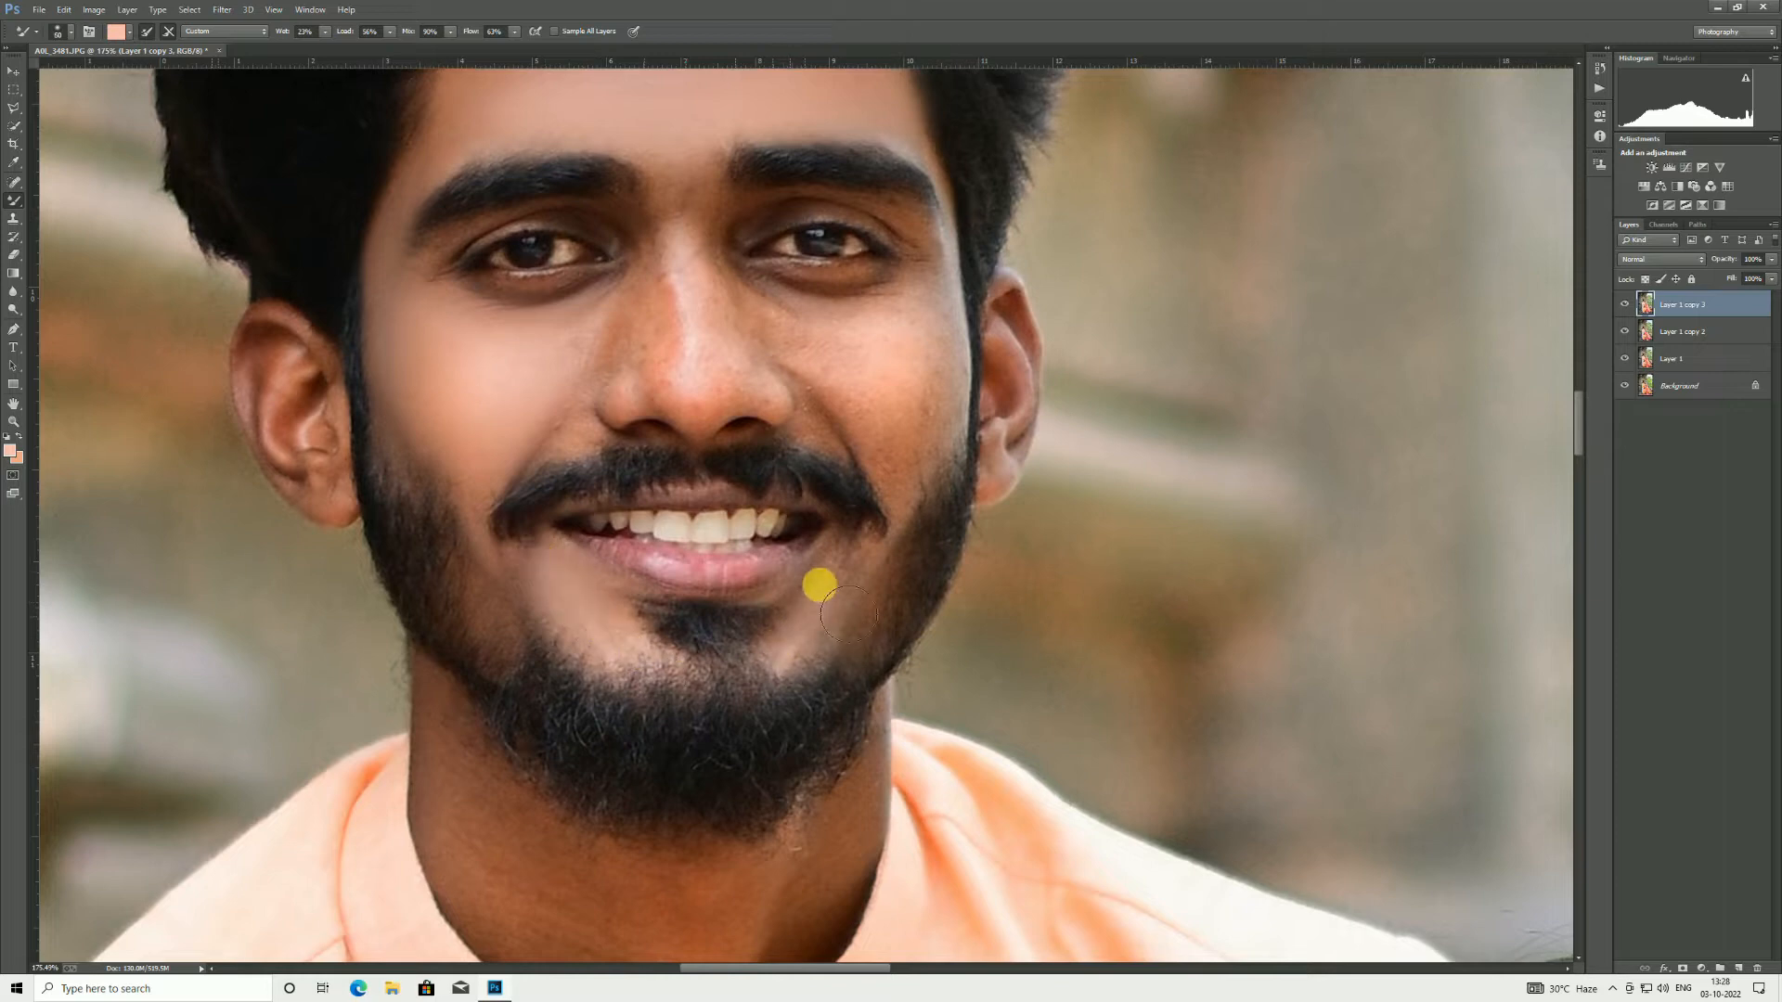
Step: Smooth the man's left cheek and the skin around his left eye using sampled skin tone and the Mixer Brush
scroll(909, 468, up, 3)
scroll(904, 511, up, 3)
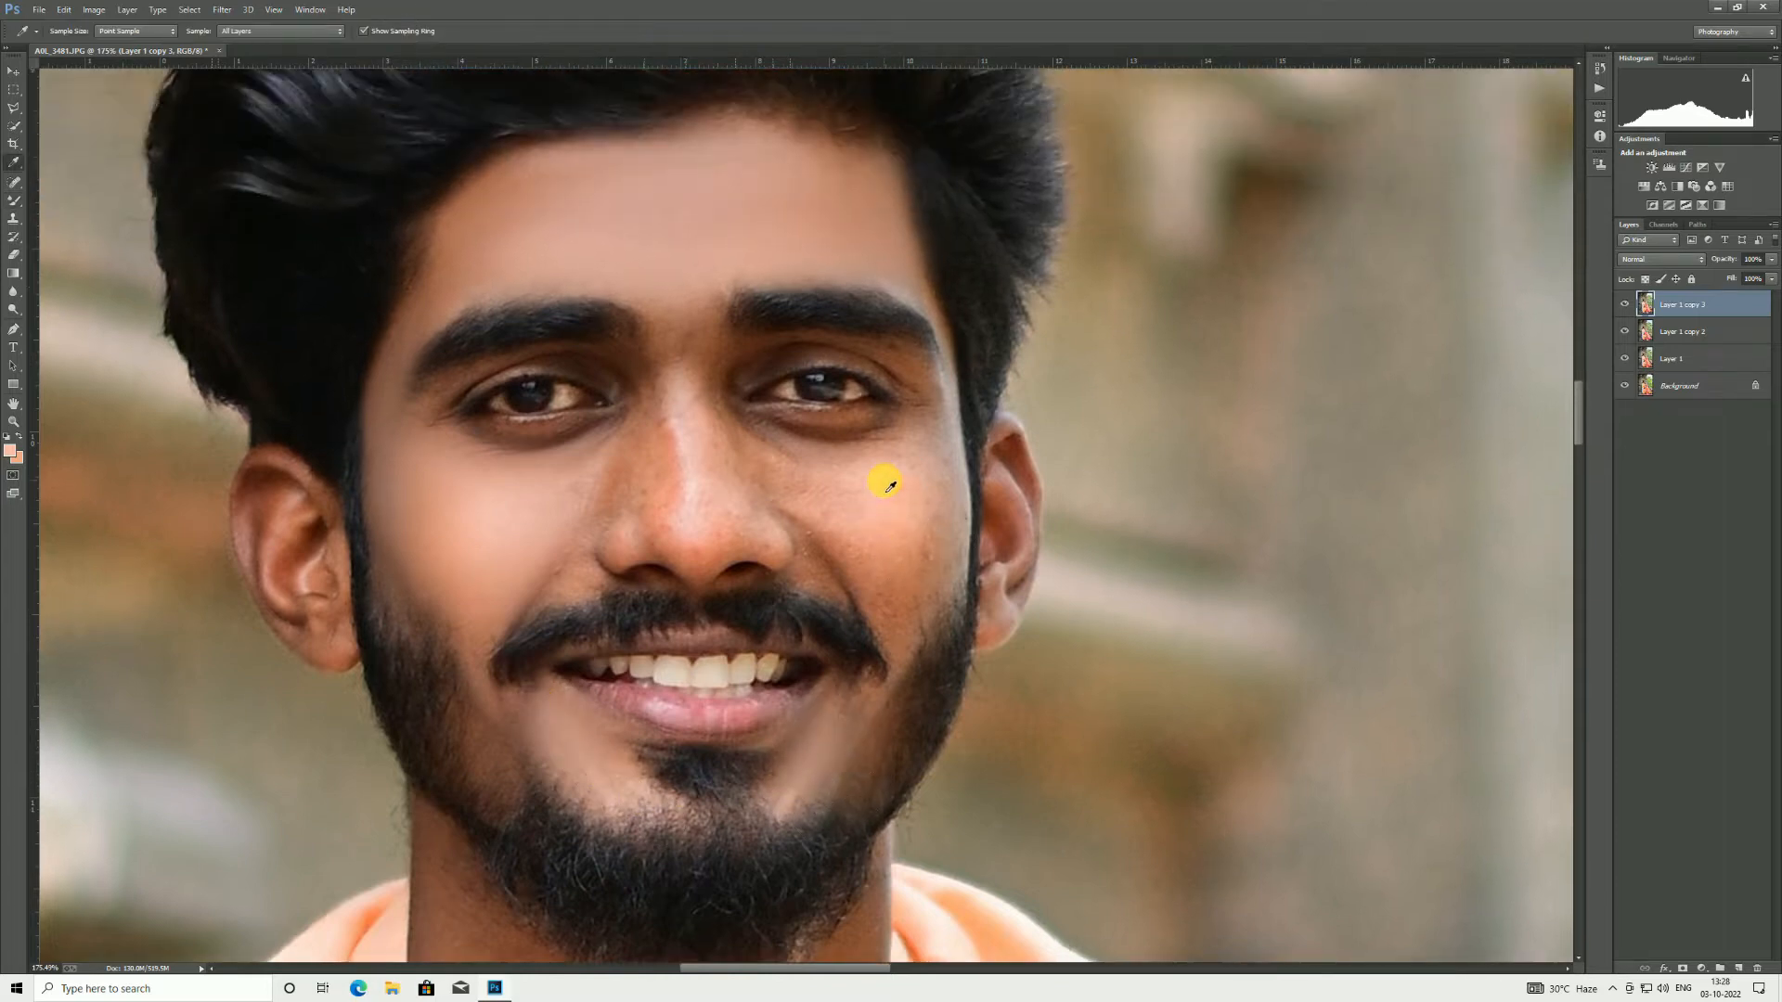
drag(895, 540, 915, 545)
key(bracketright)
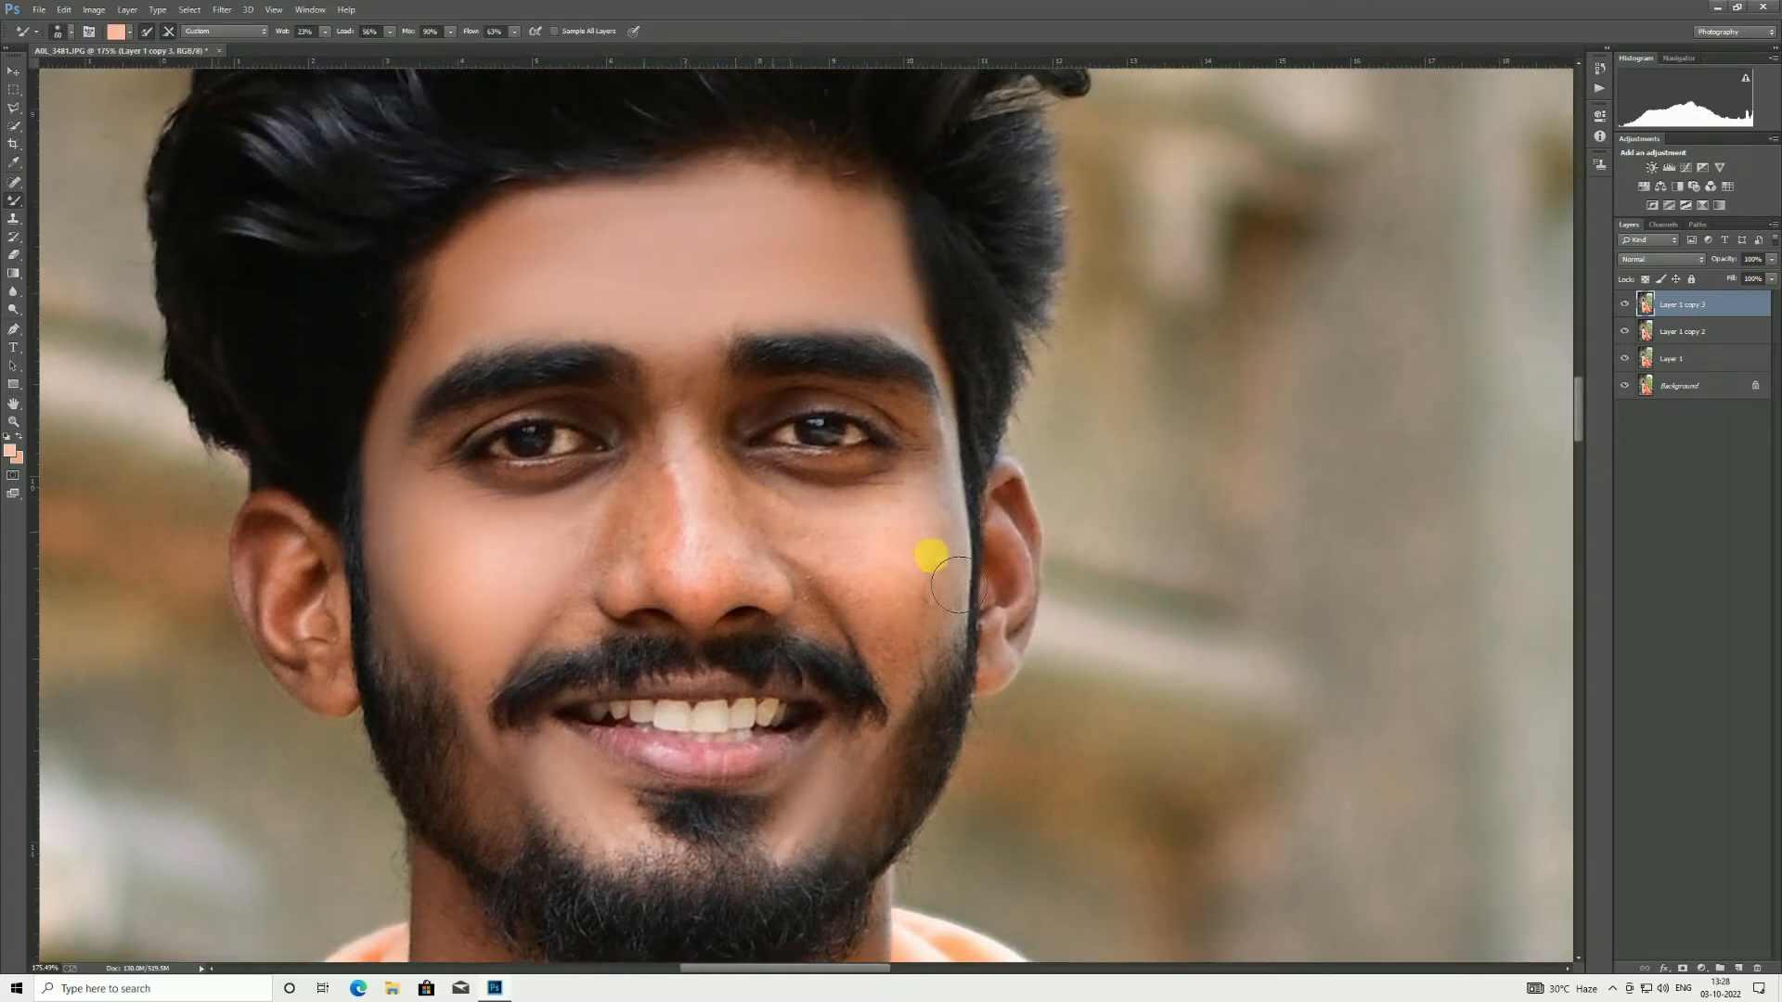
mouse_move(955, 642)
mouse_down()
mouse_move(875, 584)
mouse_move(908, 633)
mouse_move(889, 623)
mouse_up()
key(bracketleft)
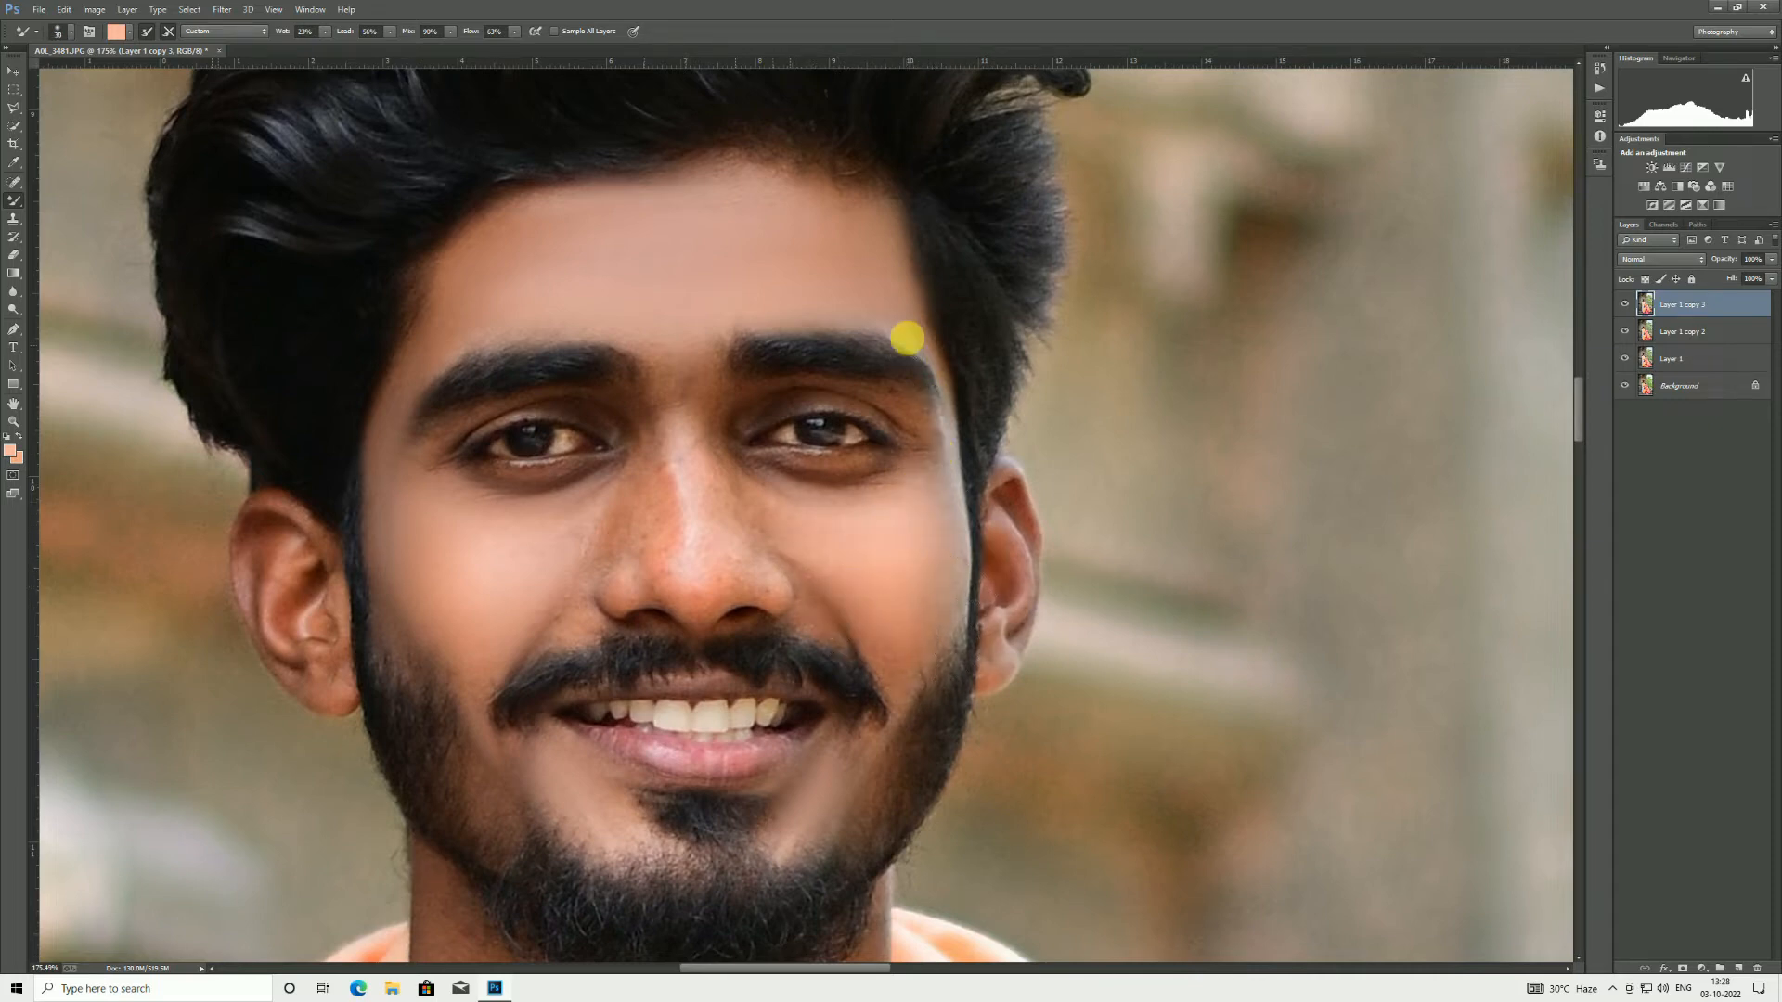
mouse_move(914, 424)
mouse_down()
mouse_move(782, 416)
mouse_move(727, 464)
mouse_up()
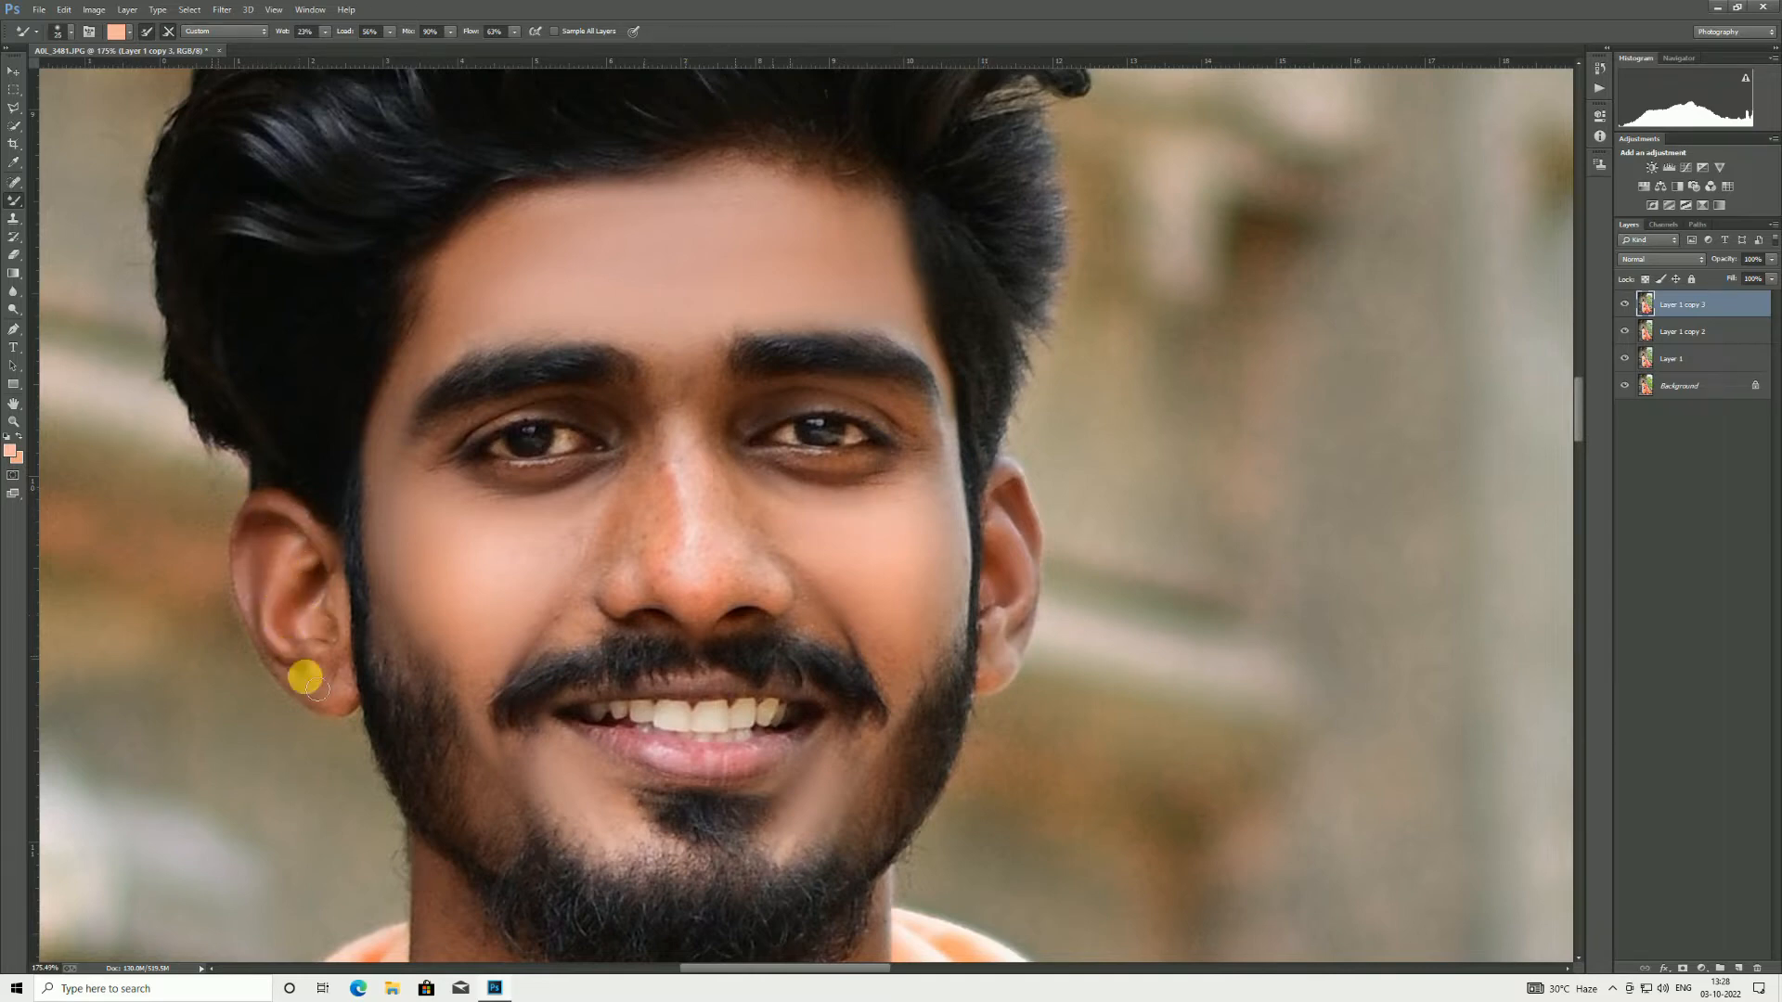
Step: Smooth the bridge and sides of the man's nose with the Mixer Brush at close zoom
key(z)
key(ctrl+0)
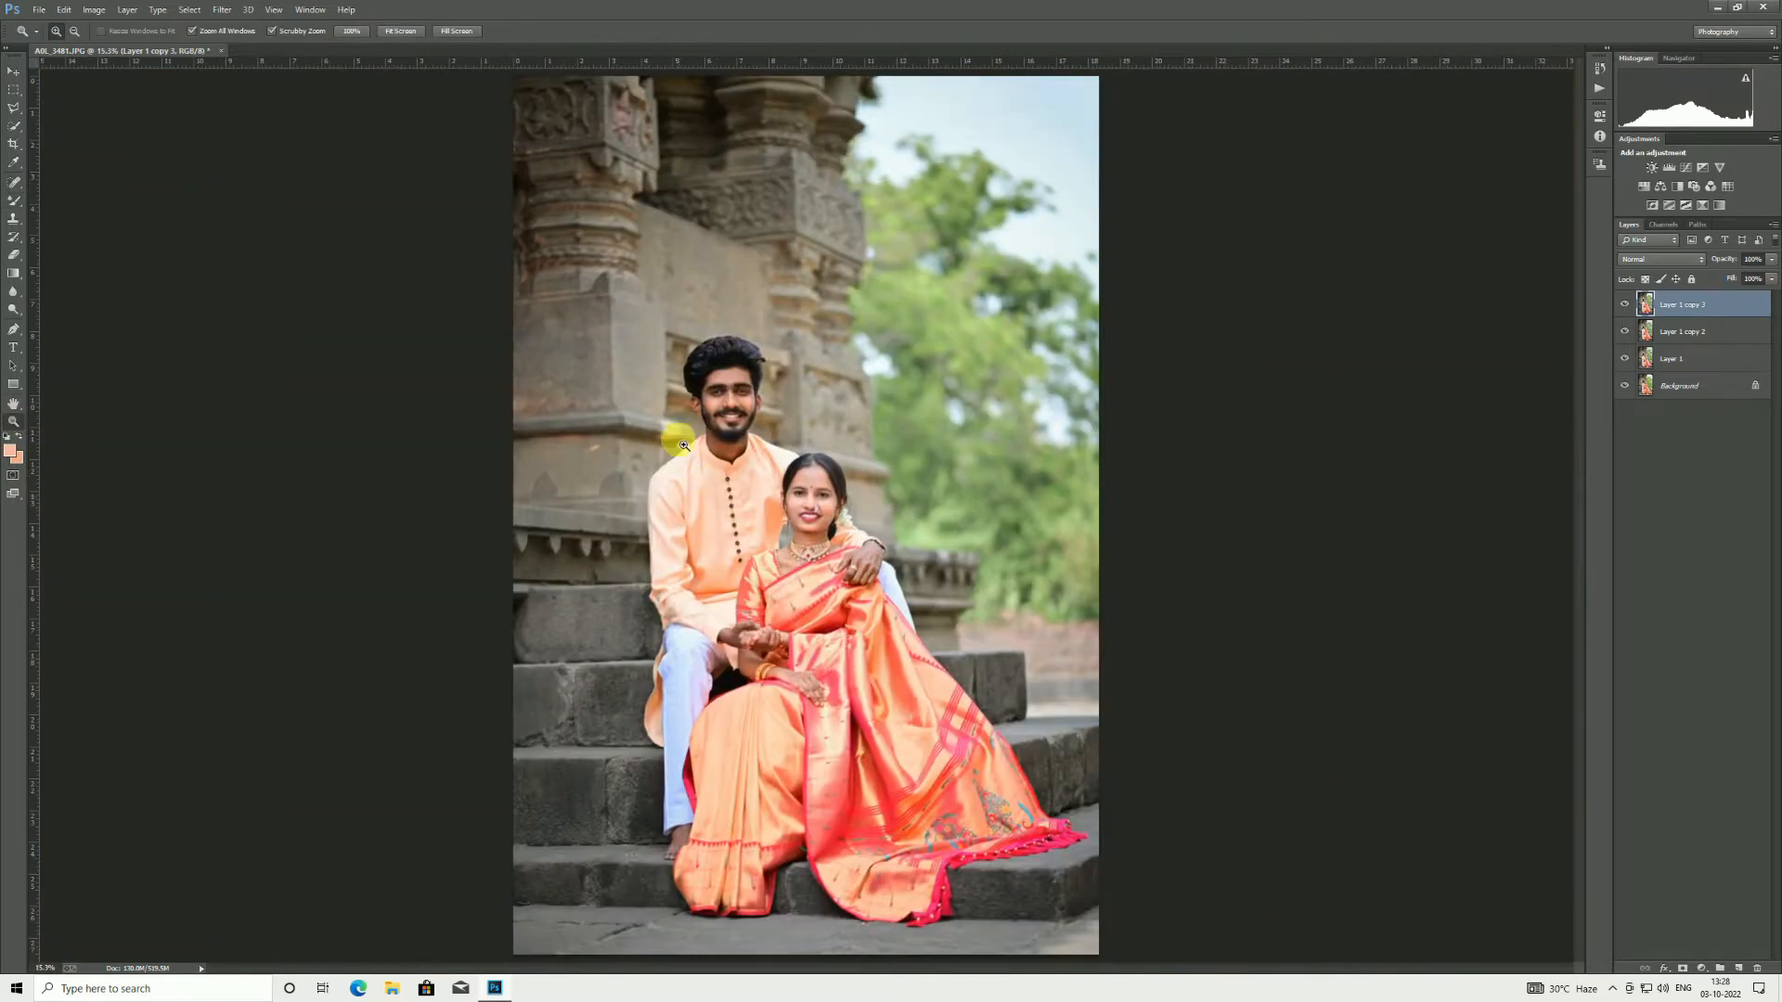
drag(701, 399, 816, 519)
click(816, 519)
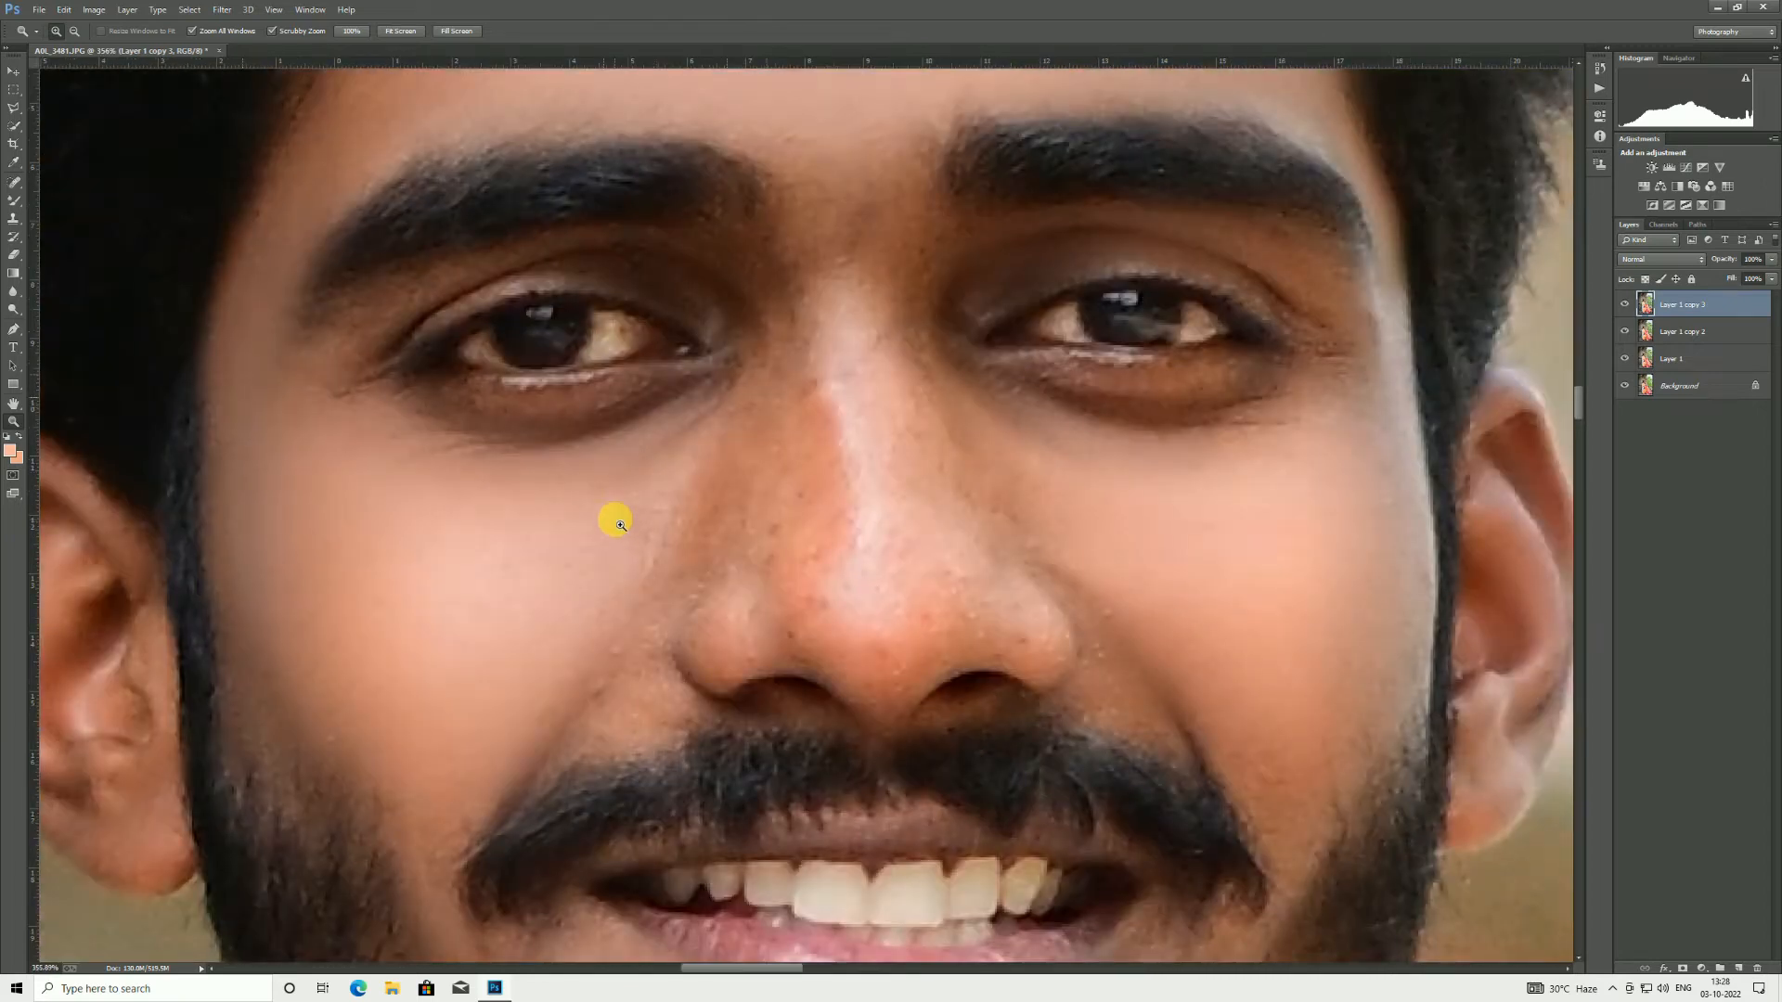
key(b)
scroll(612, 510, up, 1)
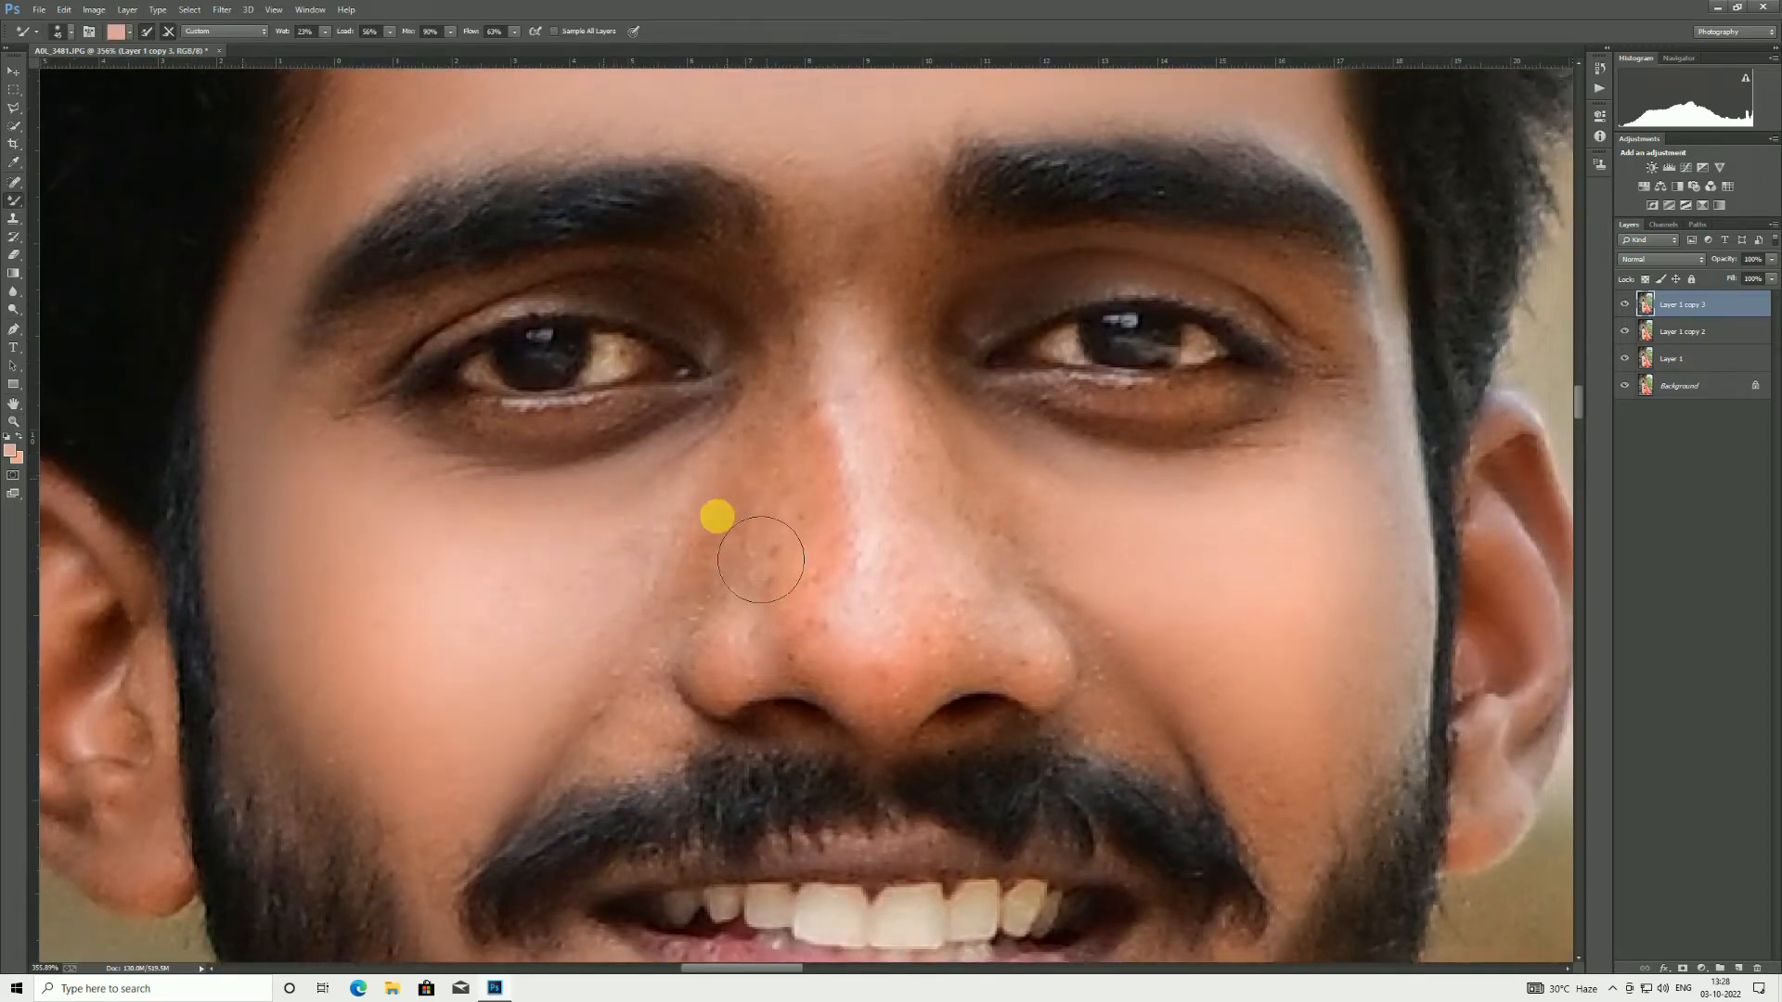
key(bracketright)
mouse_move(893, 400)
mouse_down()
mouse_move(866, 624)
mouse_move(863, 390)
mouse_move(827, 469)
mouse_move(804, 646)
mouse_move(945, 671)
mouse_move(917, 400)
mouse_move(950, 508)
mouse_move(1078, 743)
mouse_up()
Step: Blend the skin between the man's eyebrows and at the top of his nose, resizing the Mixer Brush as needed
scroll(932, 455, up, 1)
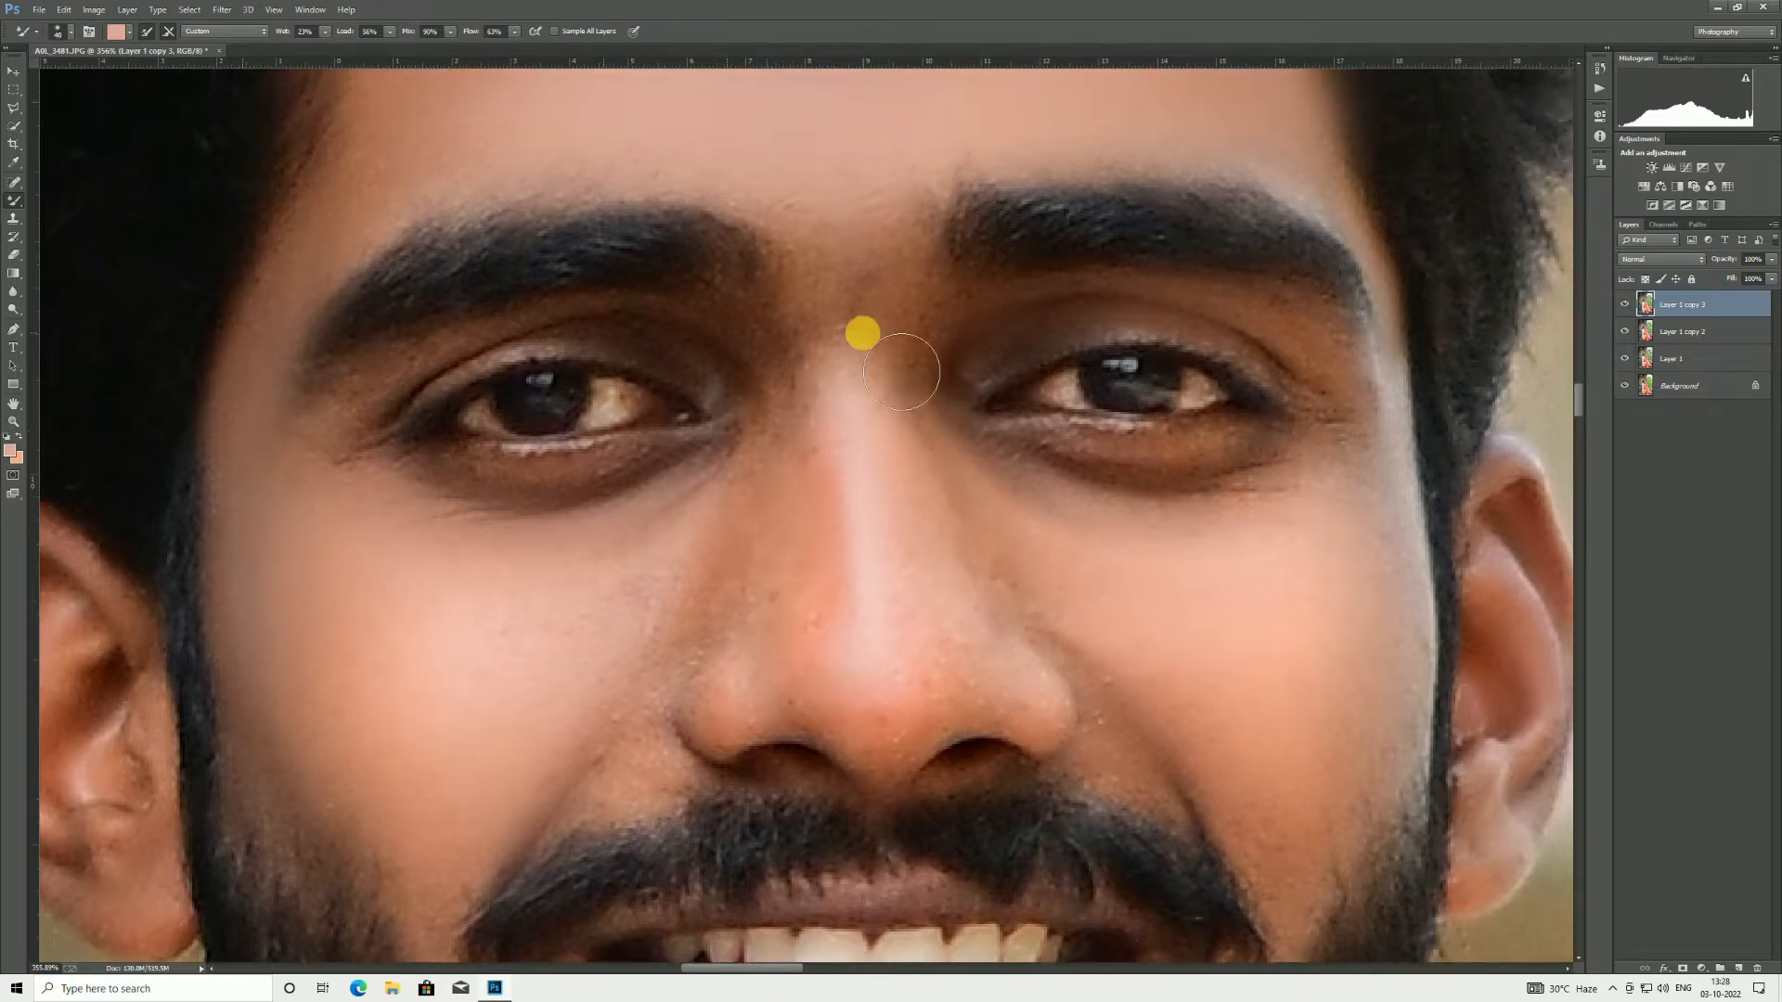
scroll(881, 343, up, 1)
key(bracketright)
key(bracketright)
key(bracketright)
key(bracketleft)
key(bracketleft)
key(bracketleft)
key(bracketleft)
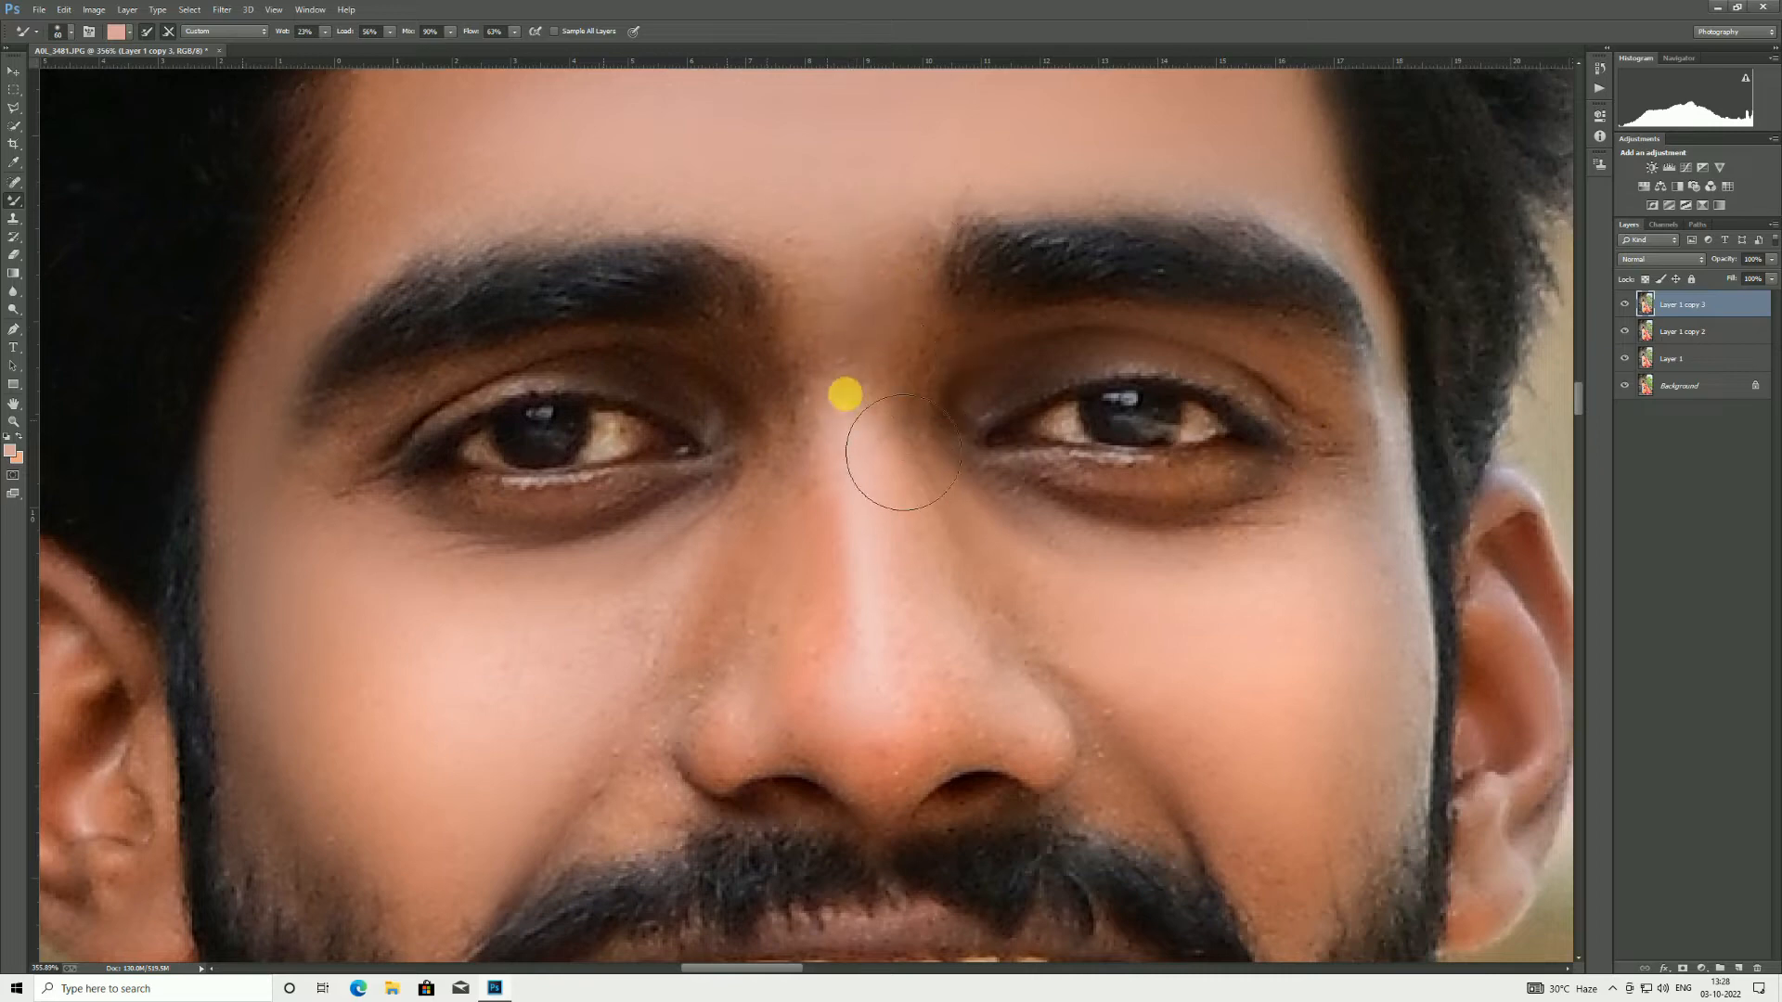
key(bracketright)
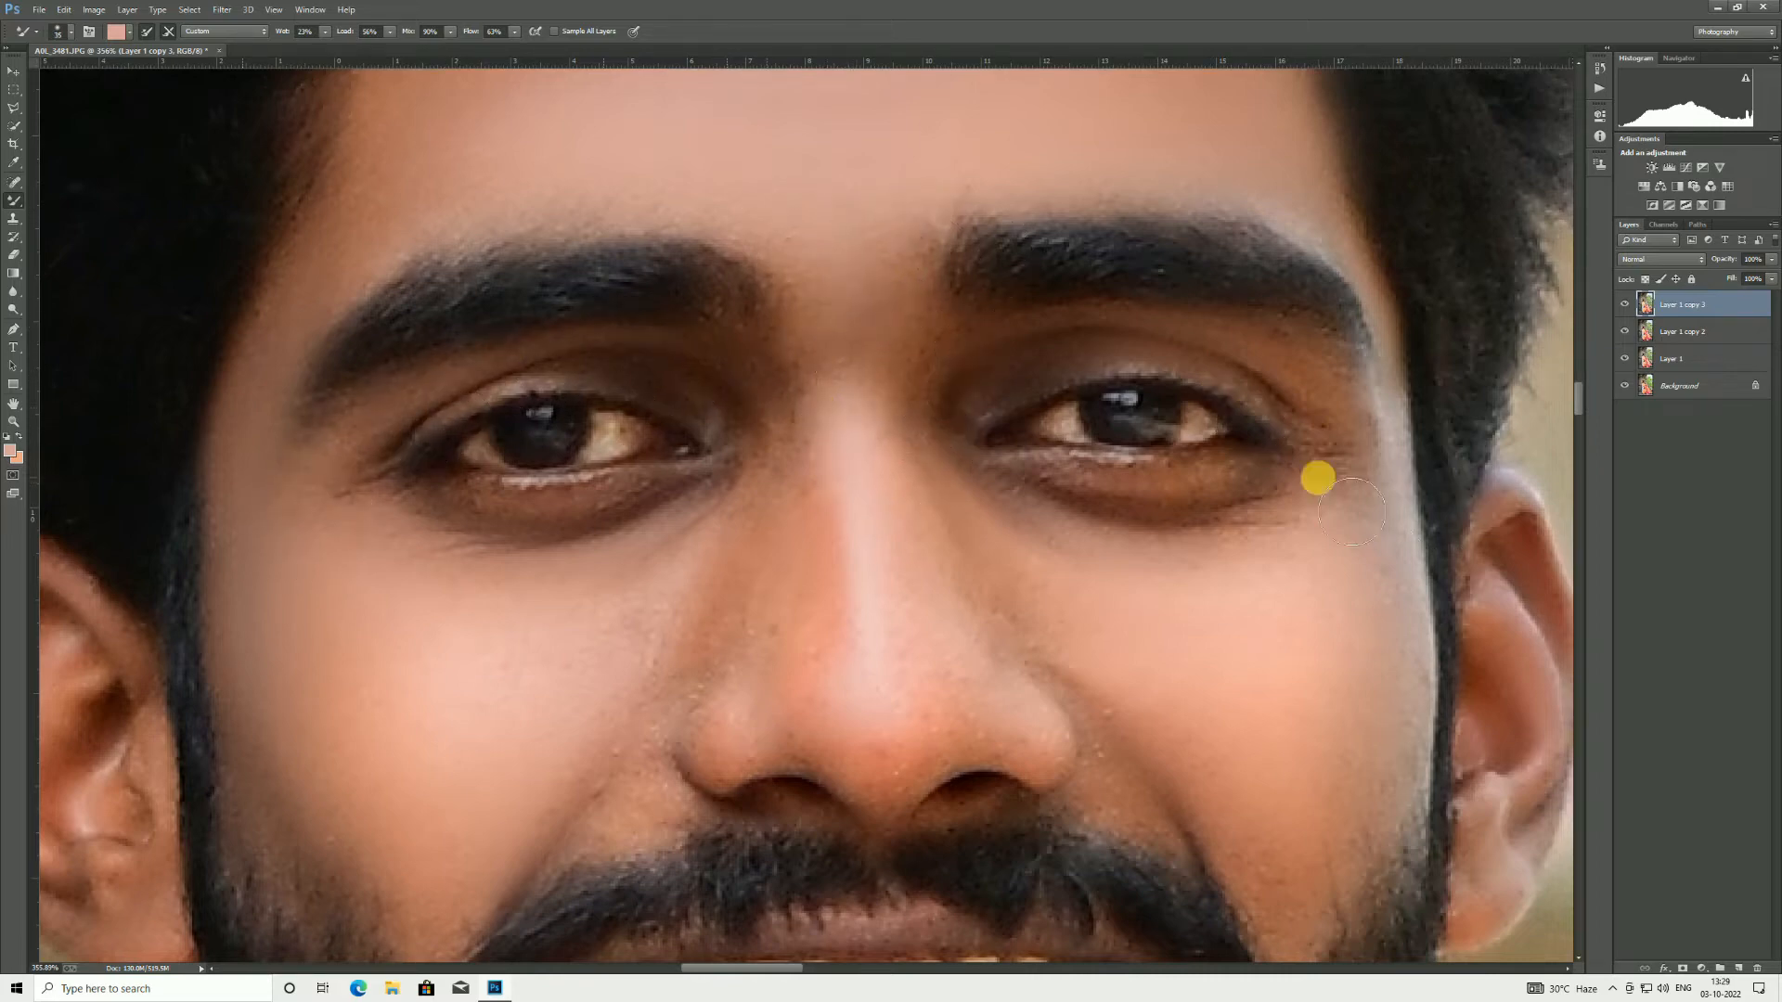
key(bracketleft)
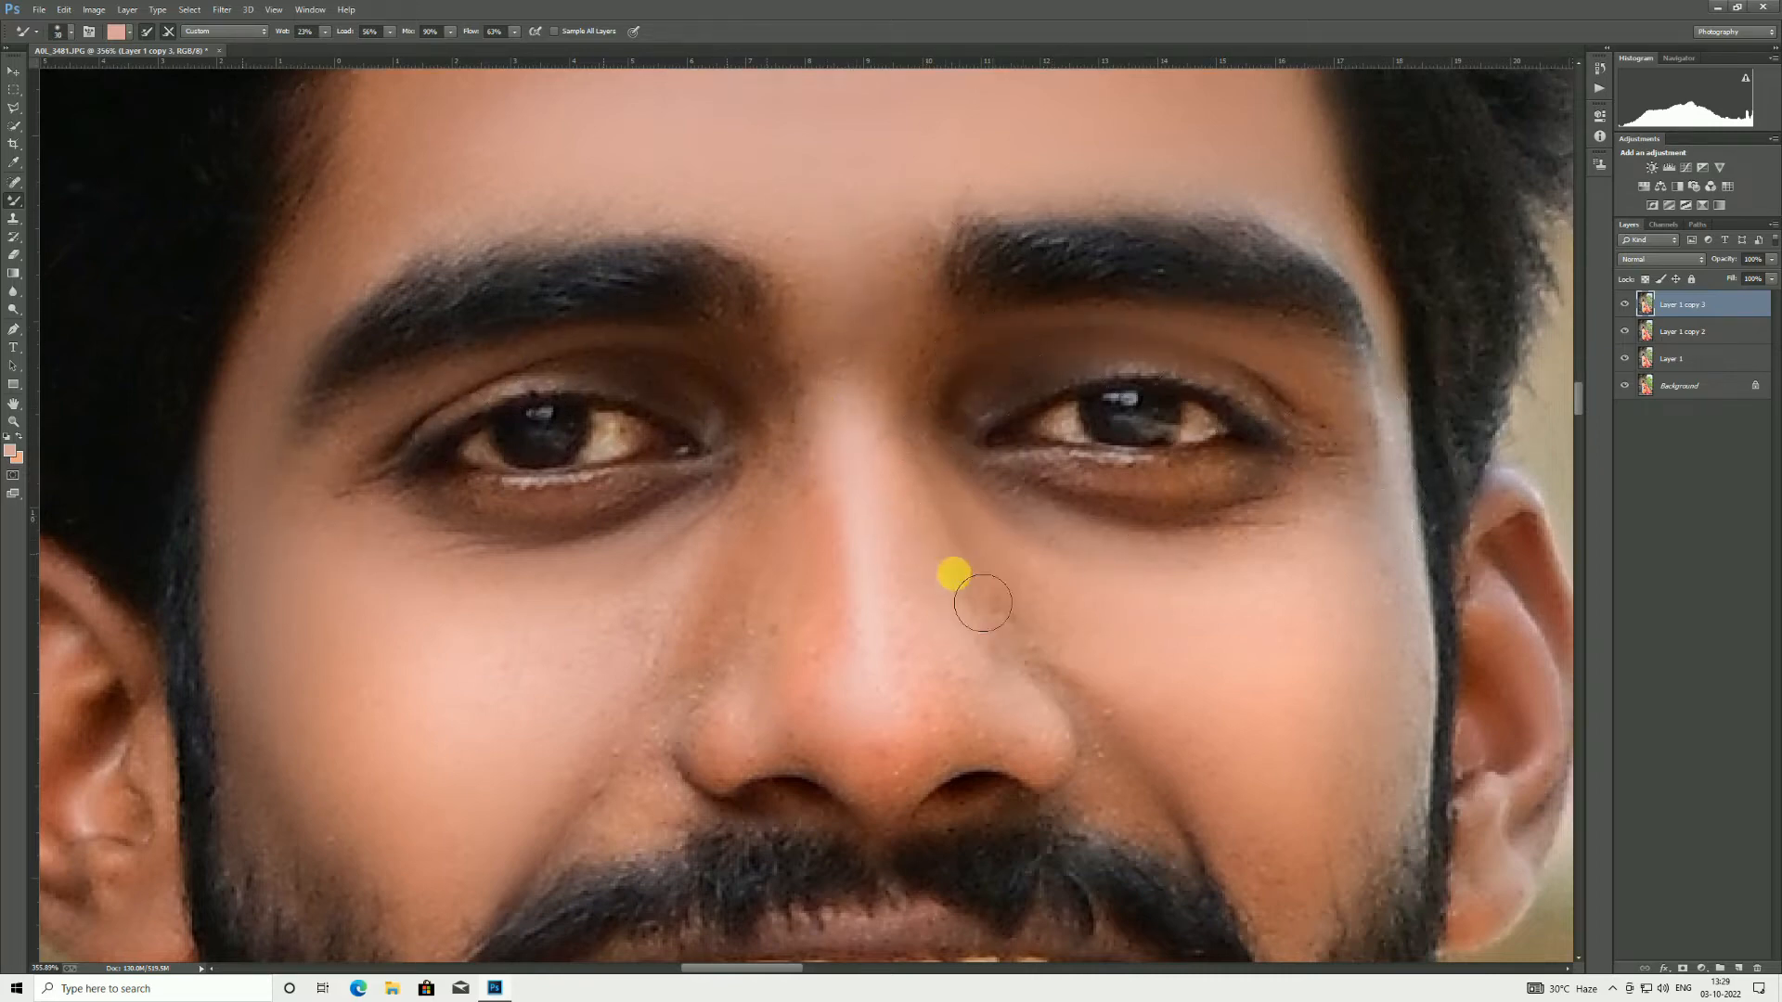
Step: Sample the man's neck colour and smooth the neck skin above the collar with a larger Mixer Brush
click(13, 422)
scroll(653, 417, down, 10)
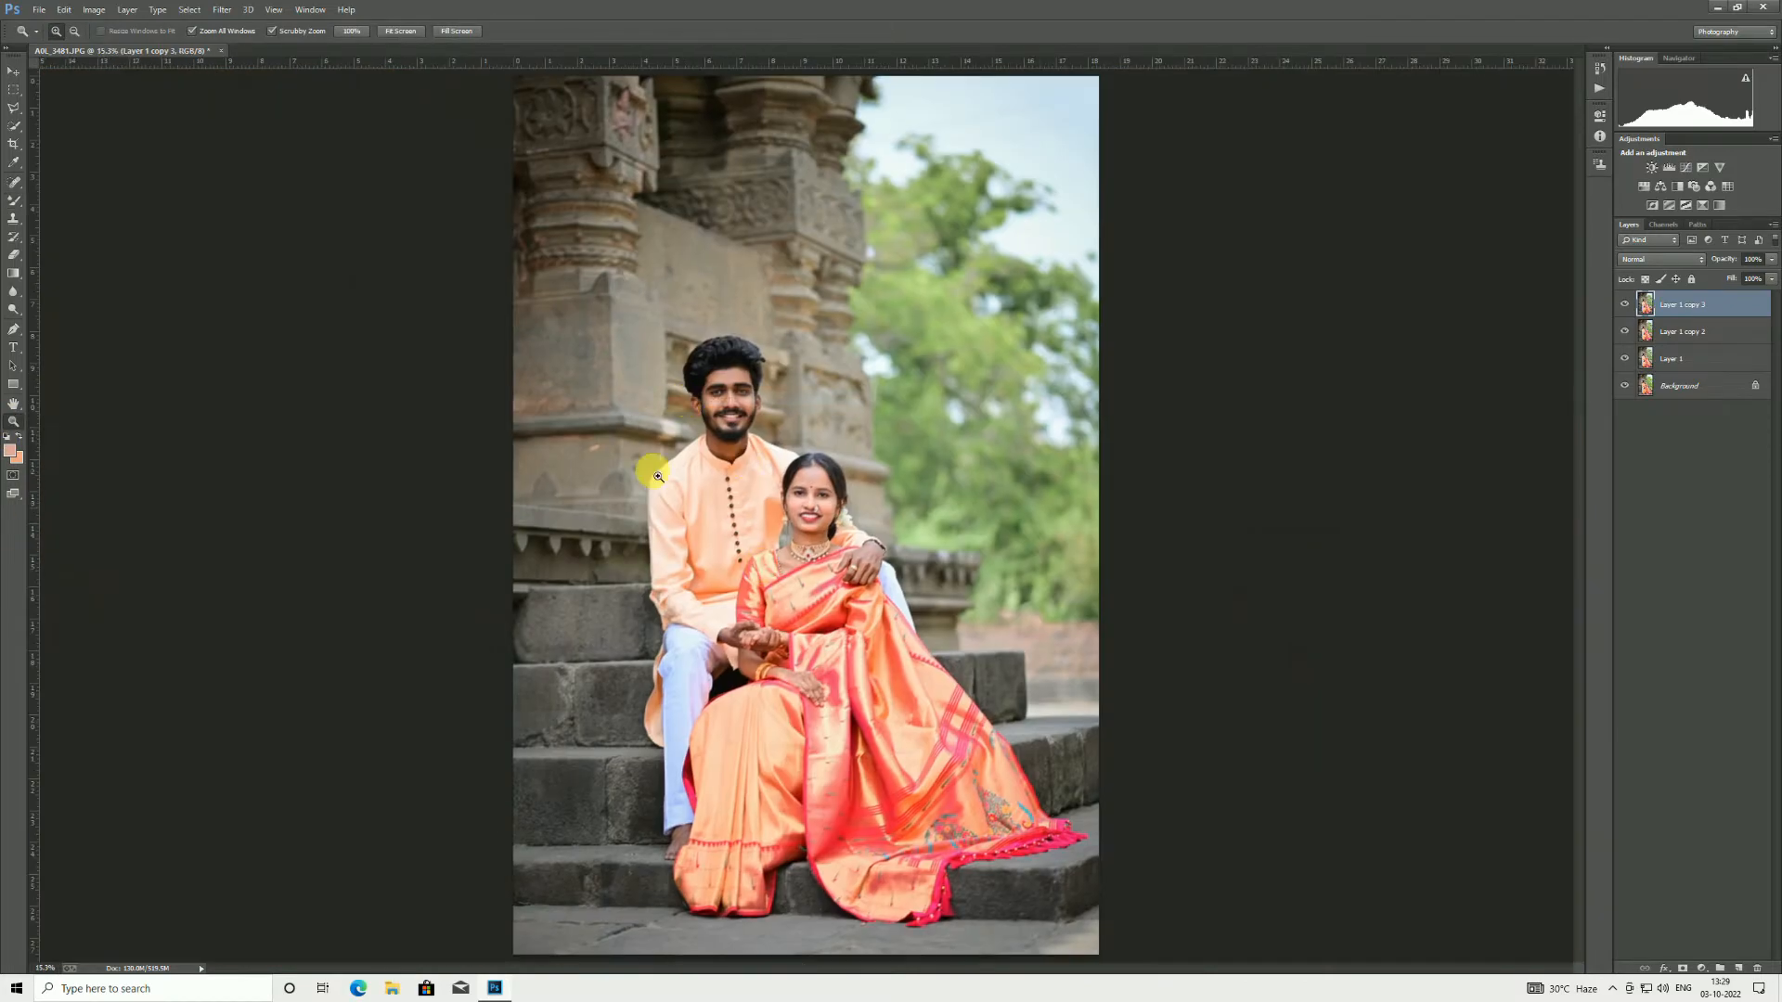
scroll(757, 418, up, 5)
scroll(738, 493, up, 5)
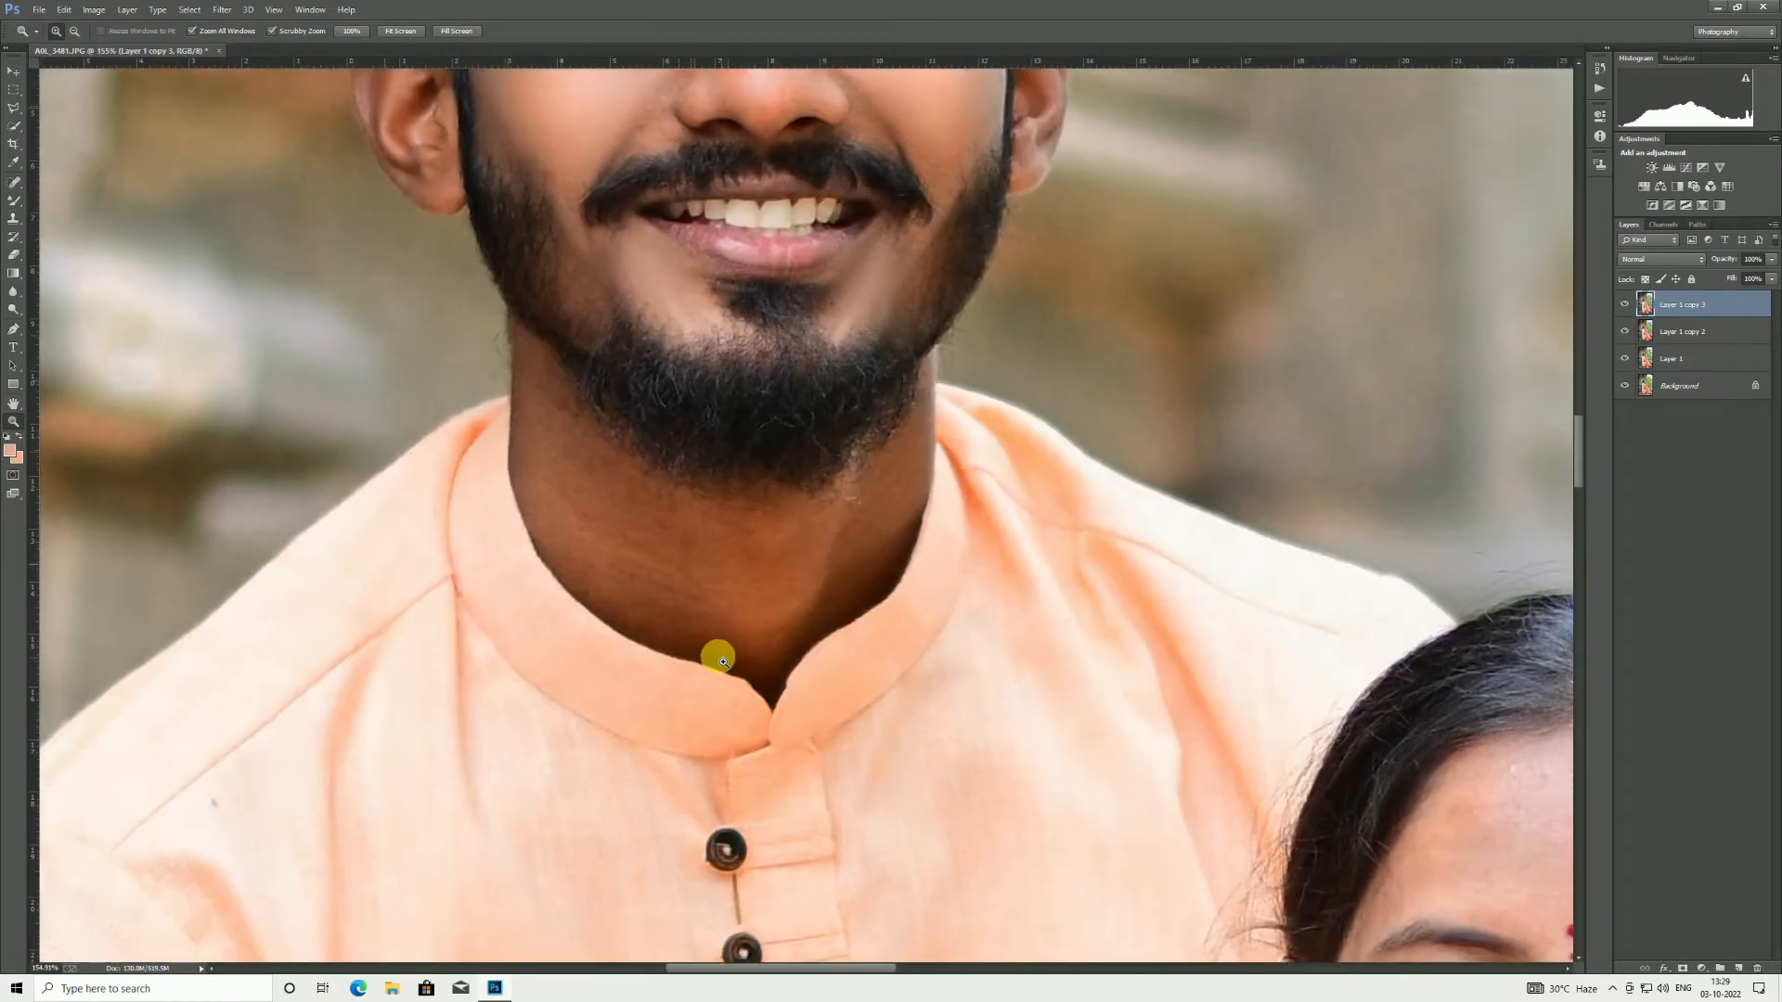
key(b)
click(583, 536)
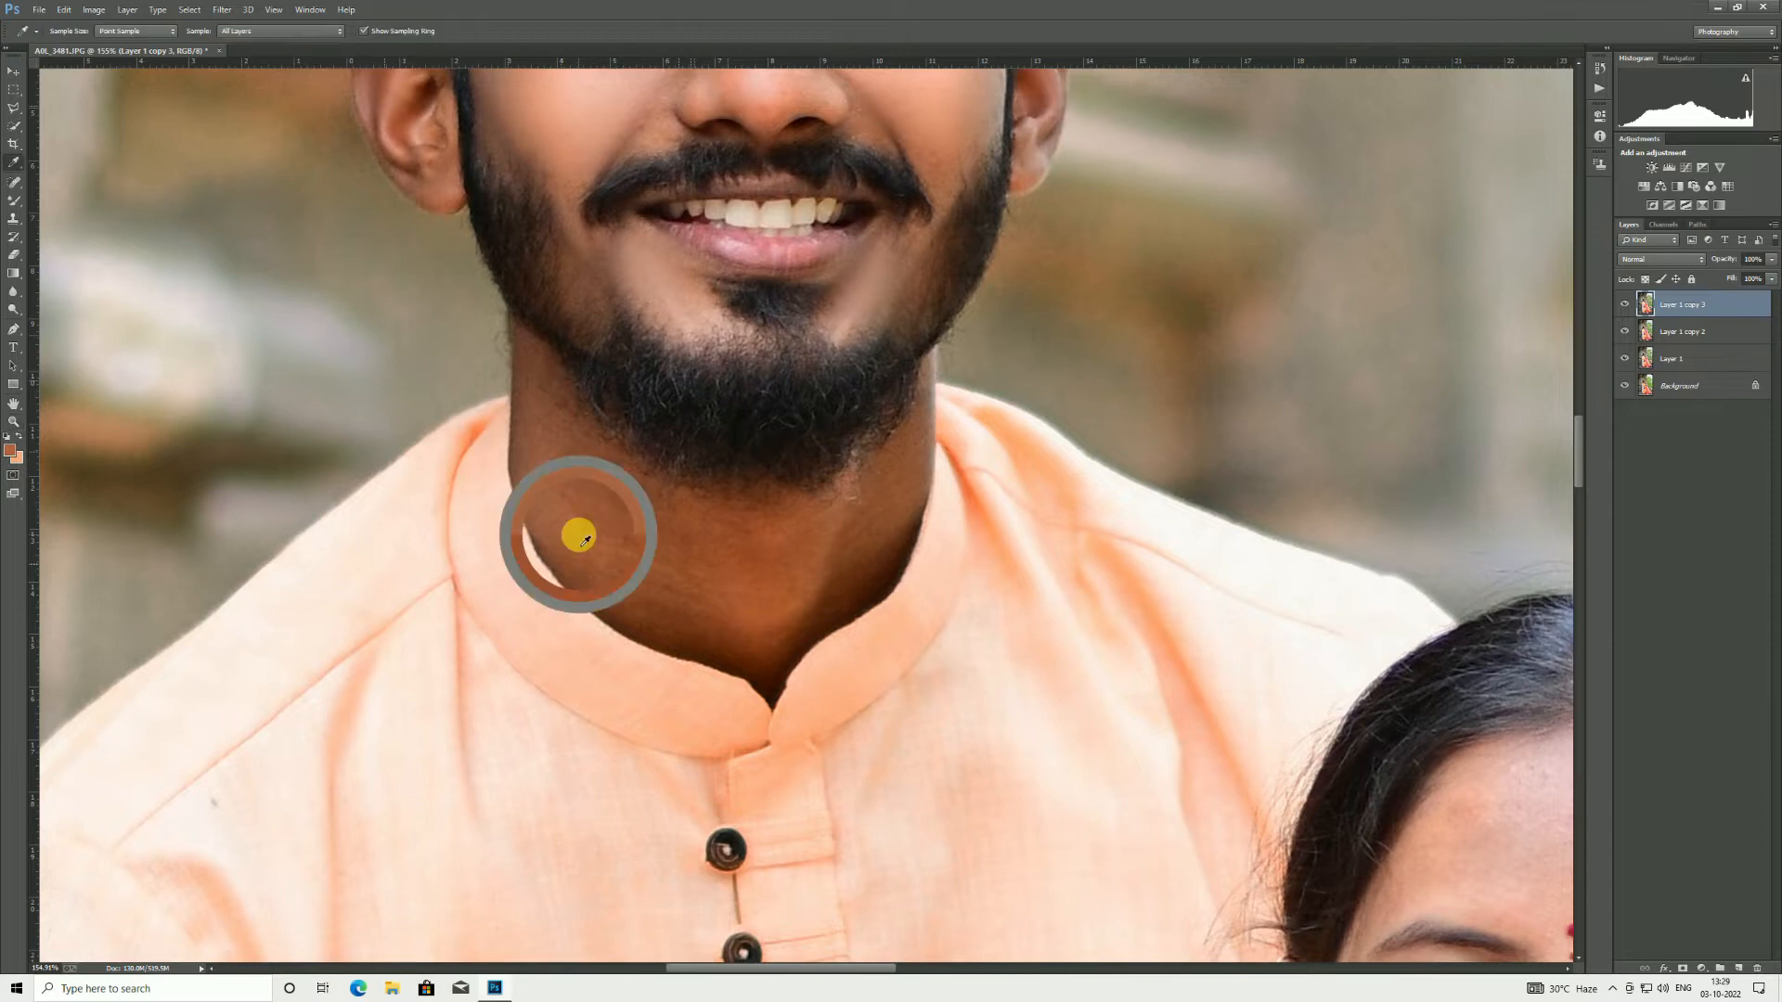
scroll(585, 540, down, 1)
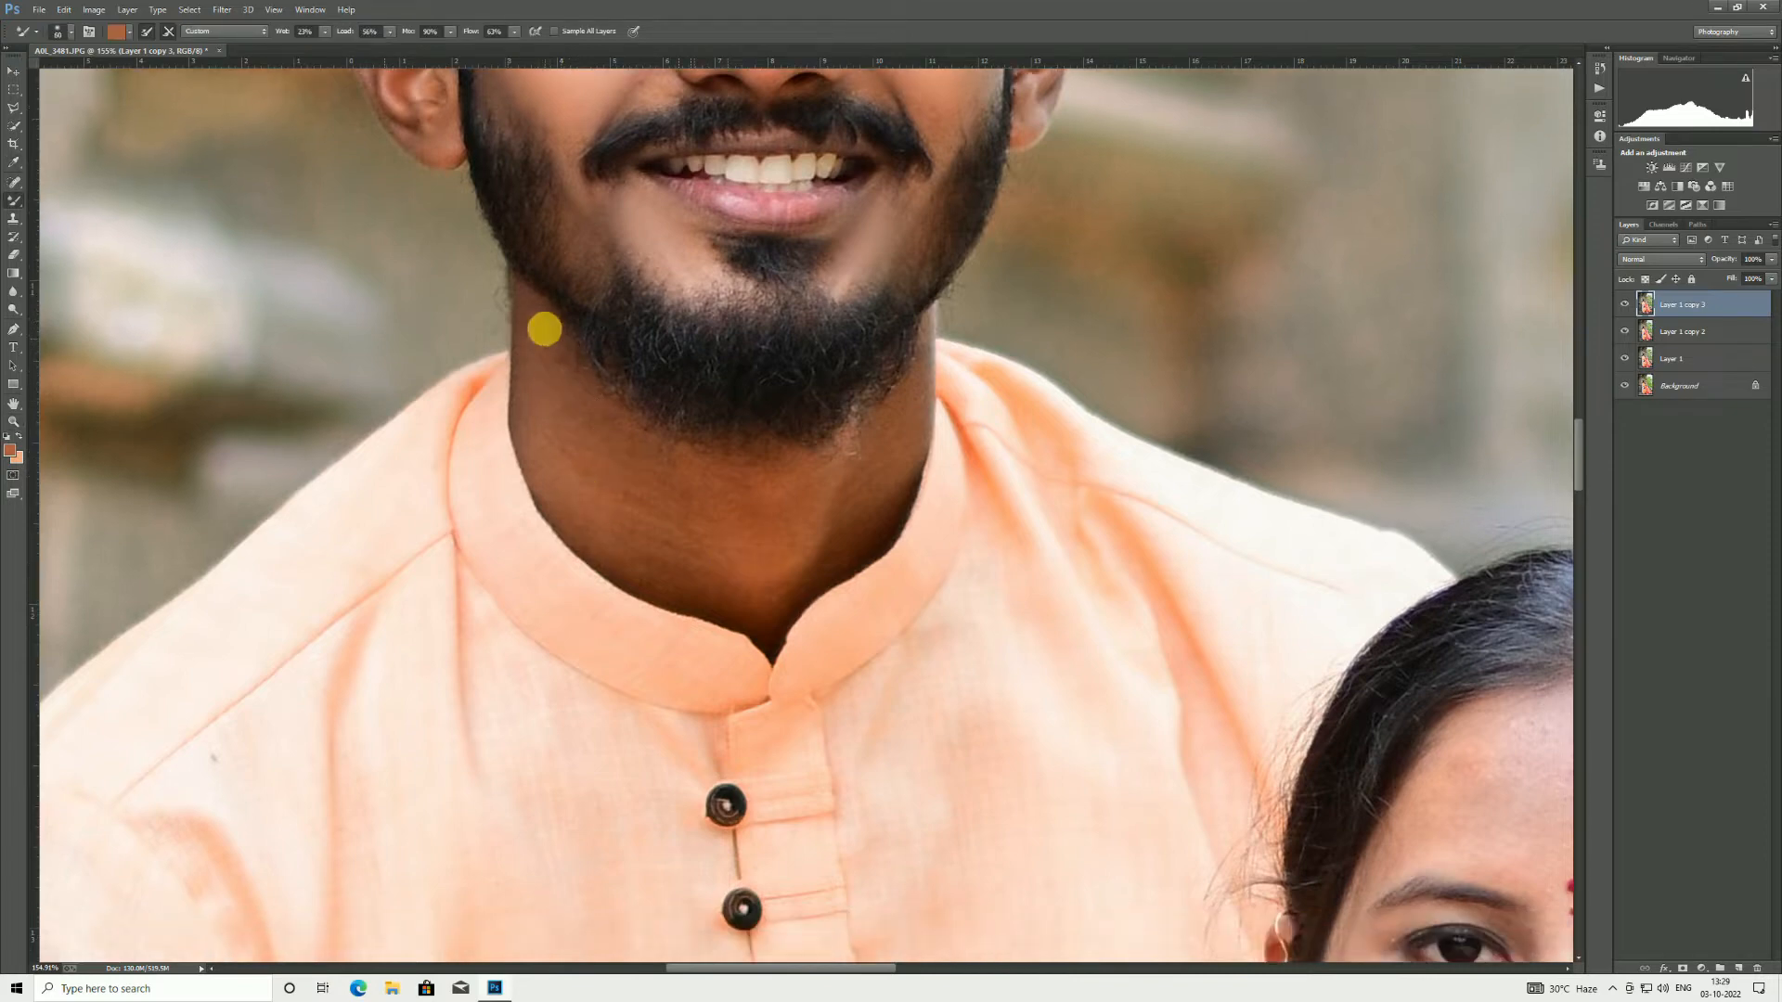
key(bracketright)
key(bracketright)
key(bracketright)
key(bracketright)
mouse_move(573, 470)
mouse_down()
mouse_move(586, 511)
mouse_move(634, 485)
mouse_move(590, 527)
mouse_move(691, 558)
mouse_move(722, 491)
mouse_move(765, 513)
mouse_move(611, 473)
mouse_move(718, 576)
mouse_move(781, 558)
mouse_move(823, 601)
mouse_move(917, 473)
mouse_move(876, 578)
mouse_move(789, 607)
mouse_move(691, 603)
mouse_move(616, 532)
mouse_move(595, 425)
mouse_move(604, 470)
mouse_up()
Step: Refine the tip and right side of the man's nose with a reduced Mixer Brush and sampled nose colour
click(13, 421)
mouse_move(682, 415)
mouse_down()
mouse_move(728, 402)
mouse_move(776, 350)
mouse_move(795, 449)
mouse_move(594, 672)
mouse_up()
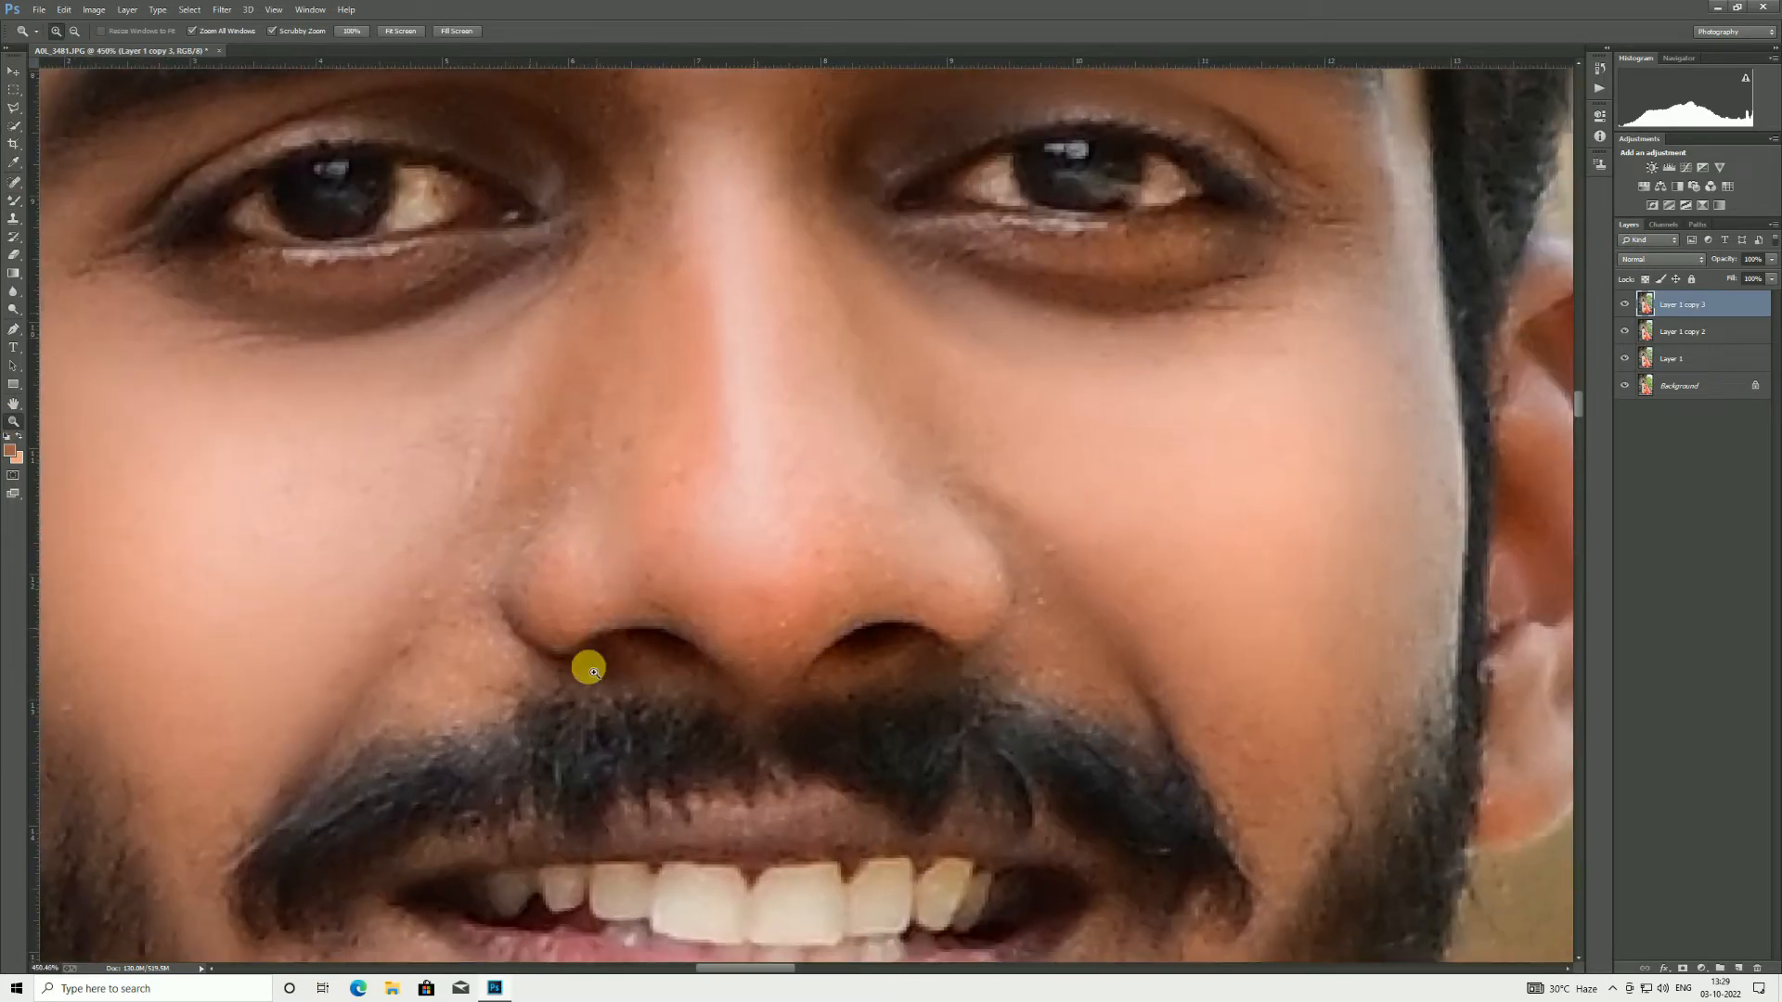
key(b)
scroll(640, 487, up, 1)
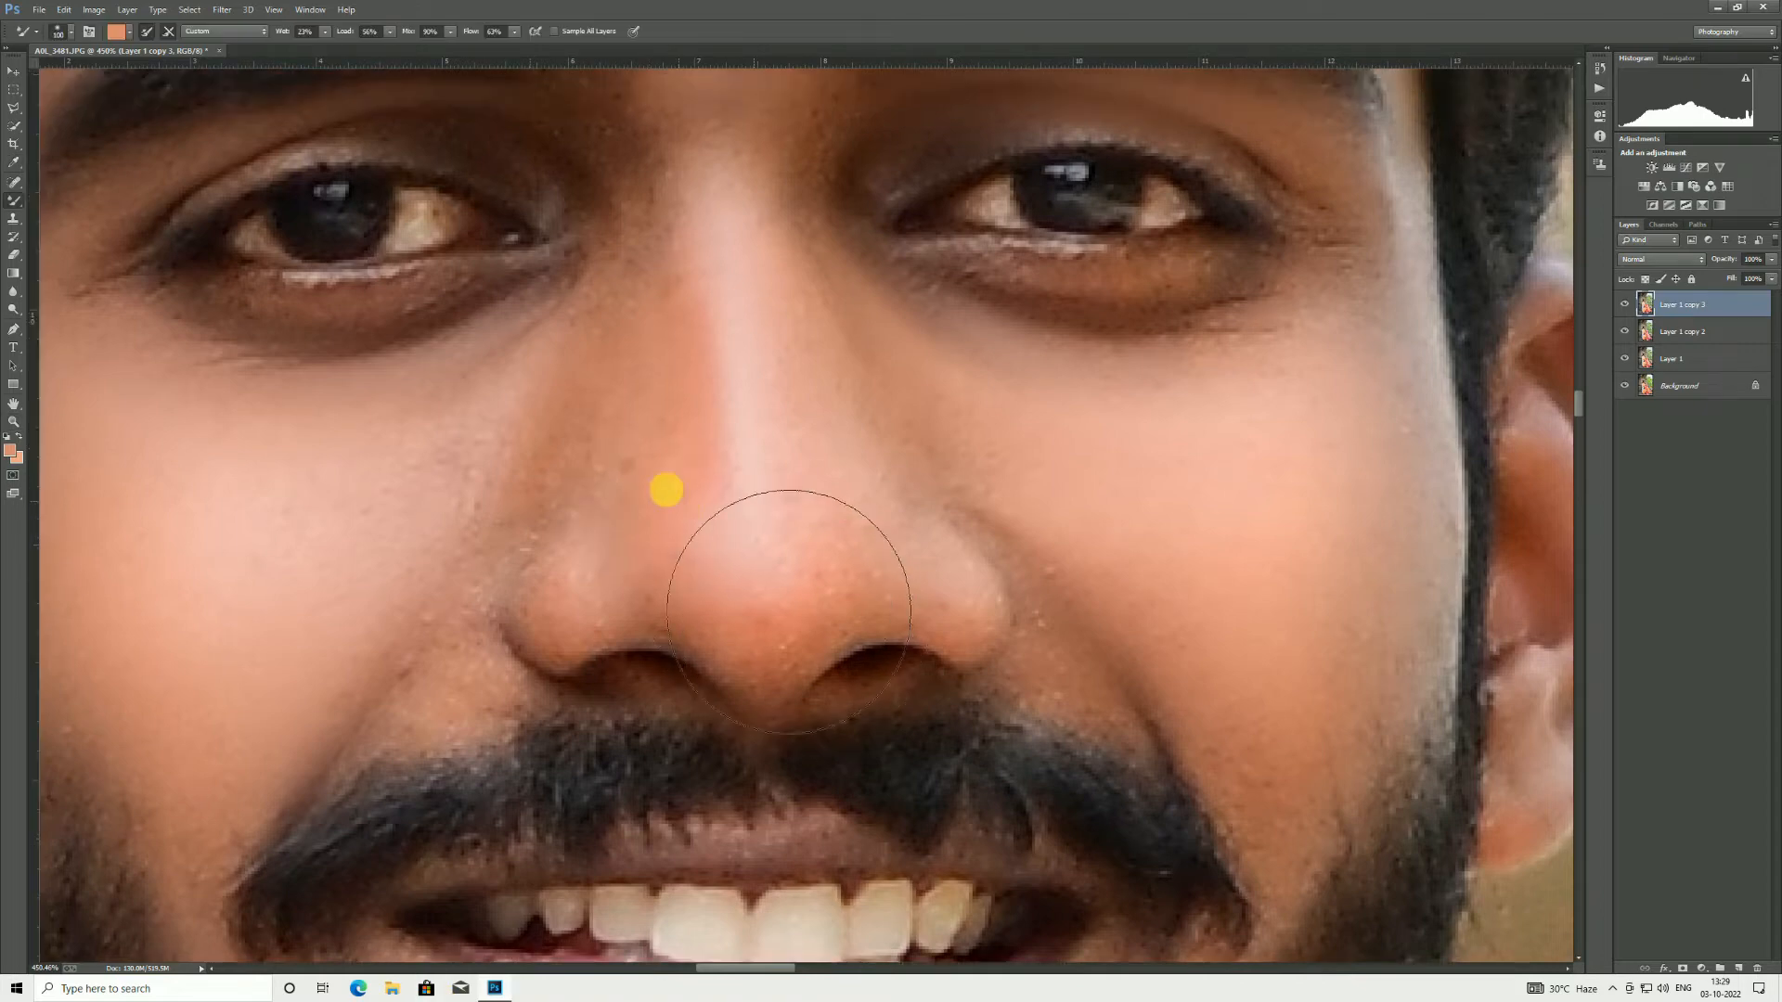
key(bracketleft)
key(bracketleft)
key(bracketleft)
key(bracketleft)
key(bracketleft)
mouse_move(721, 520)
mouse_down()
mouse_move(677, 553)
mouse_move(620, 445)
mouse_move(555, 449)
mouse_up()
Step: Blend the remaining speckles between the man's right cheek and nose and around the base of the nose
key(bracketright)
mouse_move(500, 392)
mouse_down()
mouse_move(425, 506)
mouse_move(424, 469)
mouse_move(341, 496)
mouse_move(427, 467)
mouse_move(406, 689)
mouse_move(754, 702)
mouse_up()
key(bracketleft)
key(bracketleft)
key(bracketleft)
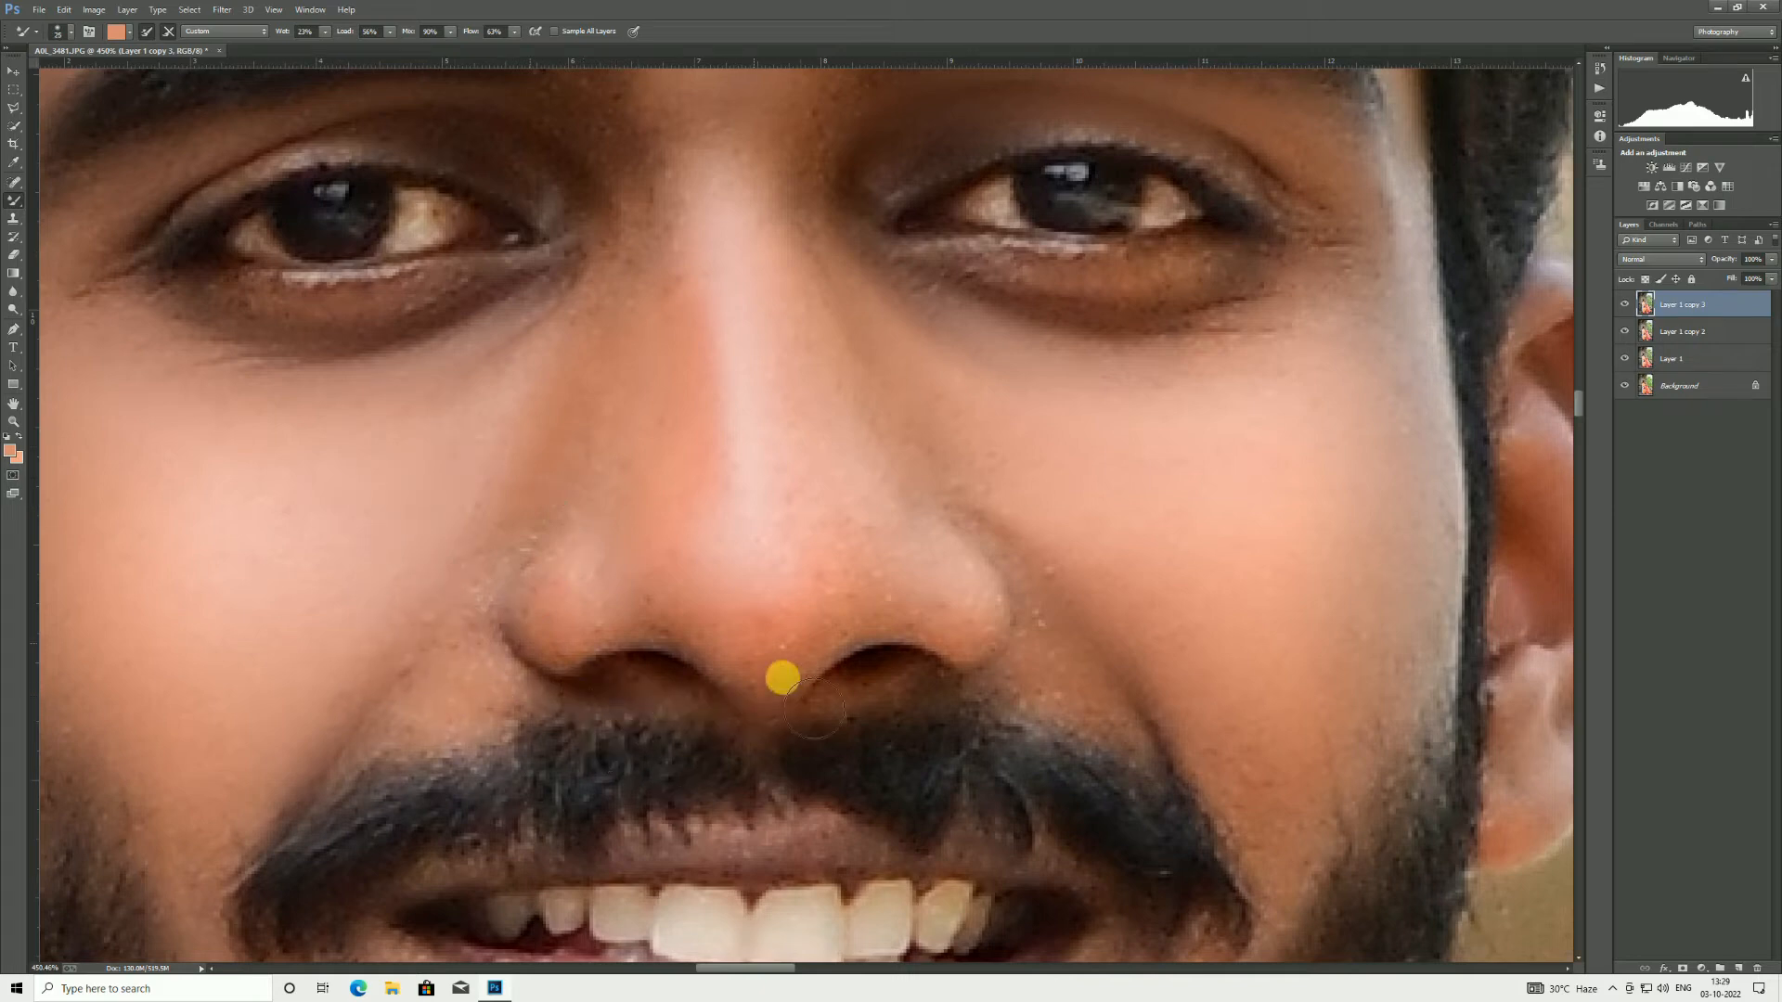
key(bracketright)
key(bracketright)
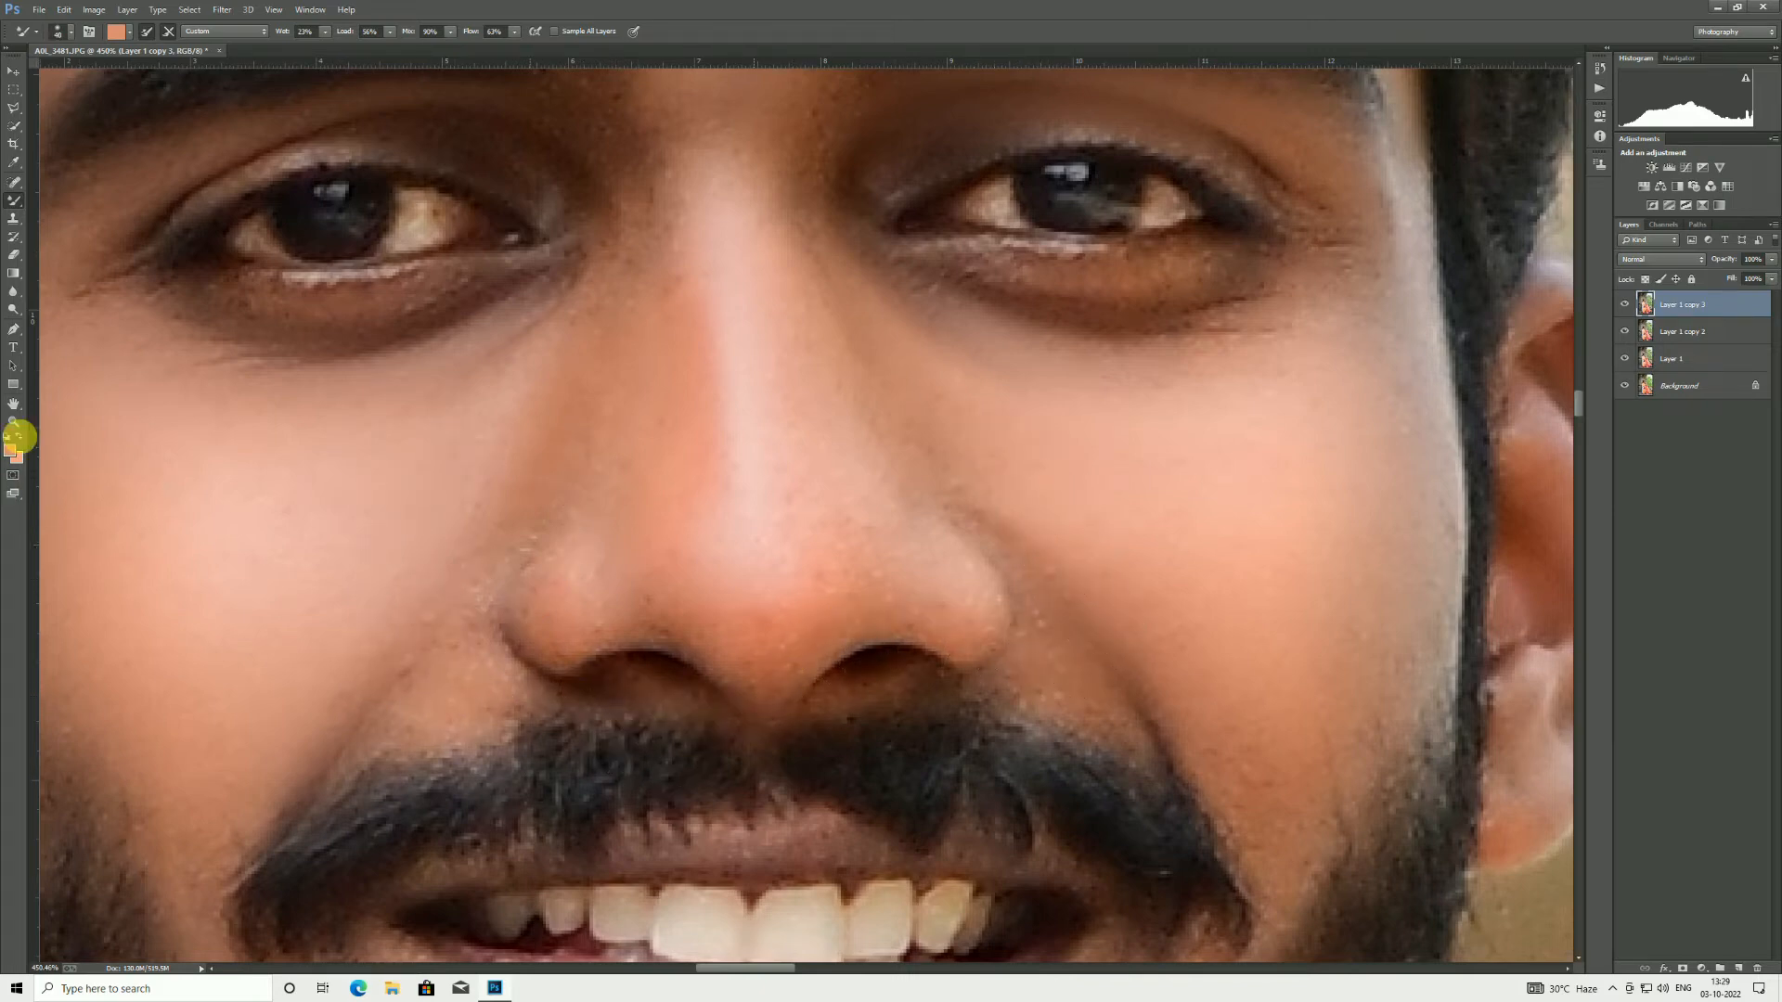
Step: Smooth the skin across the woman's forehead with an enlarged Mixer Brush
click(14, 423)
right_click(538, 431)
click(538, 431)
click(771, 450)
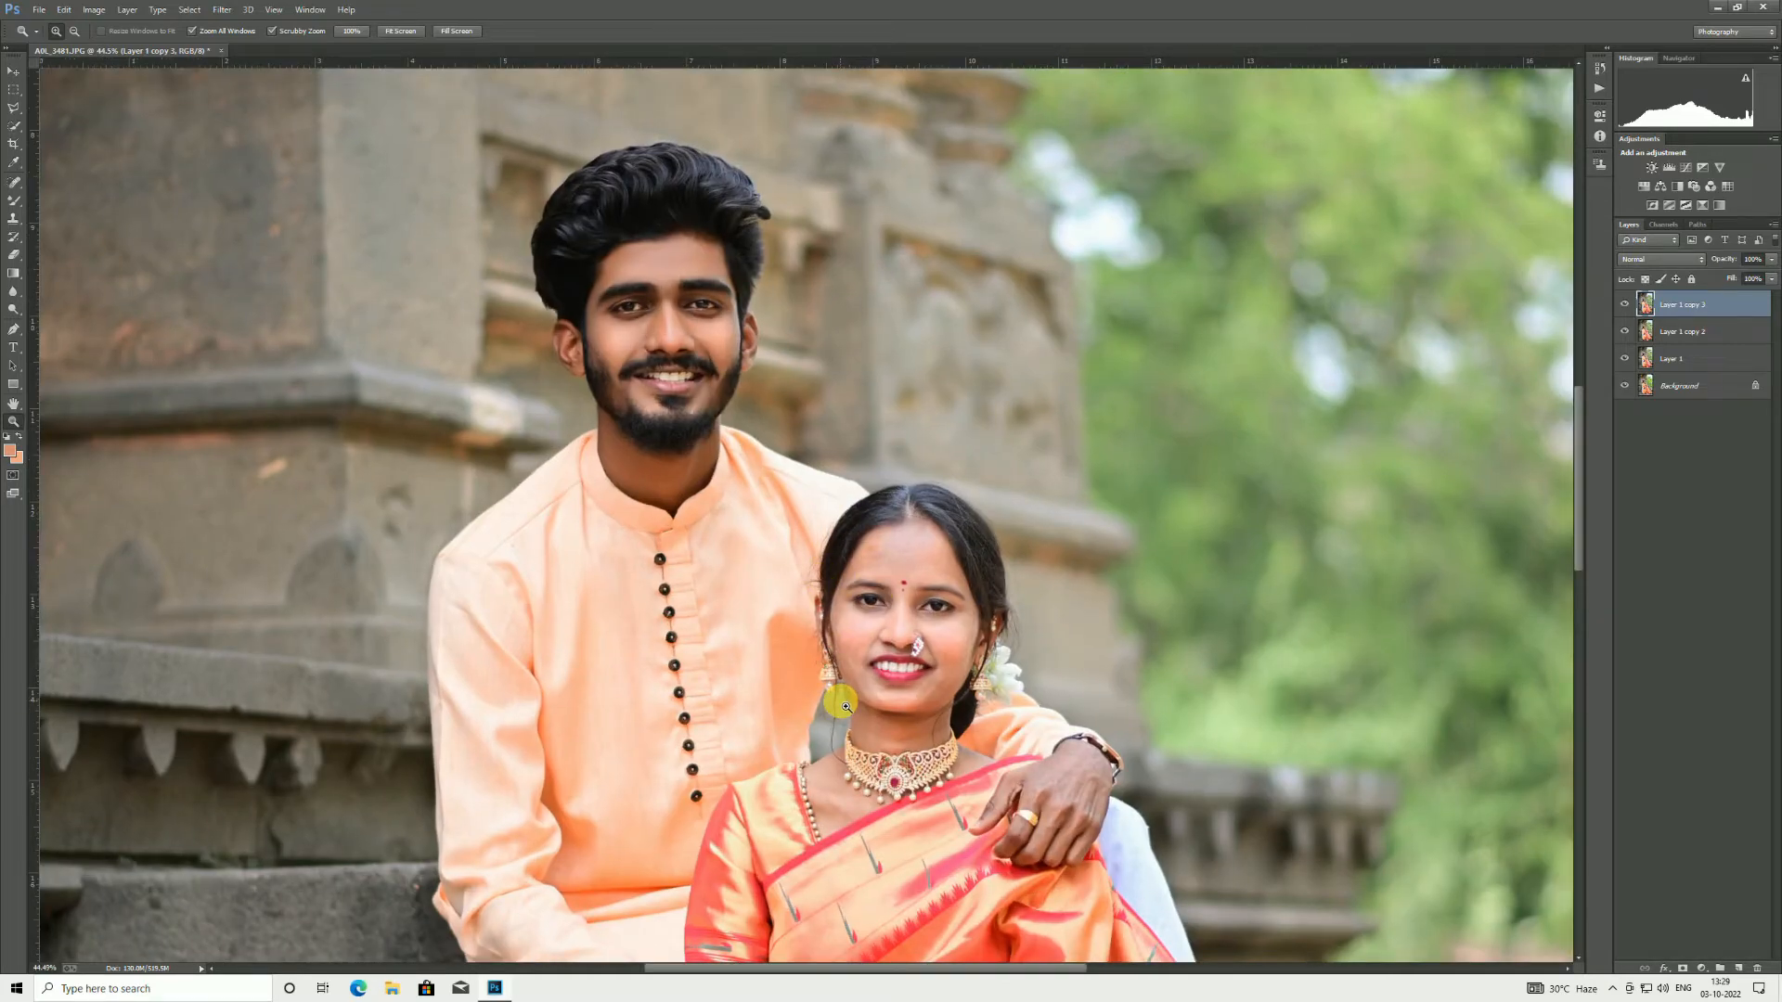
right_click(677, 713)
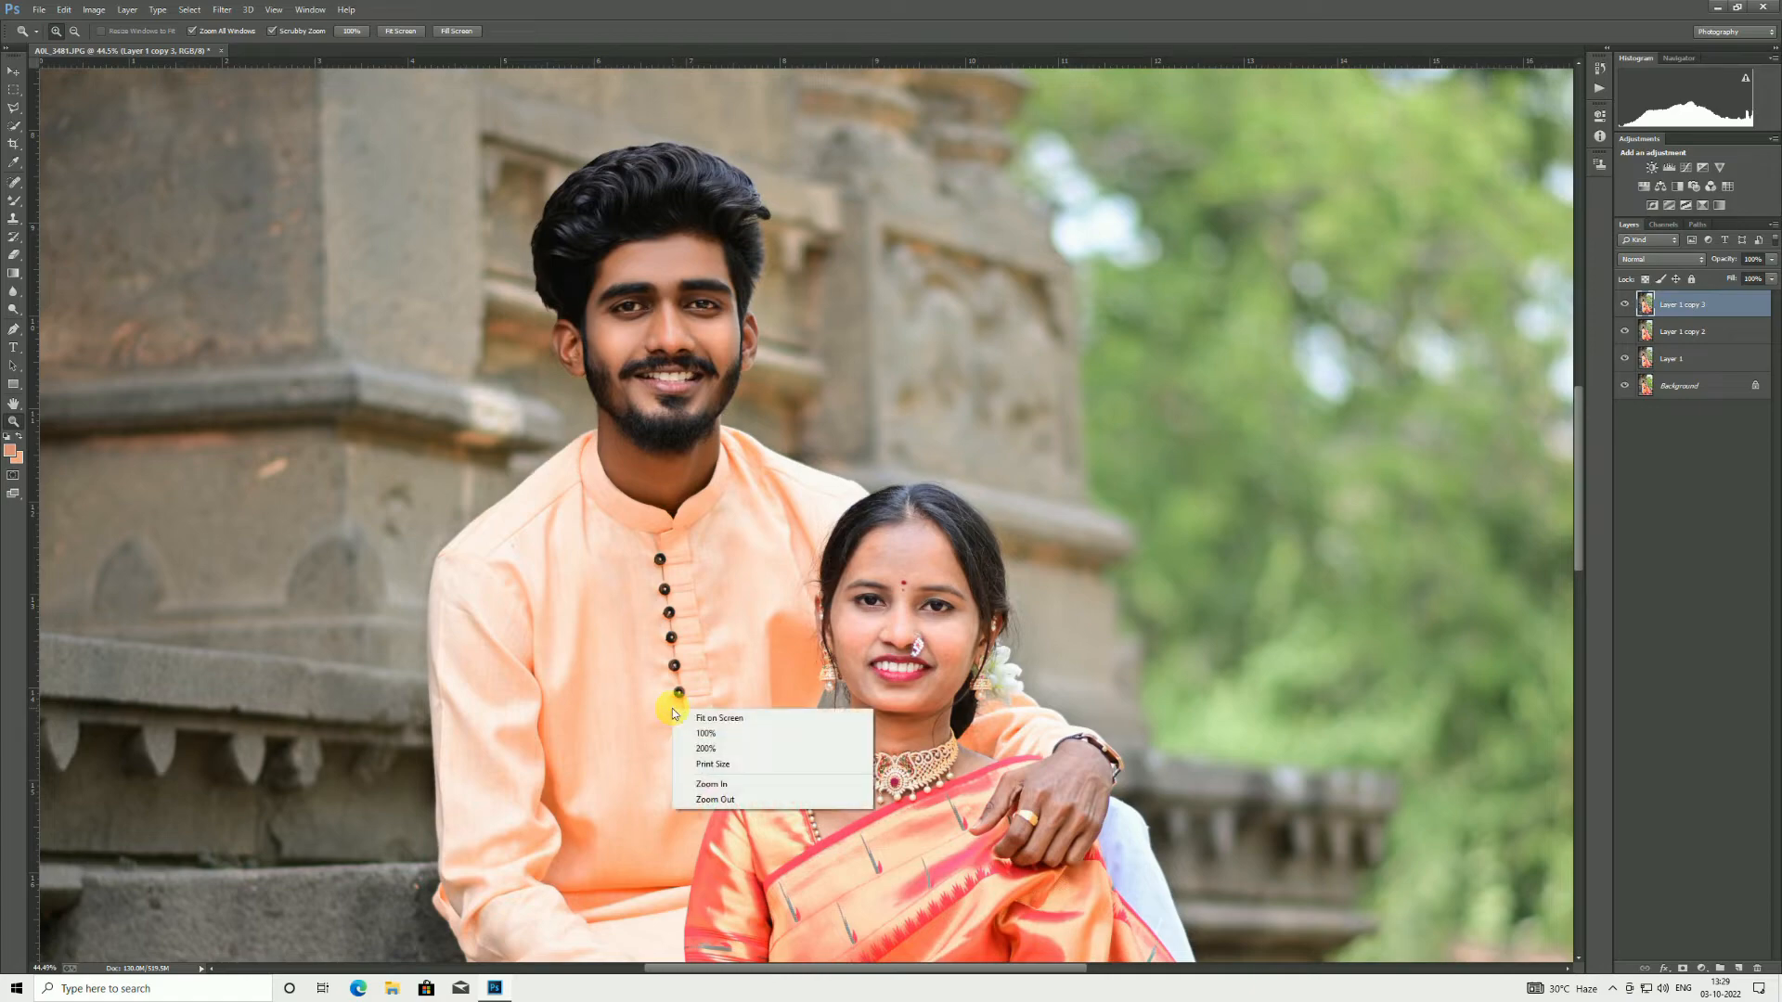
click(766, 733)
click(829, 784)
drag(828, 784, 724, 777)
drag(881, 763, 791, 393)
key(b)
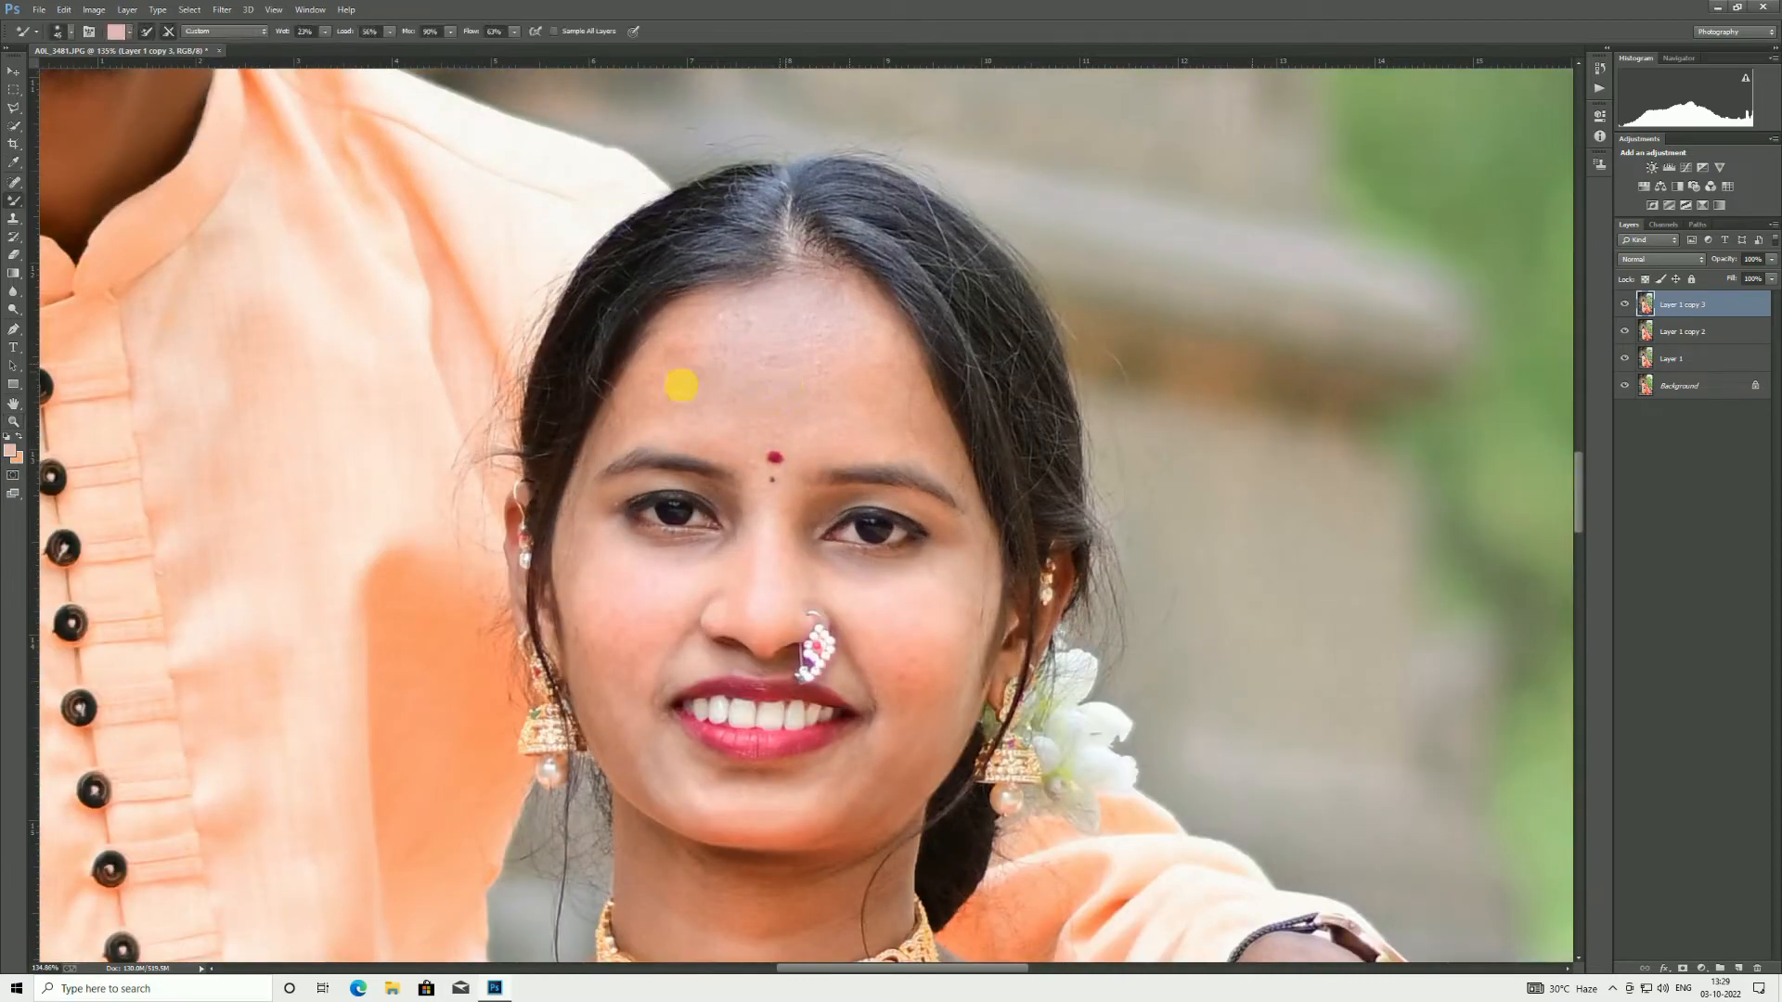
key(bracketright)
key(bracketright)
key(bracketright)
key(bracketright)
key(bracketright)
mouse_move(765, 369)
mouse_down()
mouse_move(867, 378)
mouse_move(815, 429)
mouse_move(871, 398)
mouse_move(944, 460)
mouse_move(893, 440)
mouse_move(794, 449)
mouse_move(693, 414)
mouse_move(866, 369)
mouse_up()
Step: Blend the skin just above both of the woman's eyebrows using a smaller Mixer Brush
key(bracketleft)
key(bracketleft)
key(bracketleft)
mouse_move(915, 448)
mouse_down()
mouse_move(973, 499)
mouse_move(940, 457)
mouse_move(828, 457)
mouse_up()
drag(692, 443, 617, 441)
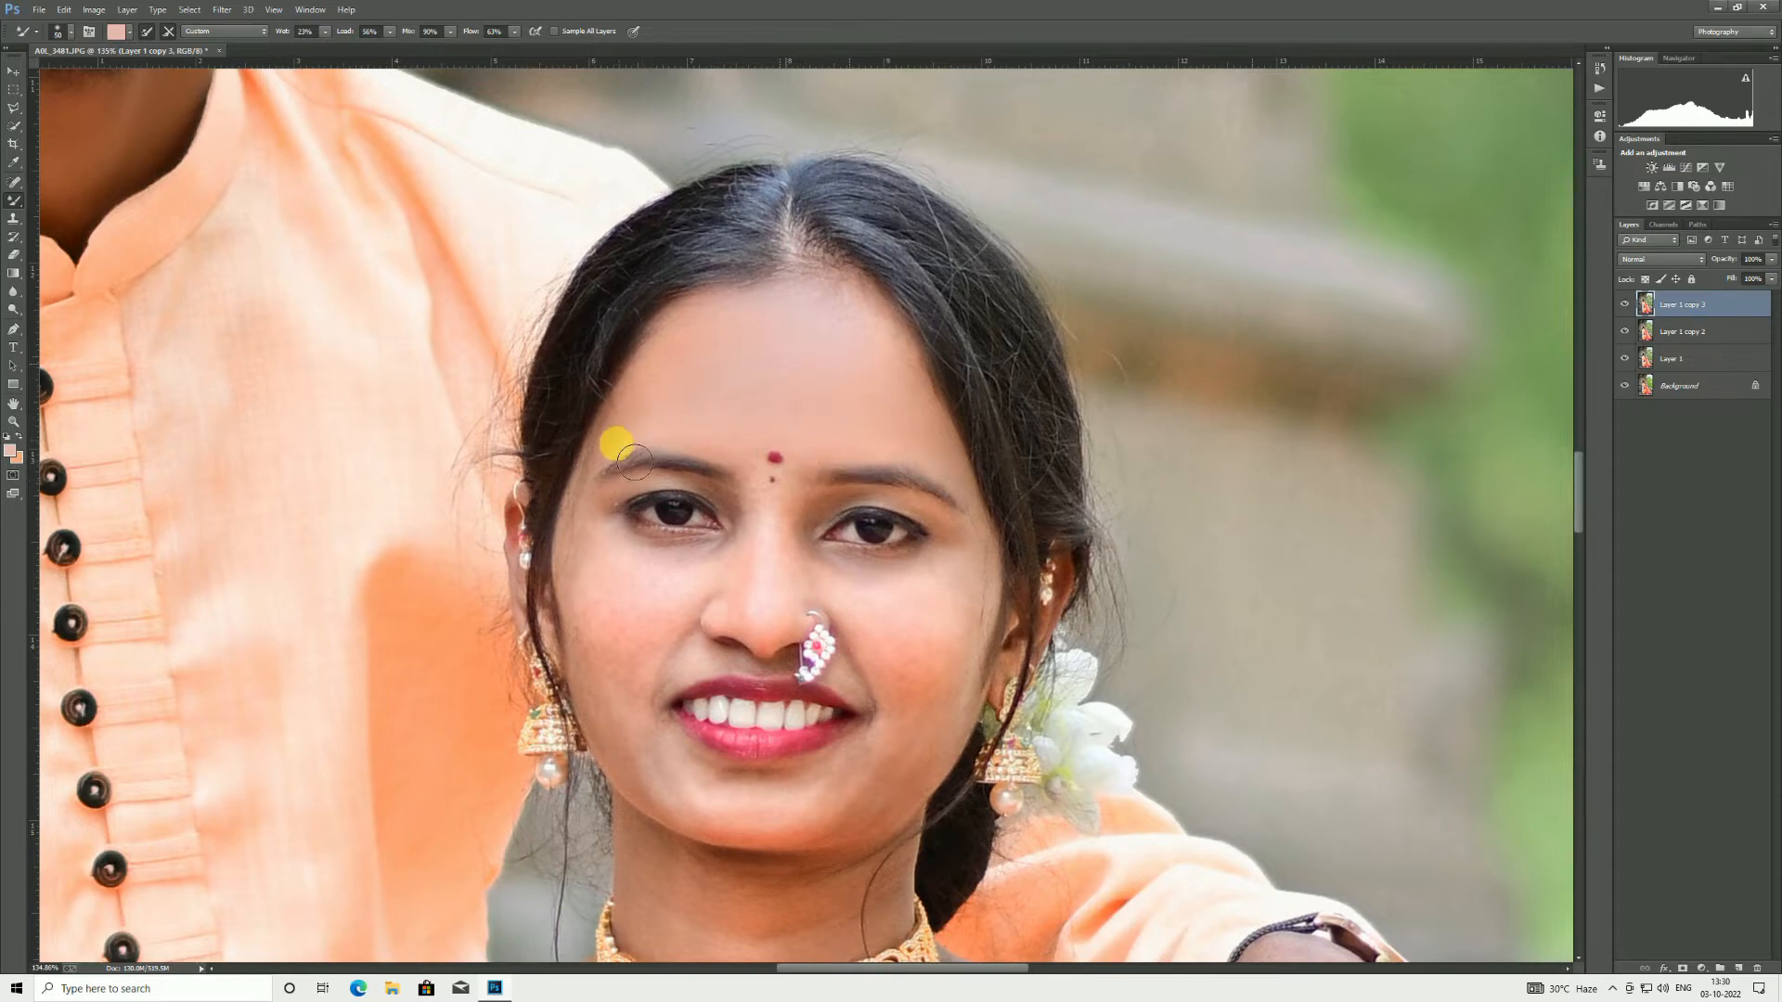
Step: Sample the woman's cheek colour and smooth the skin of both her cheeks with an enlarged Mixer Brush
scroll(608, 544, down, 2)
key(i)
click(614, 541)
key(b)
scroll(627, 552, down, 1)
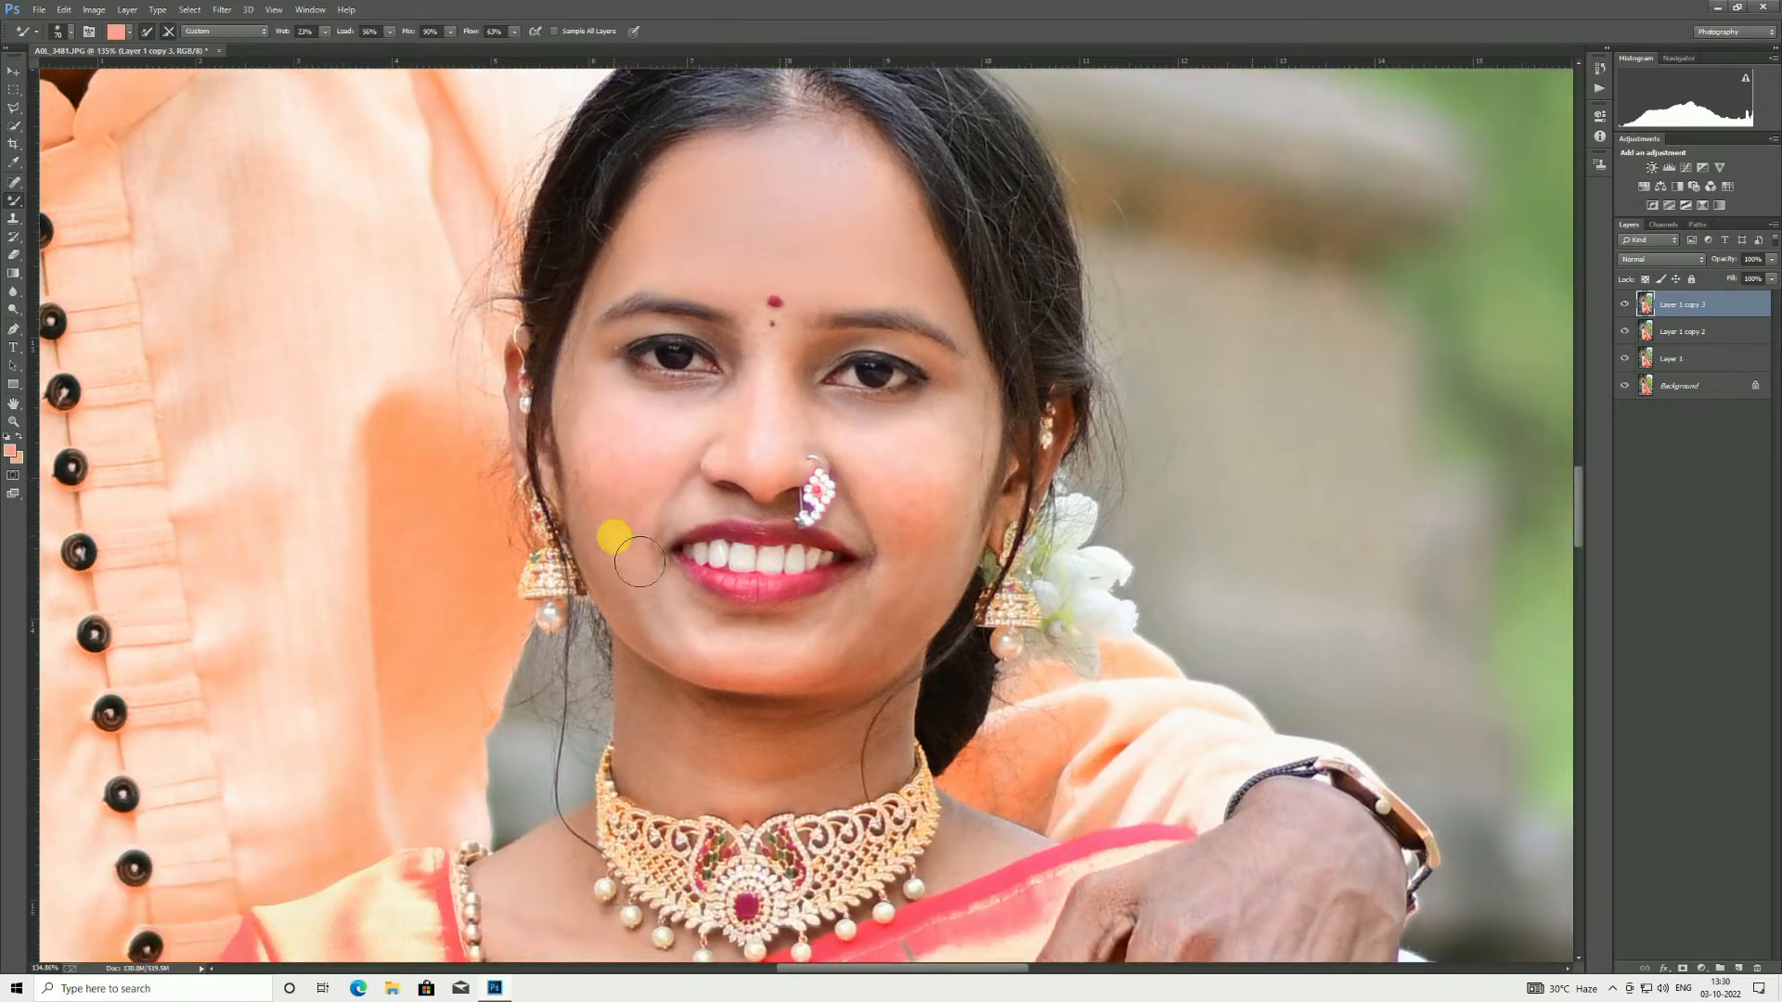
key(bracketright)
drag(606, 443, 701, 433)
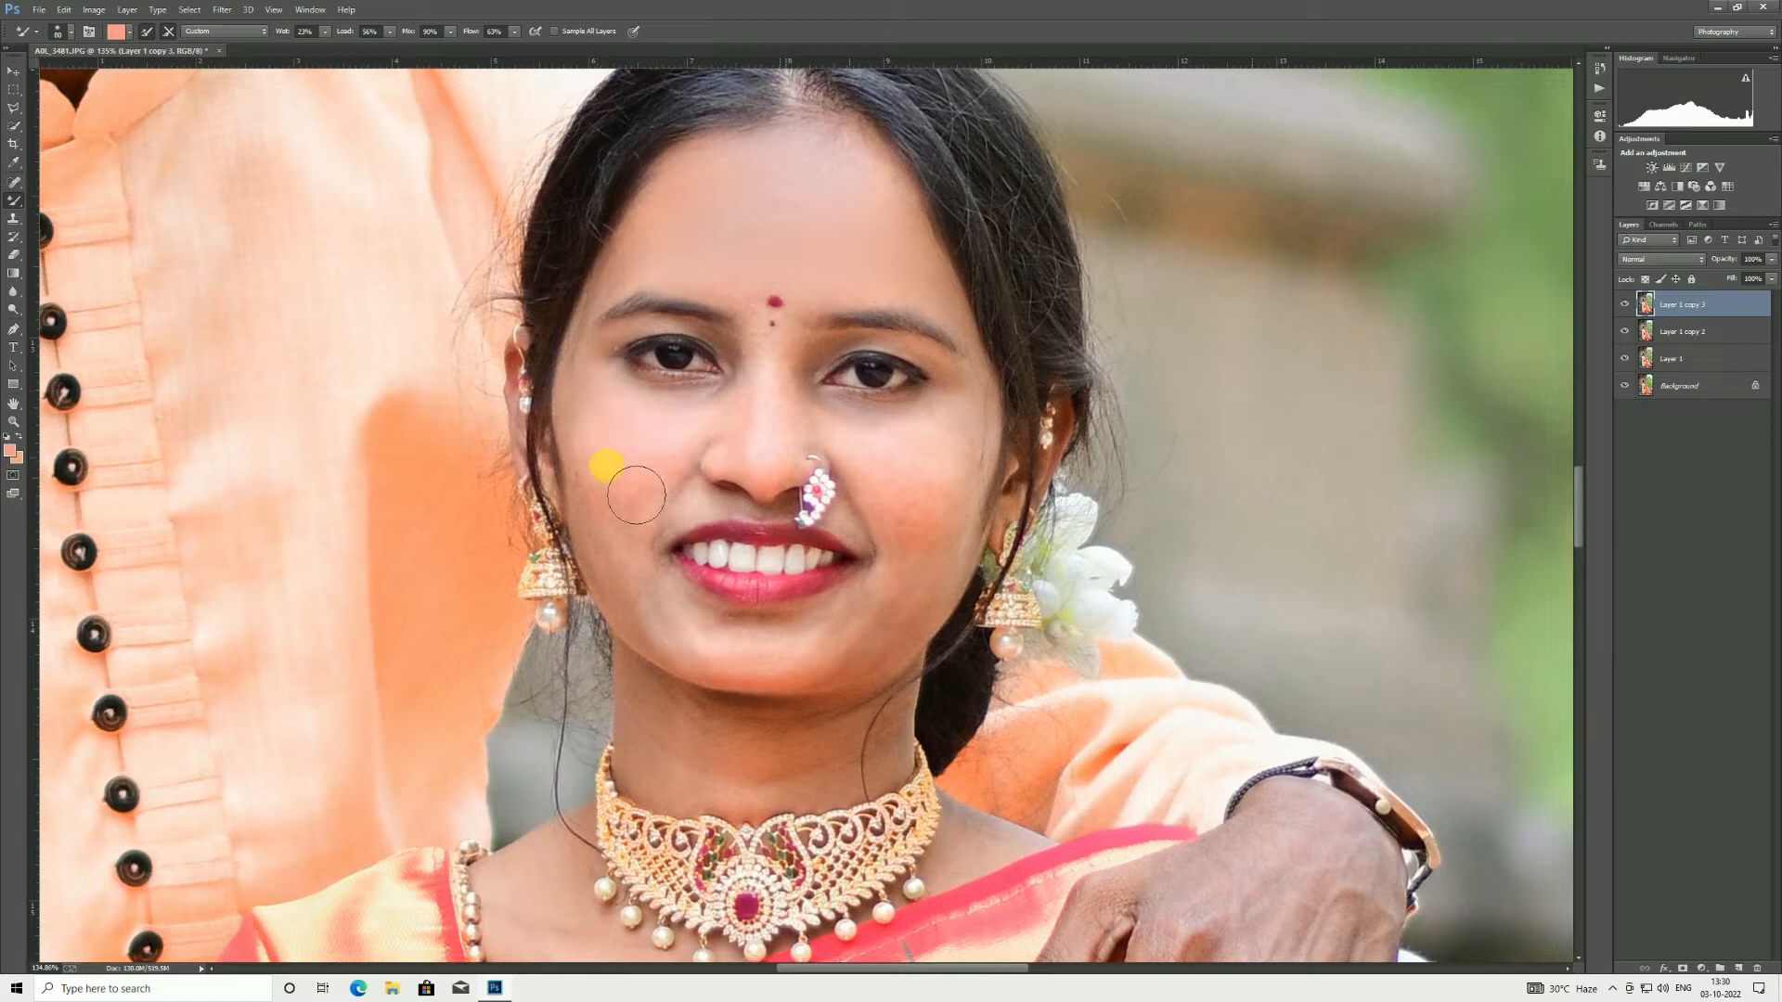
mouse_move(636, 494)
mouse_down()
mouse_move(680, 503)
mouse_move(649, 578)
mouse_move(613, 487)
mouse_move(642, 605)
mouse_move(675, 627)
mouse_move(669, 610)
mouse_move(759, 658)
mouse_move(875, 643)
mouse_move(793, 661)
mouse_move(900, 637)
mouse_move(948, 525)
mouse_move(925, 500)
mouse_move(955, 553)
mouse_move(954, 670)
mouse_move(970, 644)
mouse_move(922, 742)
mouse_move(960, 713)
mouse_move(962, 586)
mouse_move(880, 538)
mouse_move(979, 524)
mouse_up()
Step: Blend the skin beside the woman's nose, between her brow and eyelid, and under her eyes
scroll(958, 587, up, 3)
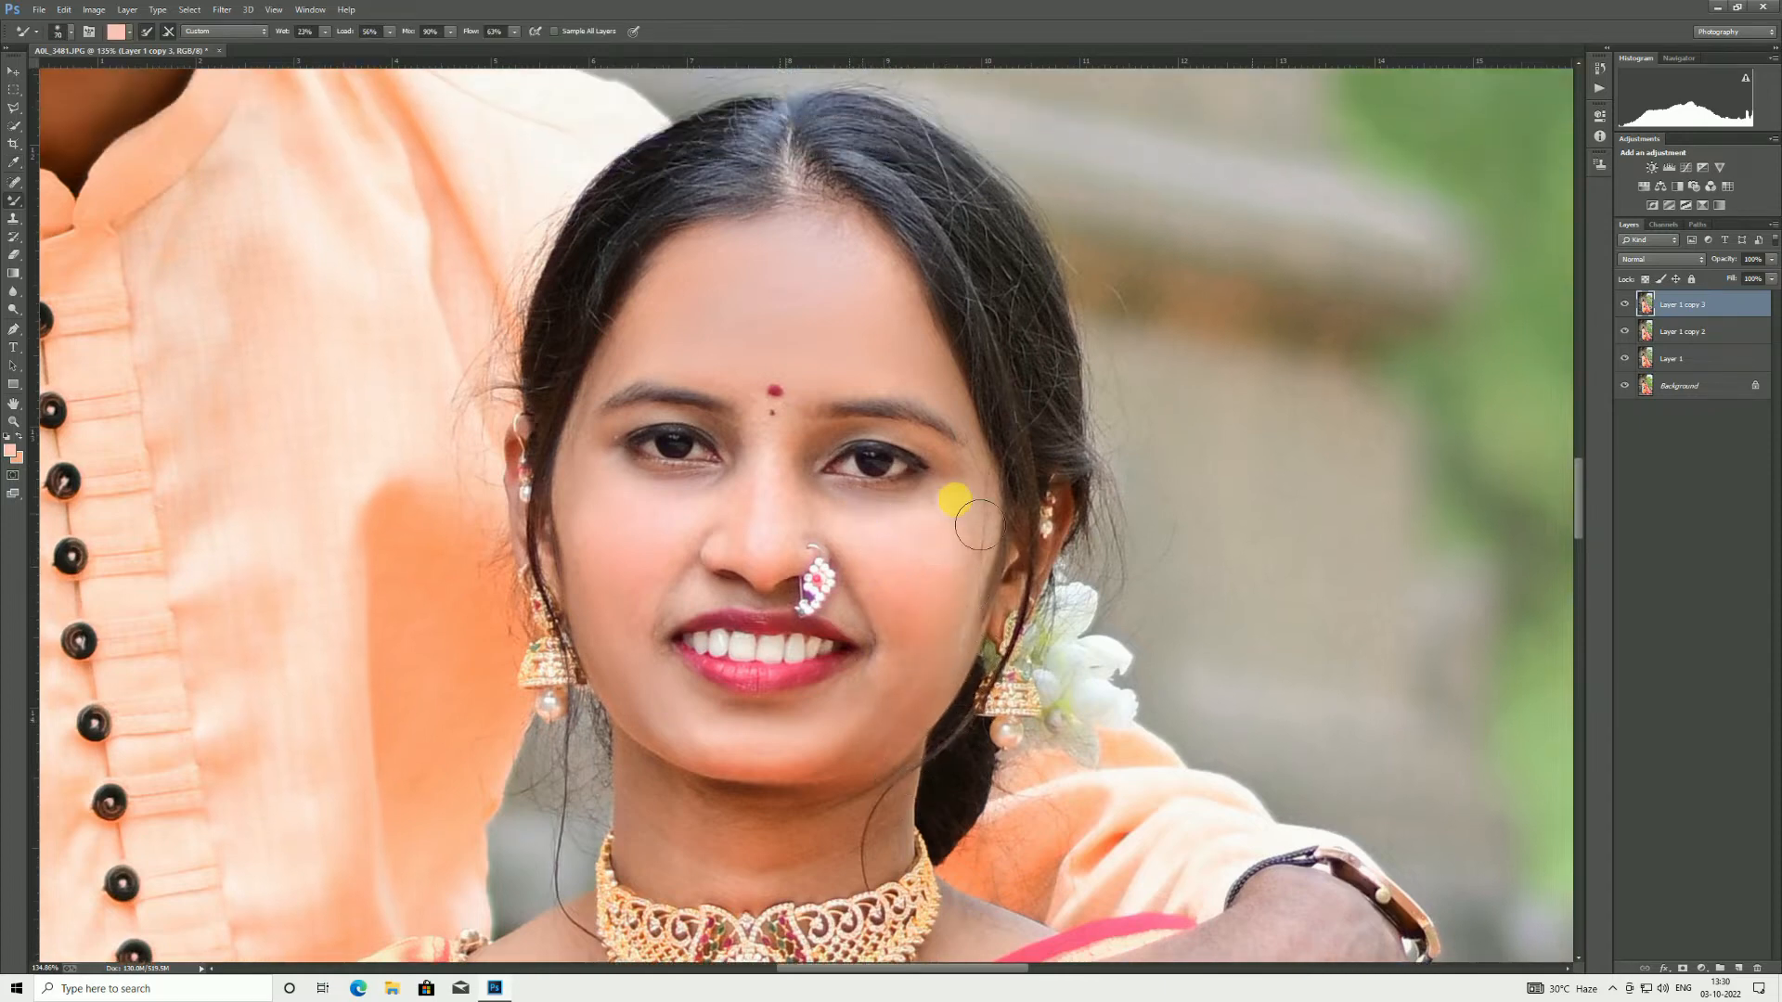
mouse_move(835, 515)
mouse_down()
mouse_move(909, 643)
mouse_move(839, 603)
mouse_up()
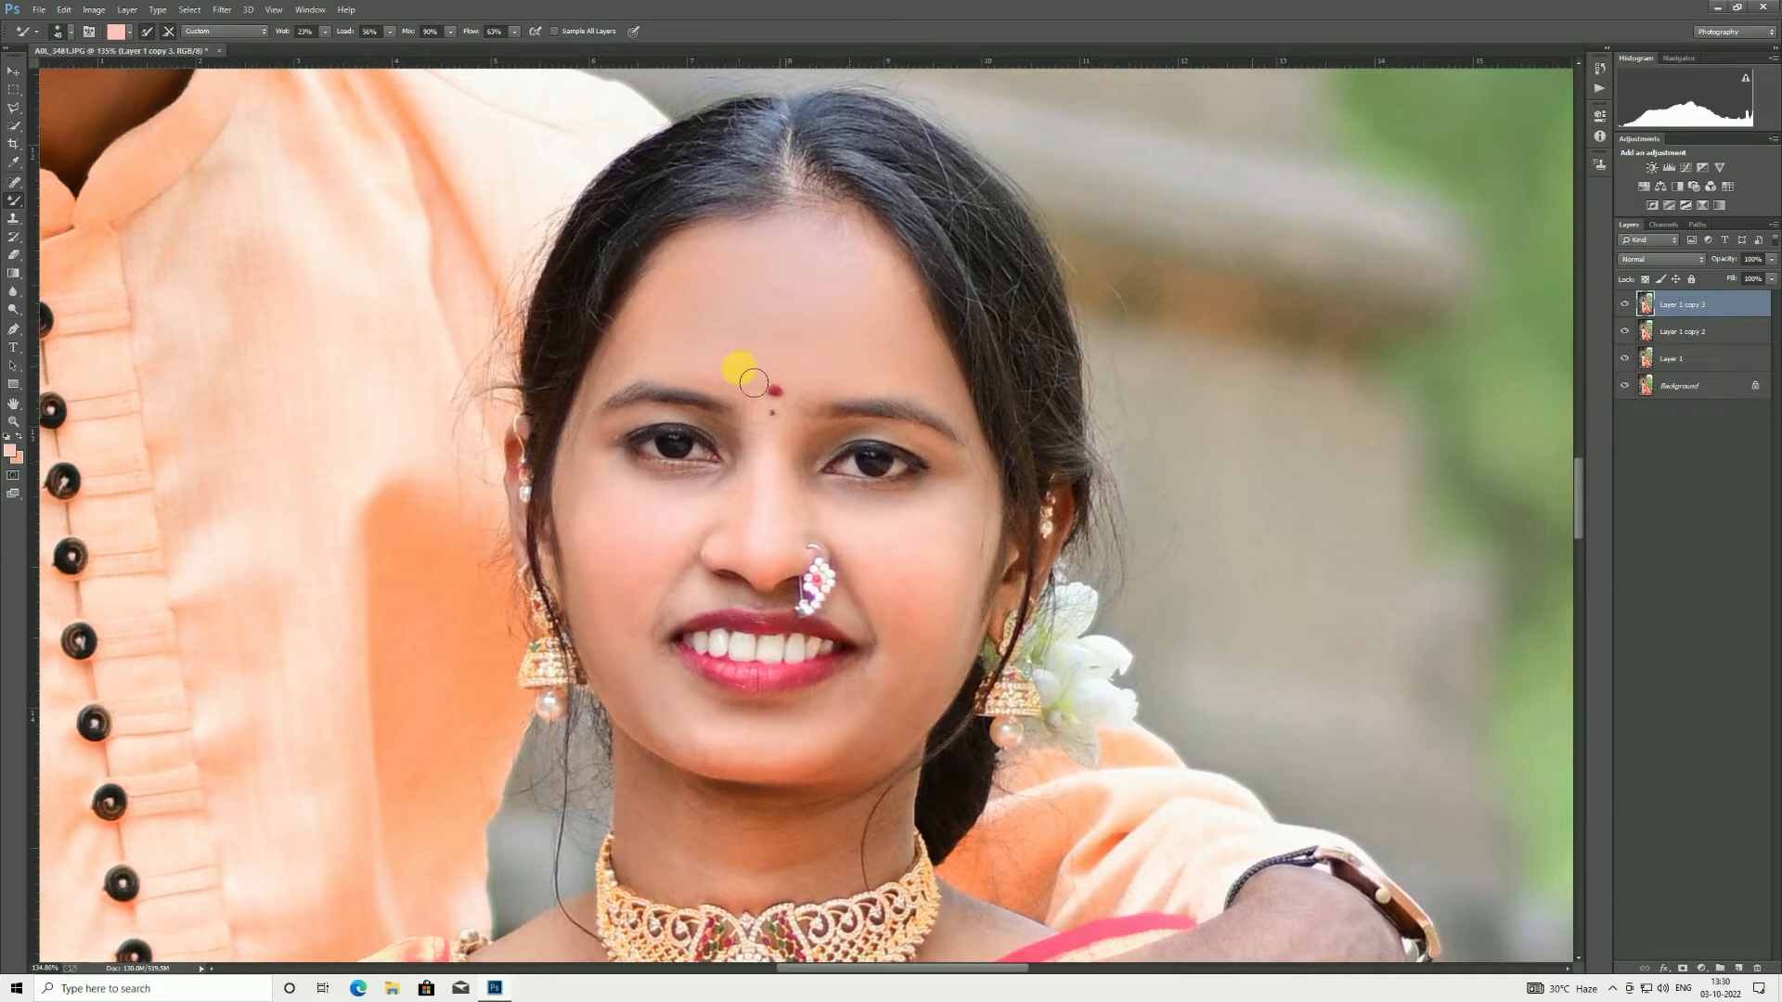
drag(740, 410, 620, 450)
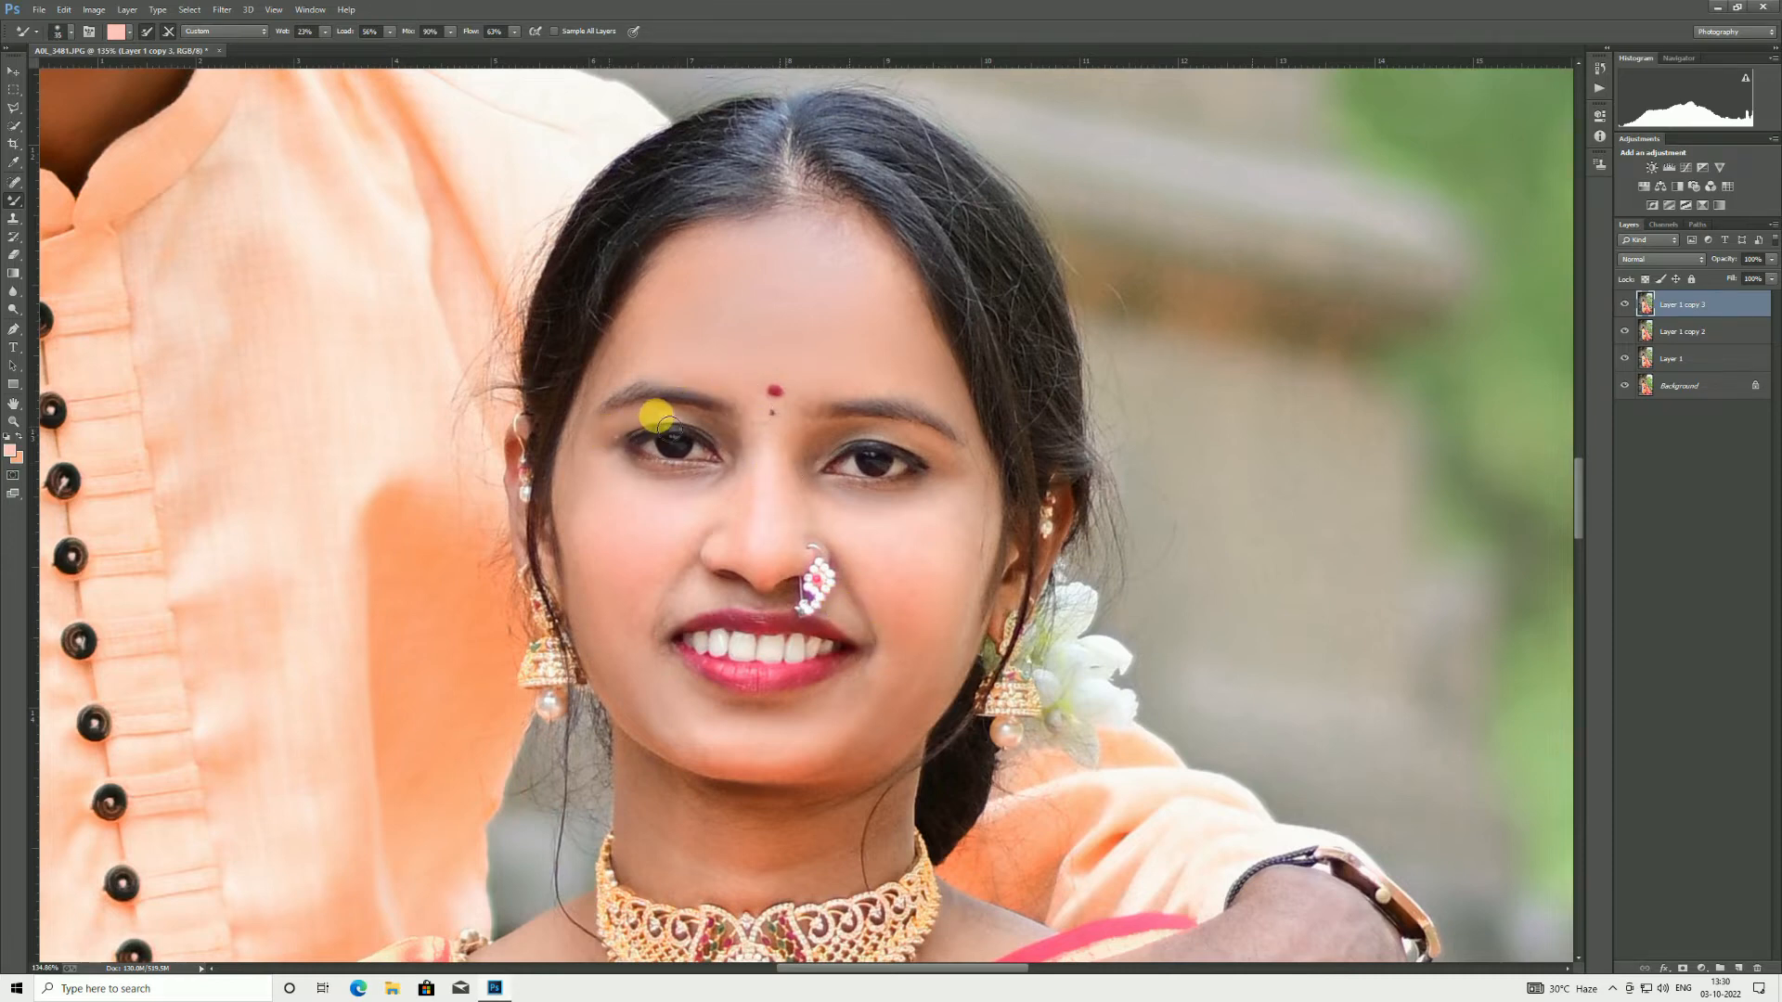
mouse_move(942, 471)
mouse_down()
mouse_move(812, 483)
mouse_move(856, 528)
mouse_up()
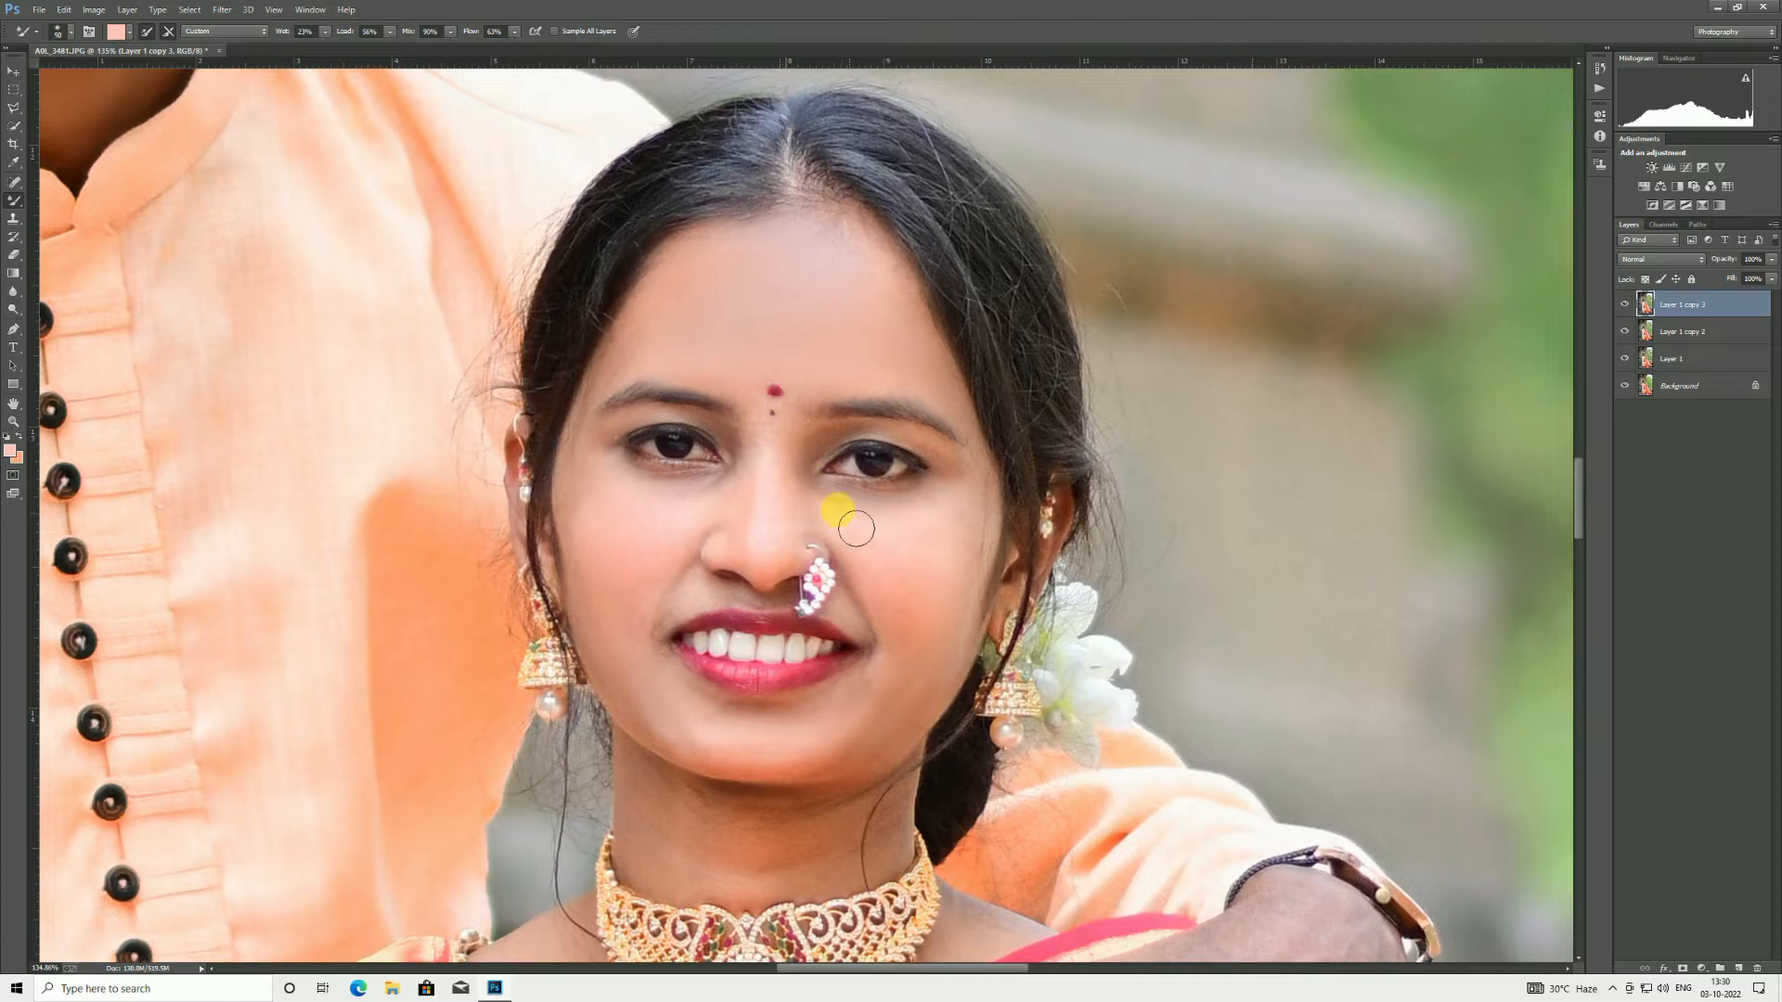
Step: Smooth the woman's chin area and the skin of her upper chest around the necklace
scroll(838, 615, down, 3)
mouse_move(740, 741)
mouse_down()
mouse_move(689, 658)
mouse_move(829, 689)
mouse_move(852, 671)
mouse_move(785, 677)
mouse_move(681, 617)
mouse_up()
scroll(554, 716, down, 3)
mouse_move(554, 715)
mouse_down()
mouse_move(594, 769)
mouse_move(594, 670)
mouse_move(727, 751)
mouse_up()
Step: Smooth the back of the man's hand on her shoulder with a large Mixer Brush, and his fingers with a smaller one
key(bracketright)
key(bracketright)
key(bracketright)
mouse_move(1323, 627)
mouse_down()
mouse_move(1255, 661)
mouse_move(1318, 627)
mouse_move(1335, 649)
mouse_move(1293, 709)
mouse_move(1368, 651)
mouse_move(1389, 720)
mouse_up()
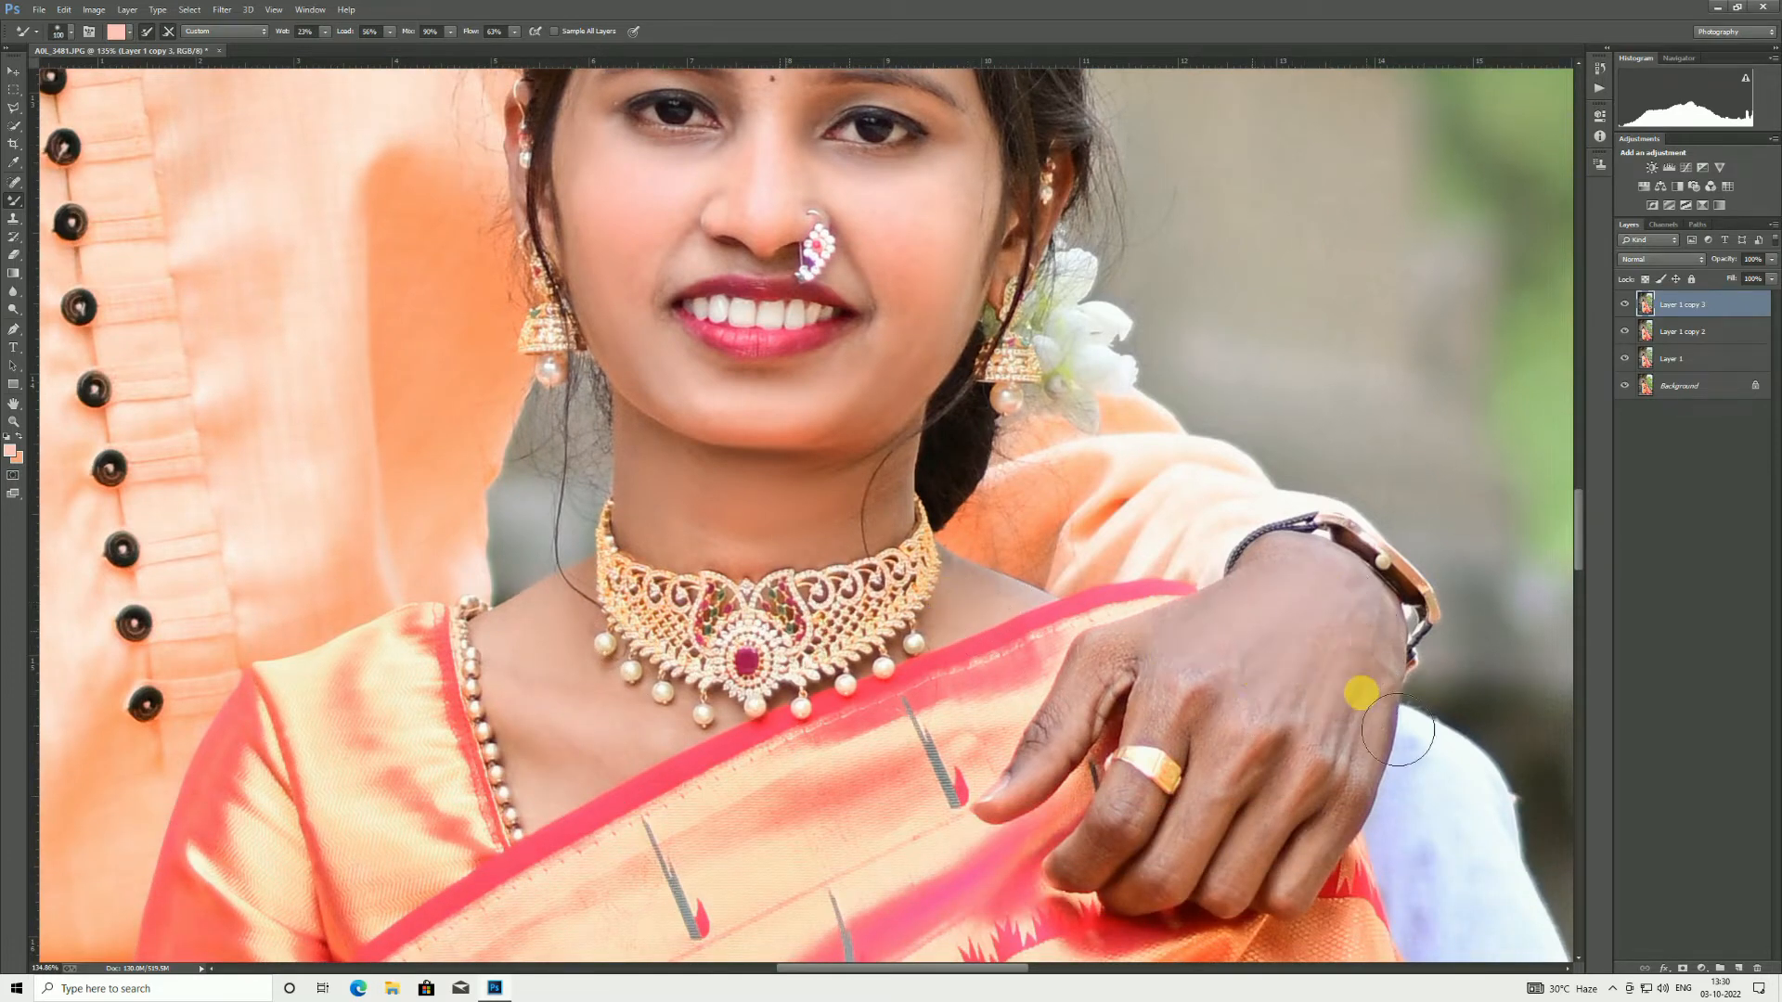
scroll(1361, 737, down, 1)
key(bracketleft)
key(bracketleft)
key(bracketleft)
scroll(1311, 721, down, 1)
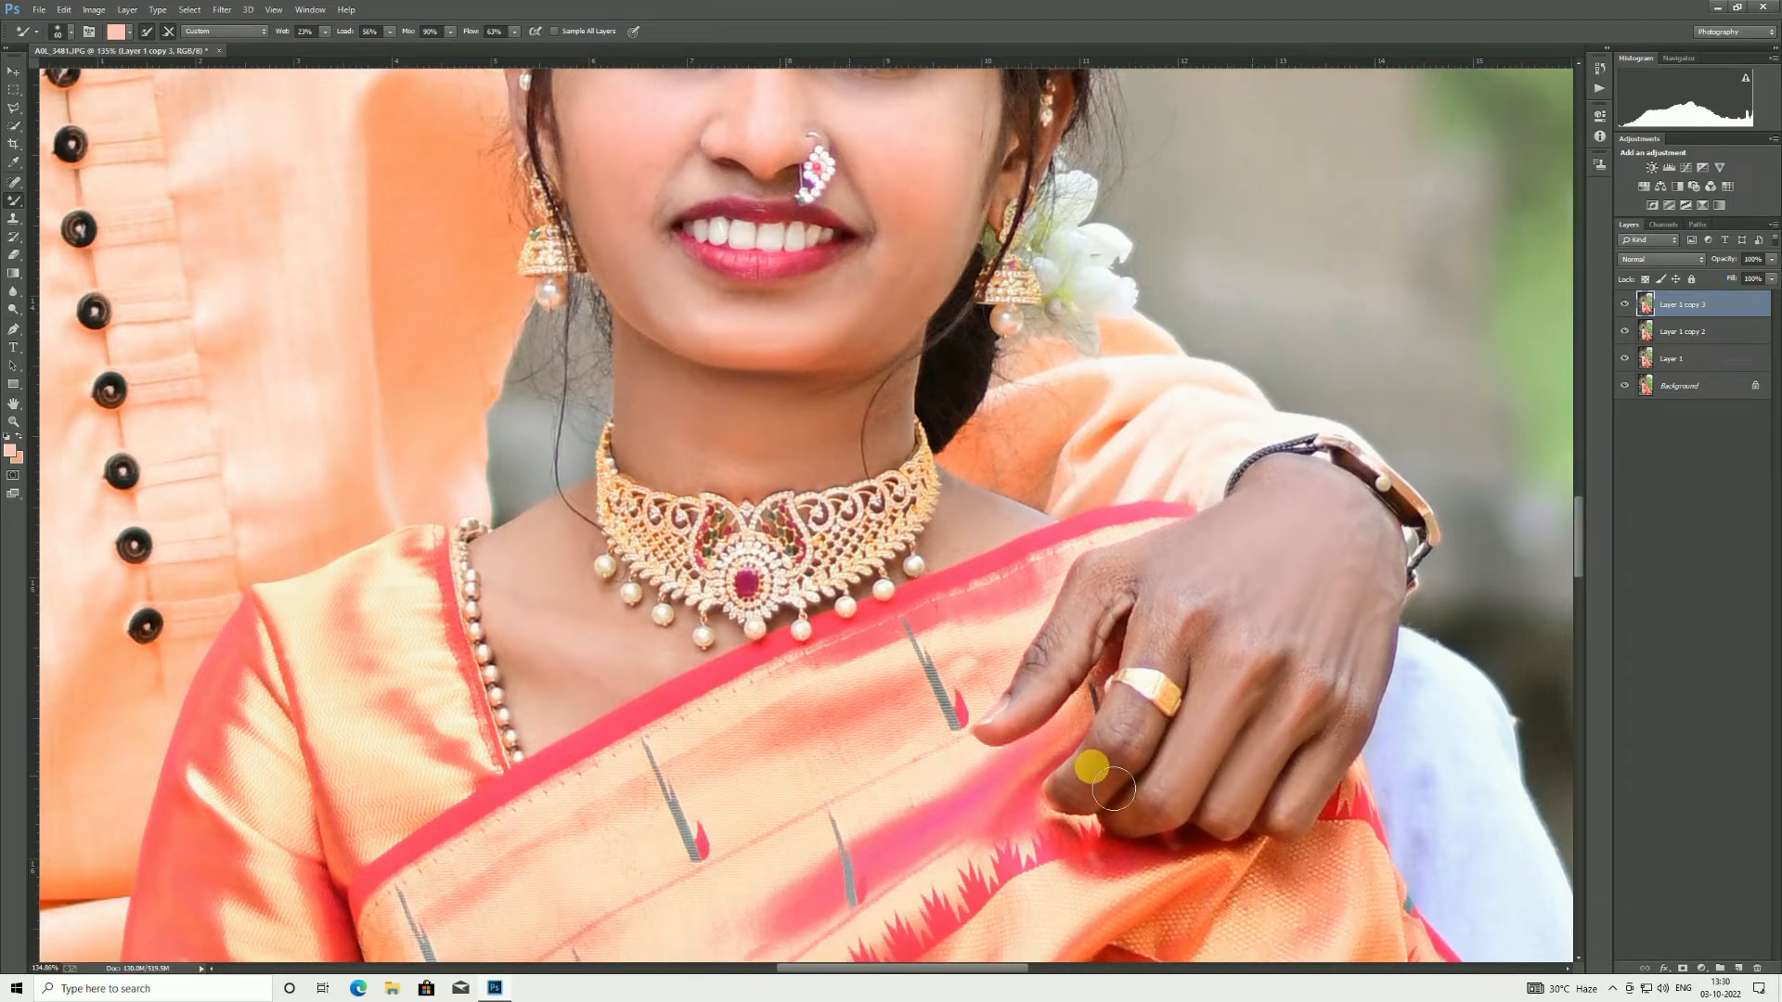
Step: Smooth the woman's wrist and her forearm above the bangles using an enlarged Mixer Brush
click(13, 421)
right_click(422, 434)
click(424, 436)
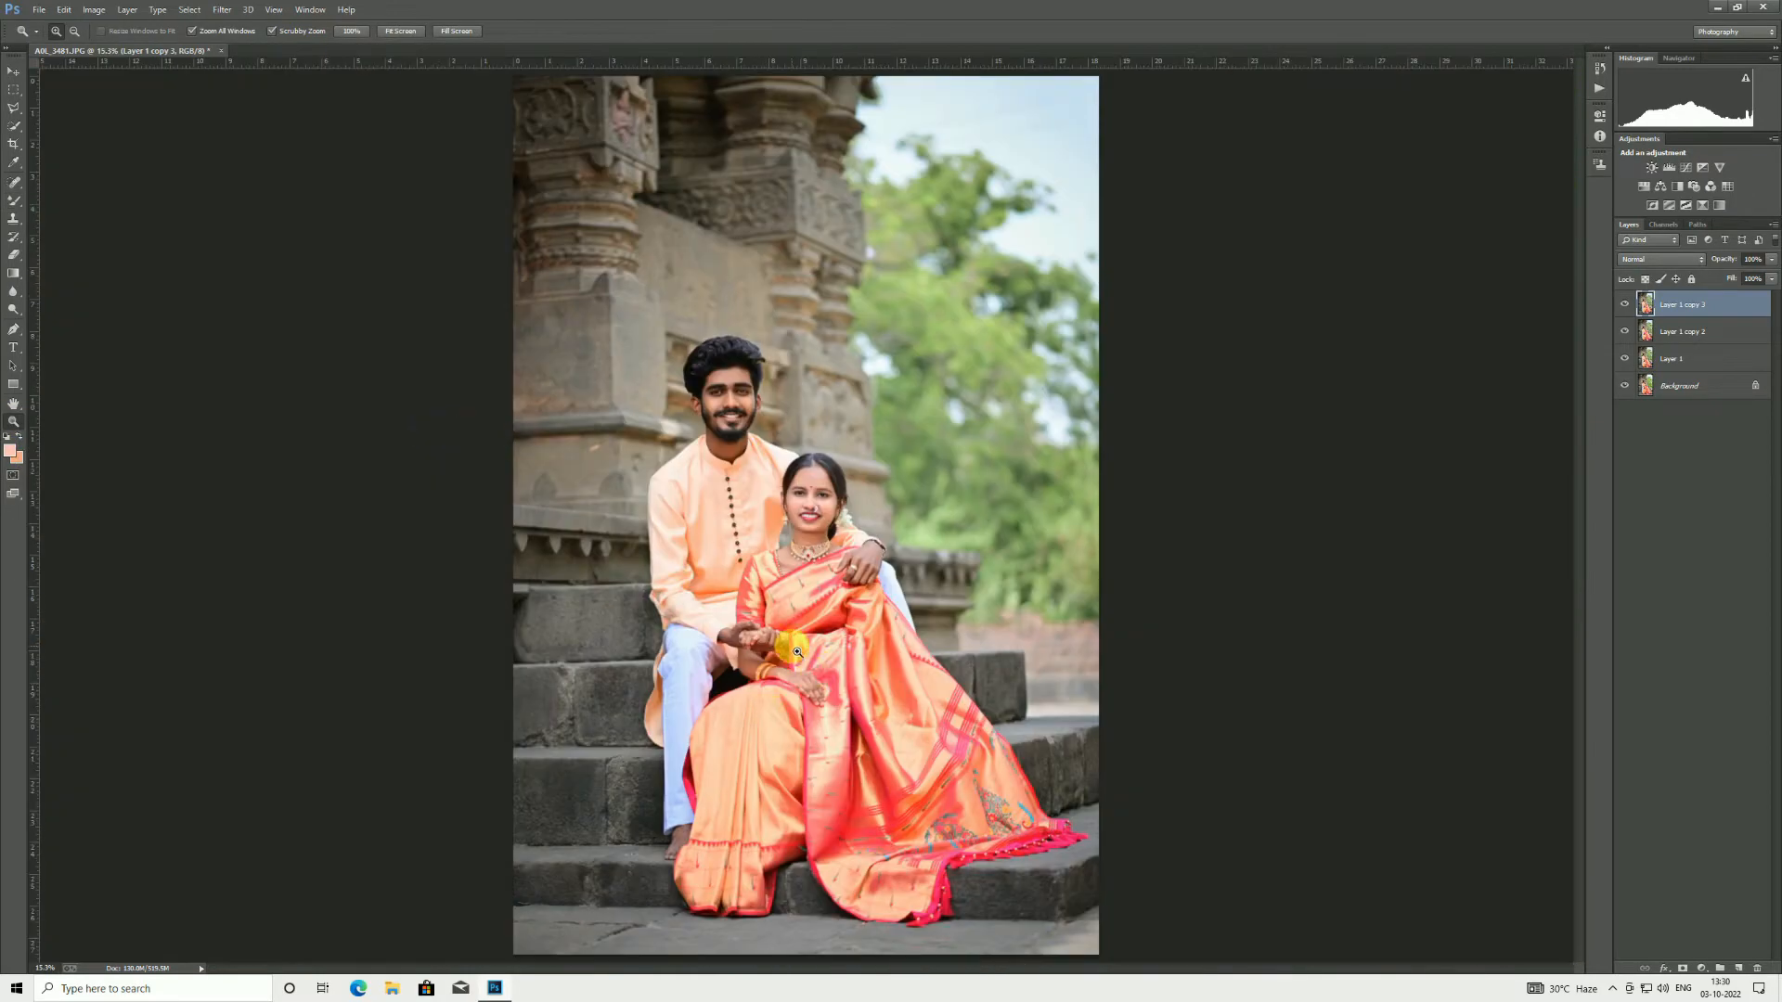
drag(796, 651, 814, 743)
drag(835, 645, 846, 771)
scroll(835, 757, down, 2)
key(b)
scroll(831, 686, down, 2)
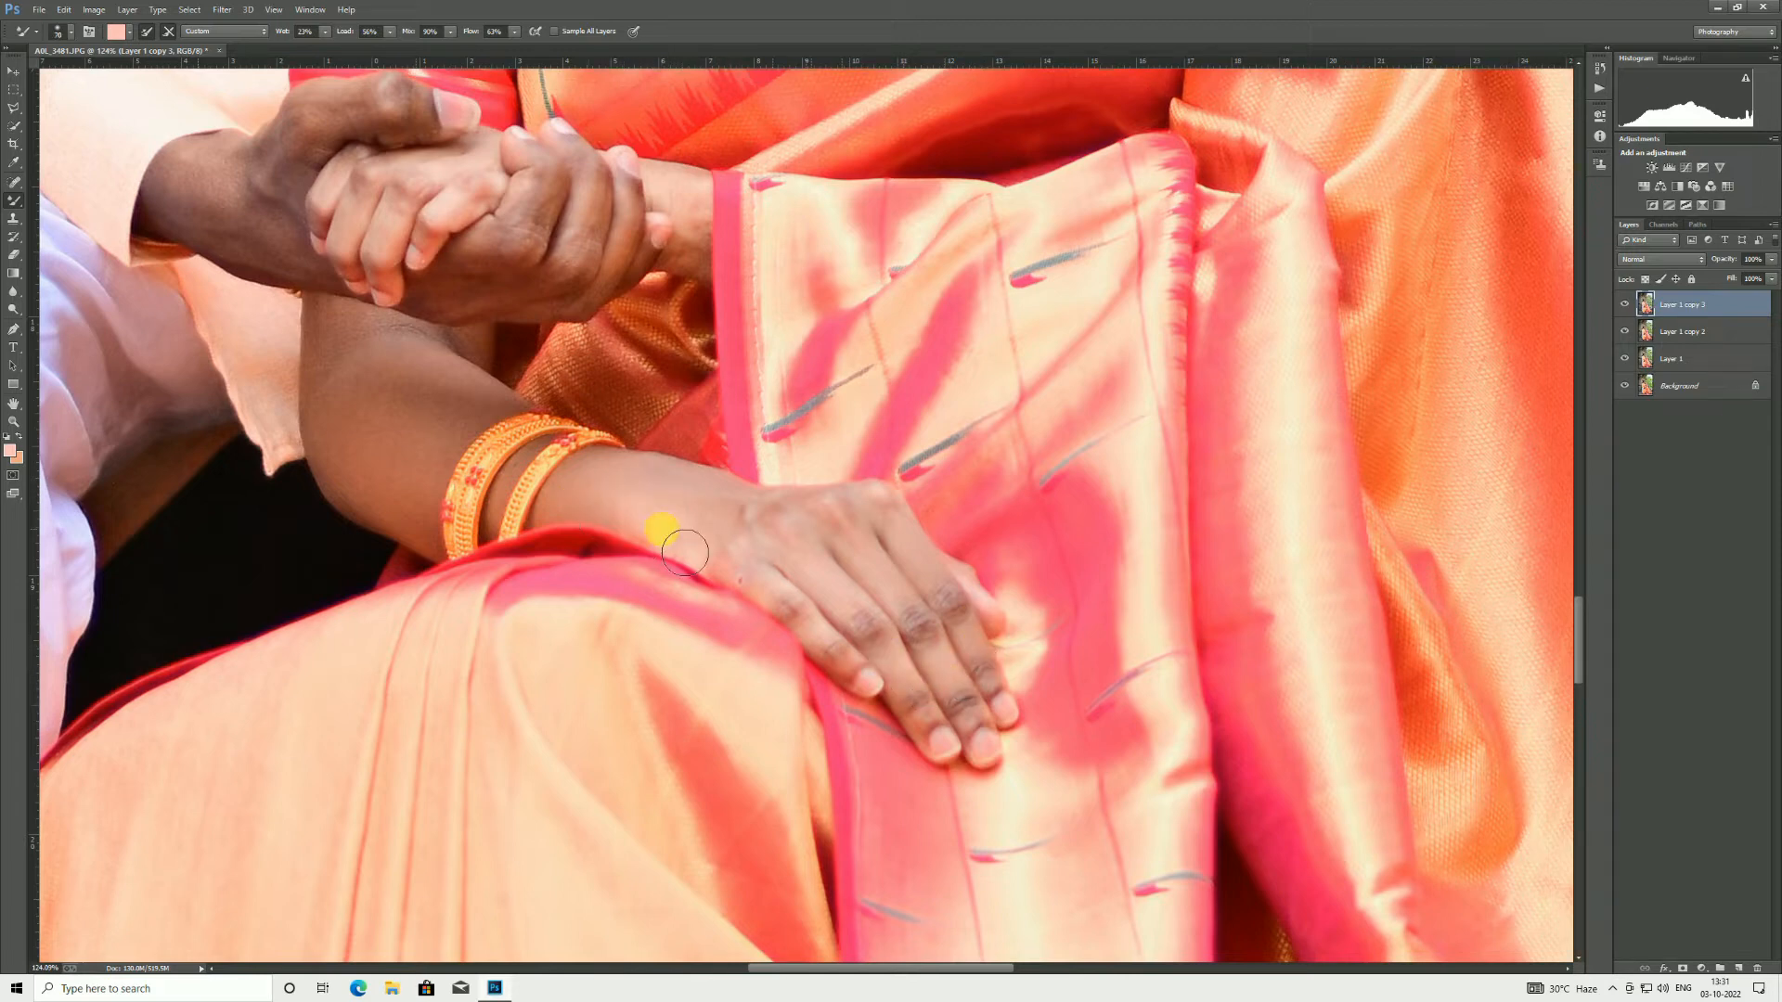
key(bracketright)
key(bracketright)
key(bracketright)
key(bracketright)
key(bracketright)
key(bracketright)
mouse_move(365, 380)
mouse_down()
mouse_move(404, 517)
mouse_move(414, 411)
mouse_move(479, 431)
mouse_move(471, 449)
mouse_move(418, 366)
mouse_move(382, 394)
mouse_move(428, 522)
mouse_move(484, 449)
mouse_move(413, 461)
mouse_move(418, 406)
mouse_move(362, 343)
mouse_move(345, 377)
mouse_move(356, 484)
mouse_move(435, 537)
mouse_move(403, 355)
mouse_move(362, 332)
mouse_move(485, 369)
mouse_up()
key(bracketleft)
key(bracketleft)
key(bracketleft)
Step: Smooth the skin of the man's bare foot below the trouser hem with the Mixer Brush
click(12, 425)
right_click(447, 336)
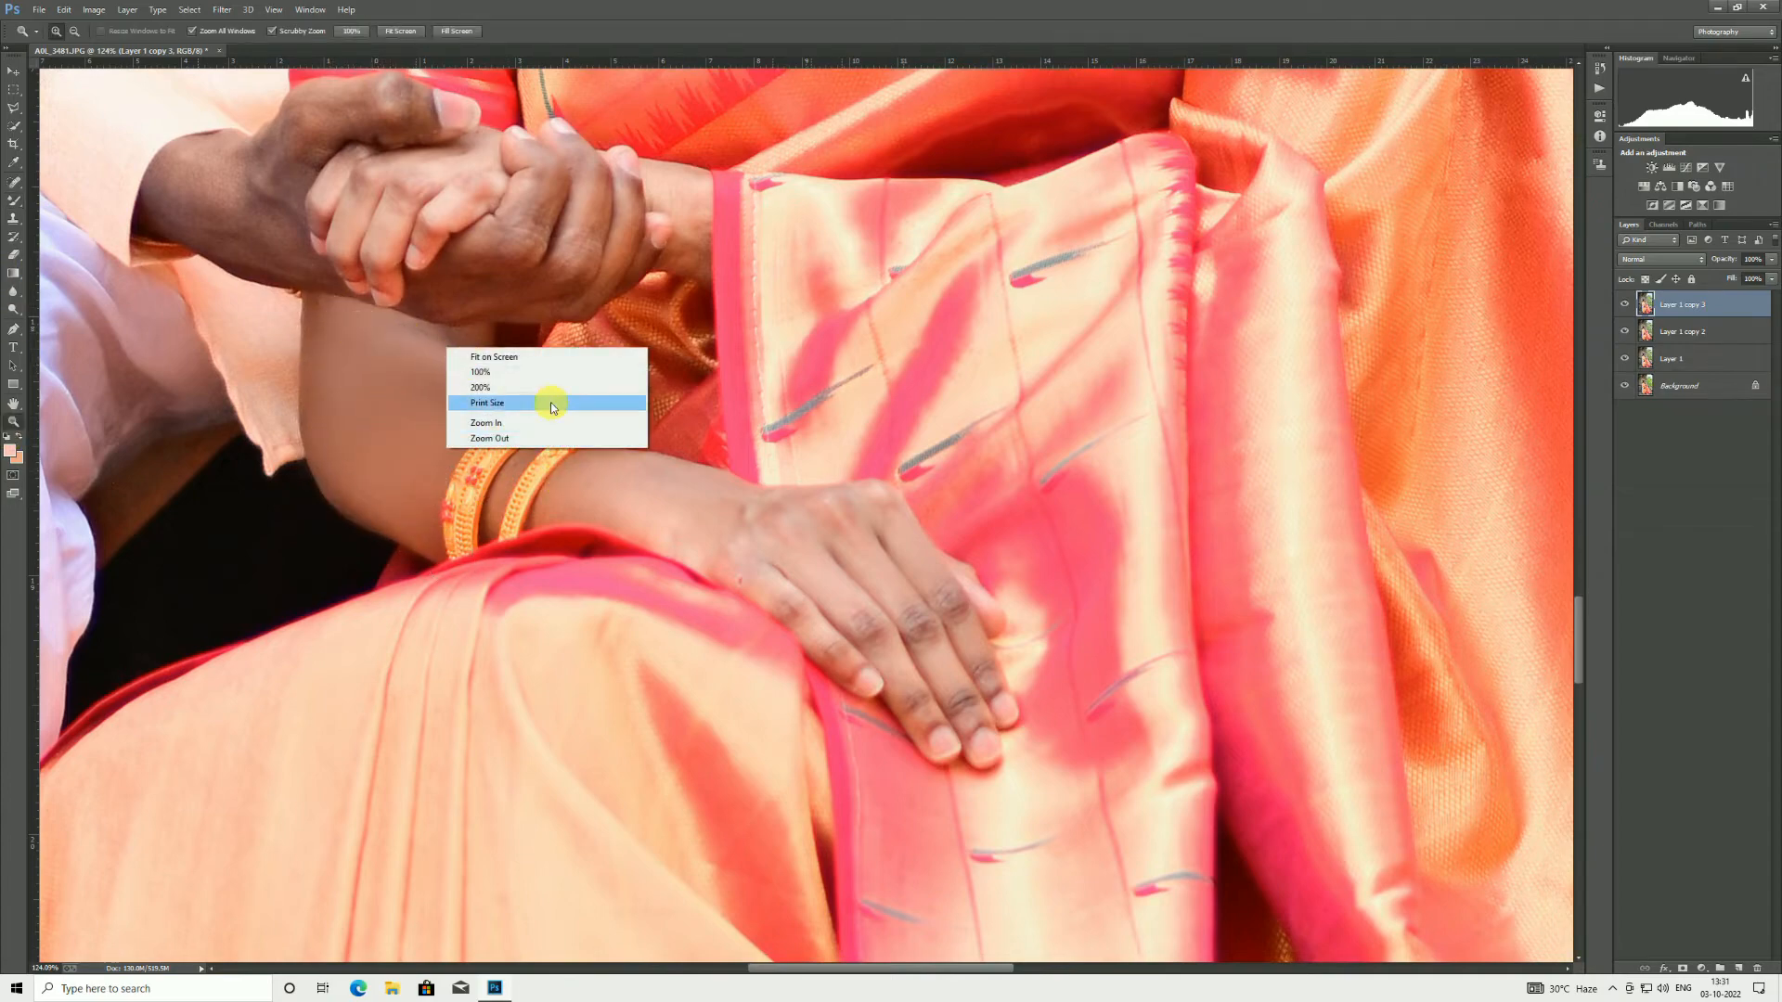
click(557, 349)
click(666, 882)
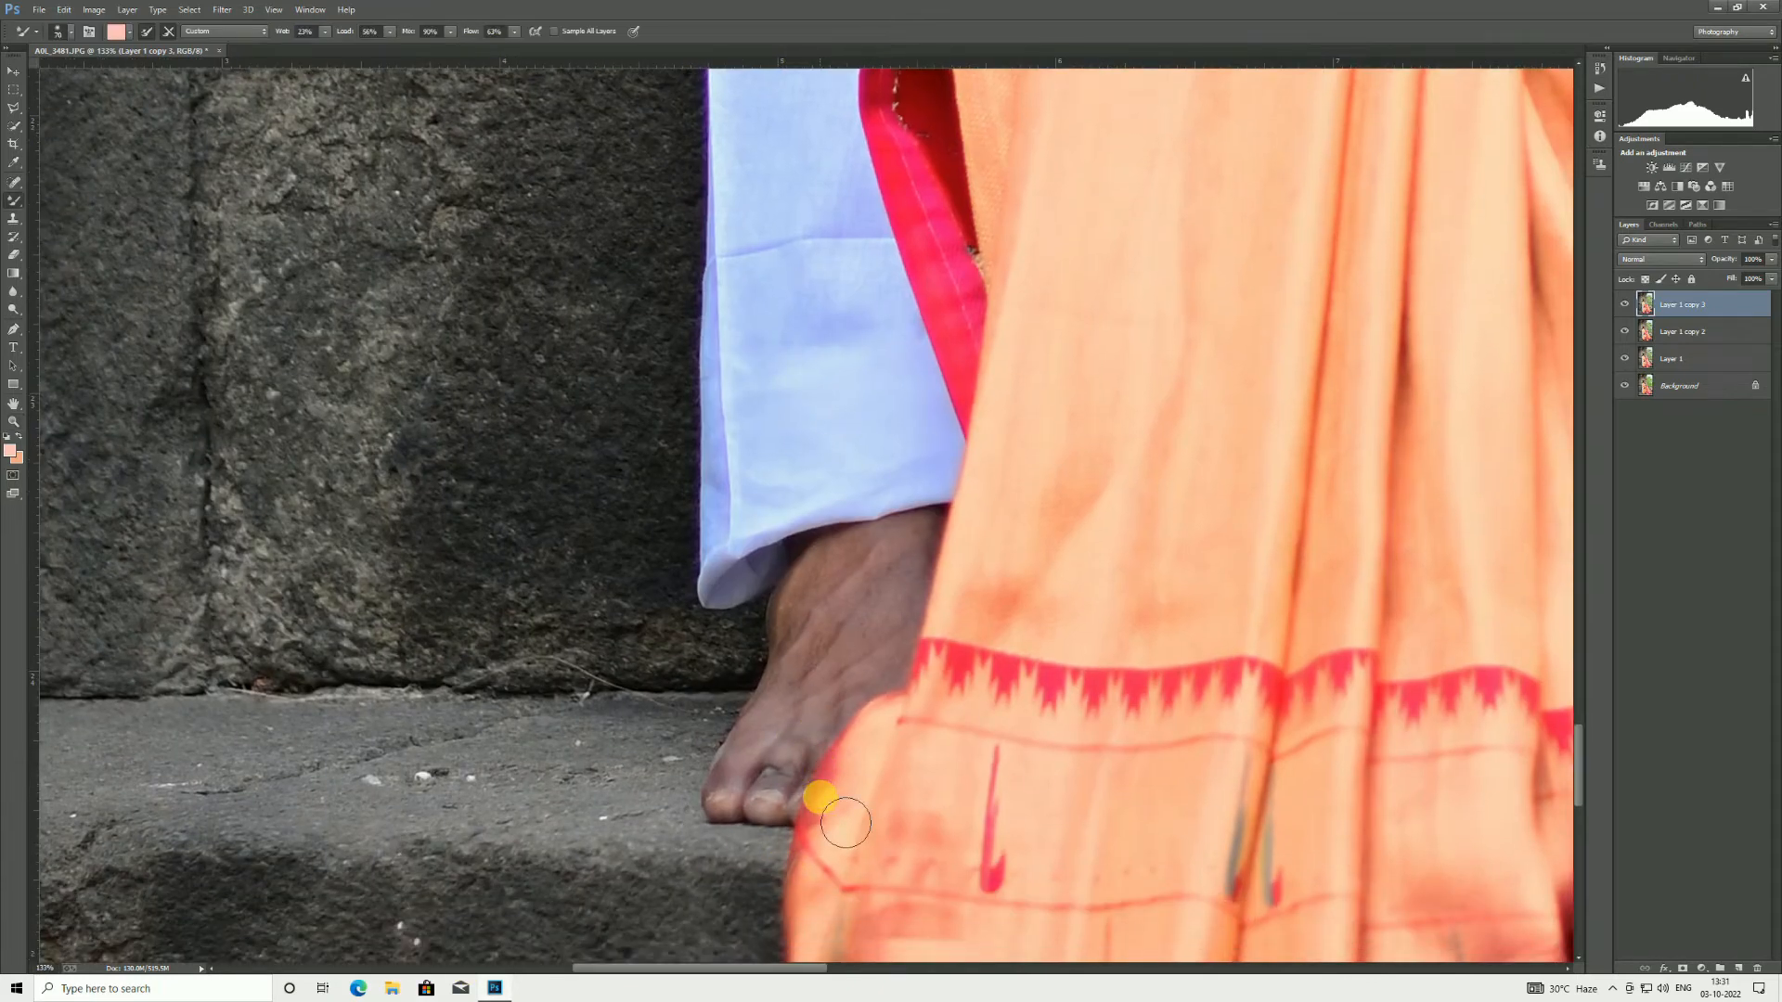
key(b)
mouse_move(872, 562)
mouse_down()
mouse_move(852, 547)
mouse_move(903, 558)
mouse_move(799, 686)
mouse_move(895, 616)
mouse_move(919, 531)
mouse_move(815, 615)
mouse_move(934, 504)
mouse_move(849, 640)
mouse_move(780, 704)
mouse_move(939, 550)
mouse_move(856, 523)
mouse_move(905, 501)
mouse_up()
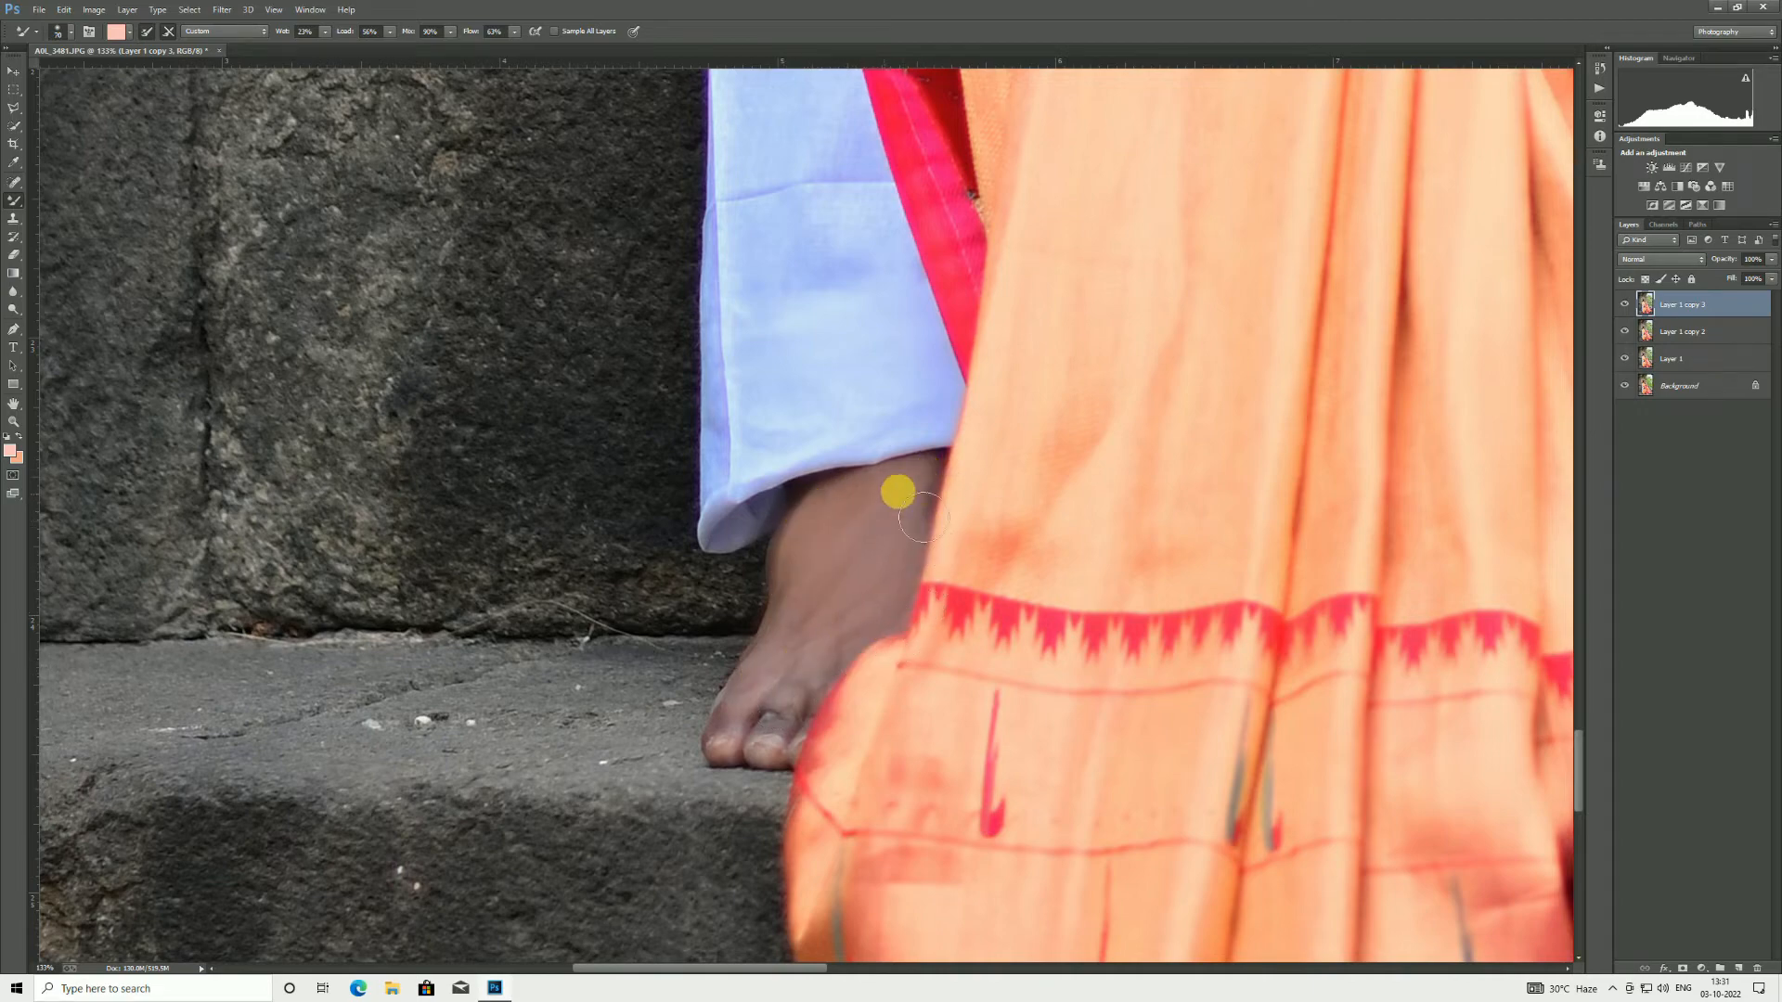
Step: Blend the skin of the couple's clasped hands and the woman's wrist beside the saree border
click(13, 420)
key(ctrl+0)
mouse_move(702, 803)
mouse_down()
mouse_move(863, 827)
mouse_move(736, 640)
mouse_move(636, 668)
mouse_move(824, 811)
mouse_up()
key(b)
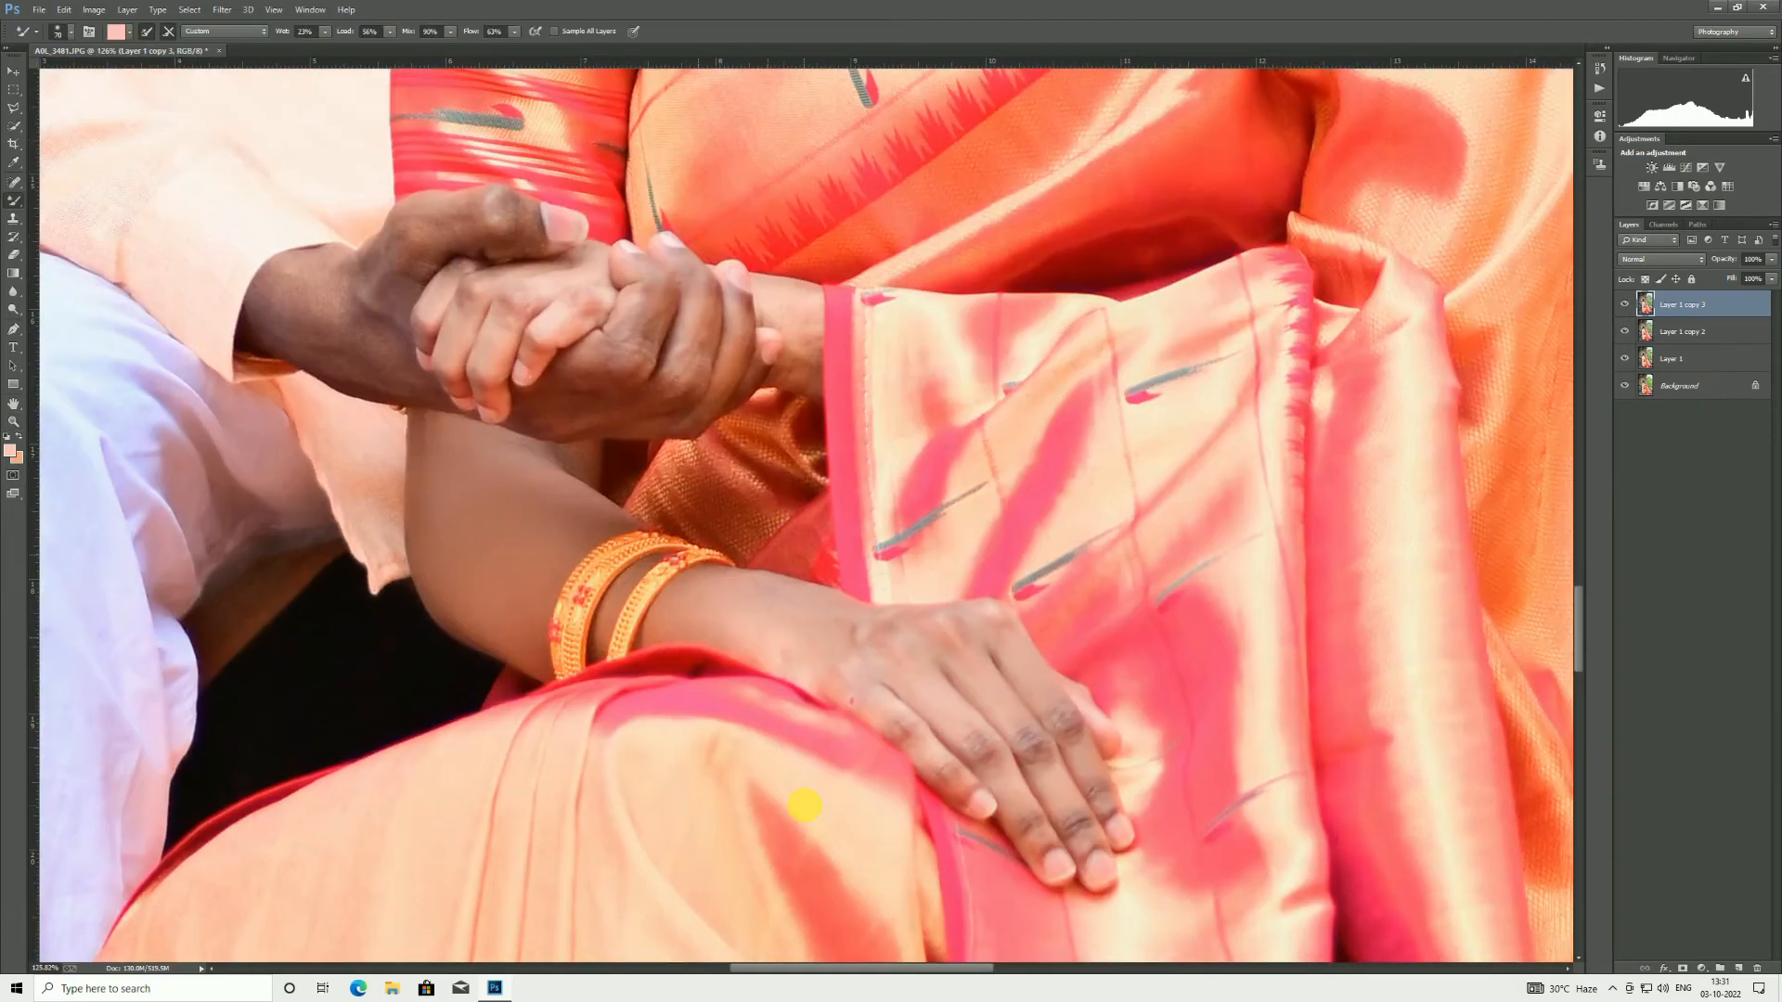
scroll(906, 577, down, 1)
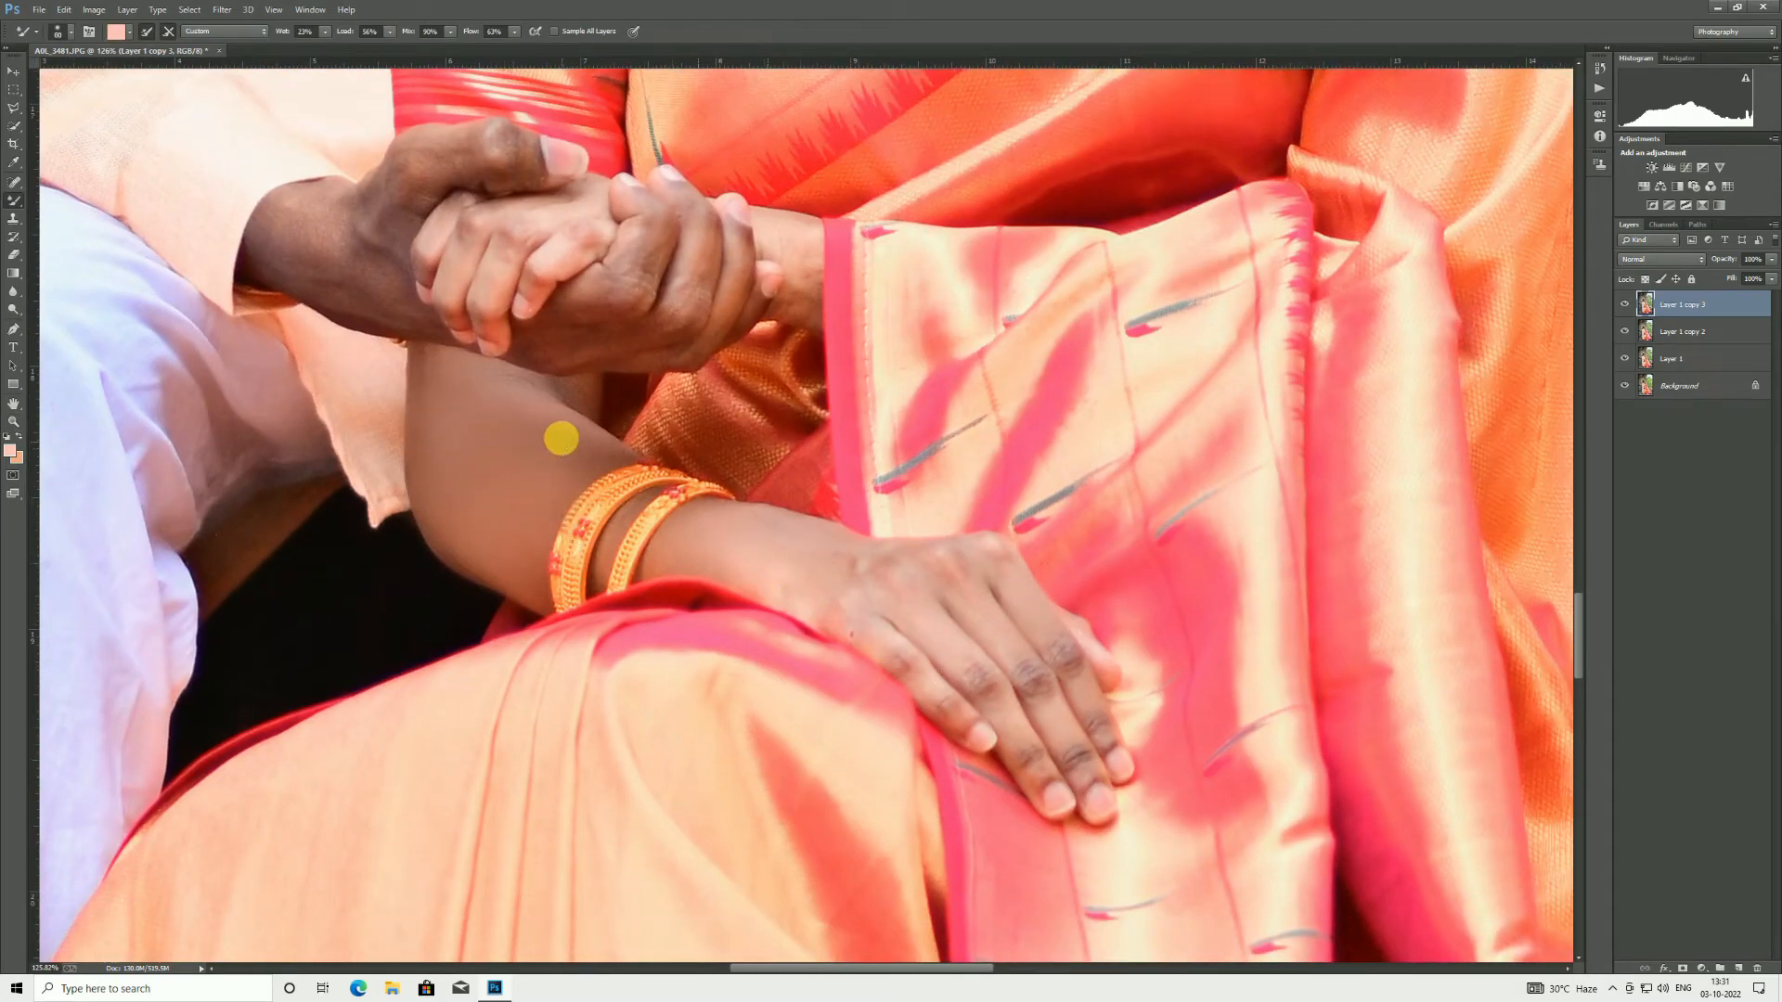
scroll(427, 464, up, 1)
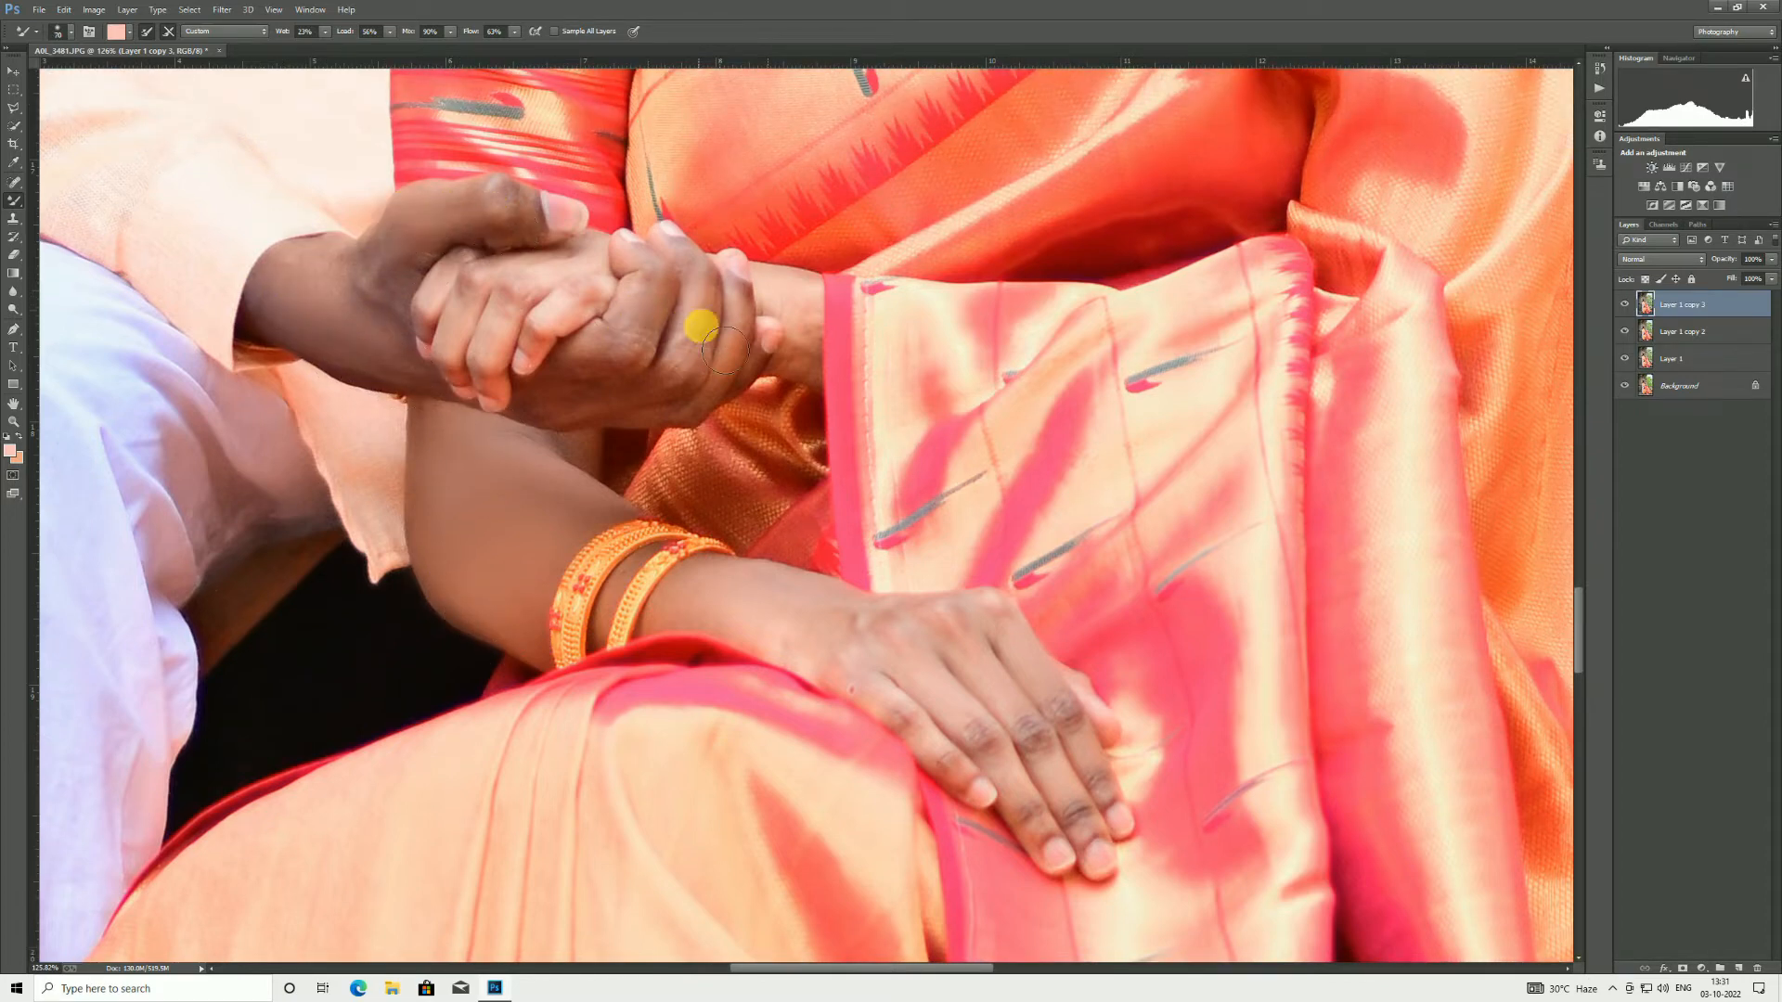
key(bracketright)
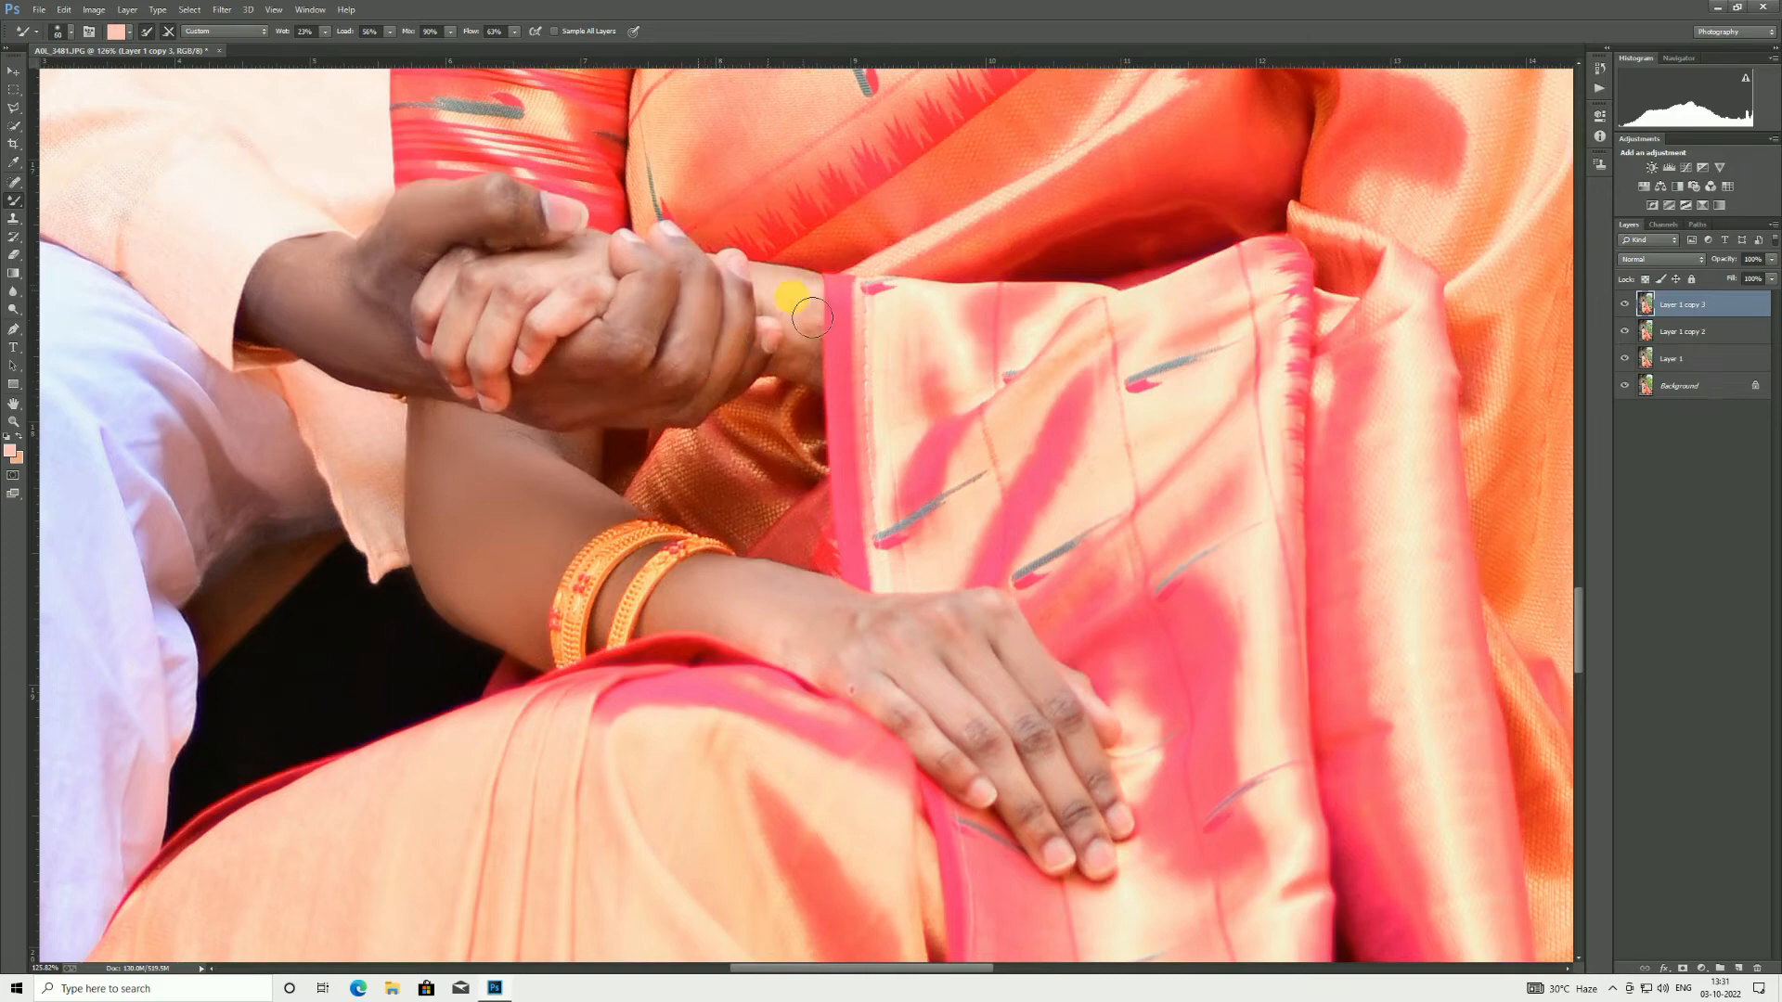
Step: Smooth the skin around the woman's mouth and above her upper lip with the Mixer Brush
click(13, 422)
right_click(554, 374)
click(554, 374)
drag(809, 559, 810, 559)
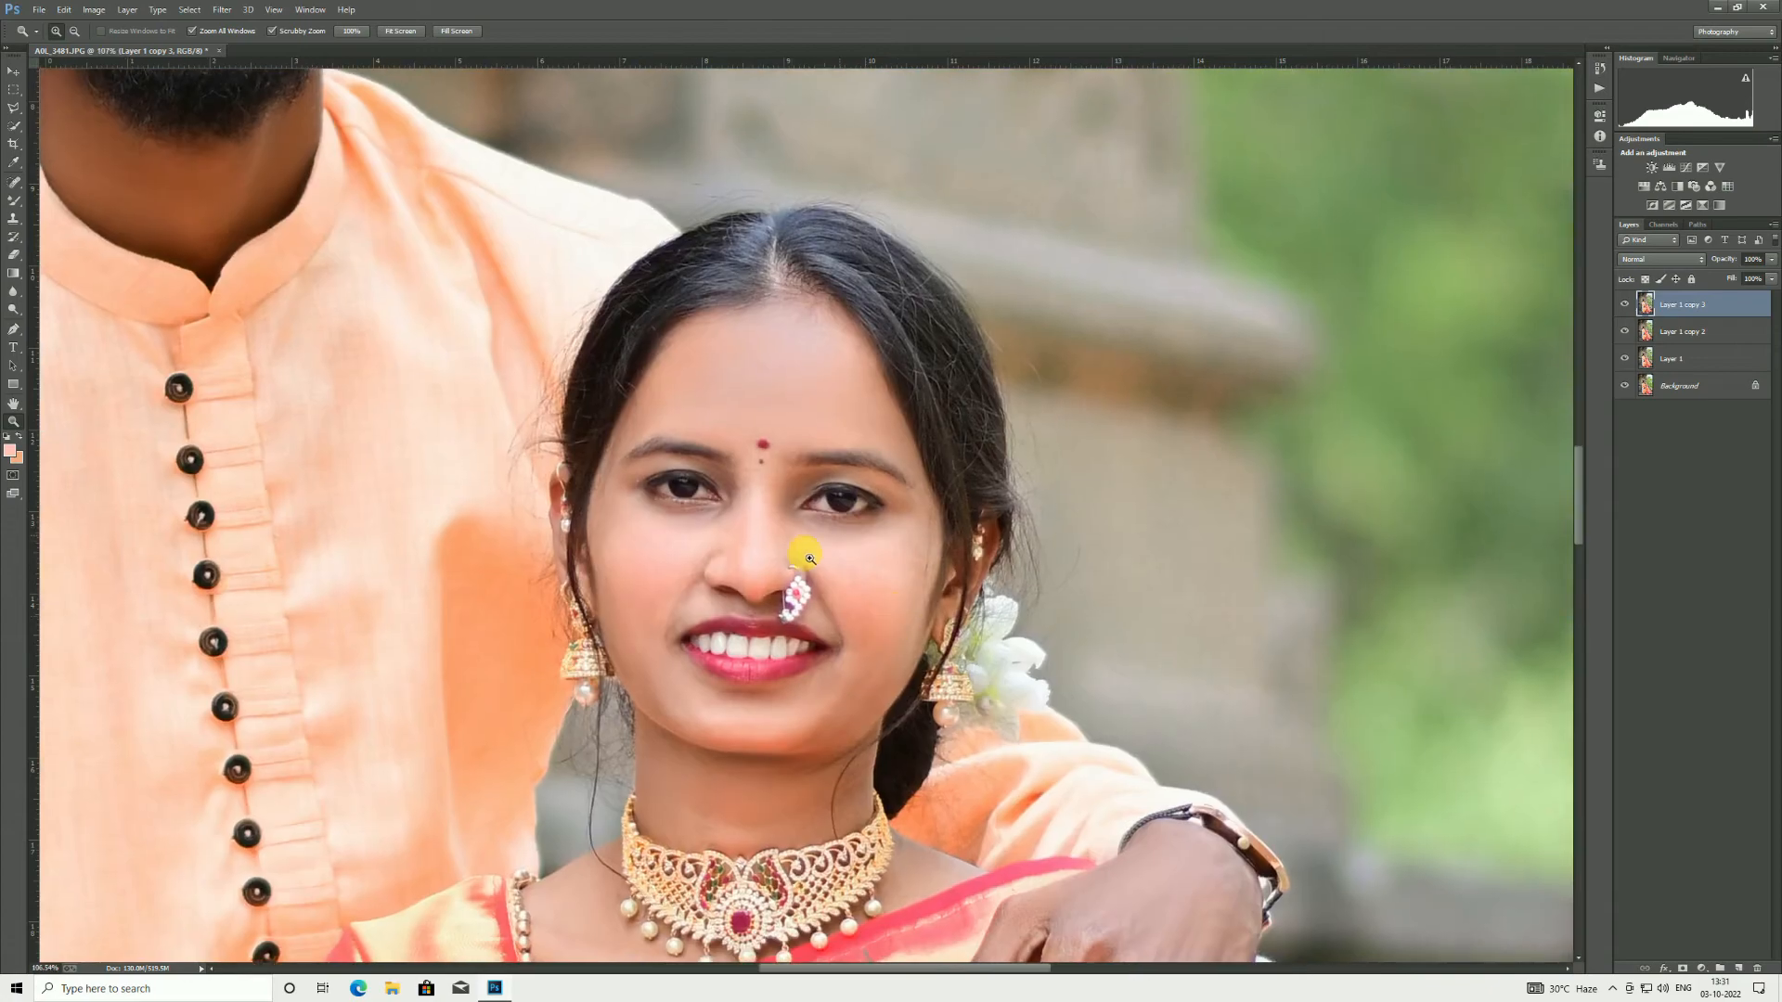
drag(760, 668, 640, 709)
drag(598, 584, 589, 581)
key(b)
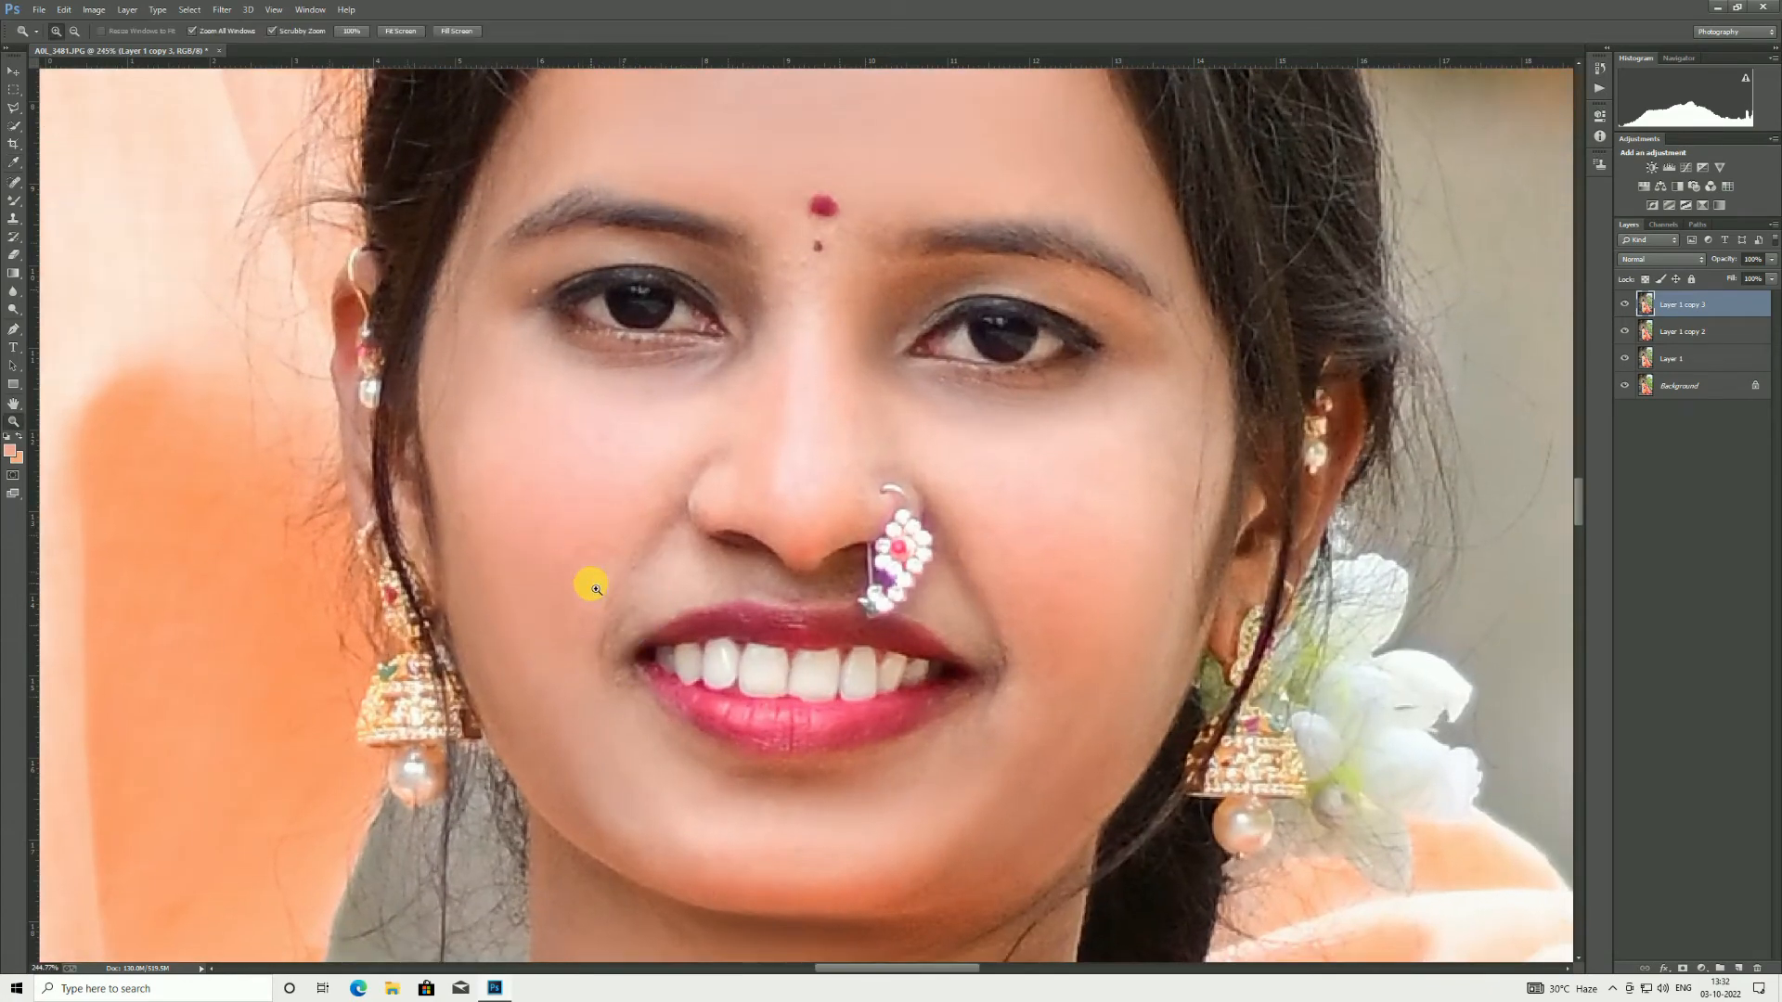
scroll(588, 600, down, 1)
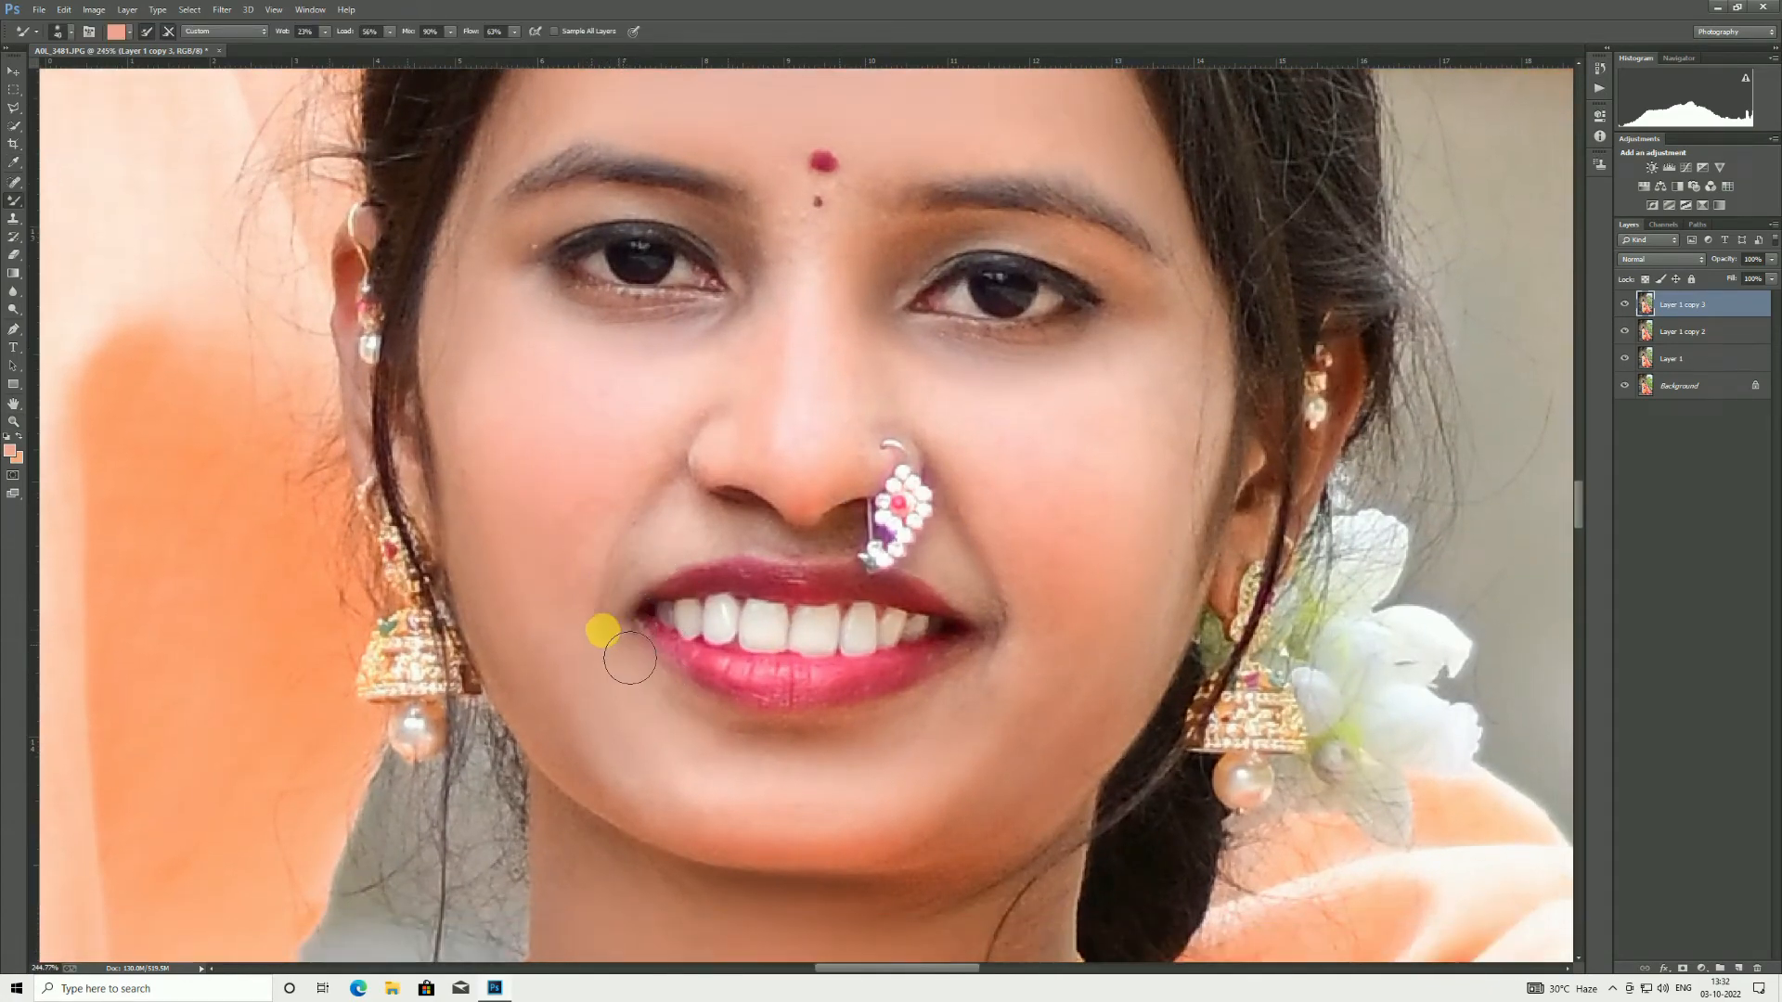
key(bracketright)
key(bracketright)
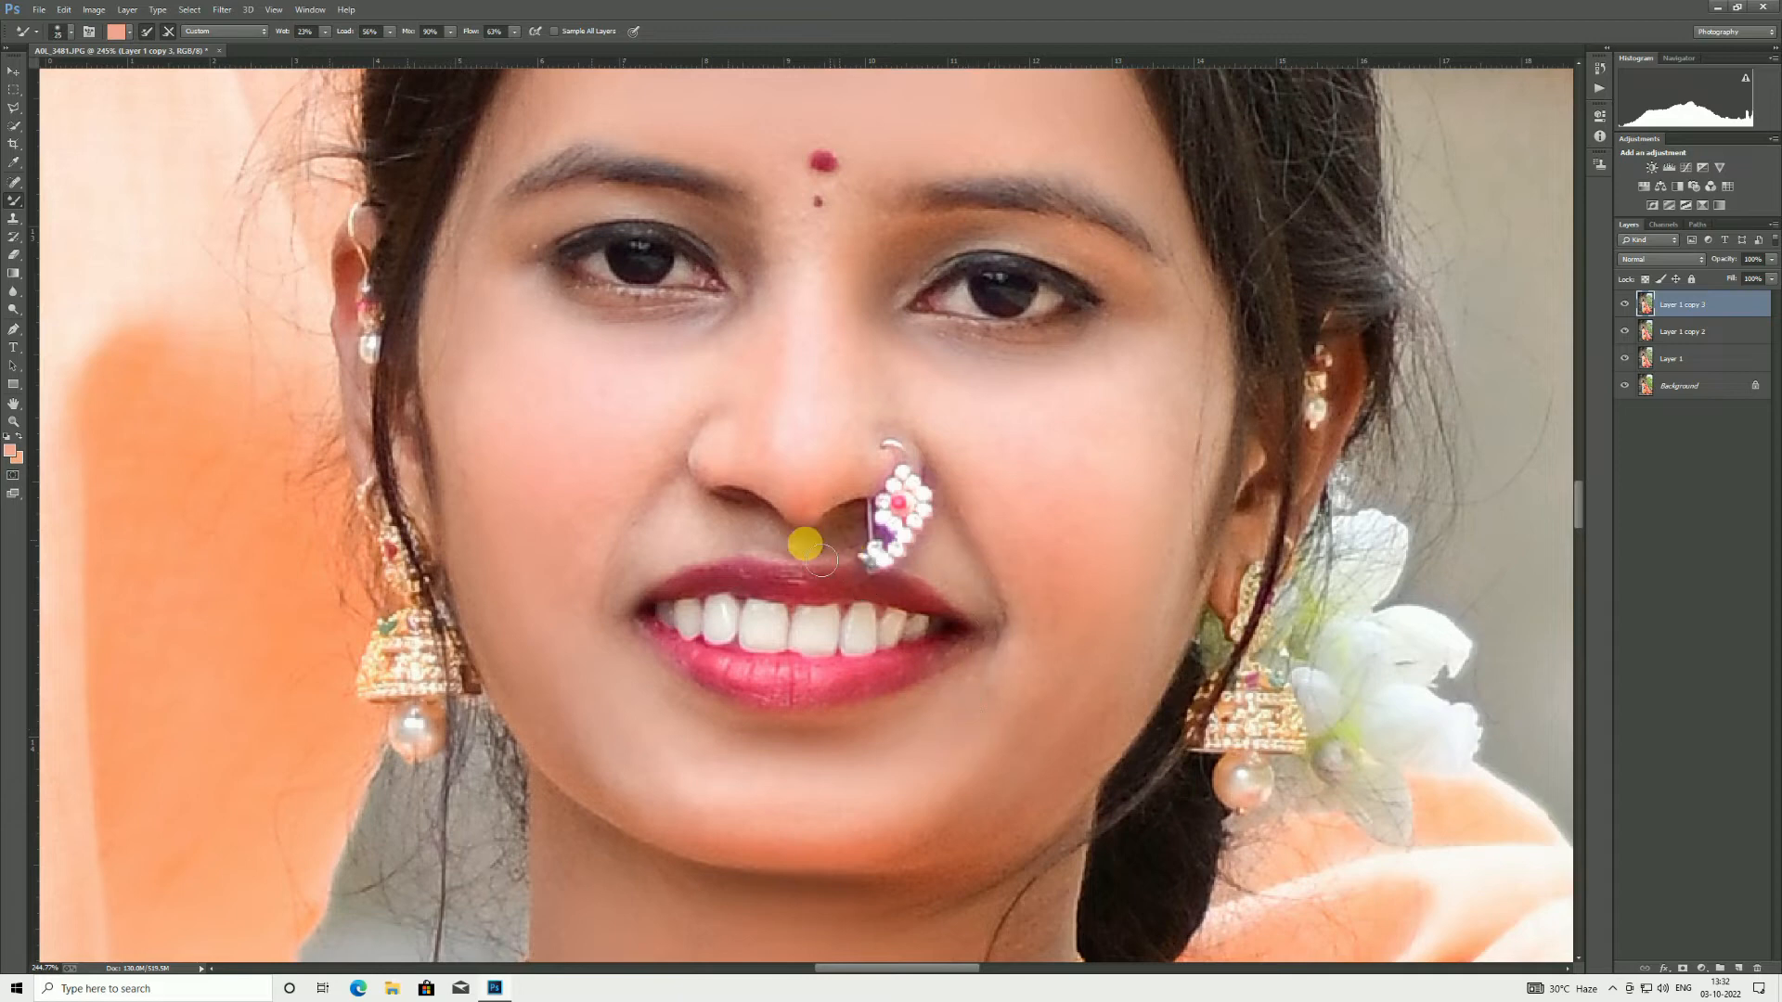
Step: Blend the skin at the inner corner of the woman's eye and on her eyelids with a smaller Mixer Brush
scroll(720, 513, up, 2)
key(bracketleft)
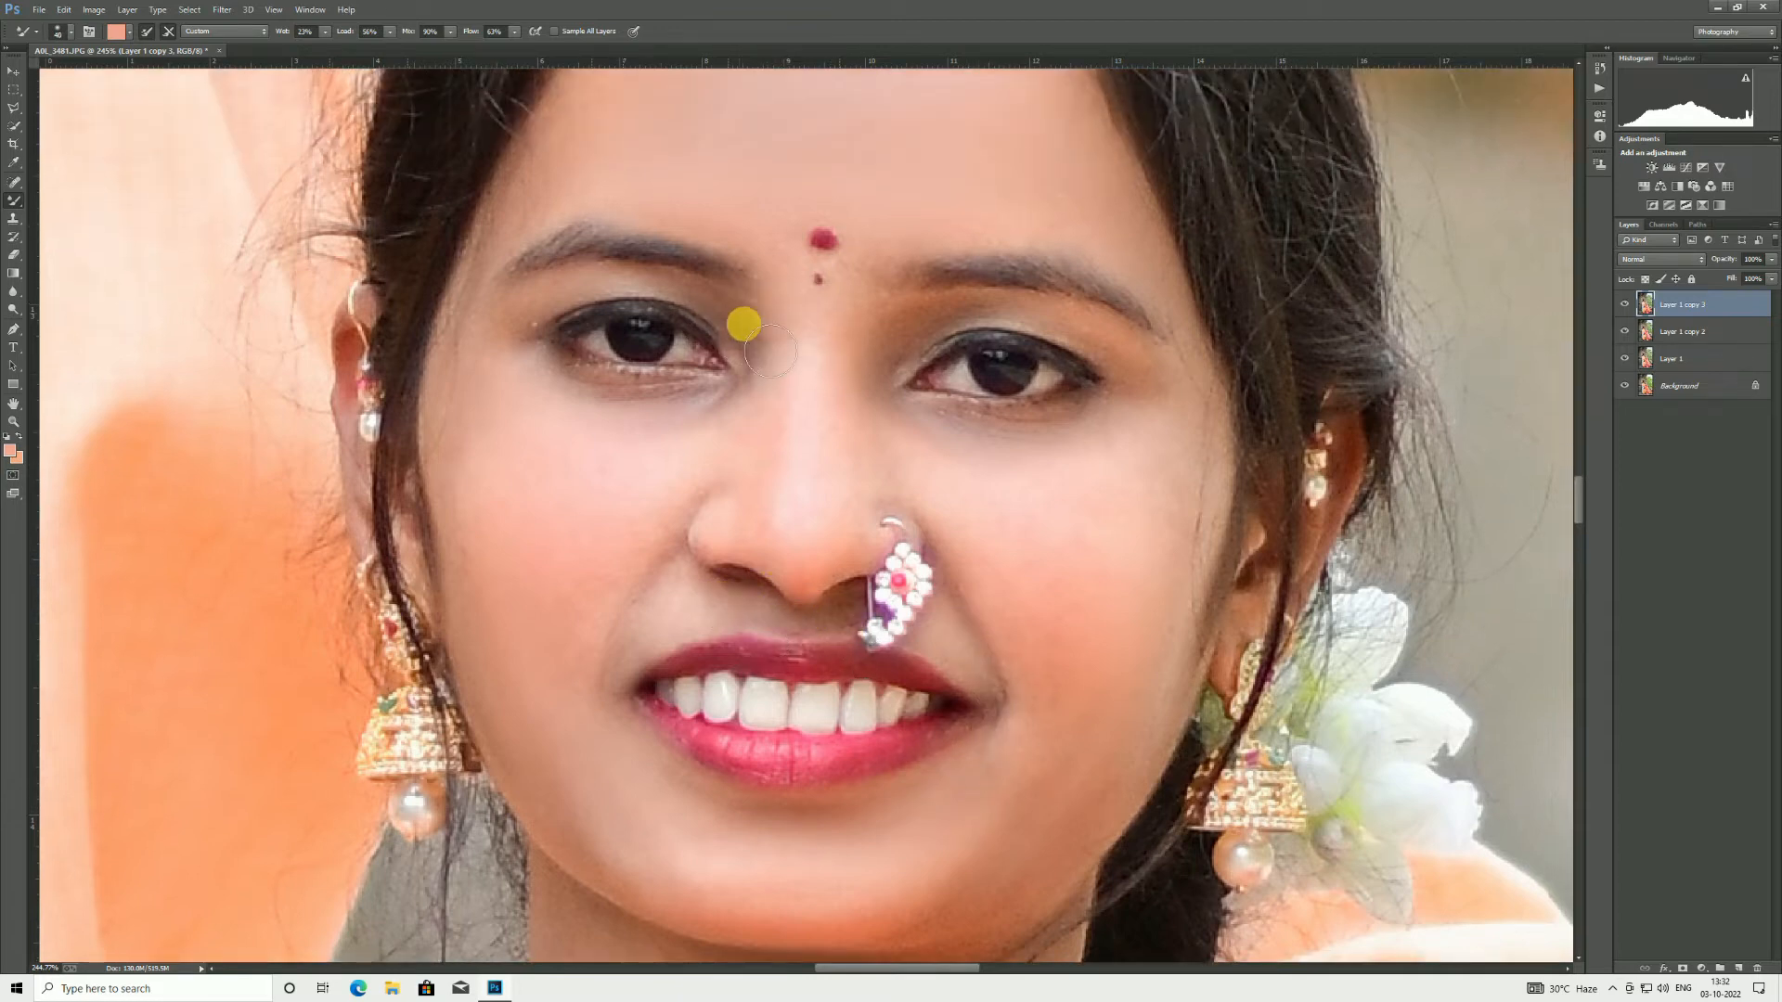
key(bracketleft)
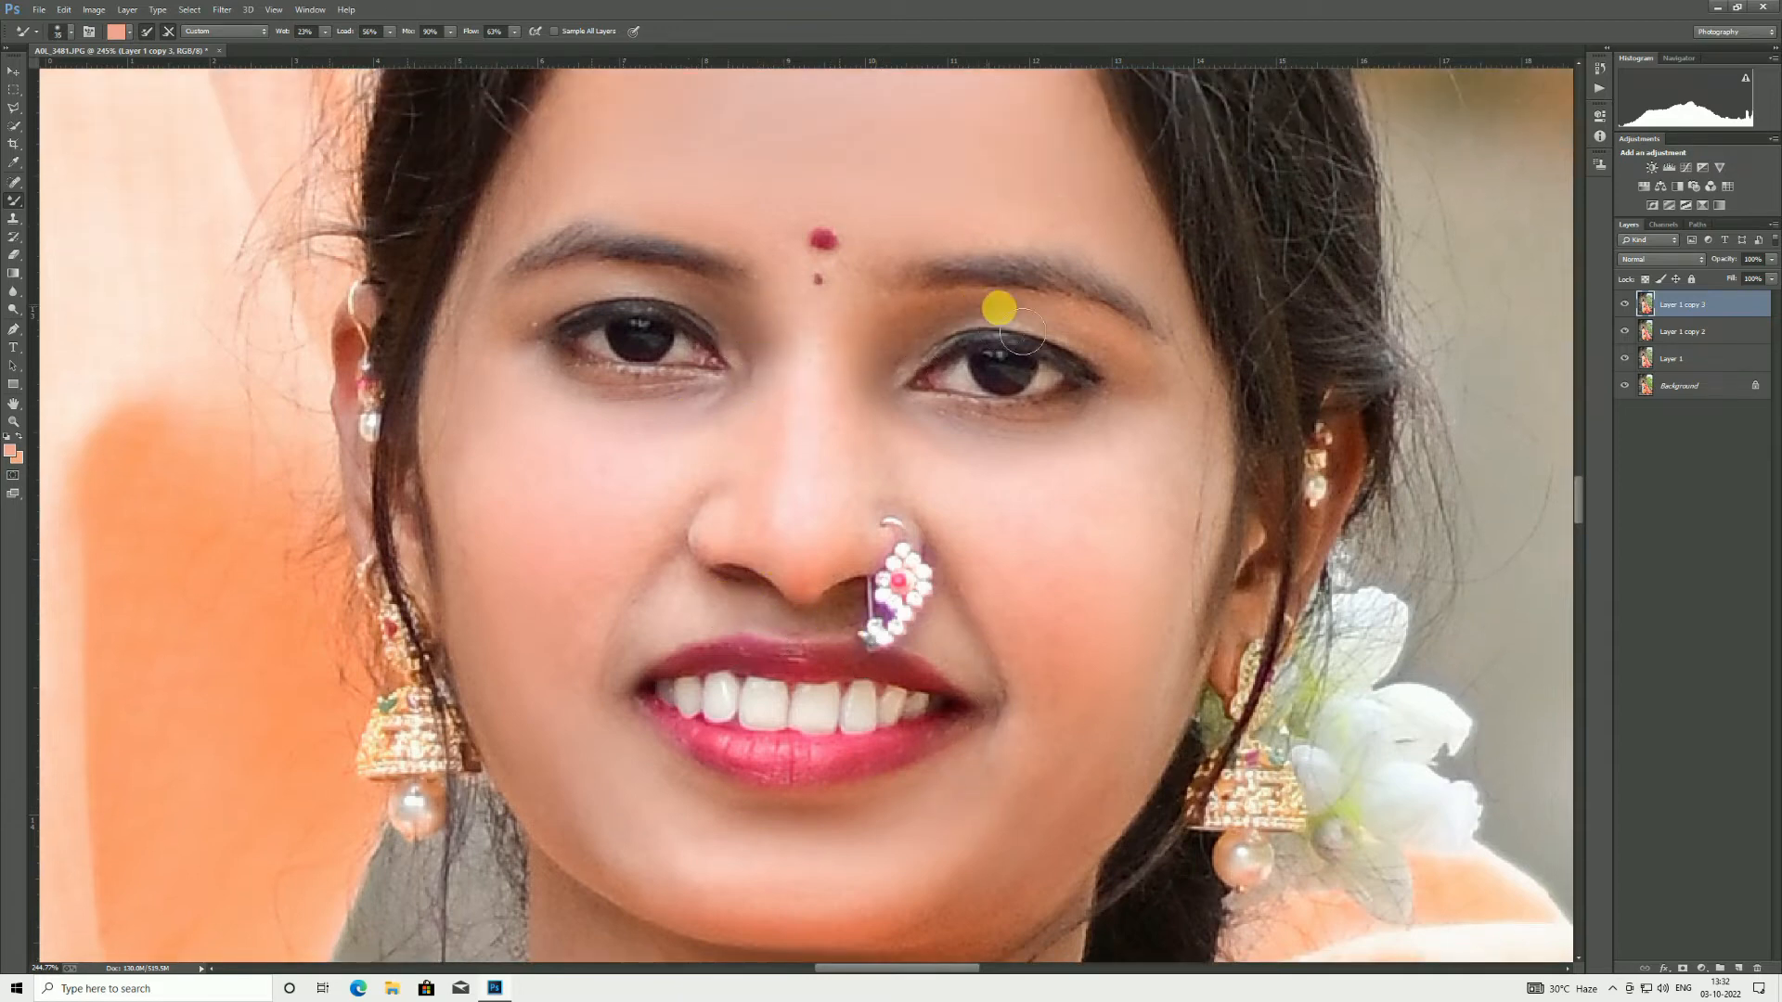
Step: Compare the retouched top layer with the original Background, in the full picture and close up on the faces
click(13, 421)
right_click(709, 362)
click(733, 363)
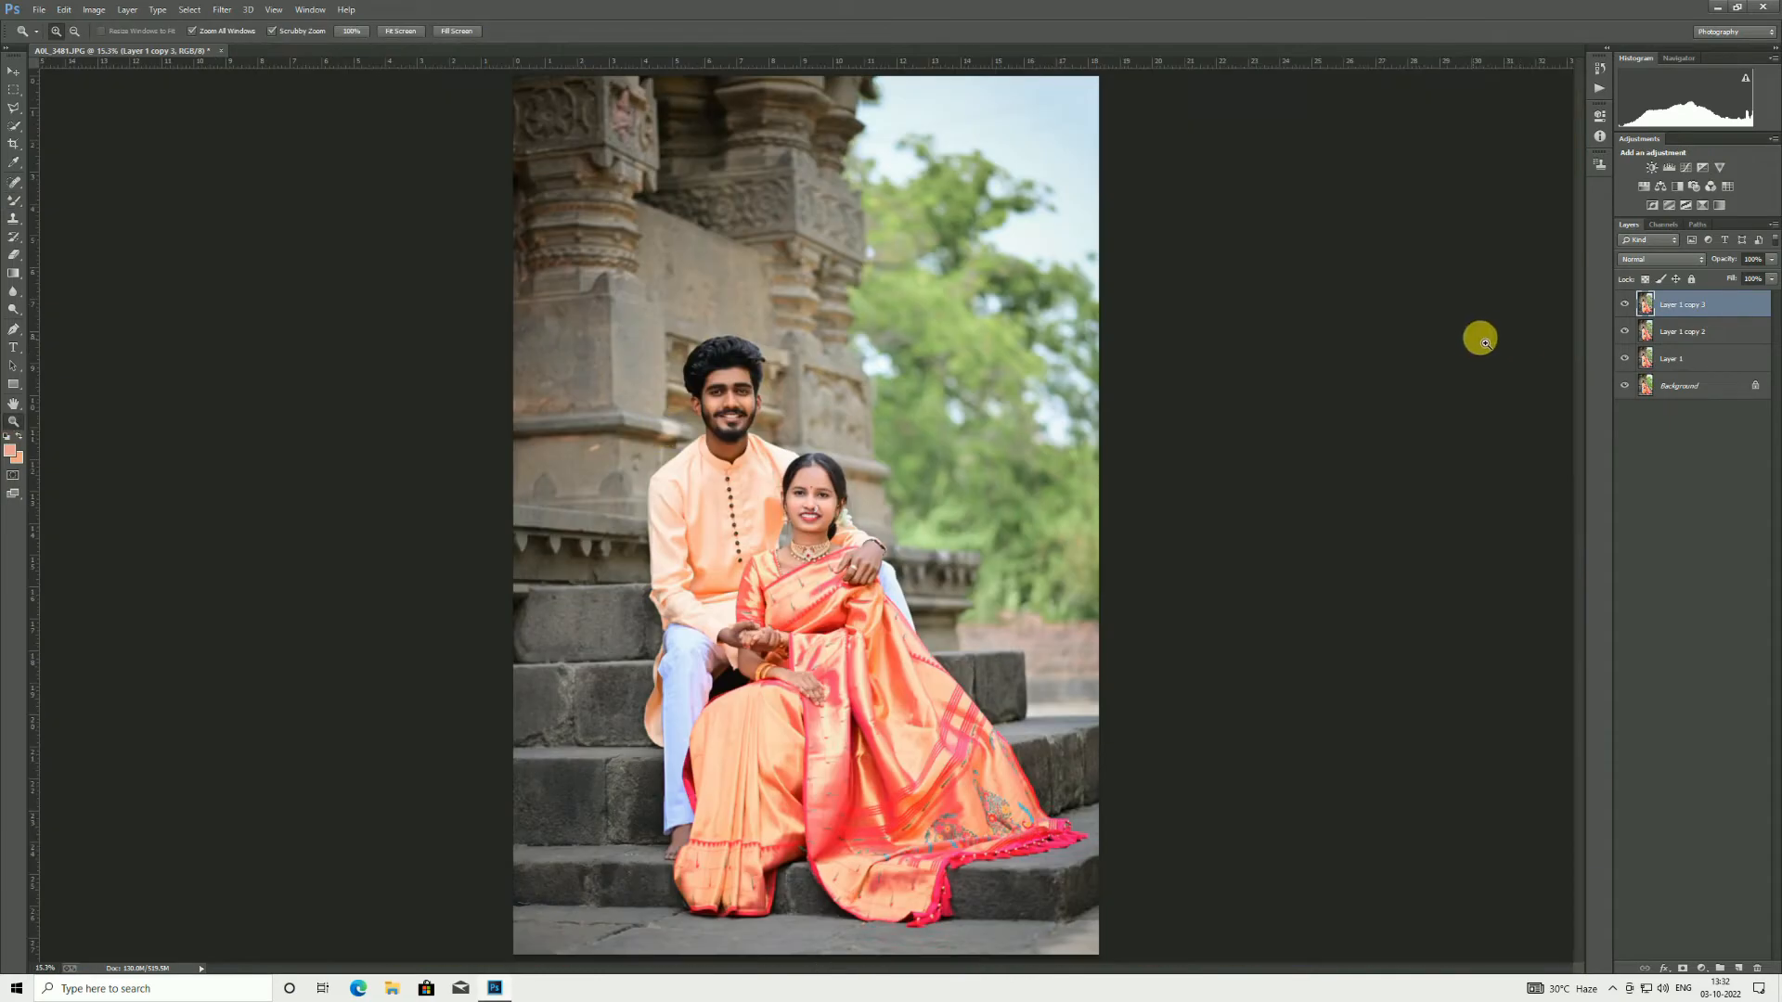
click(1625, 306)
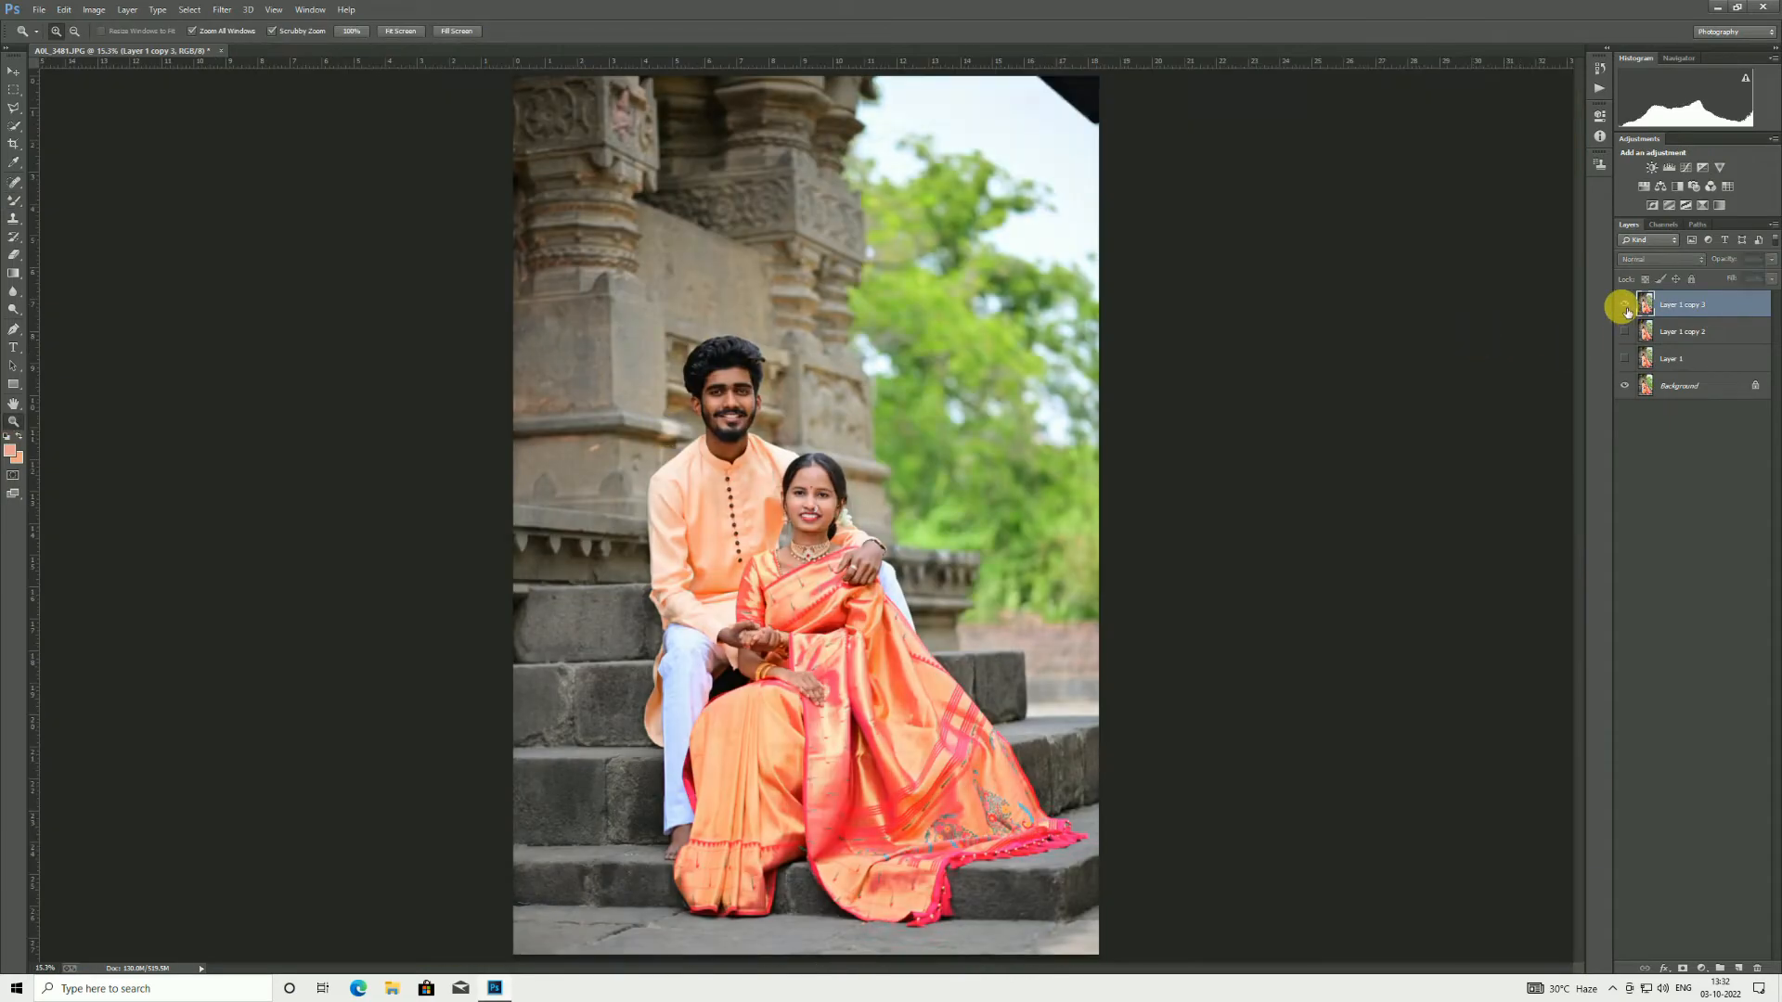
click(1625, 305)
click(1624, 305)
click(1625, 305)
click(1625, 306)
click(1625, 305)
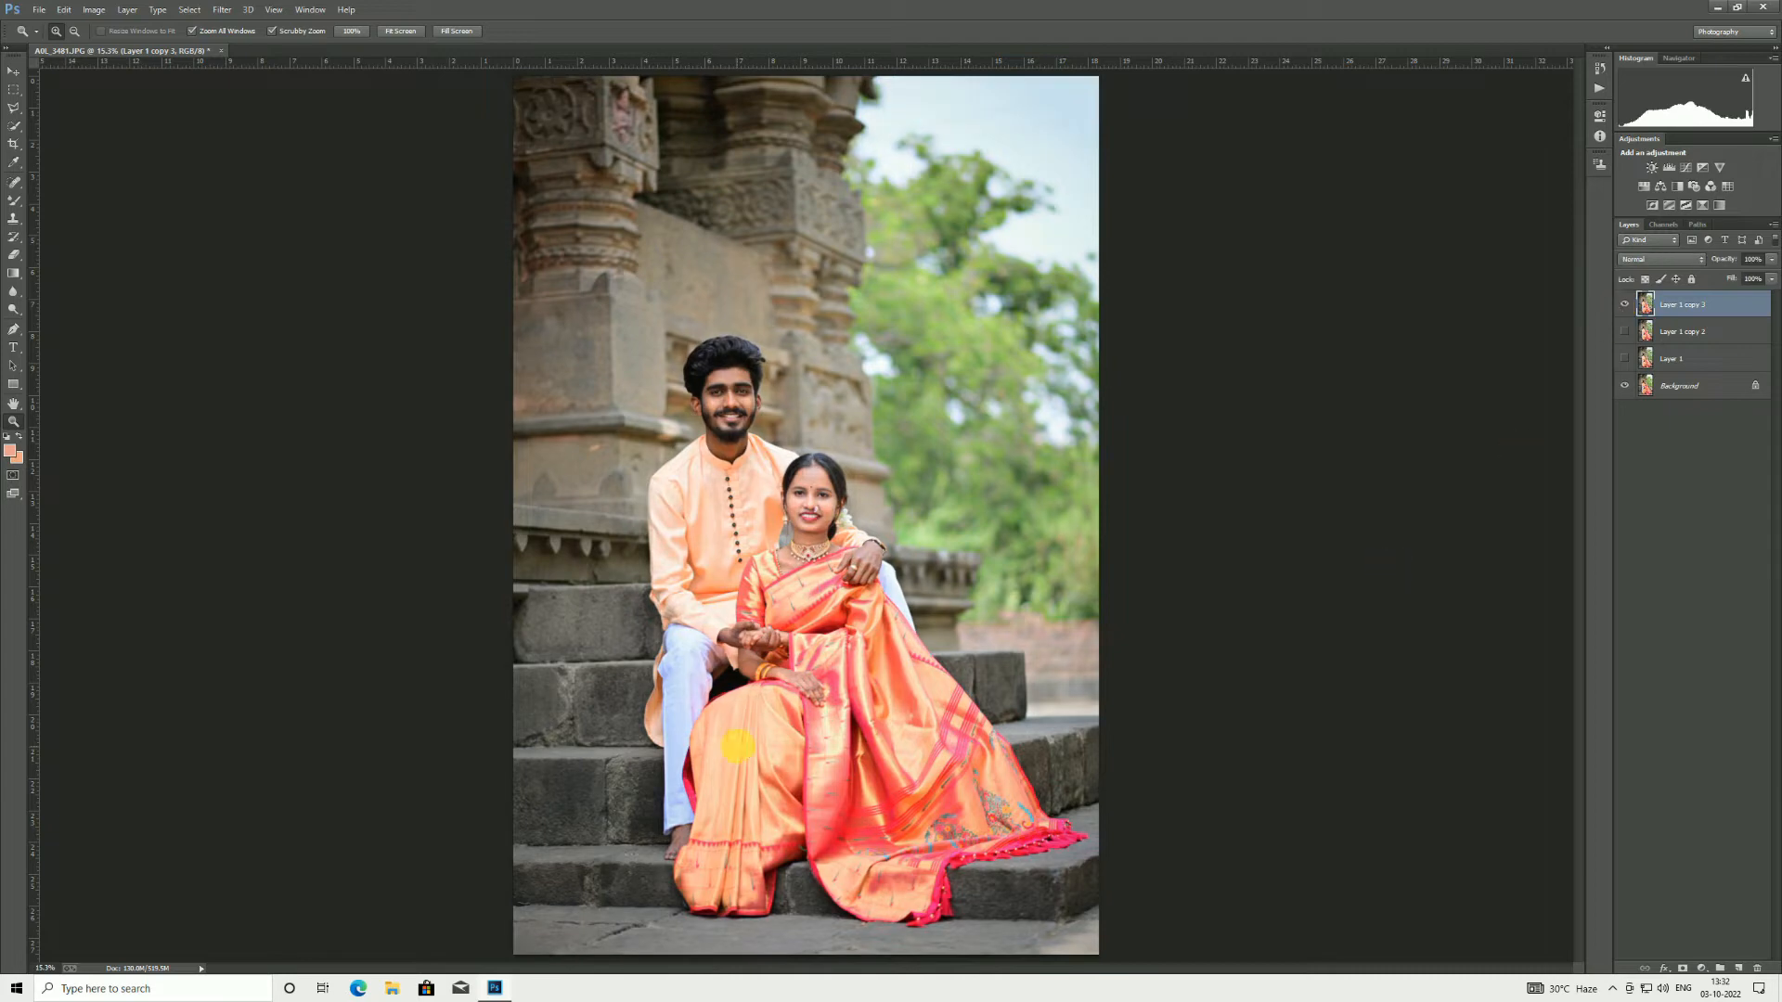
drag(774, 465, 899, 604)
click(1625, 305)
click(1625, 305)
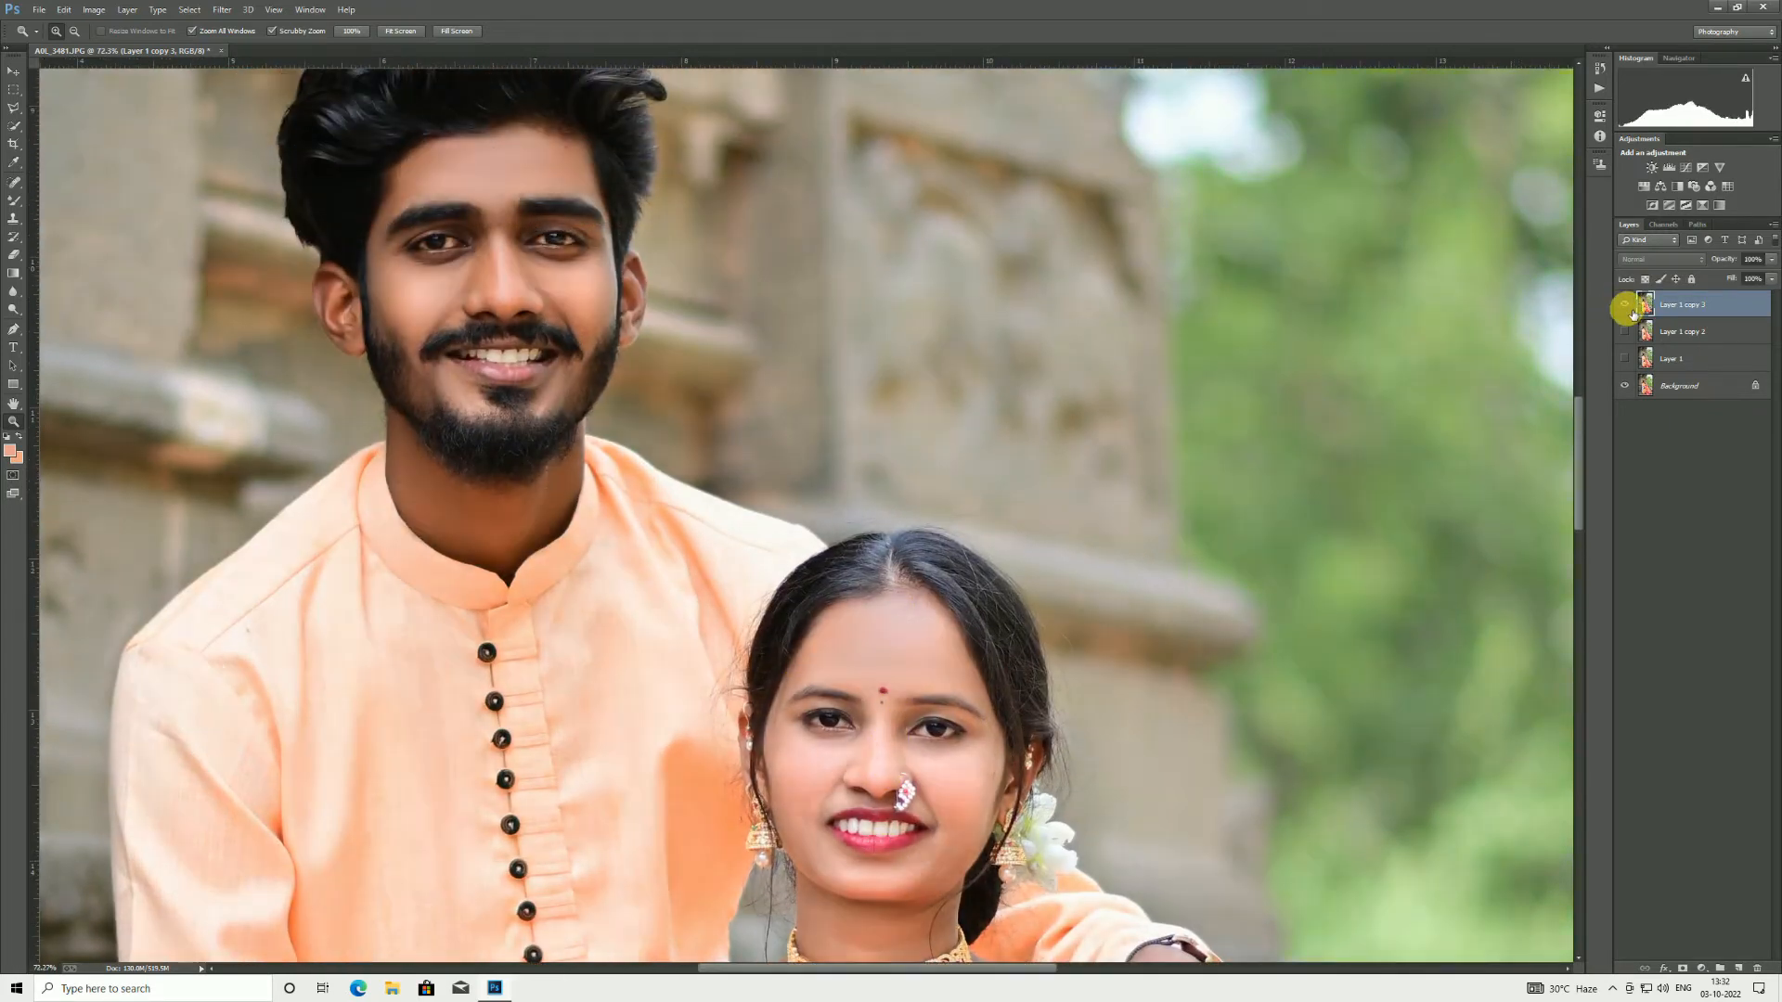
click(1624, 305)
click(1625, 305)
Step: Blend the skin beside the man's nose and on his cheek with an enlarged Mixer Brush
click(541, 332)
drag(541, 332, 541, 521)
key(b)
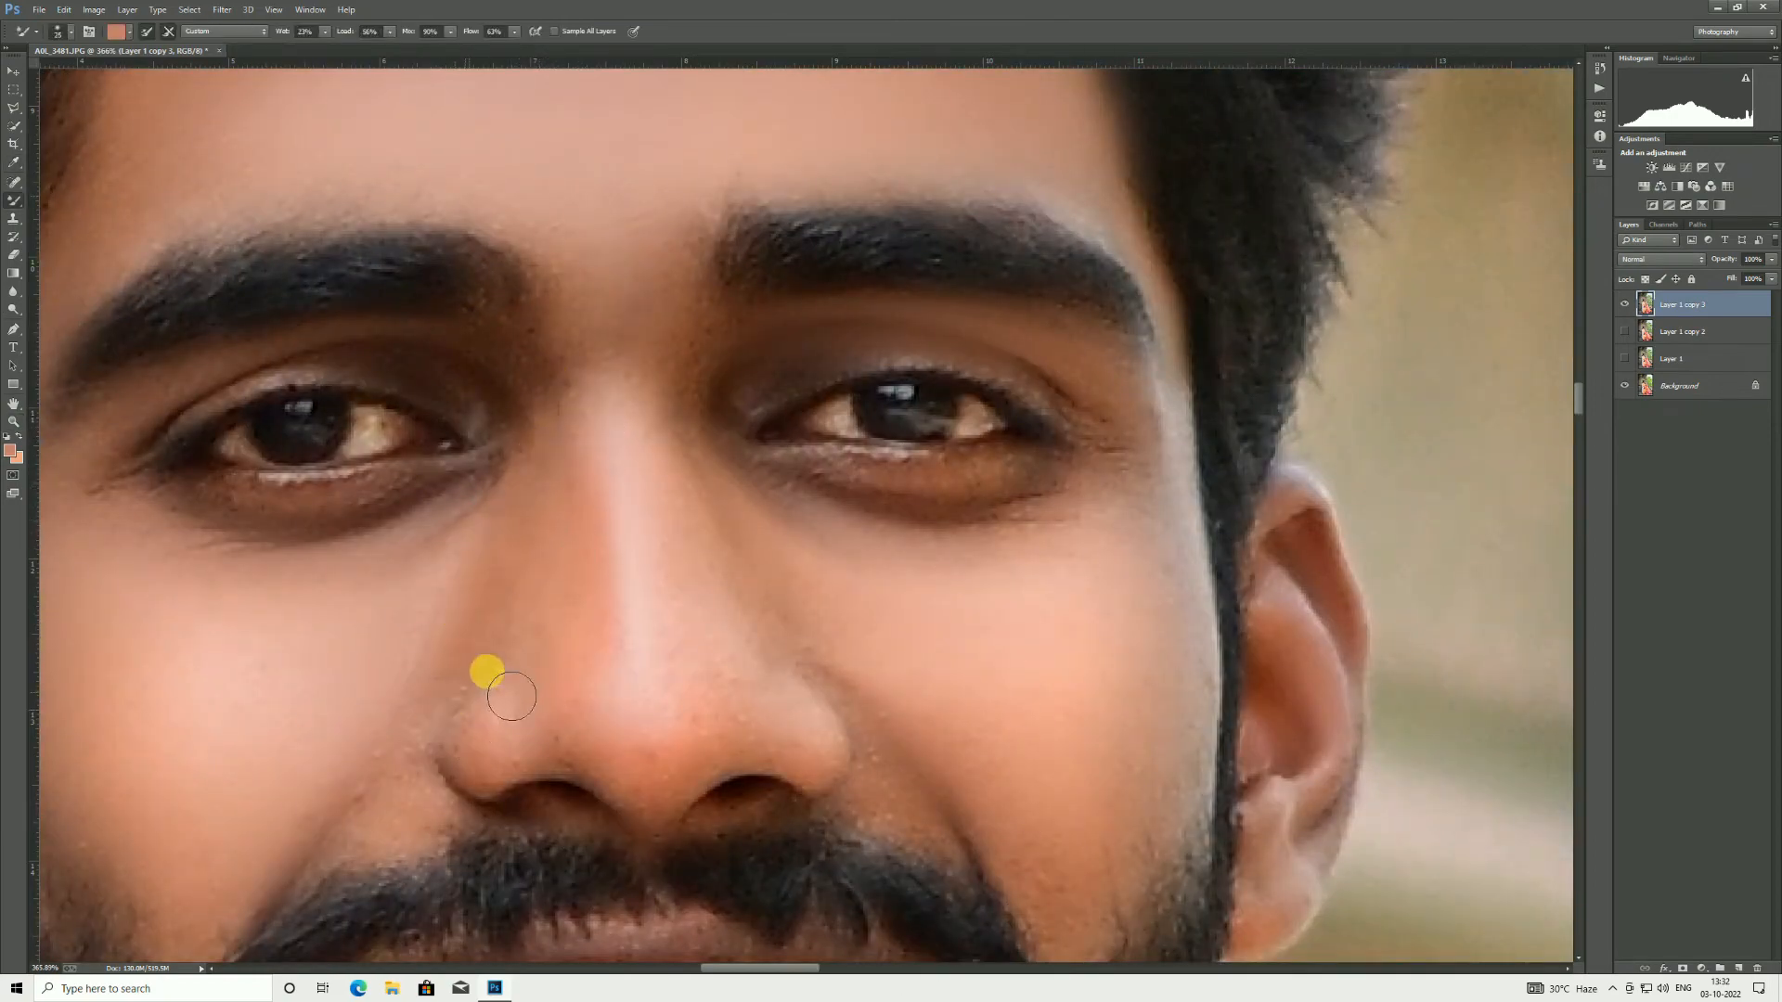
key(])
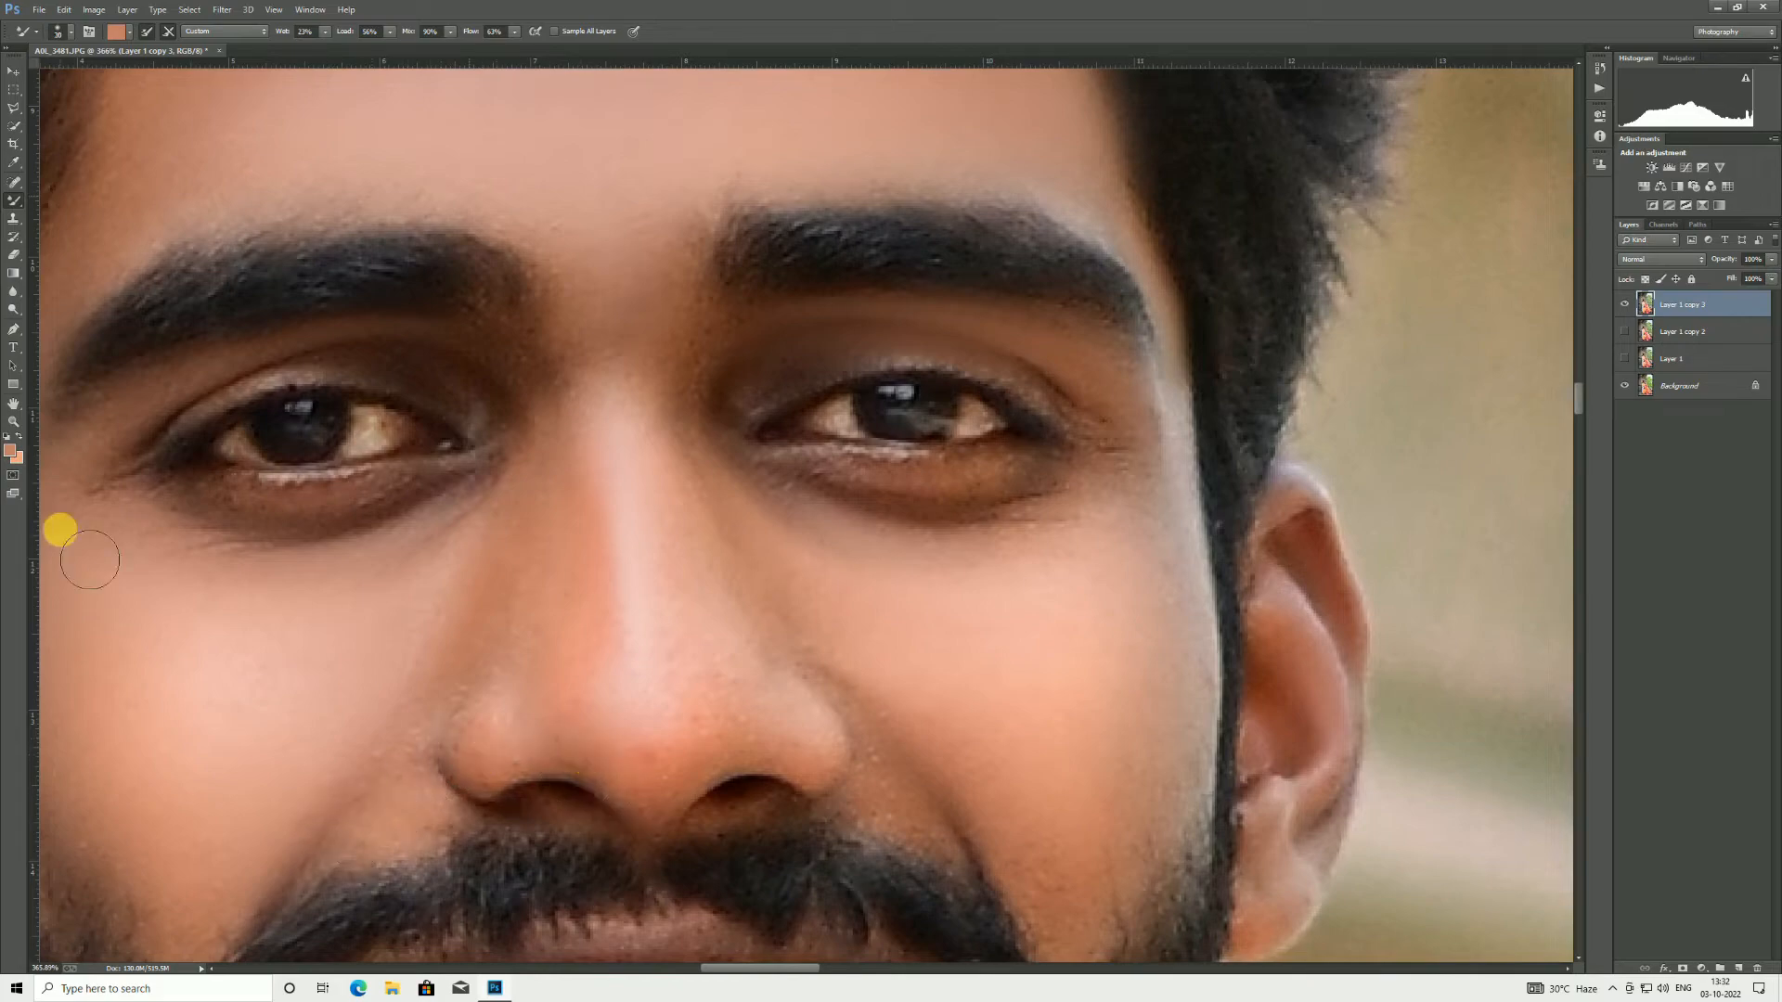
Step: Compare the whole retouched portrait with the original by repeatedly hiding and showing the top layer
click(13, 420)
key(ctrl+0)
click(768, 391)
right_click(735, 408)
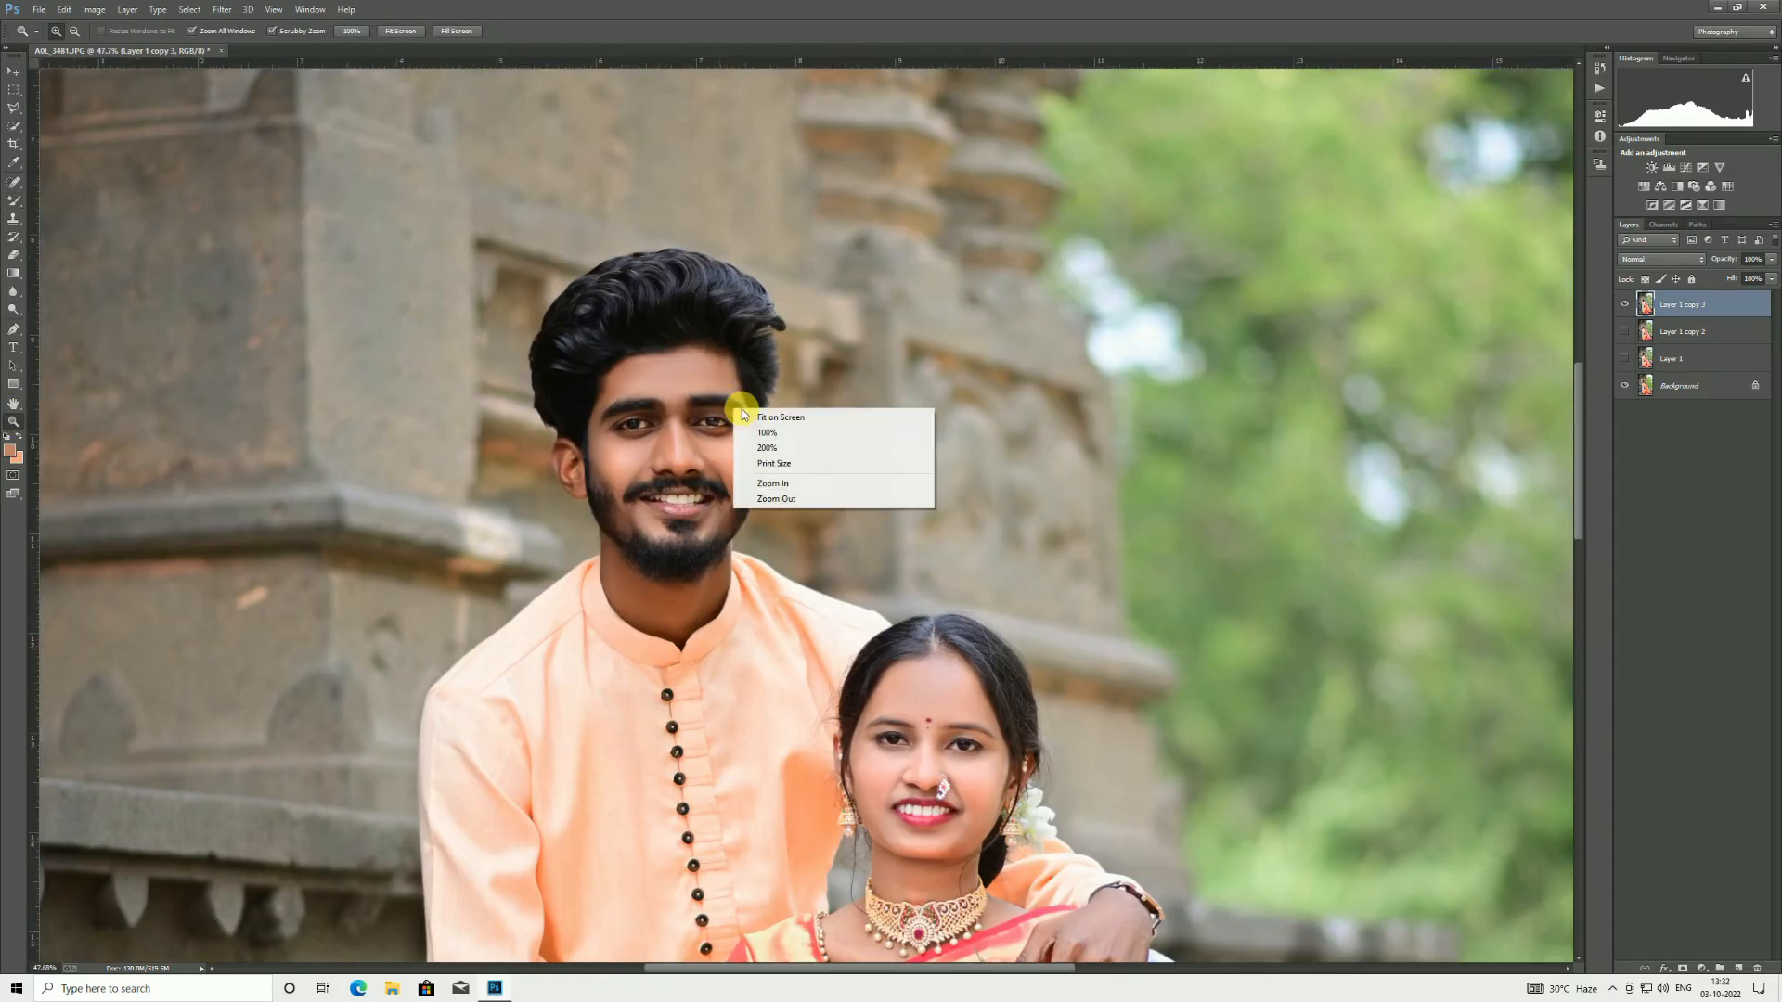
click(1544, 318)
right_click(795, 388)
click(817, 396)
click(1622, 309)
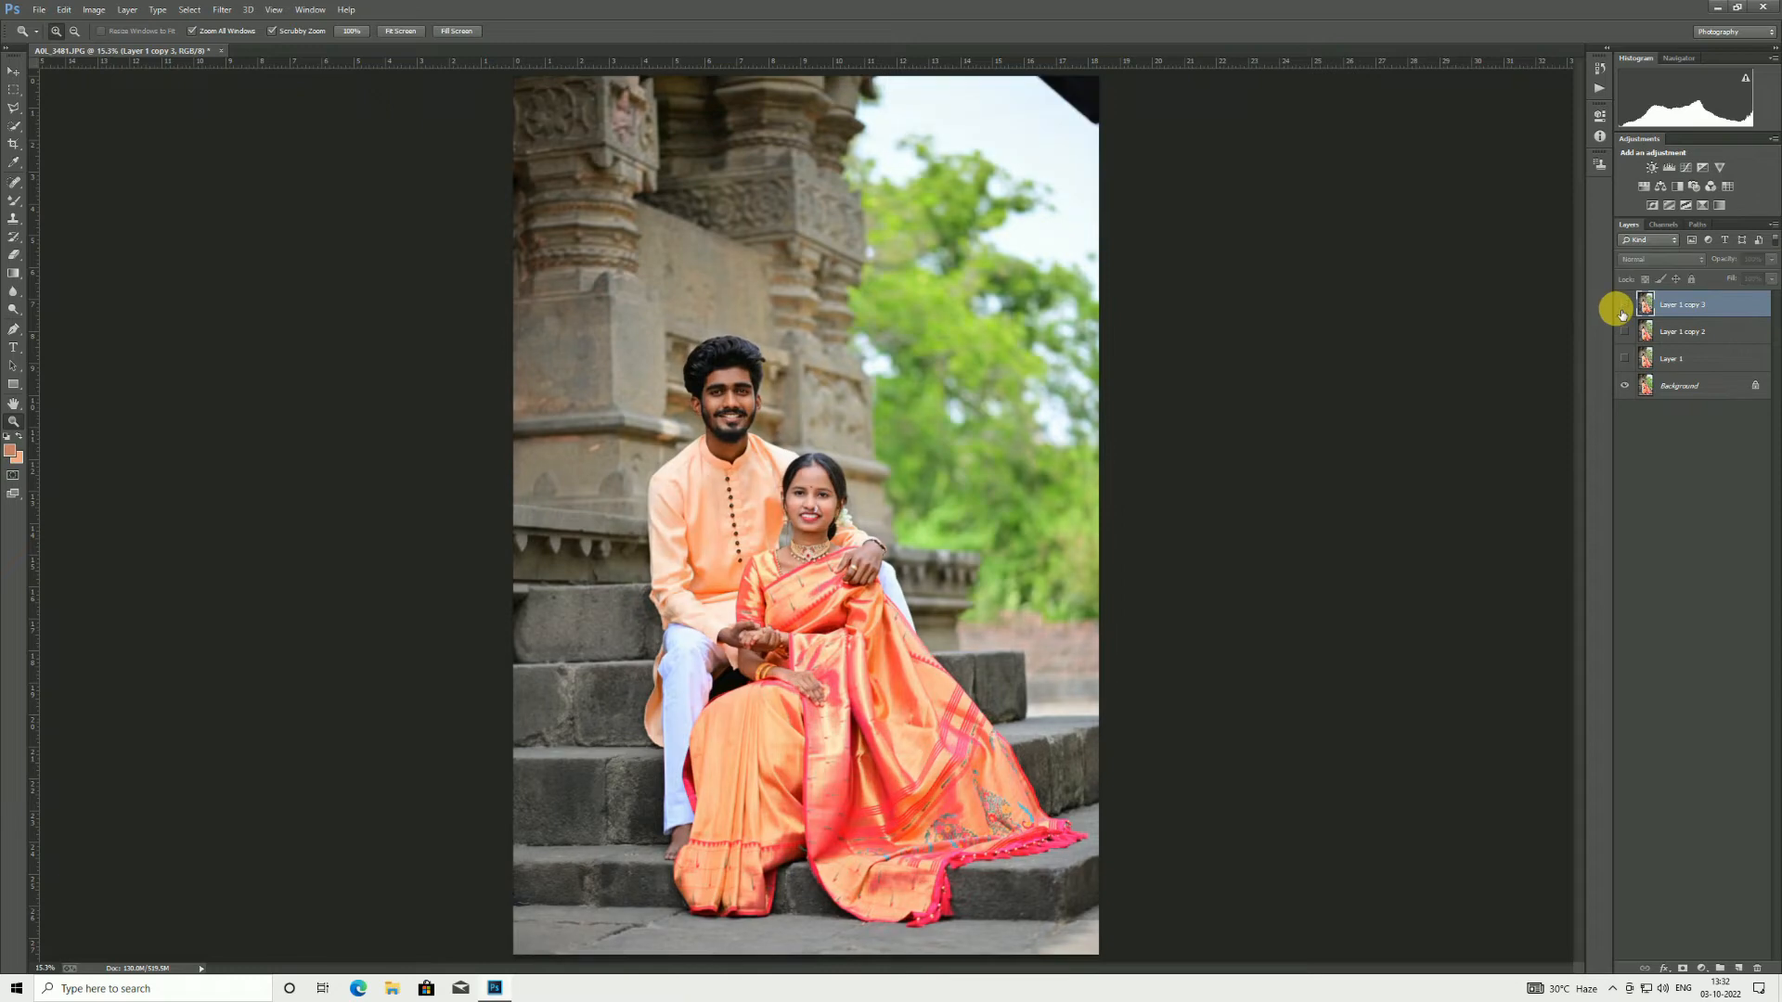
click(1622, 309)
click(1622, 310)
click(1622, 311)
click(1622, 312)
click(1622, 312)
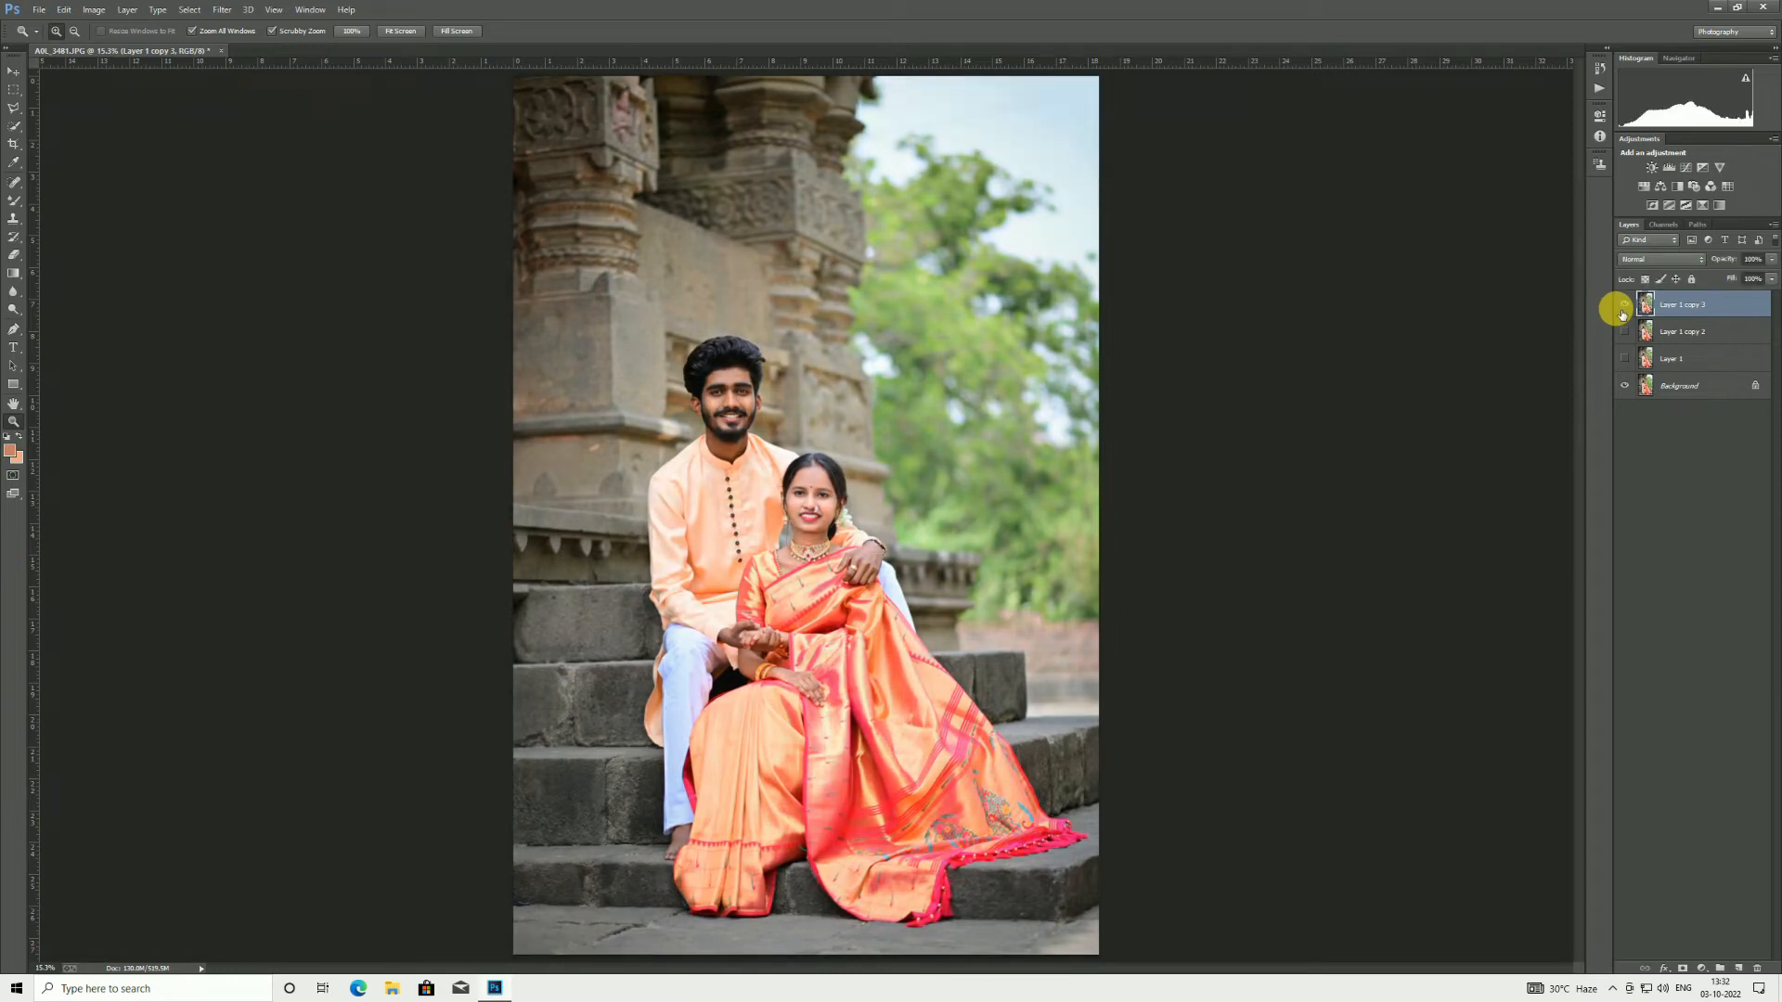
Step: Duplicate the retouched top layer and set the copy's blend mode to Vivid Light
key(ctrl+j)
click(1654, 260)
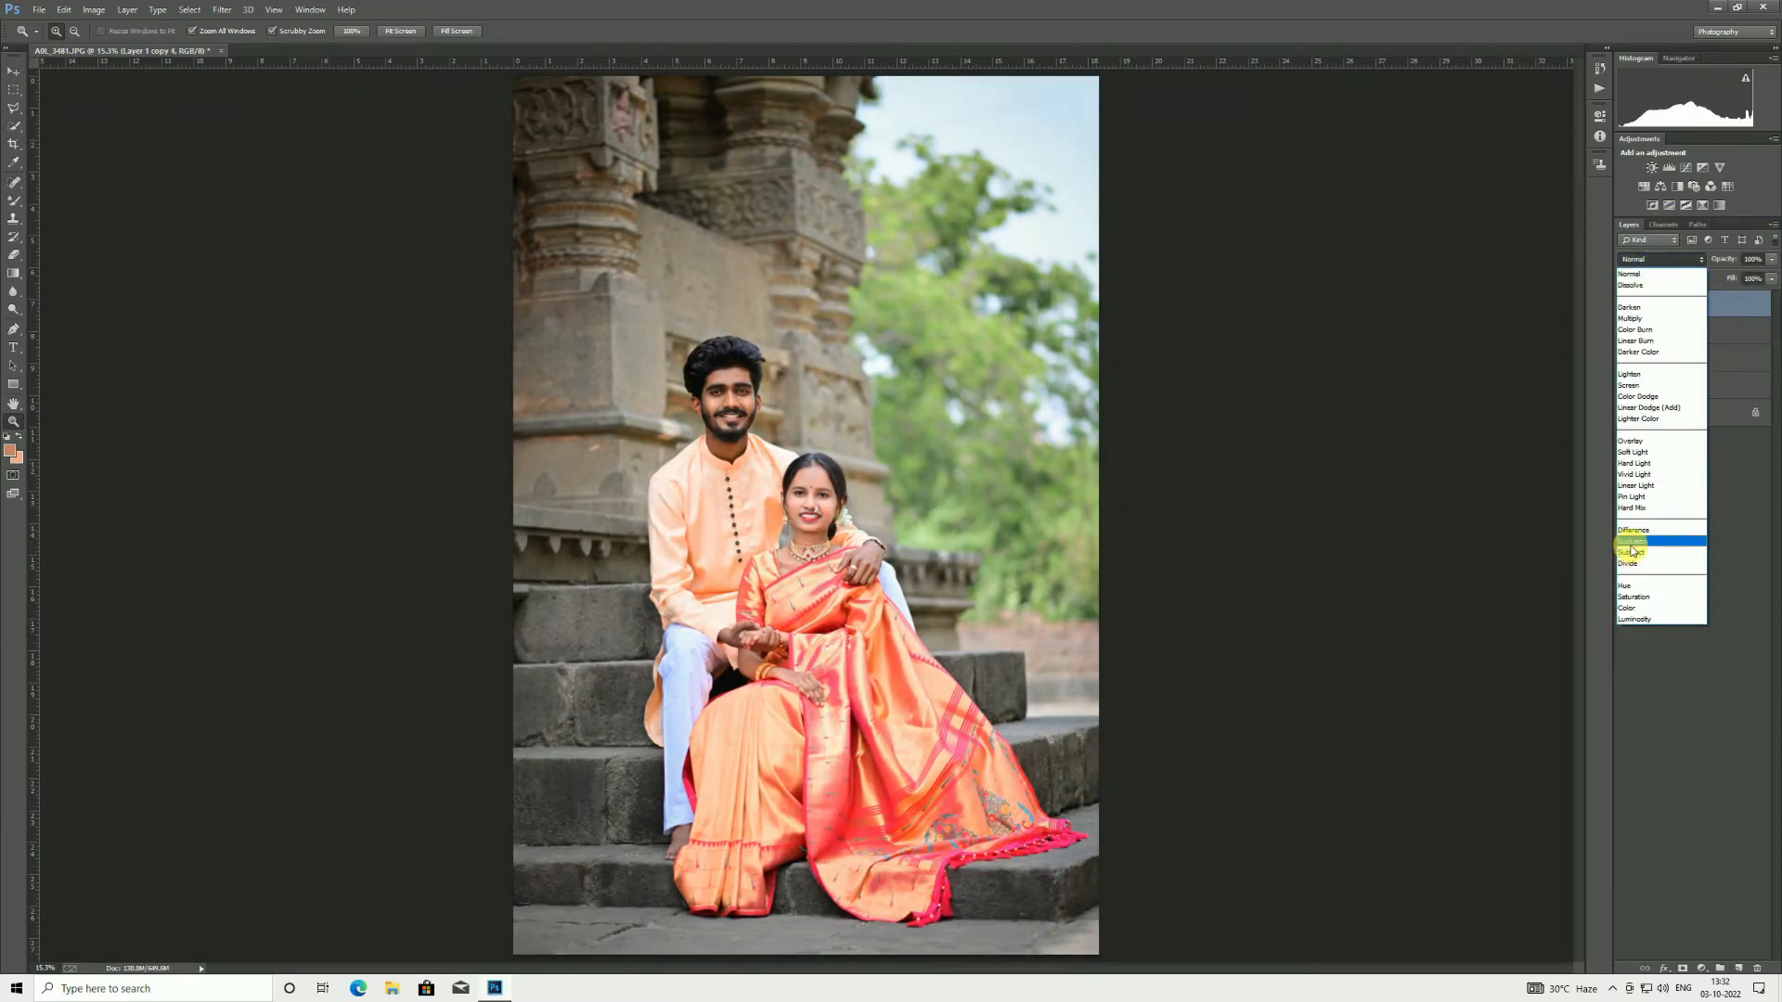
click(1635, 474)
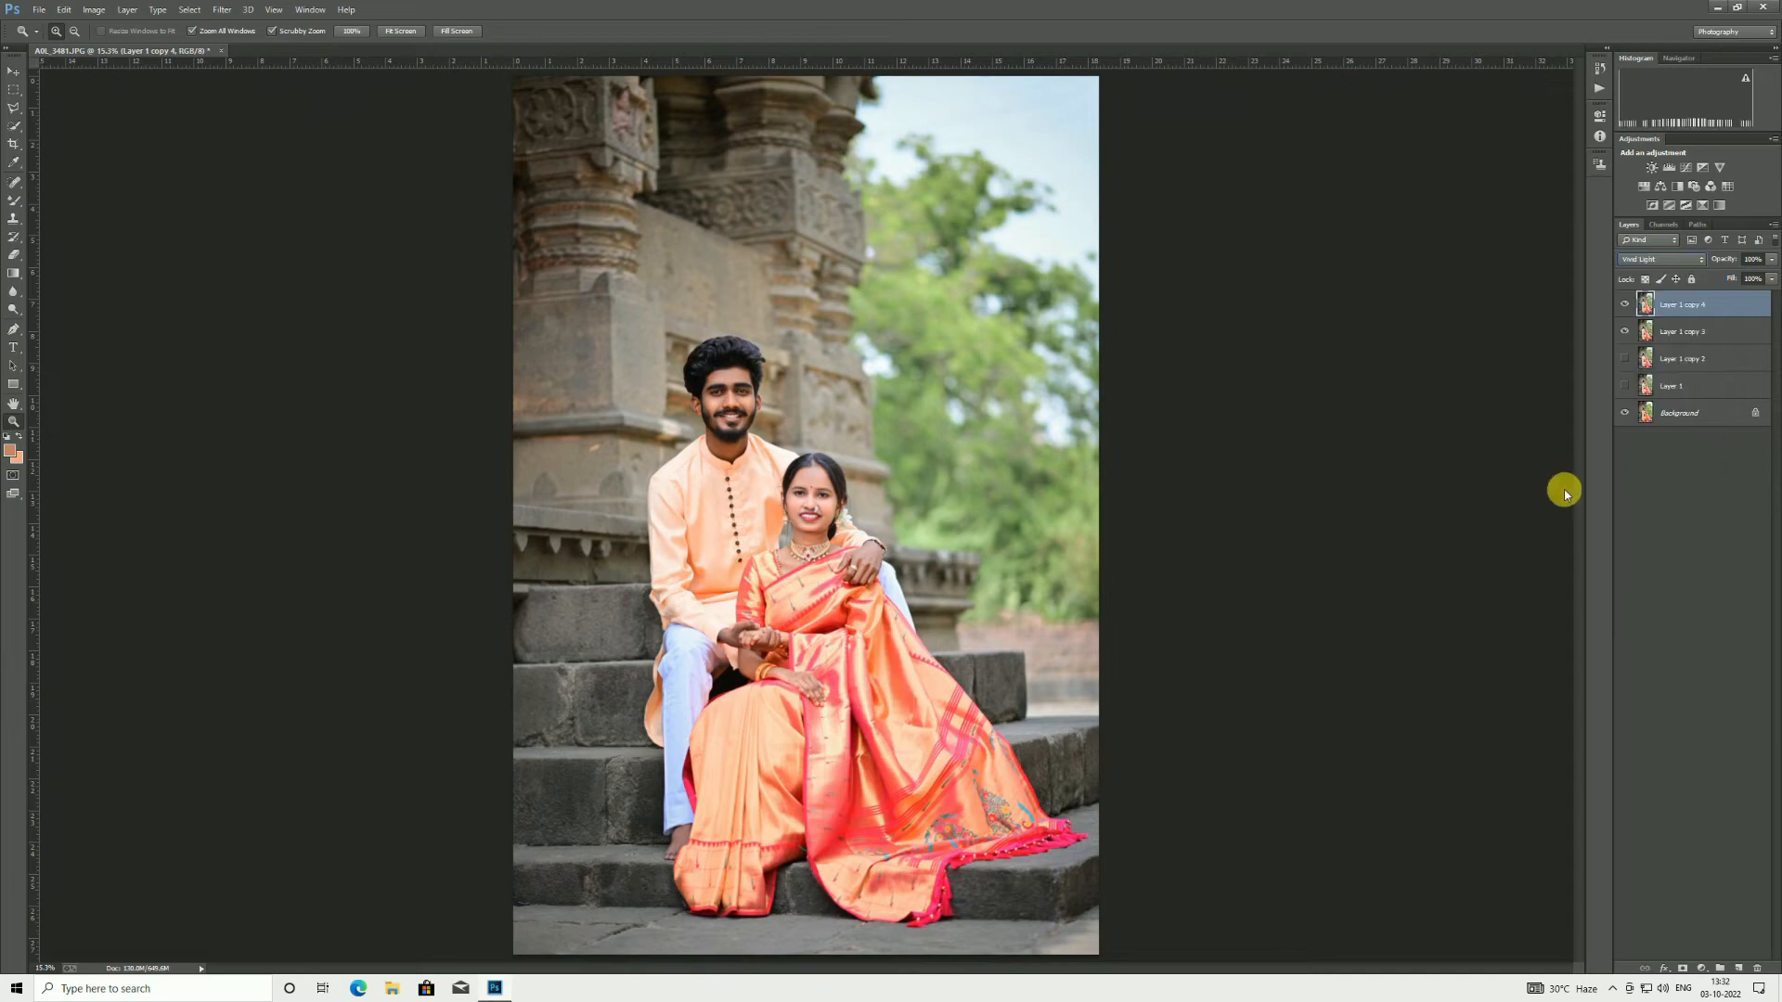
Step: Apply a High Pass filter with a very small radius to the Vivid Light layer copy
drag(791, 434, 821, 445)
click(221, 9)
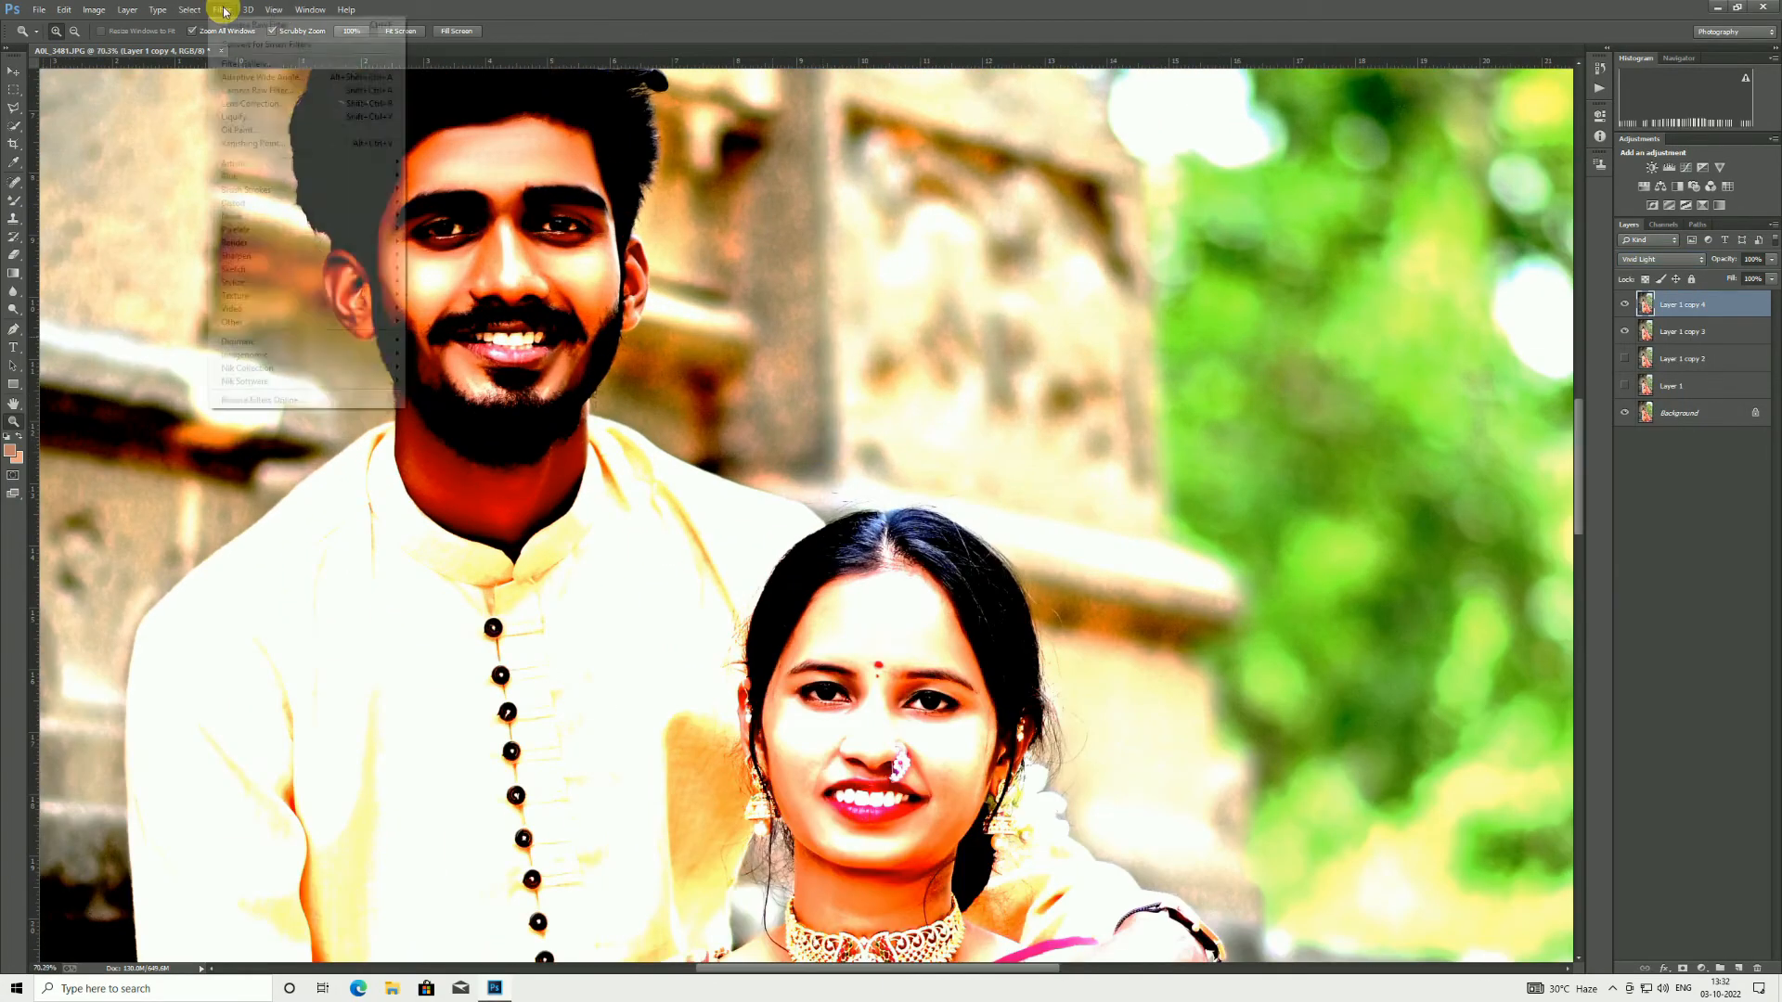
mouse_move(353, 317)
click(432, 339)
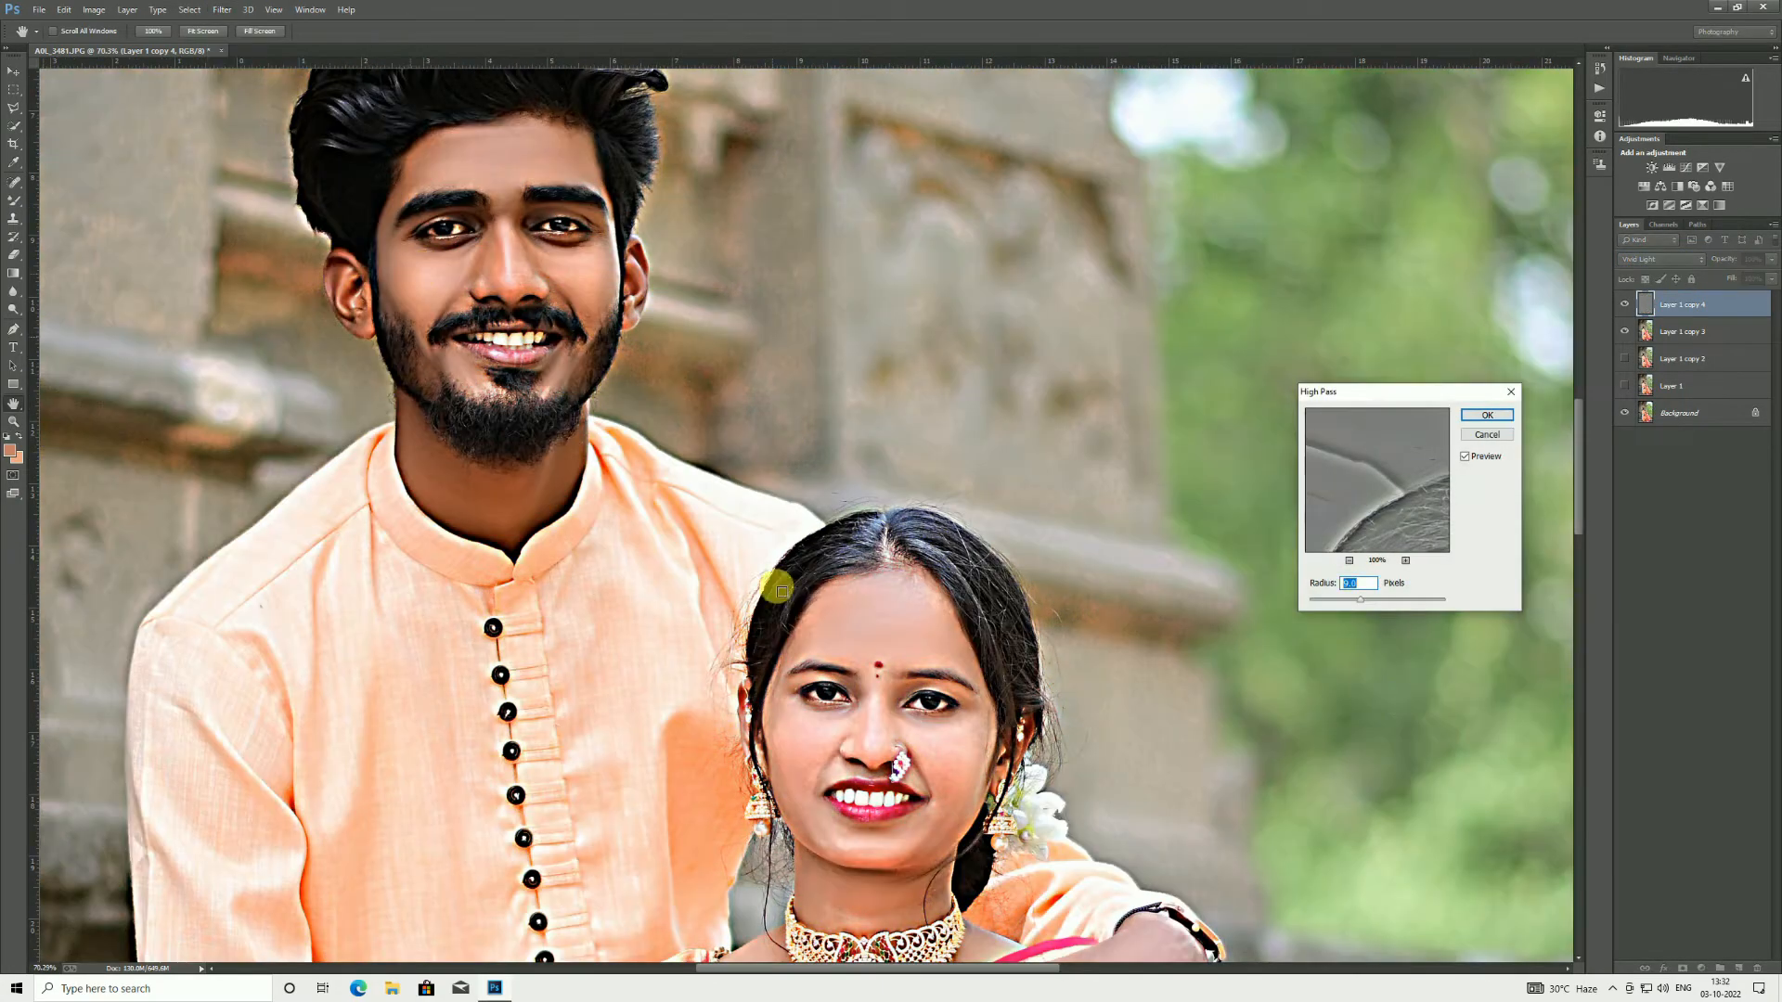
drag(1329, 608, 1314, 601)
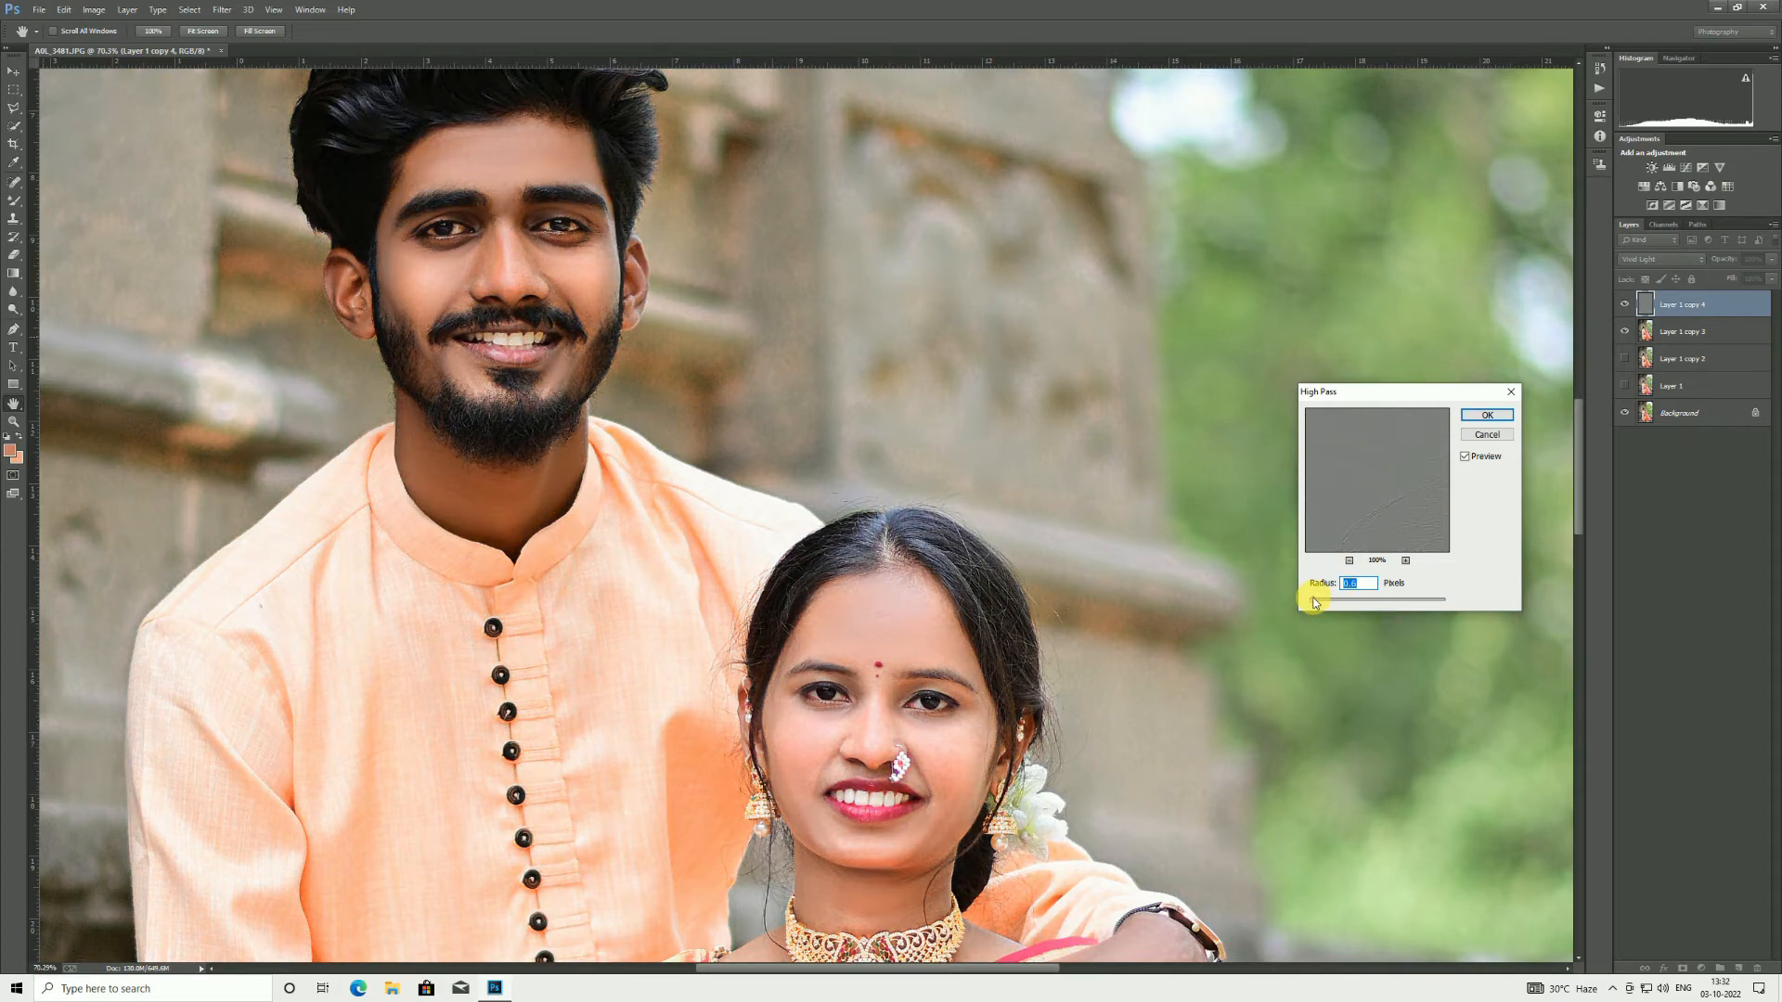
click(1485, 415)
Step: Compare the man's face close up with the High Pass layer hidden and shown, then return to the full picture
click(1624, 305)
key(z)
drag(454, 195, 594, 316)
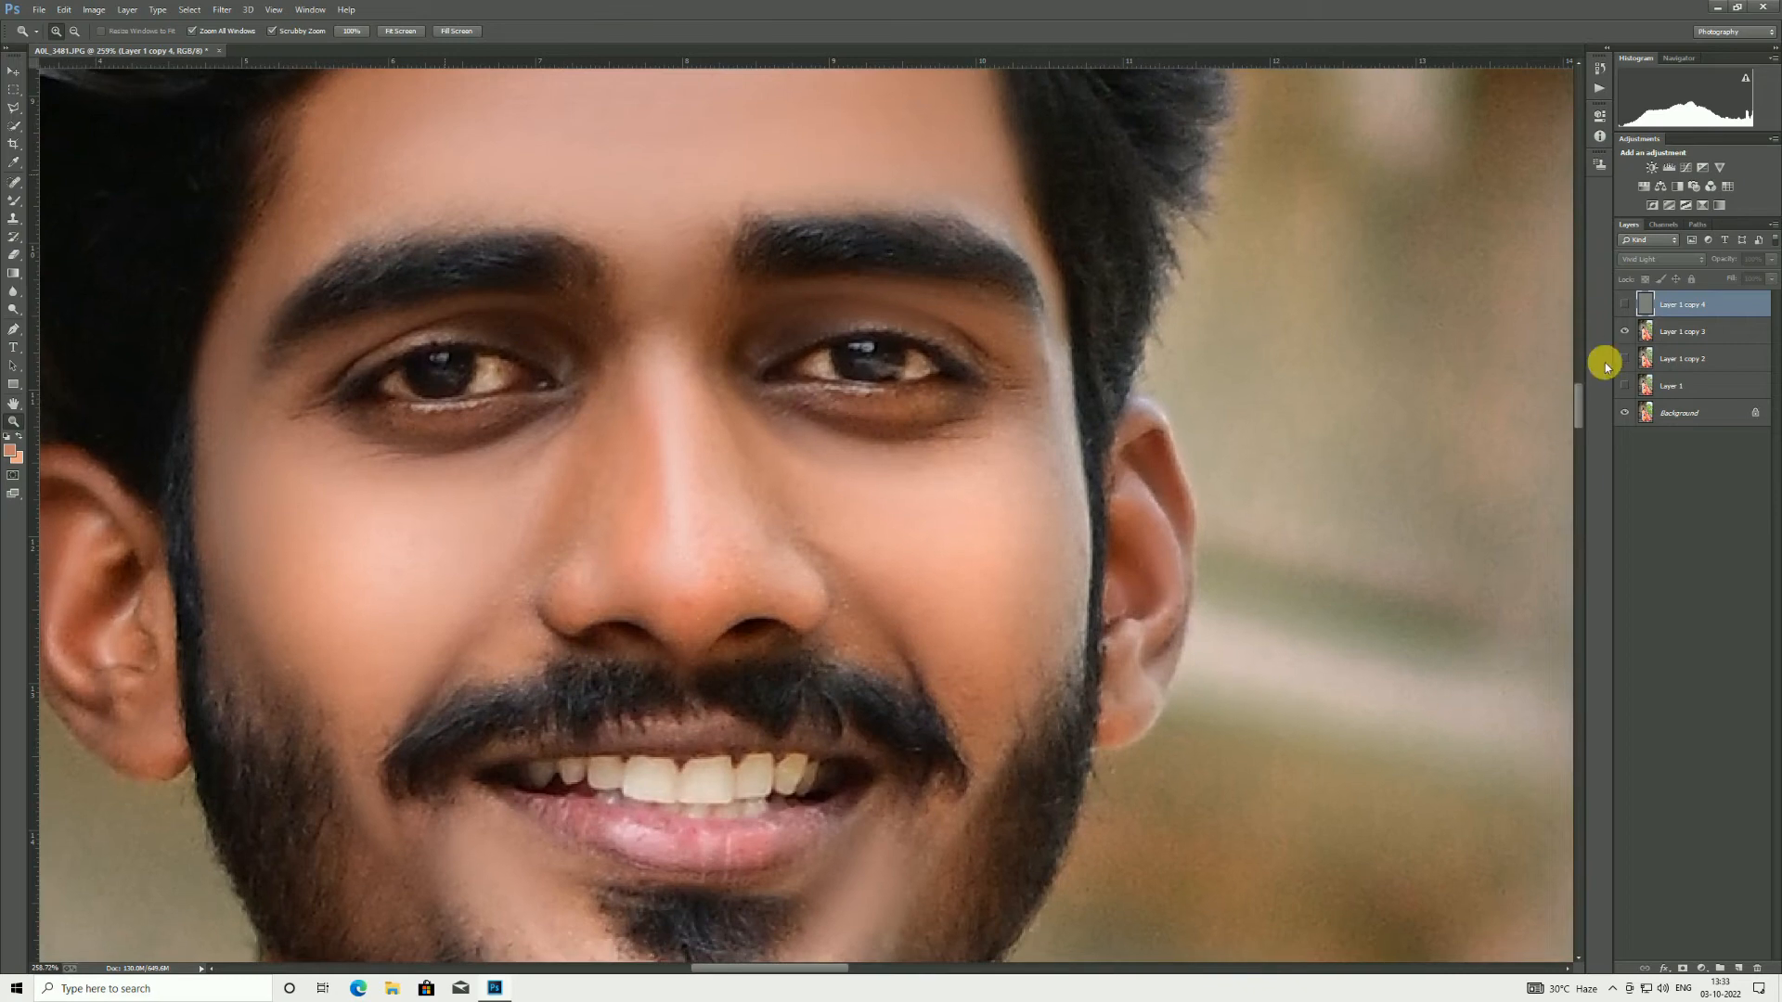
click(1623, 306)
right_click(1058, 467)
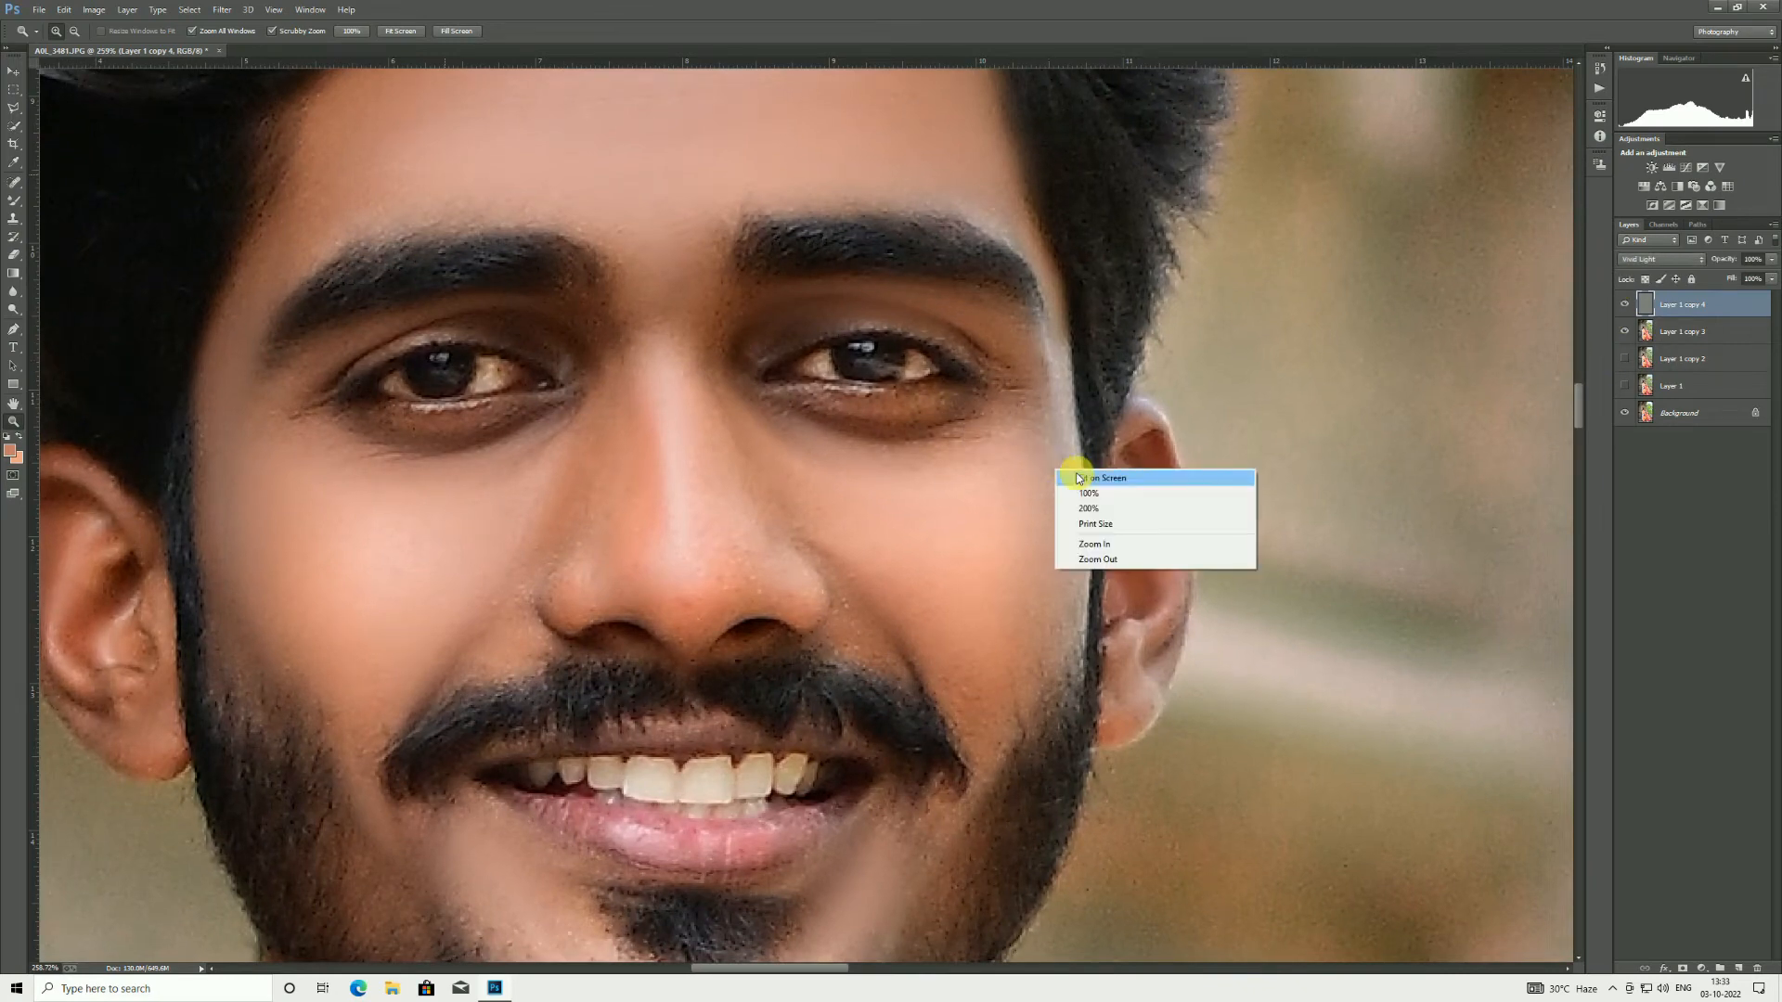
click(1090, 477)
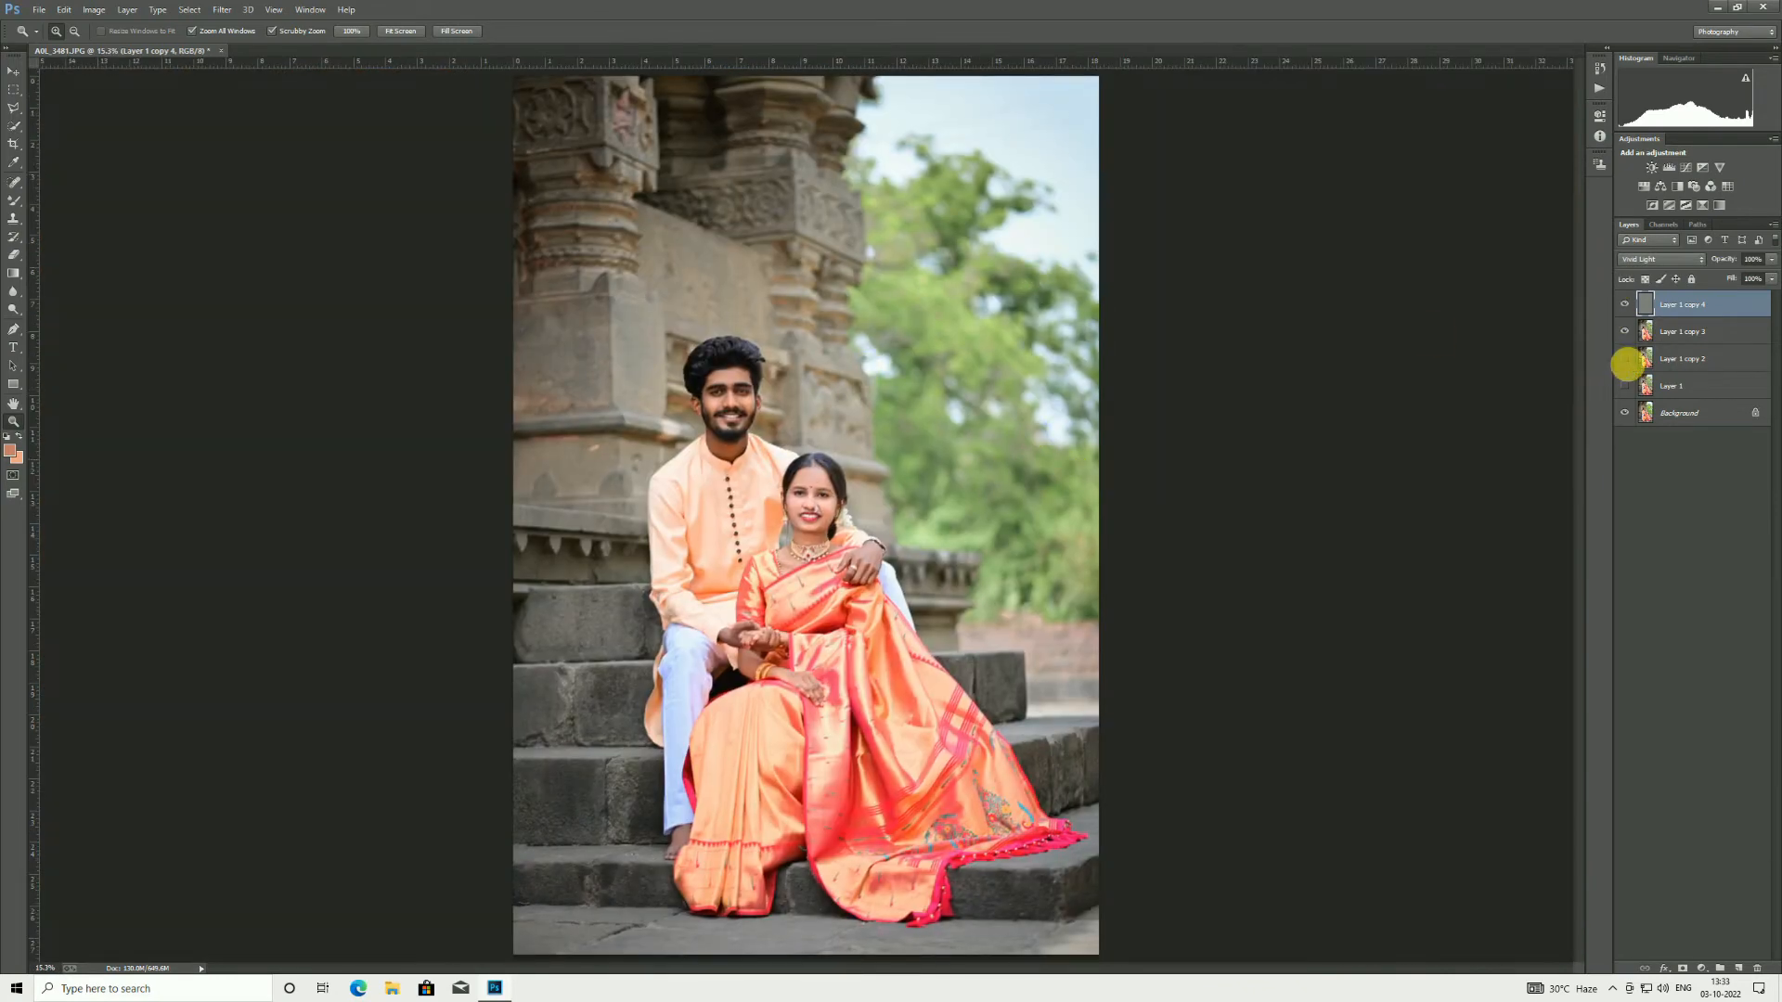
Step: Stamp the visible layers into a new layer and in Camera Raw set Temperature +4, Highlights -6, Shadows +13, Blacks +1 and Clarity +8
key(ctrl+shift+alt+e)
click(218, 7)
click(217, 85)
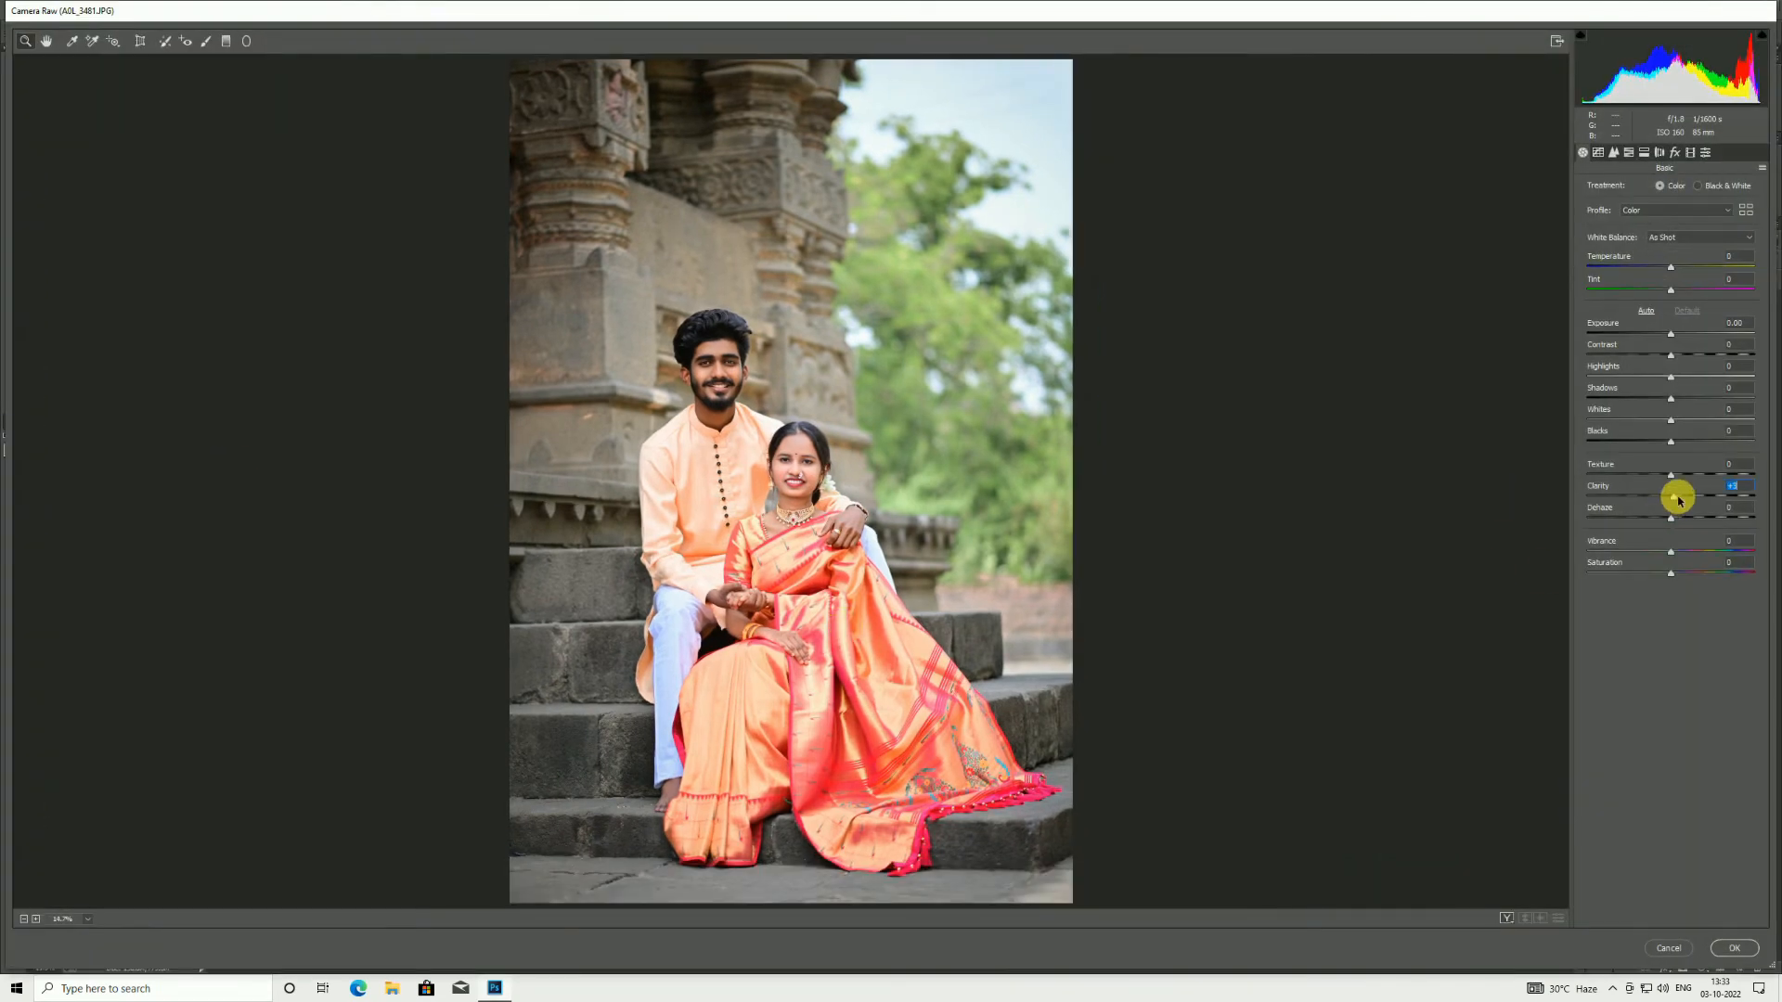
mouse_move(1677, 501)
mouse_down()
mouse_move(1696, 497)
mouse_move(1674, 515)
mouse_up()
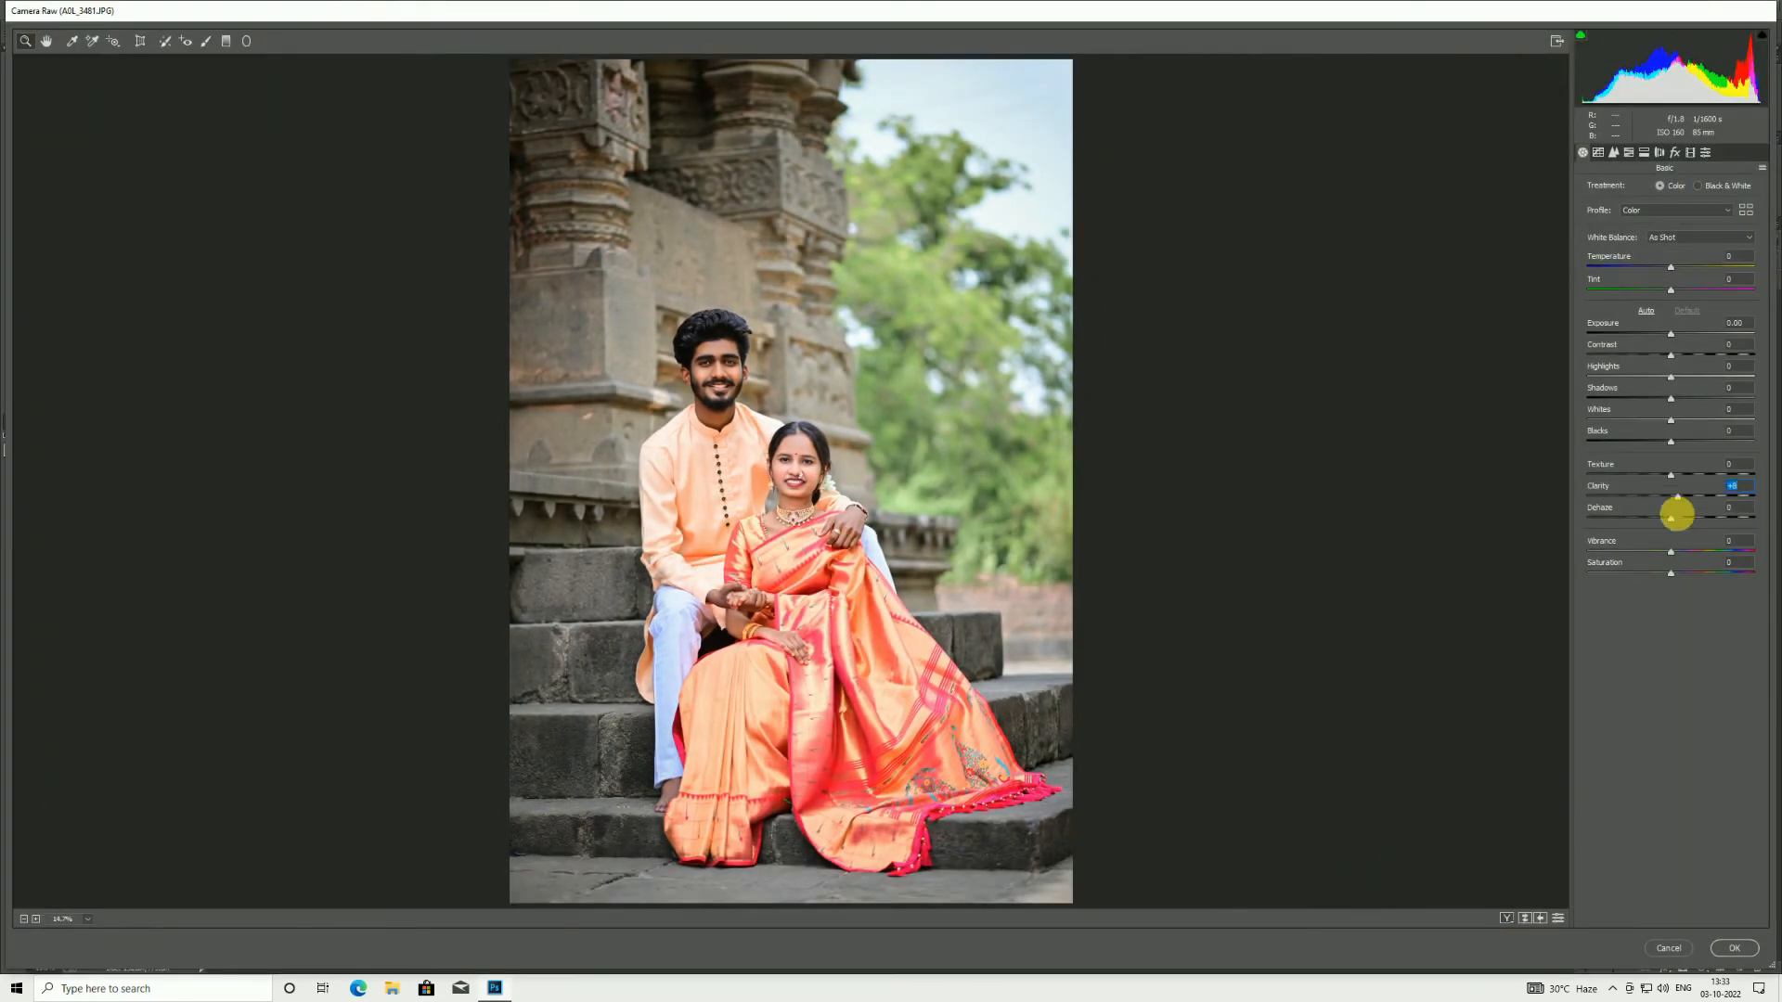
drag(1665, 443, 1669, 378)
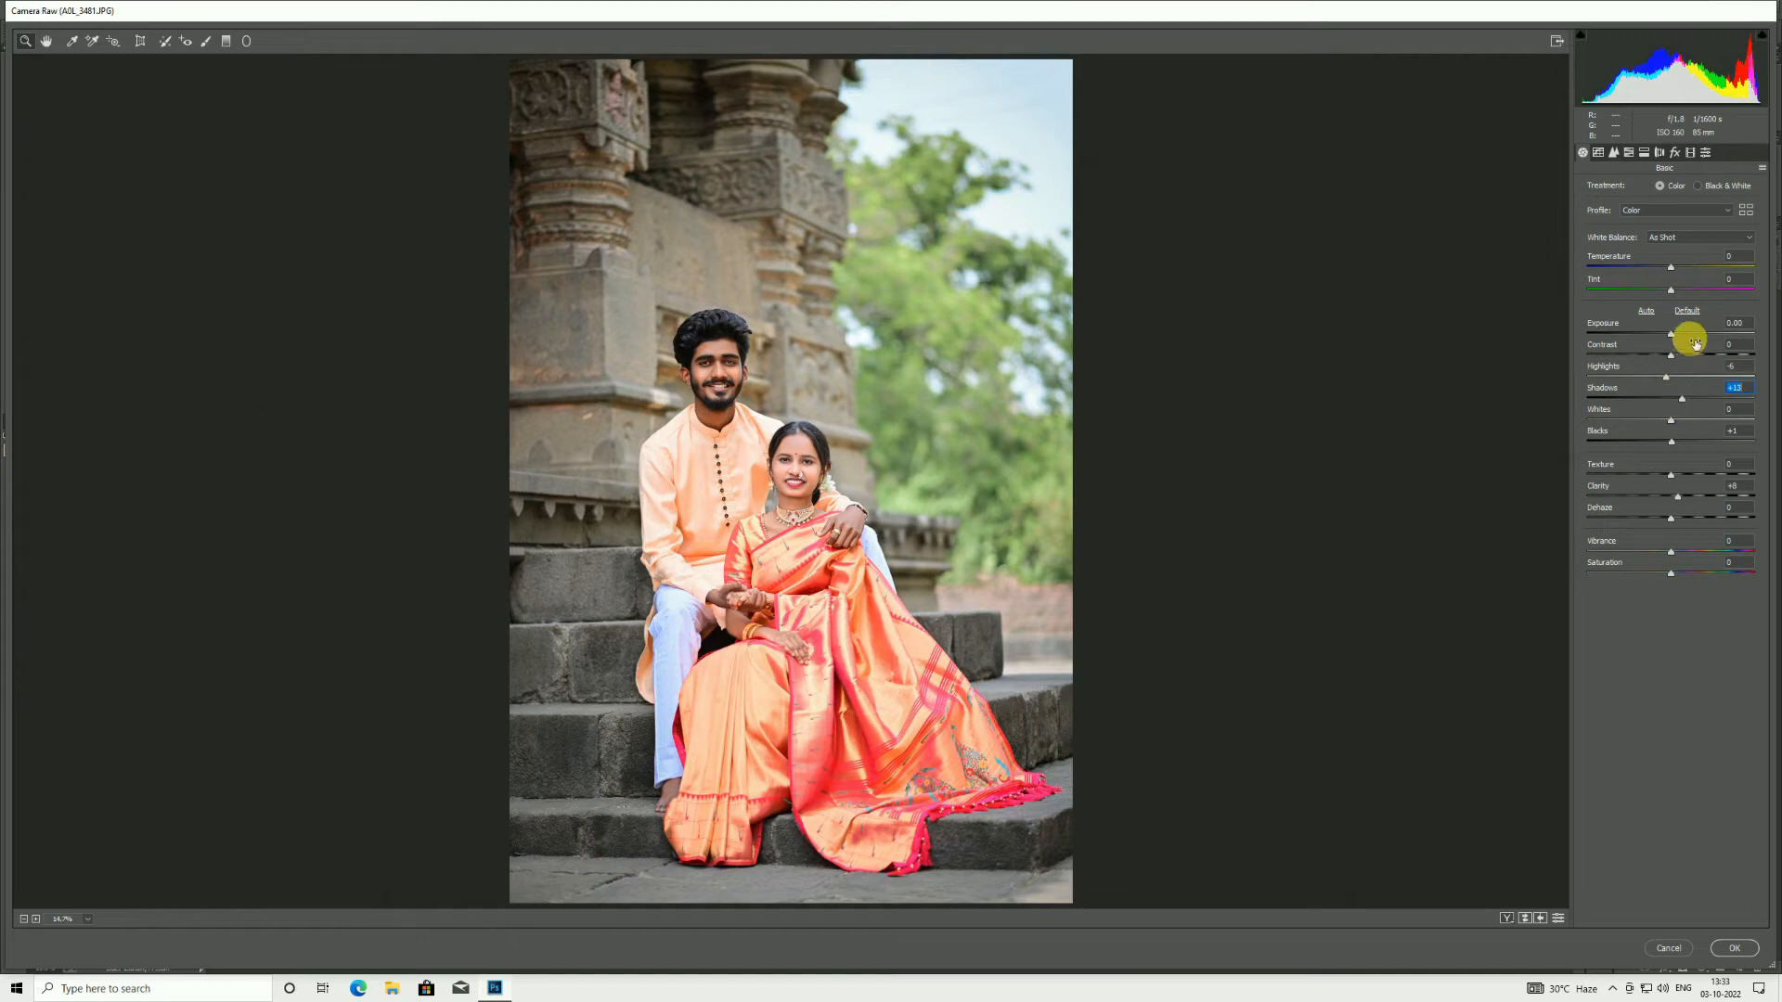
drag(1671, 270, 1674, 276)
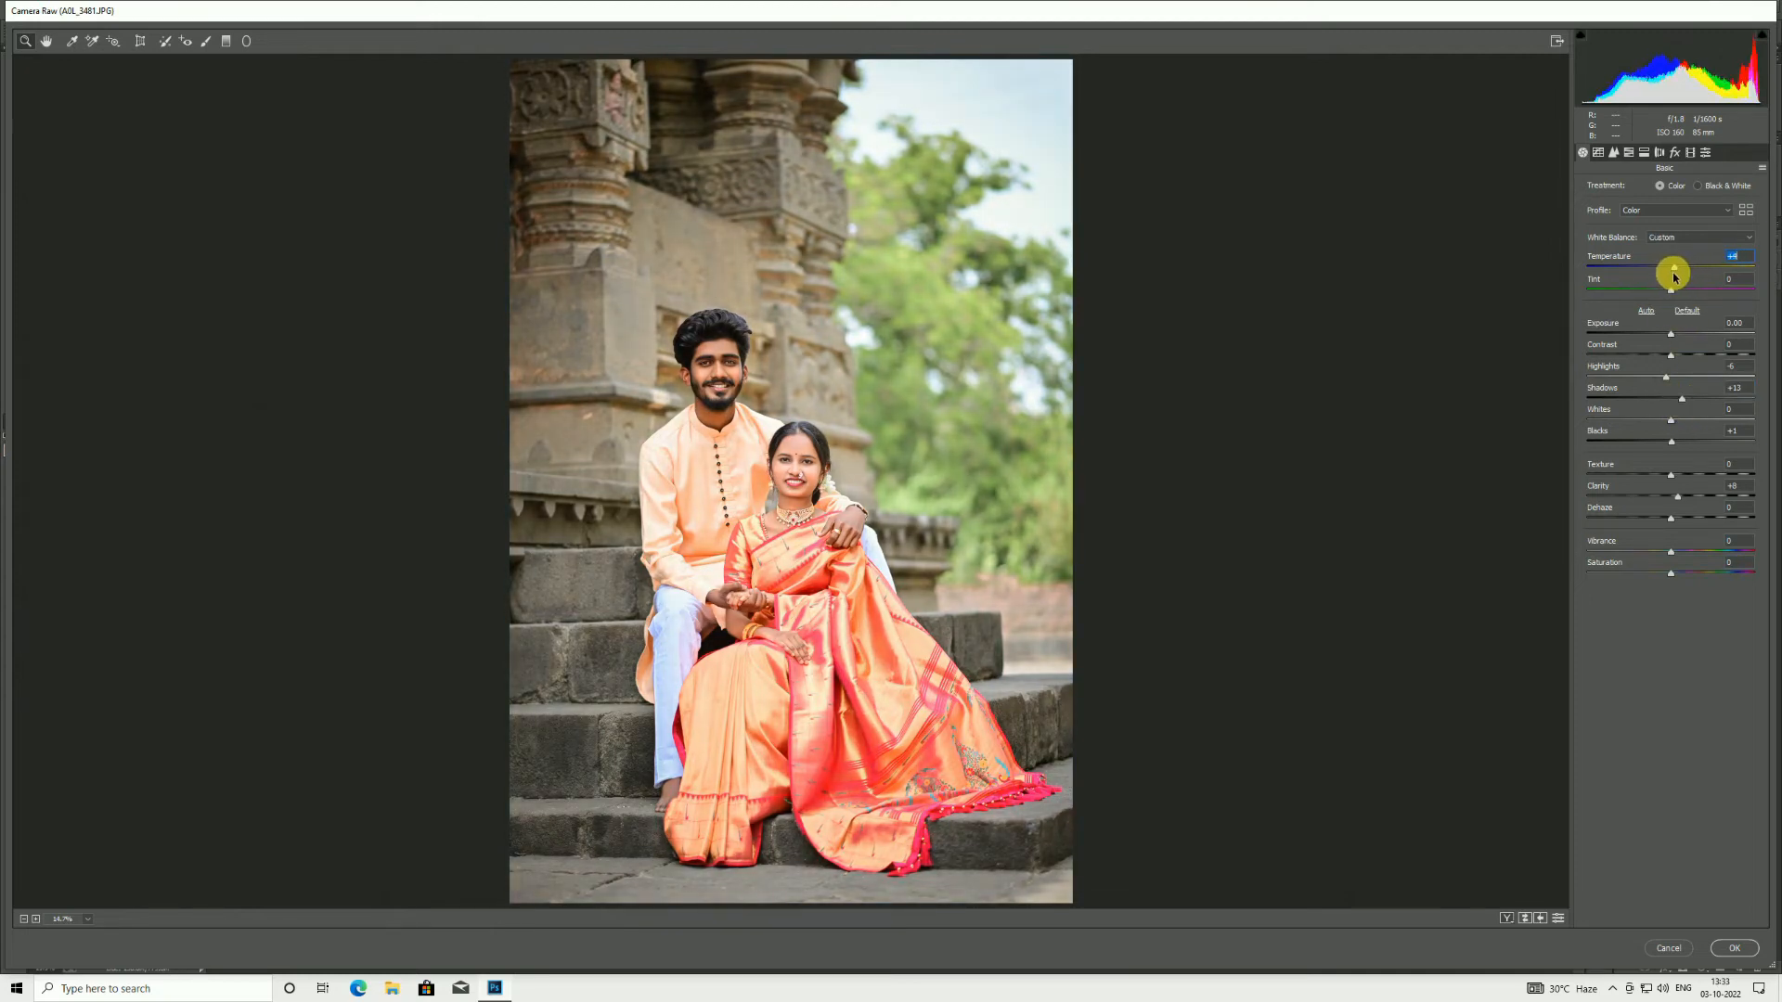
Step: Raise the greens' saturation to +34 and the yellows' slightly, and adjust the greens' luminance in the HSL adjustments
click(1627, 158)
click(1625, 185)
drag(1723, 294, 1673, 319)
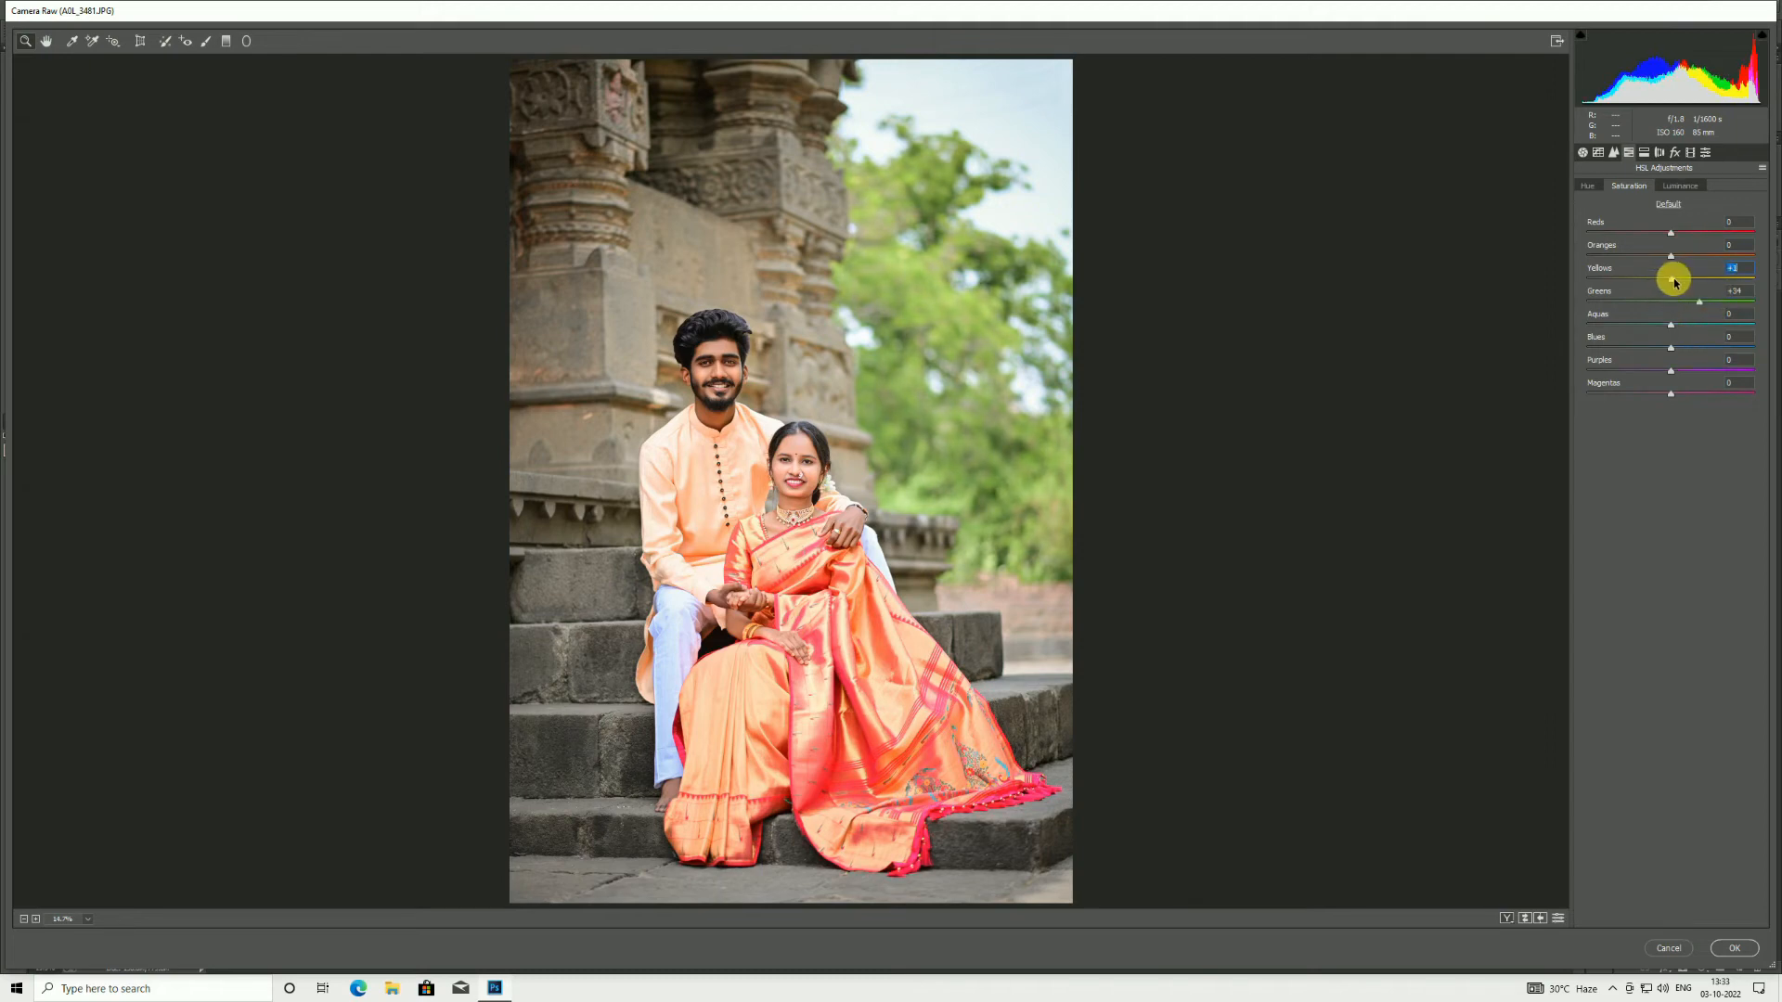
click(1671, 186)
mouse_move(1670, 301)
mouse_down()
mouse_move(1694, 338)
mouse_move(1644, 350)
mouse_move(1694, 370)
mouse_move(1688, 391)
mouse_move(1678, 346)
mouse_move(1702, 342)
mouse_move(1675, 351)
mouse_move(1670, 314)
mouse_up()
Step: Calibrate green primary to hue -2, saturation +8, lower red primary saturation slightly, and add a slight dark post-crop vignette
click(1692, 156)
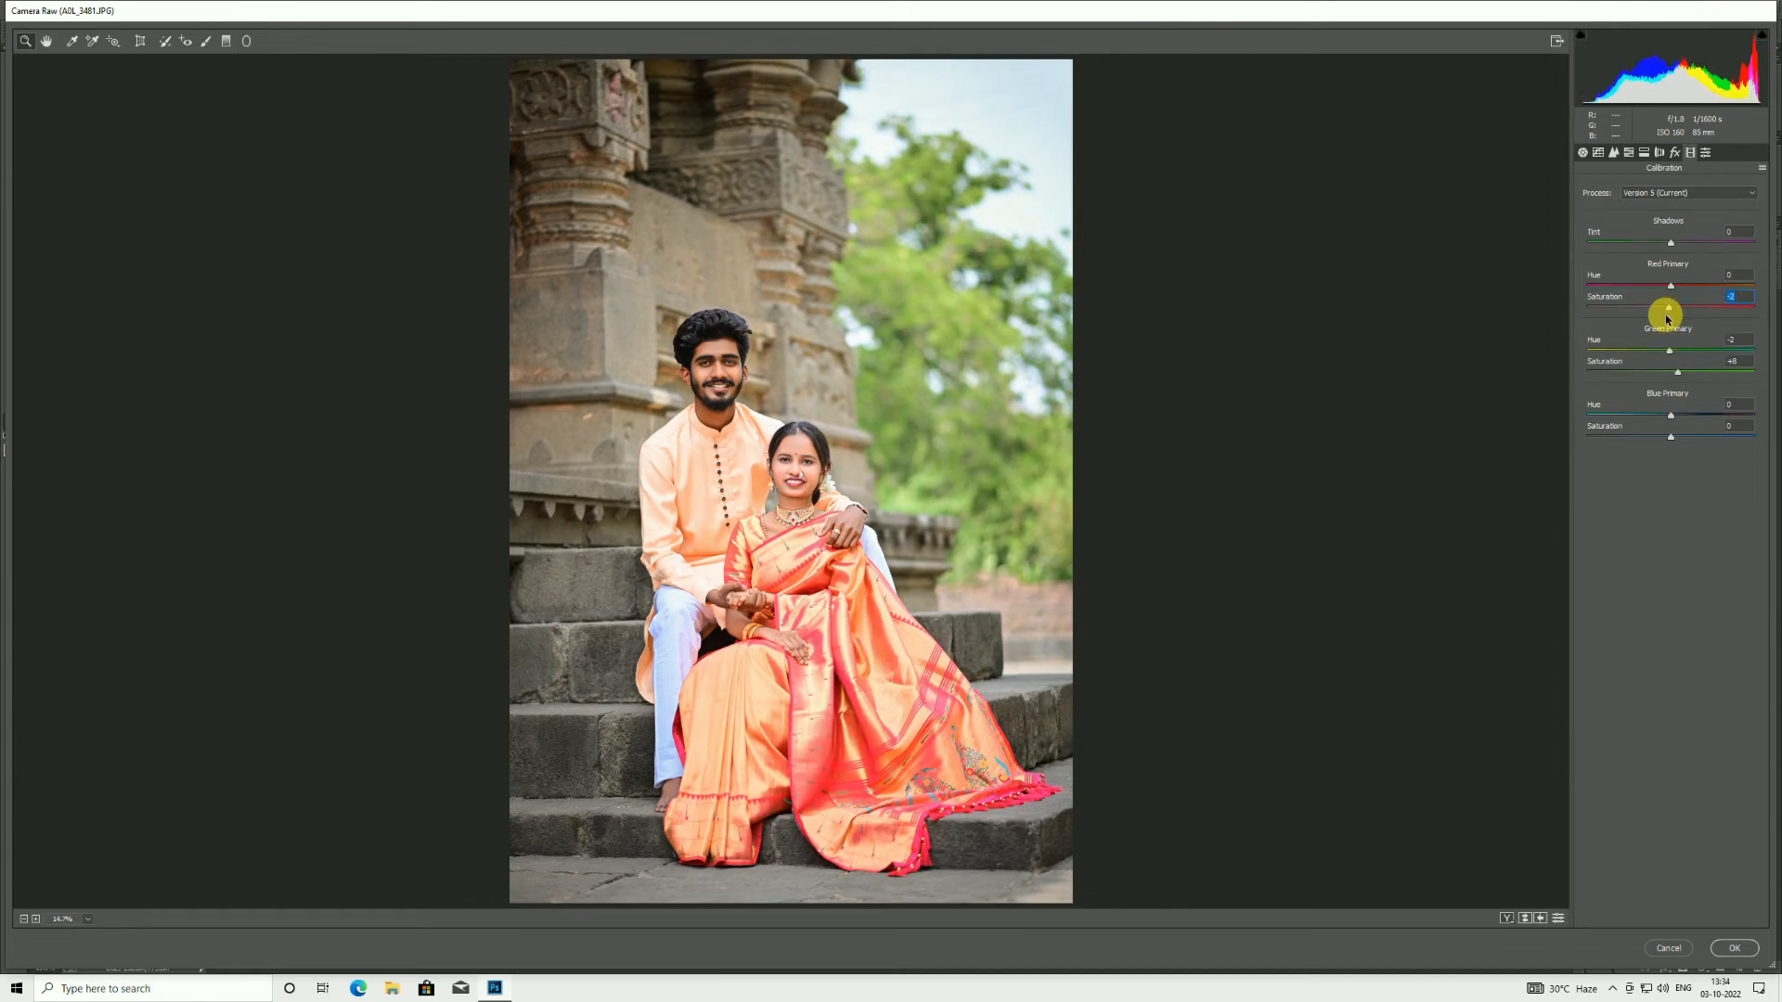
click(1674, 152)
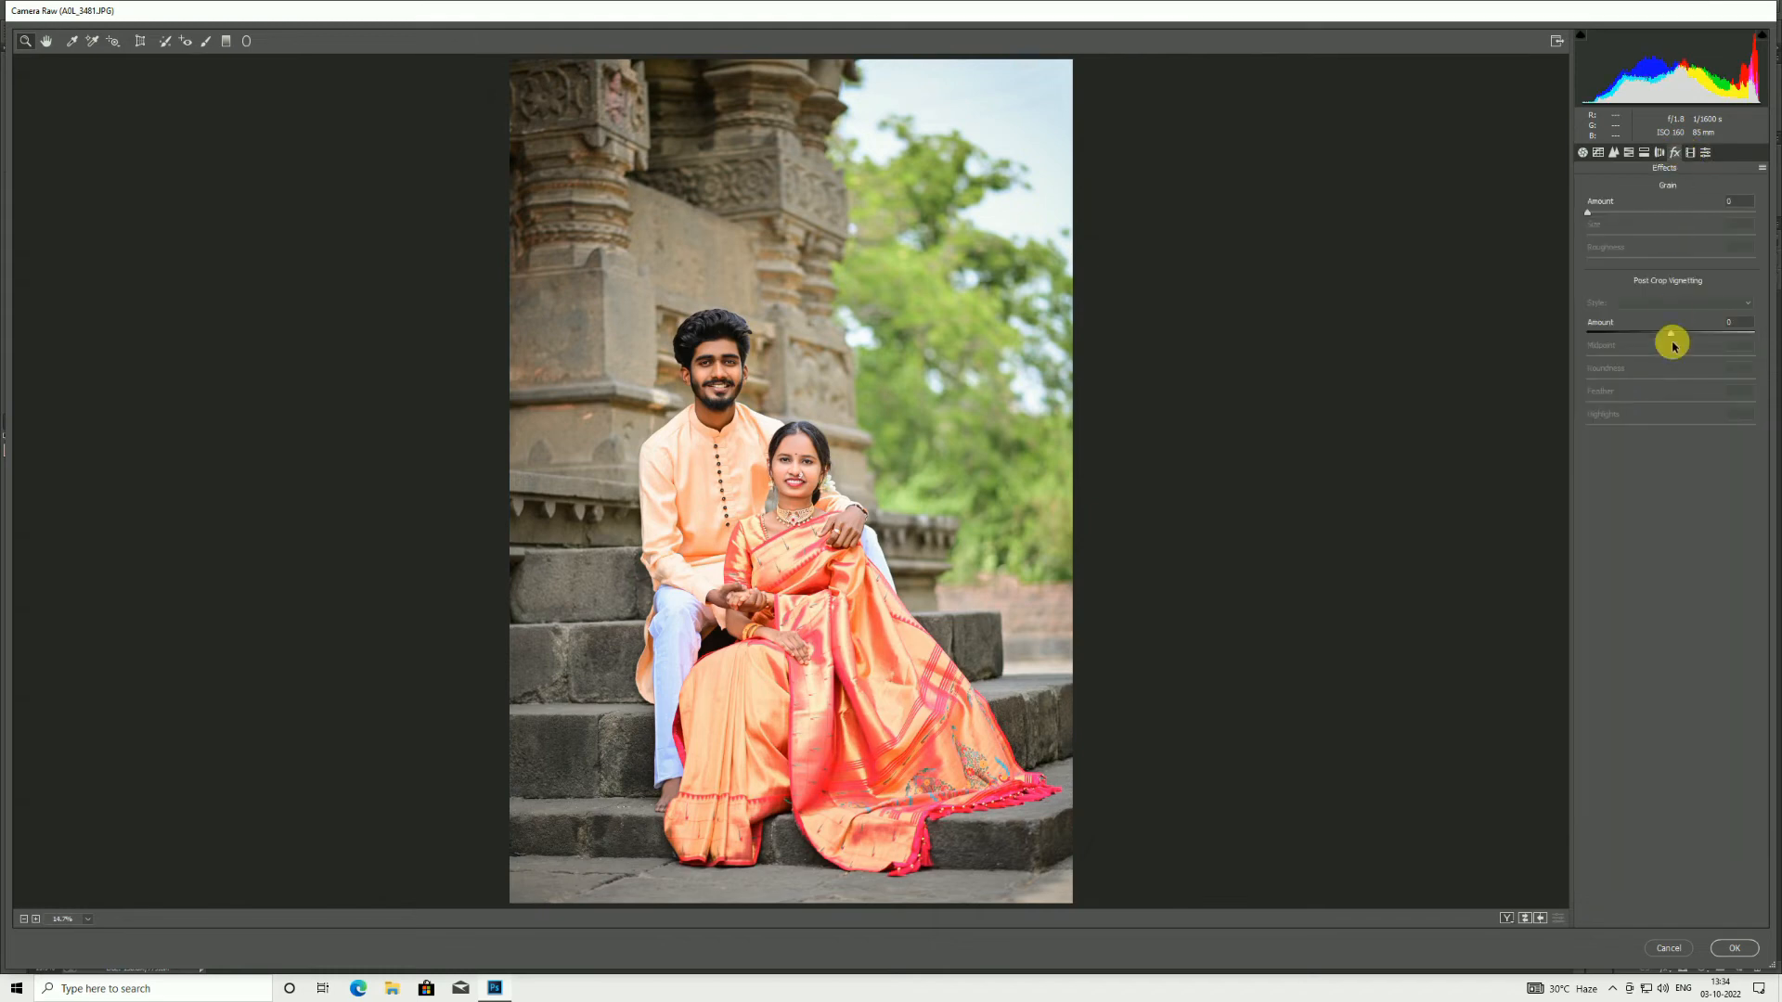
drag(1666, 334, 1660, 334)
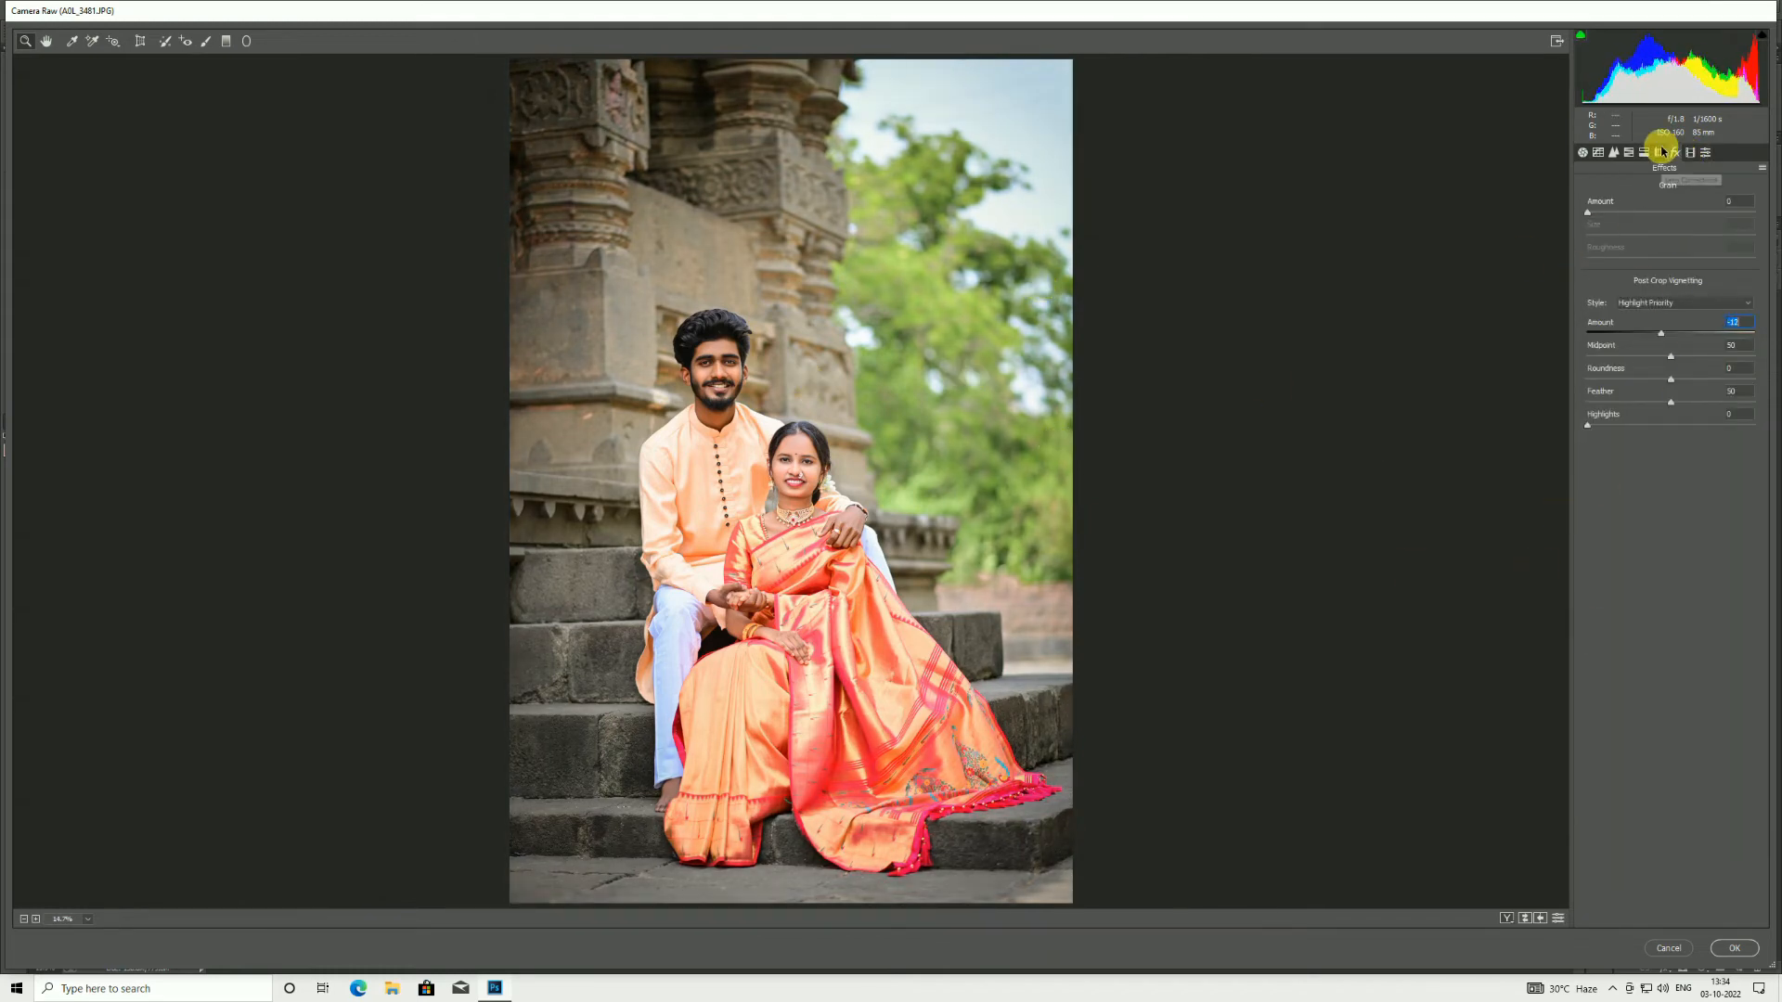
Step: Split-tone the highlights with hue 63 at very low saturation and apply the Camera Raw adjustments
click(1644, 153)
click(1615, 208)
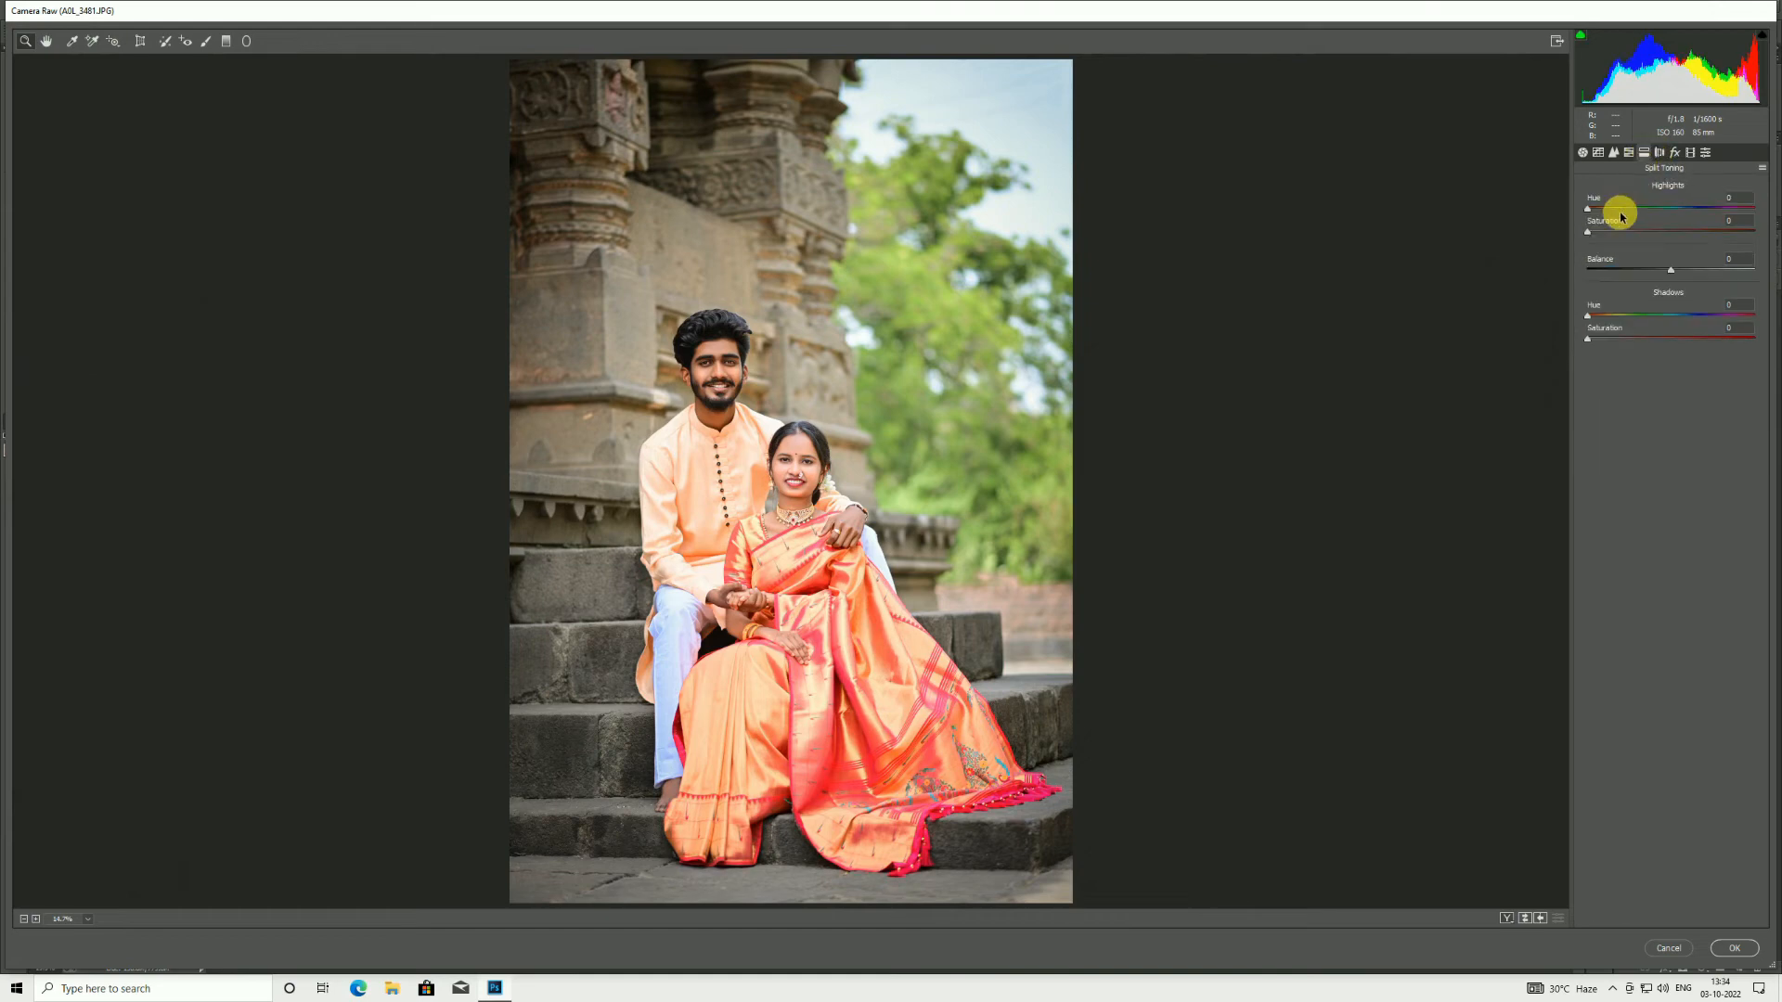
click(1604, 231)
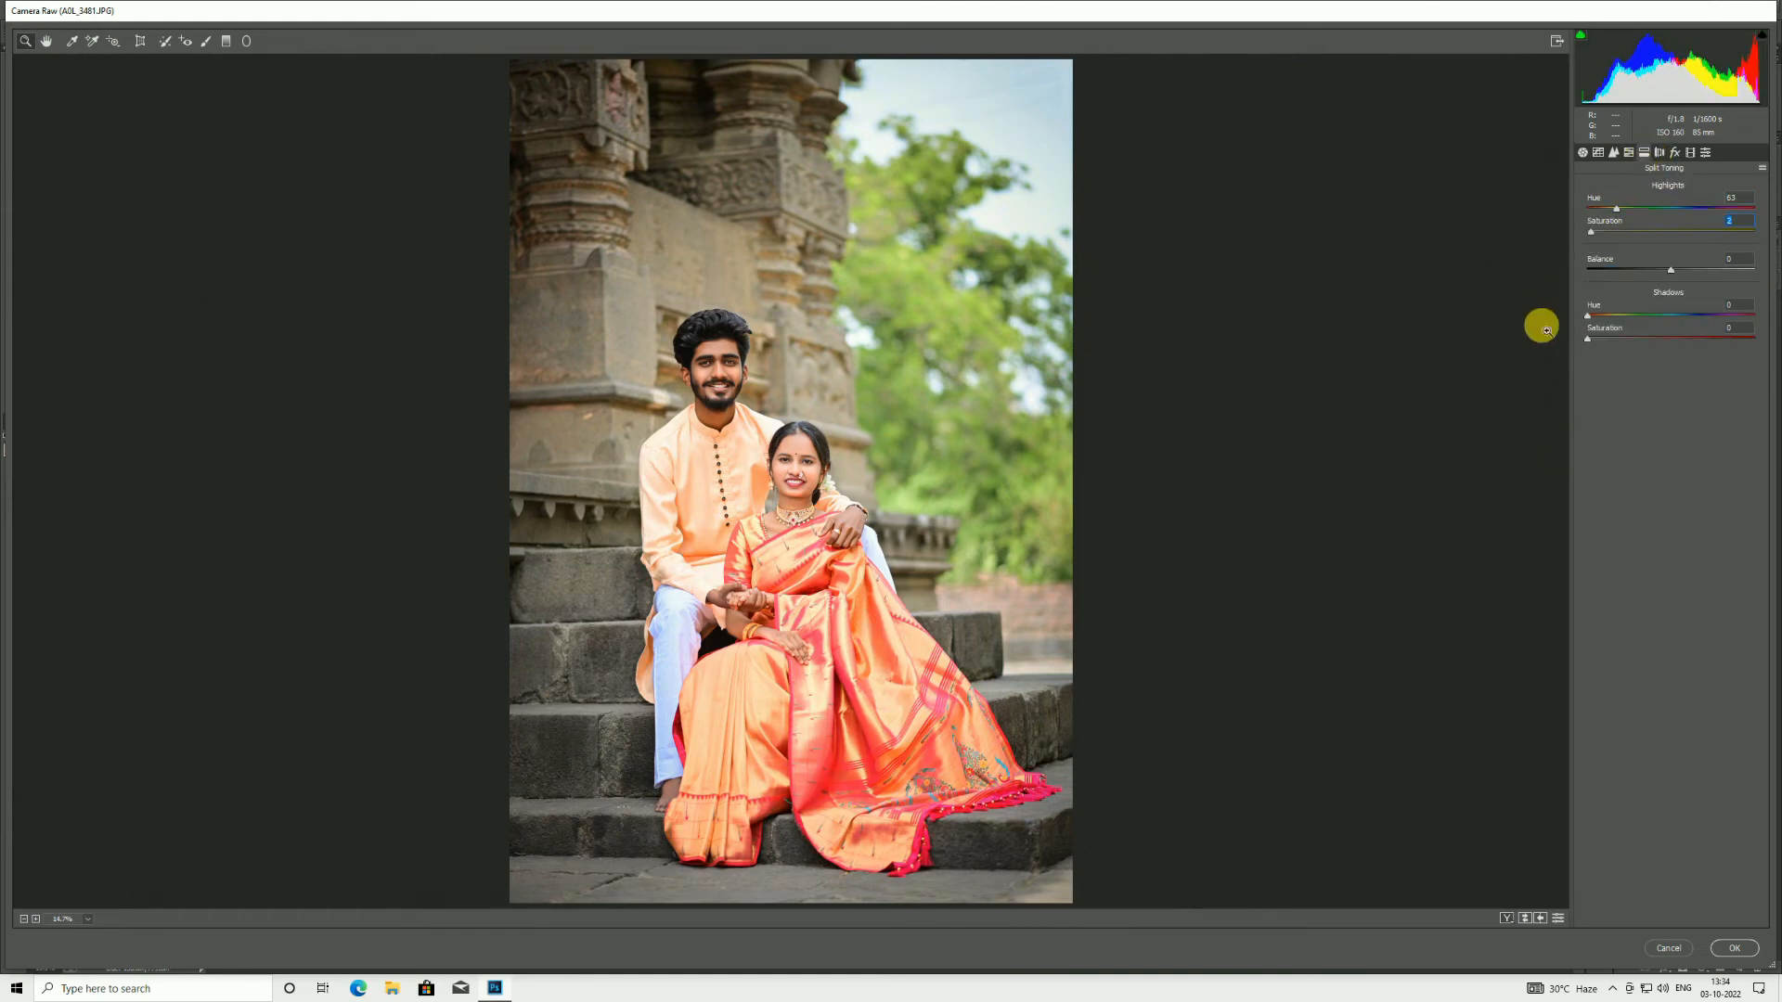
click(1732, 952)
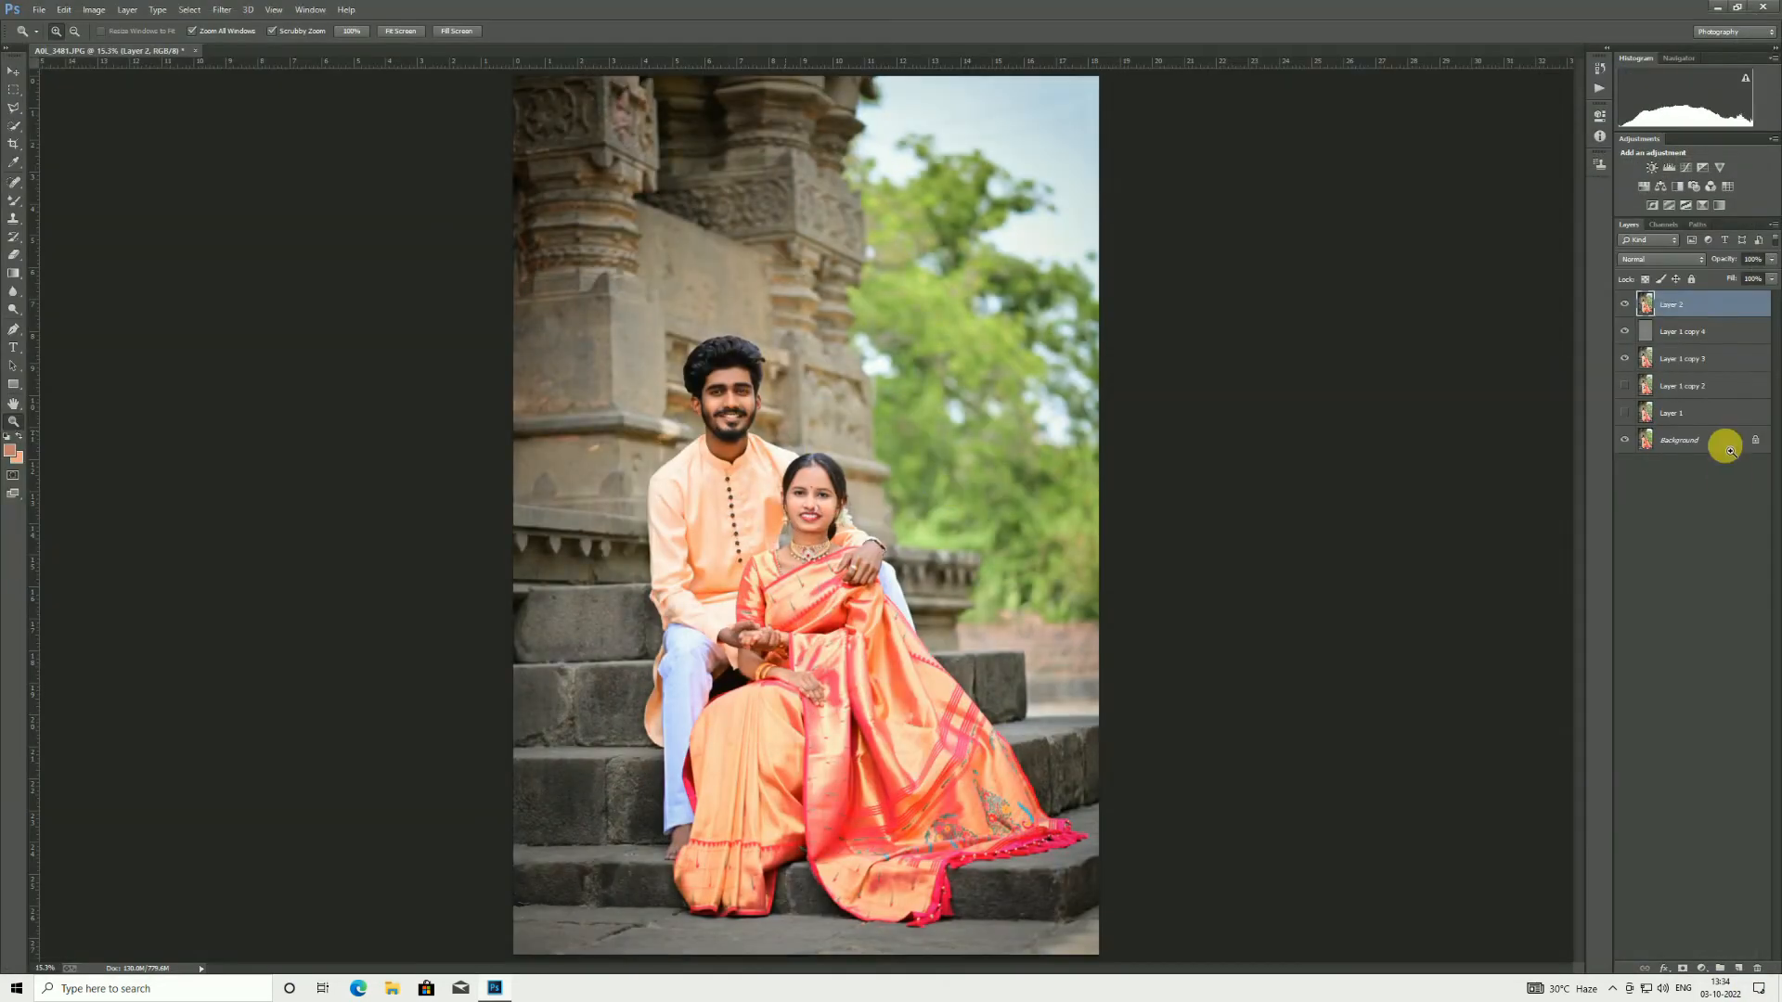
Step: Compare the graded top layer with the original Background and inspect the man's face and hair close up
click(1624, 304)
click(1624, 303)
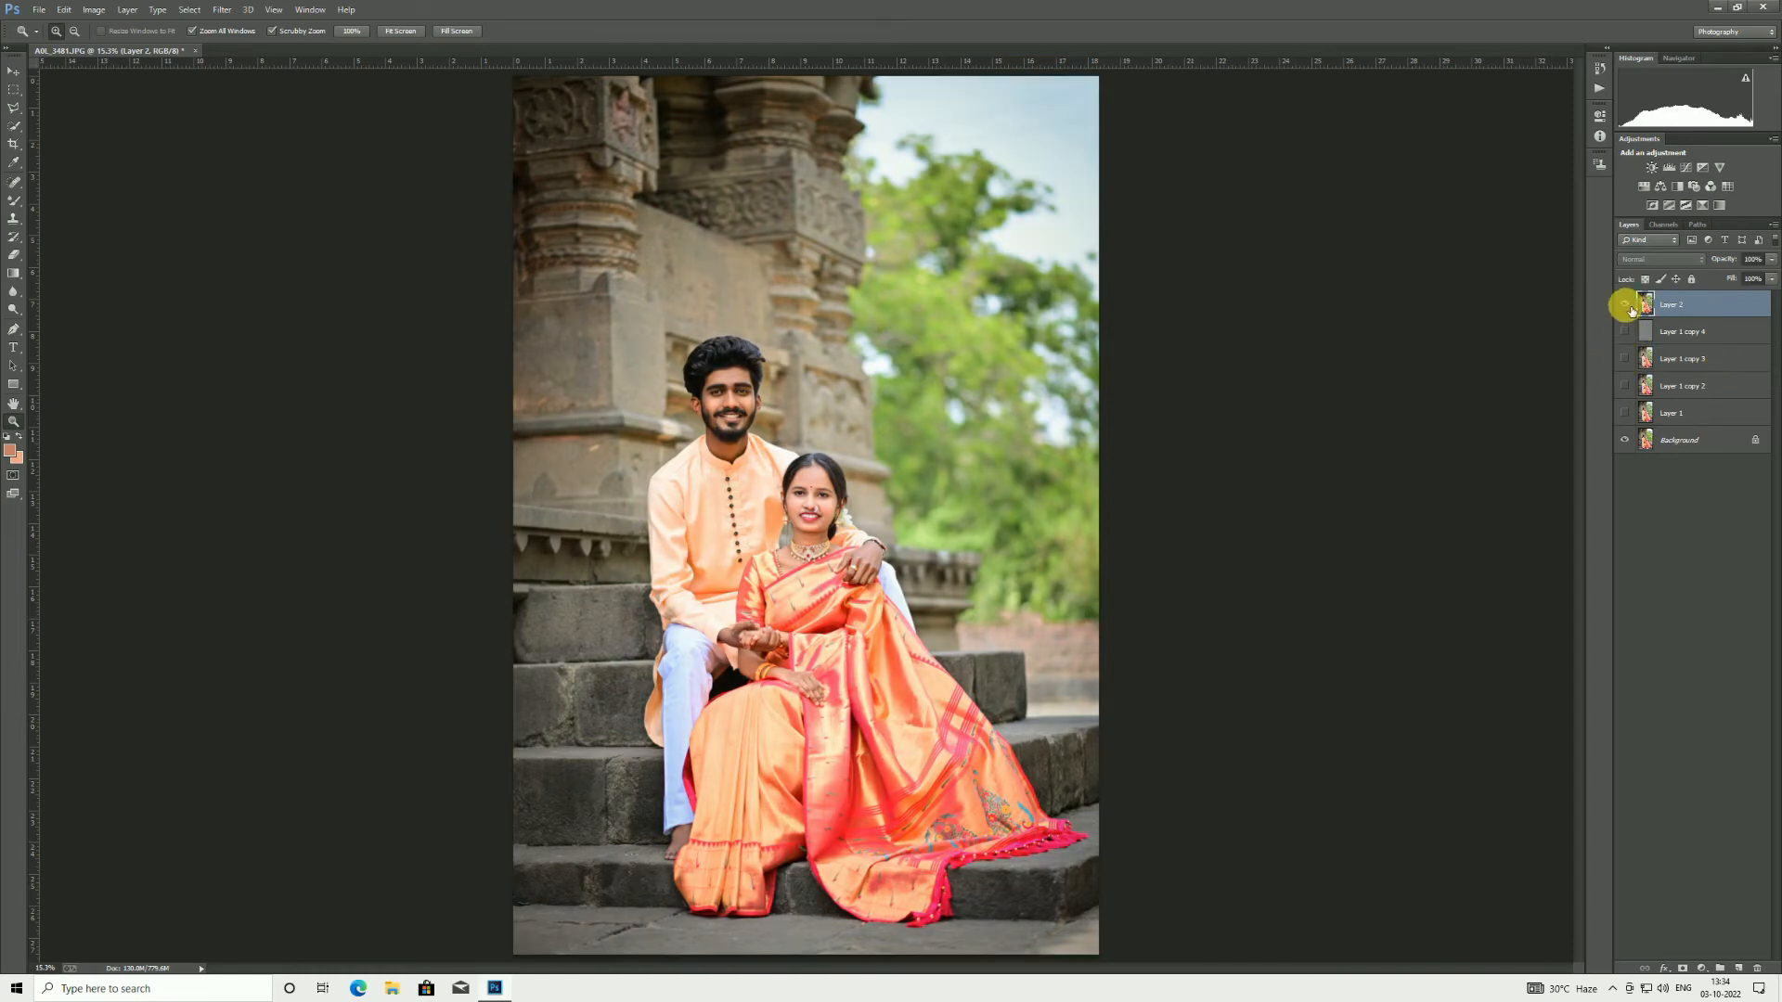
drag(781, 446, 908, 494)
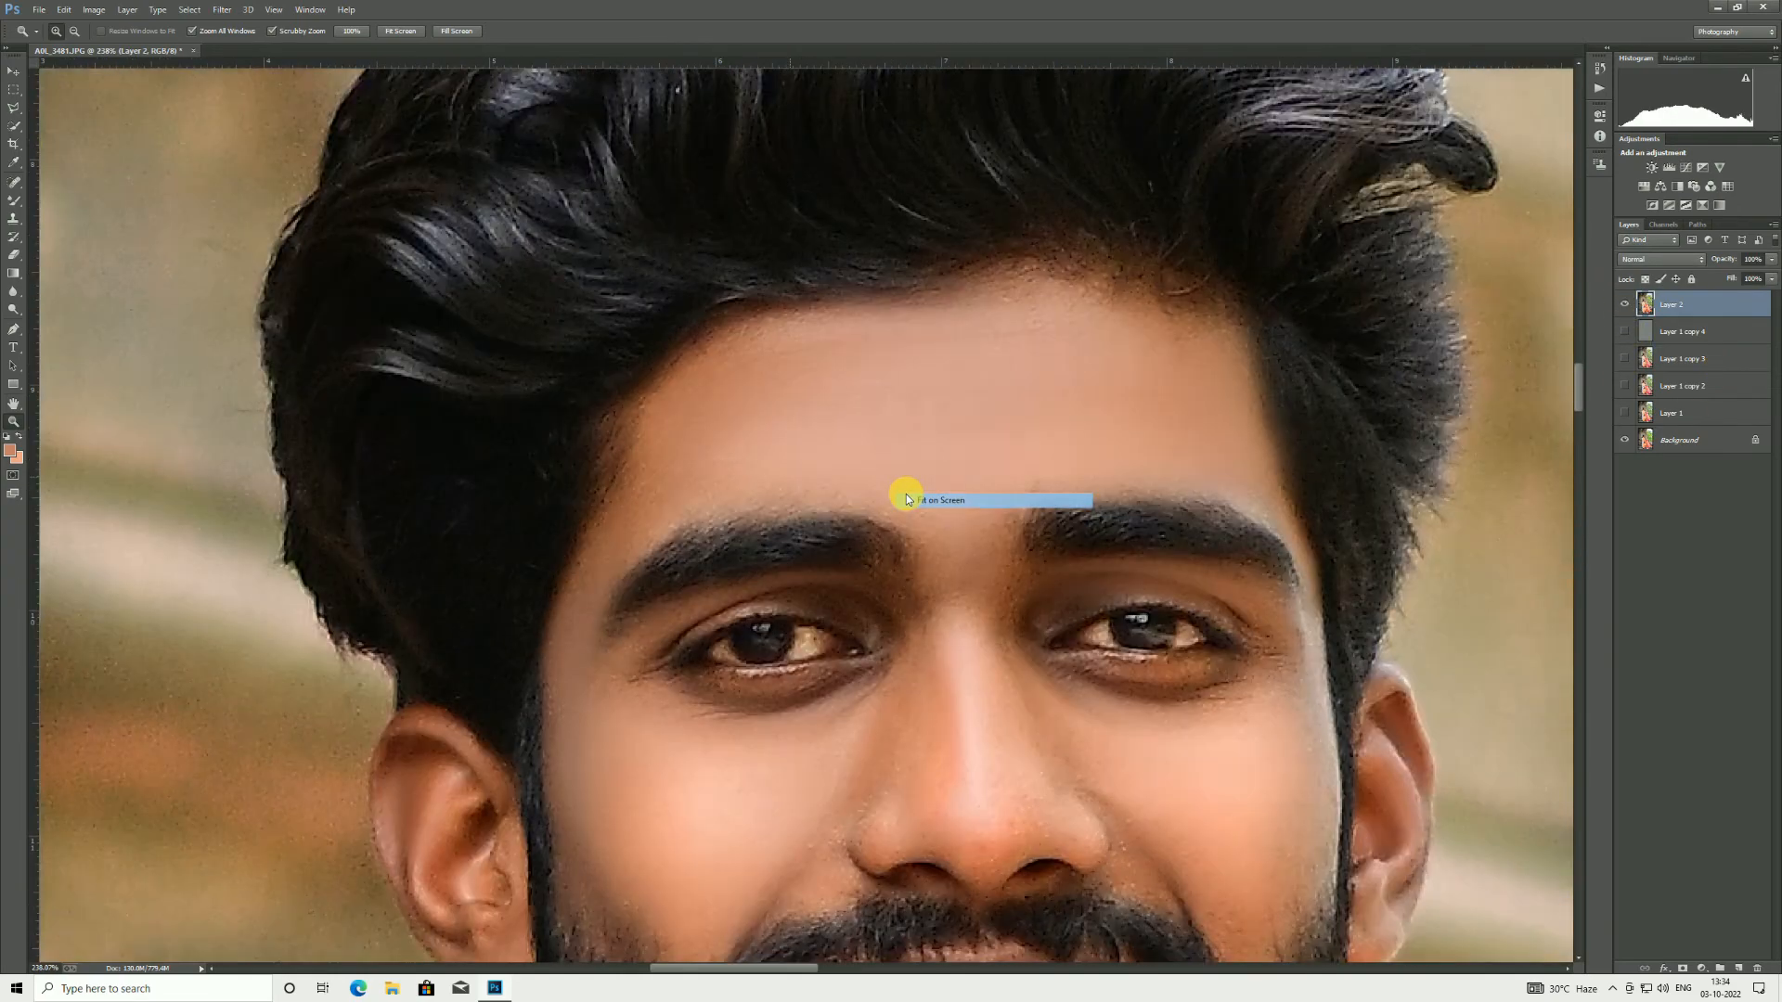
key(ctrl+0)
drag(717, 339, 833, 412)
right_click(833, 412)
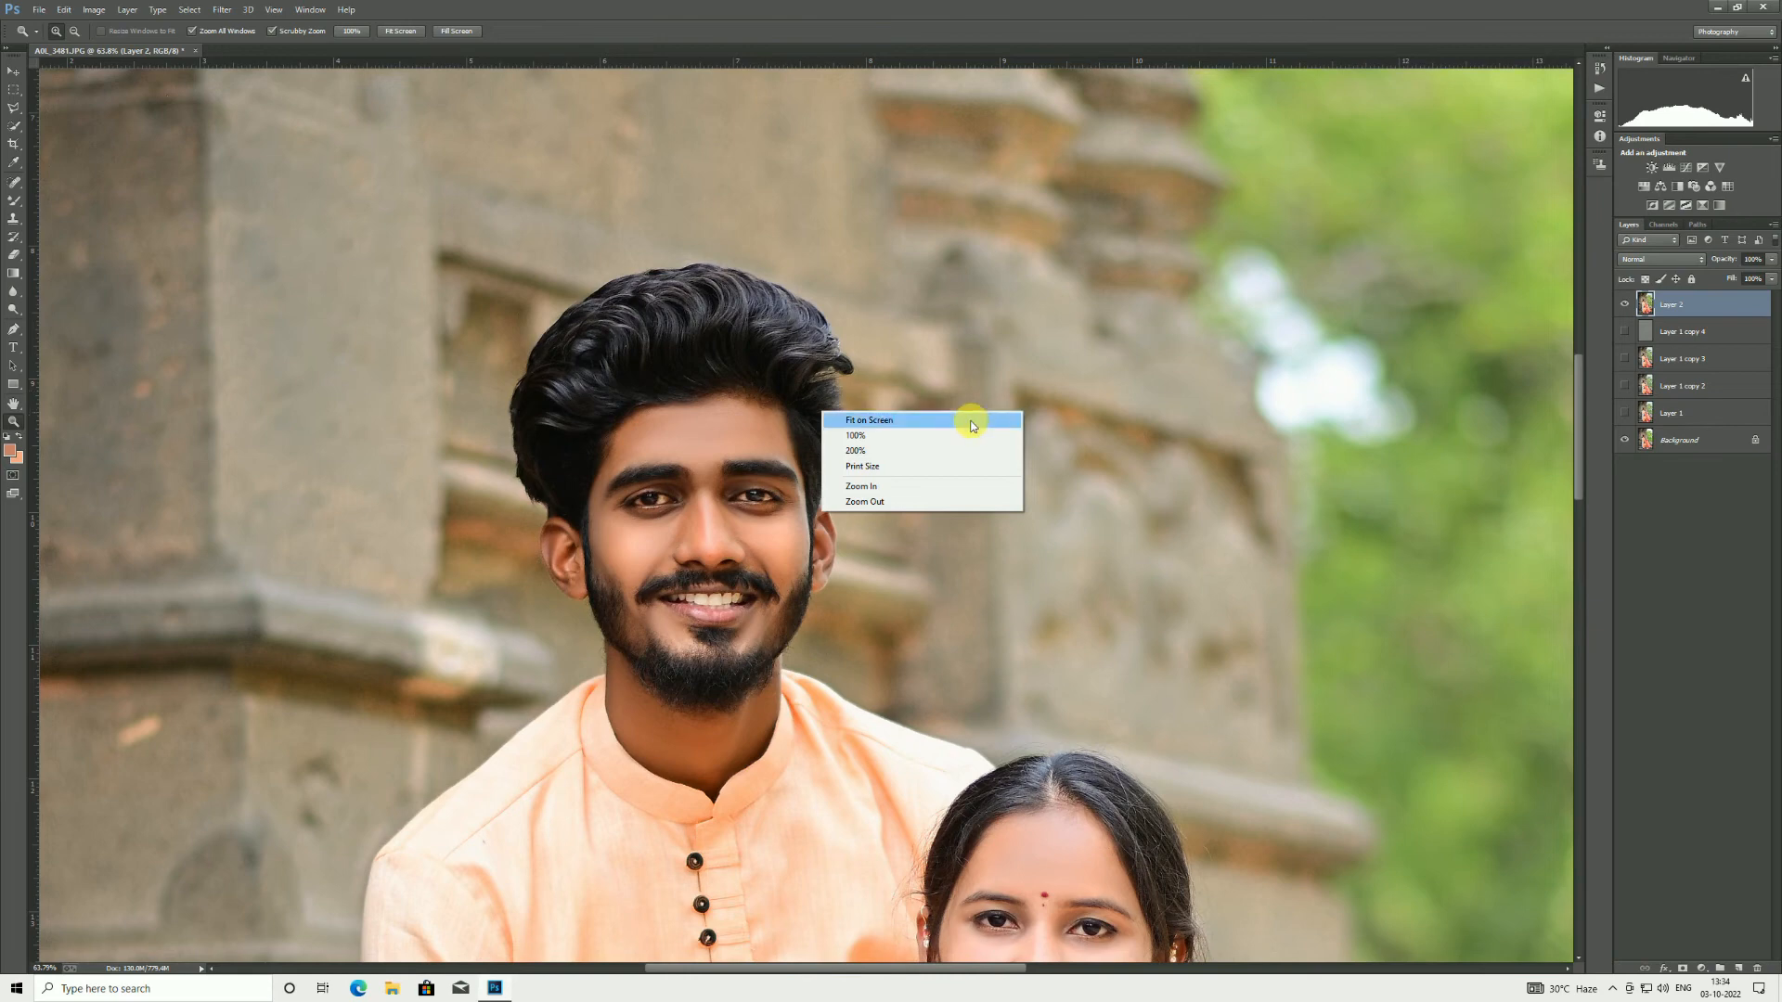
click(966, 420)
Step: Add a new empty layer above the graded one and choose a bright orange foreground colour for the Mixer Brush
click(1740, 965)
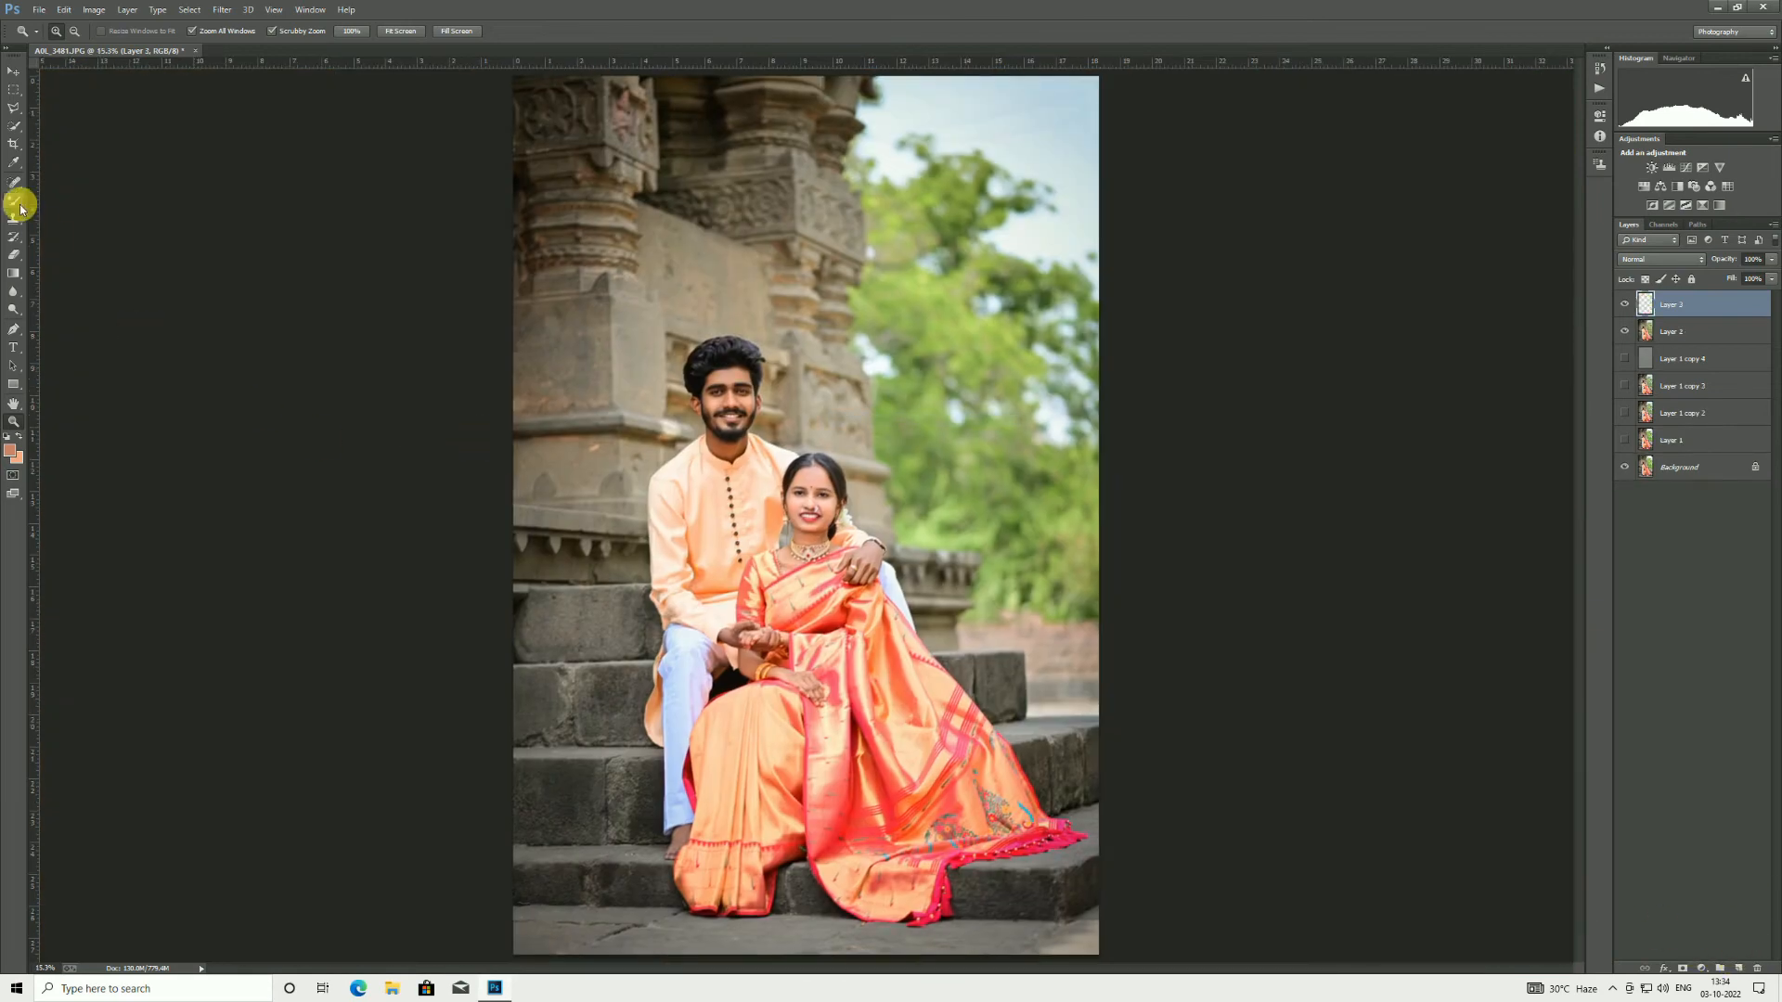
click(39, 9)
click(383, 150)
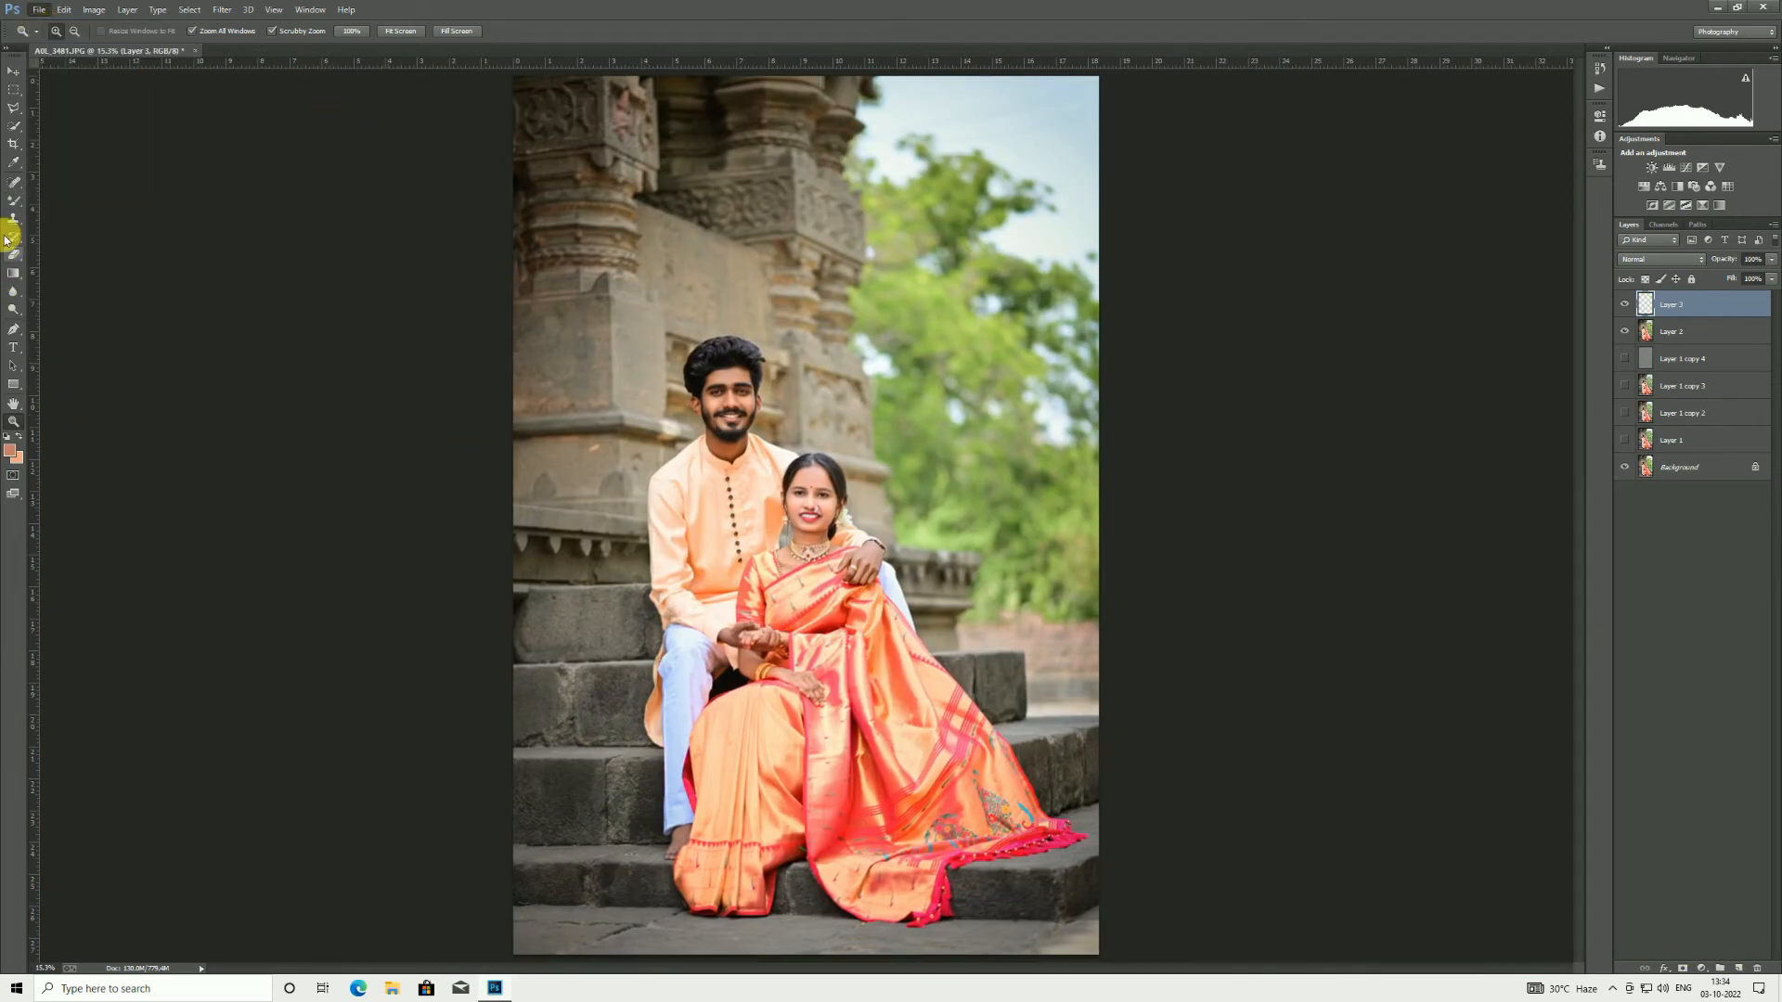
click(13, 199)
click(11, 451)
click(1478, 380)
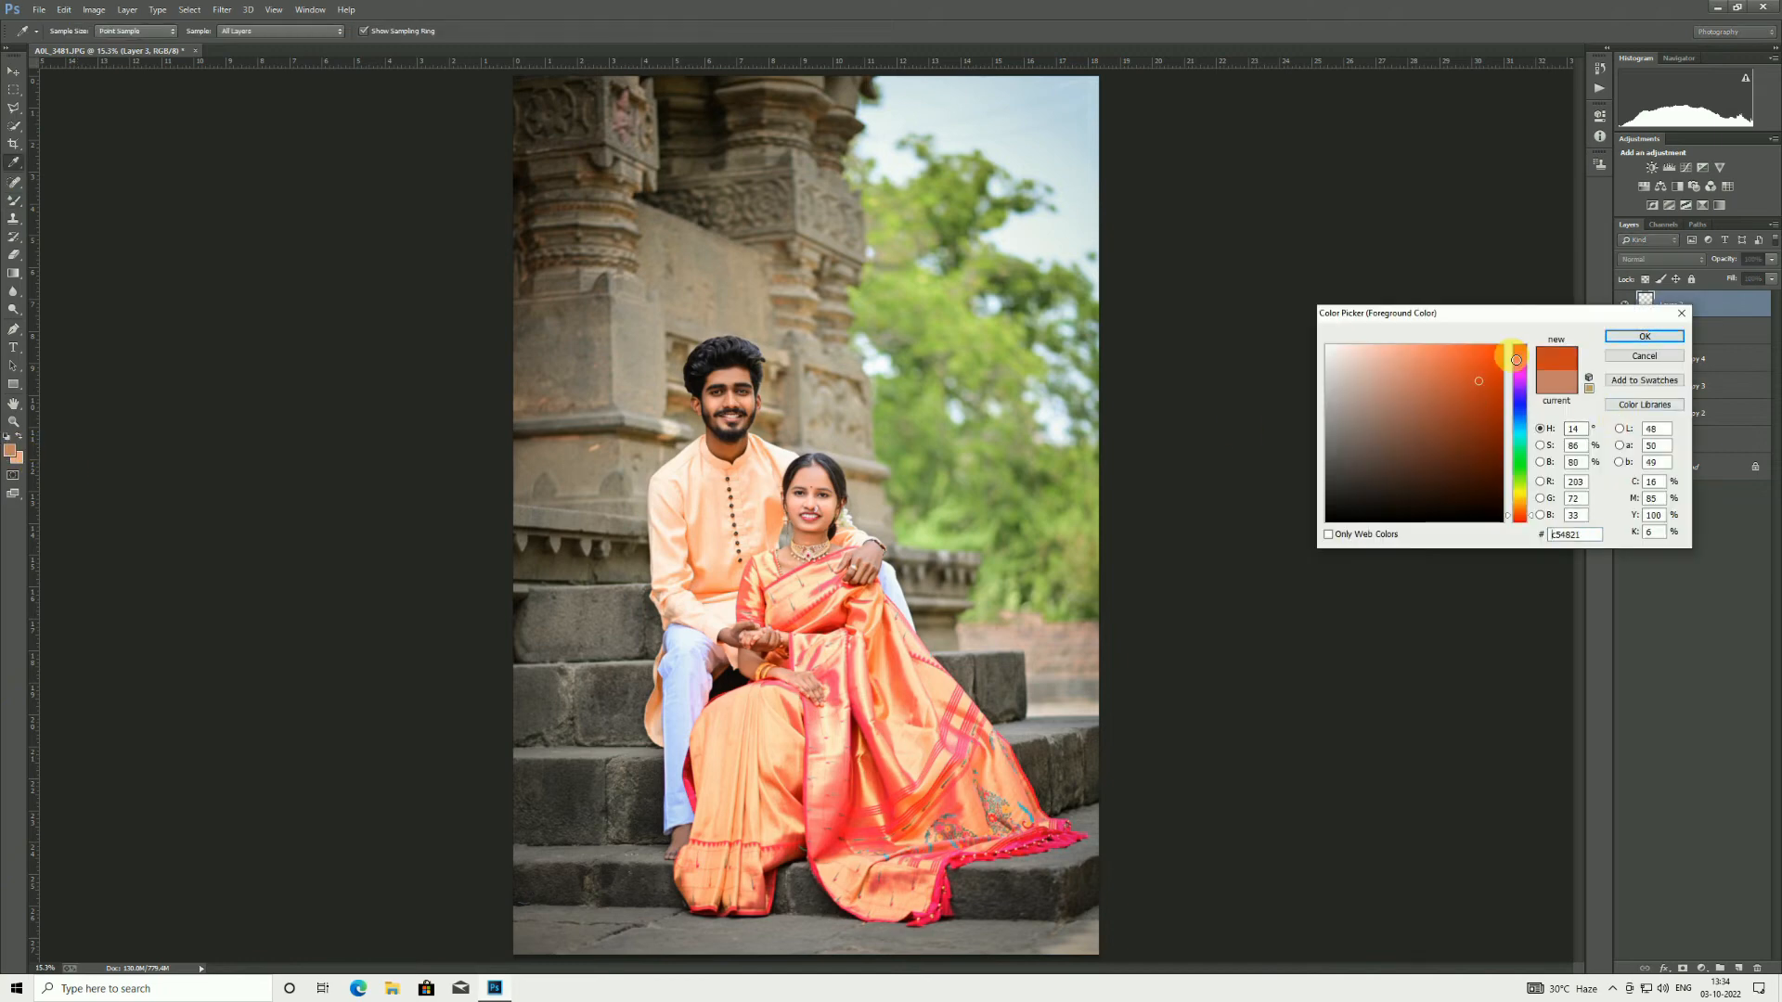
click(1642, 336)
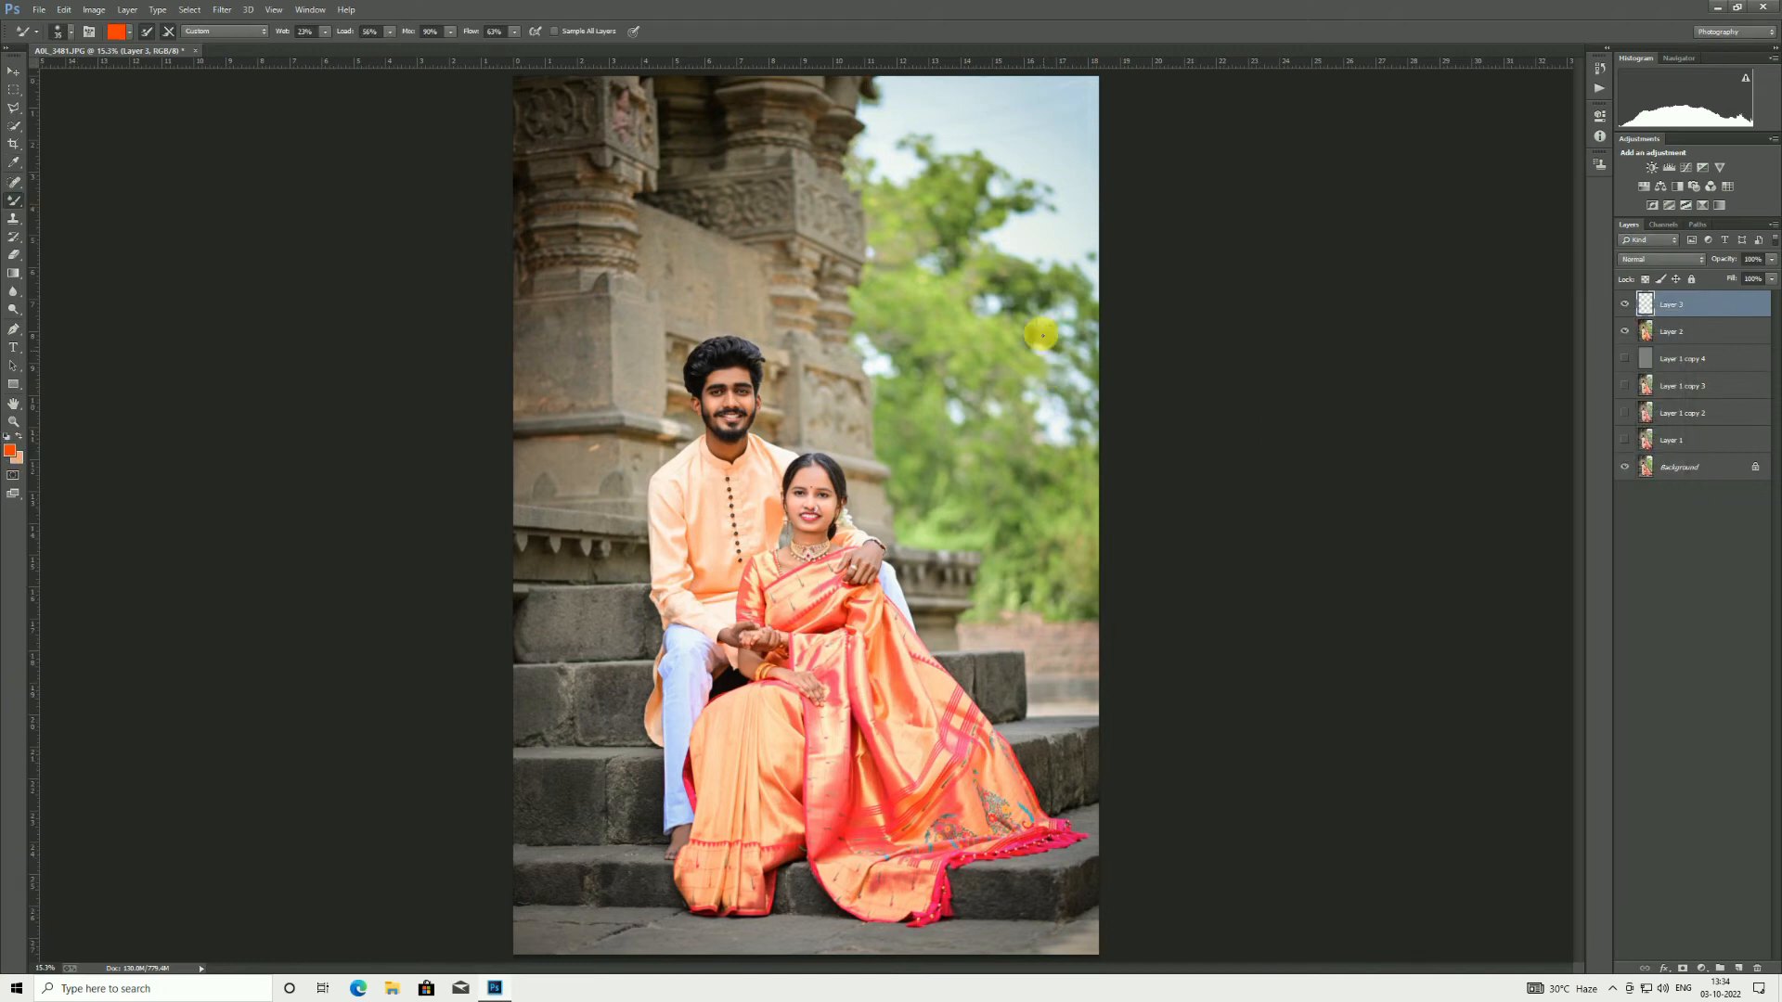
Step: Enlarge the Mixer Brush greatly and dab one soft orange spot onto the empty layer over the sky
key(bracketright)
key(bracketright)
key(bracketright)
key(bracketright)
key(bracketright)
key(bracketright)
key(bracketright)
key(bracketright)
key(bracketright)
key(bracketright)
key(bracketright)
click(1033, 232)
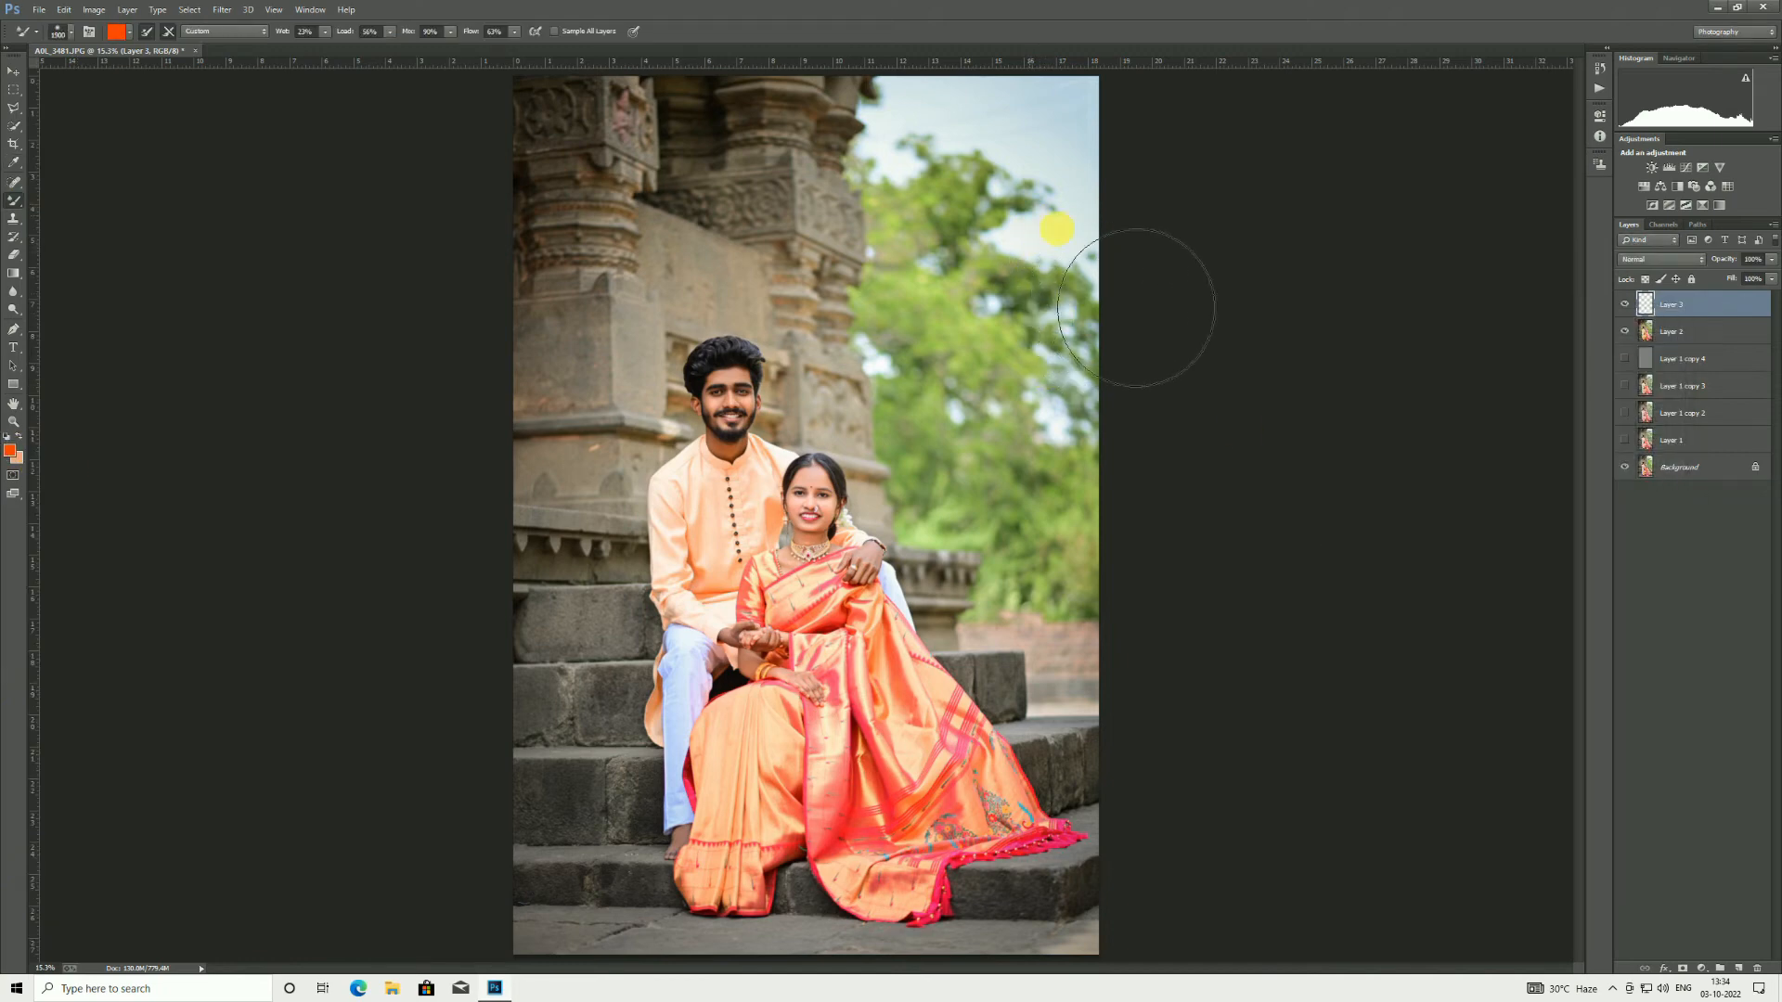
Step: Scale the orange spot to more than double its size and position it over the sky in the photo's upper right corner
click(13, 71)
drag(1050, 286, 1044, 243)
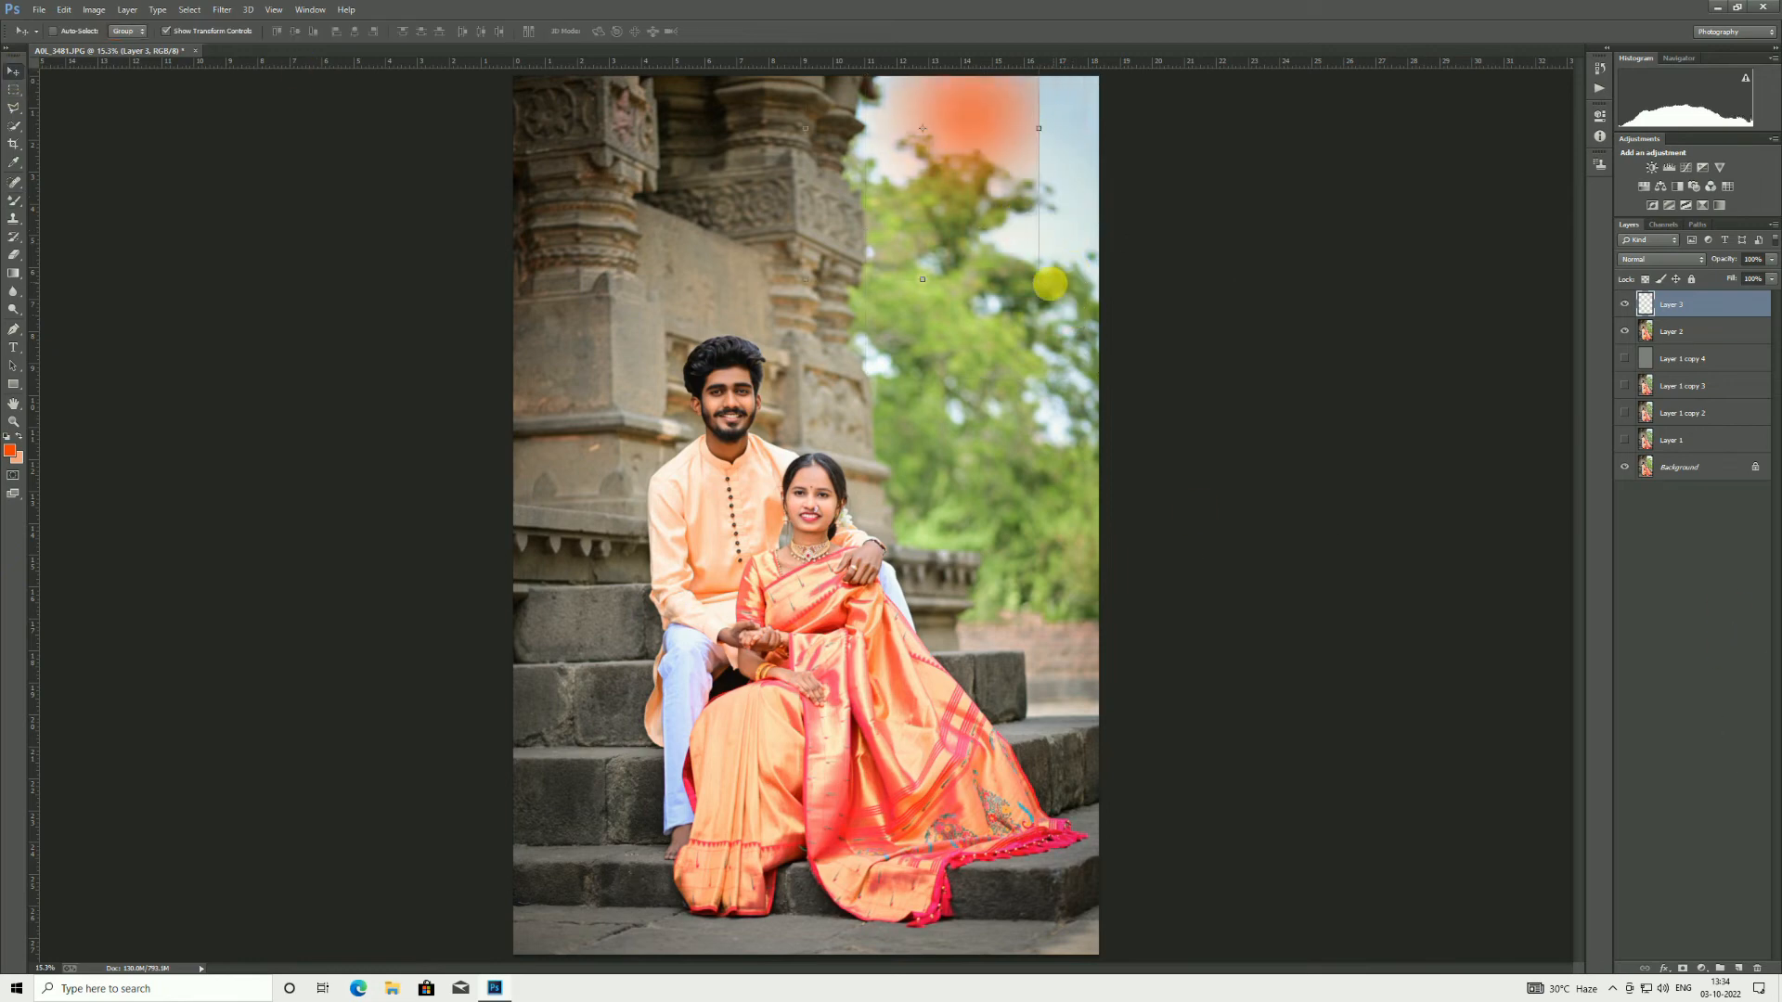
key(ctrl+t)
drag(1101, 346, 1113, 397)
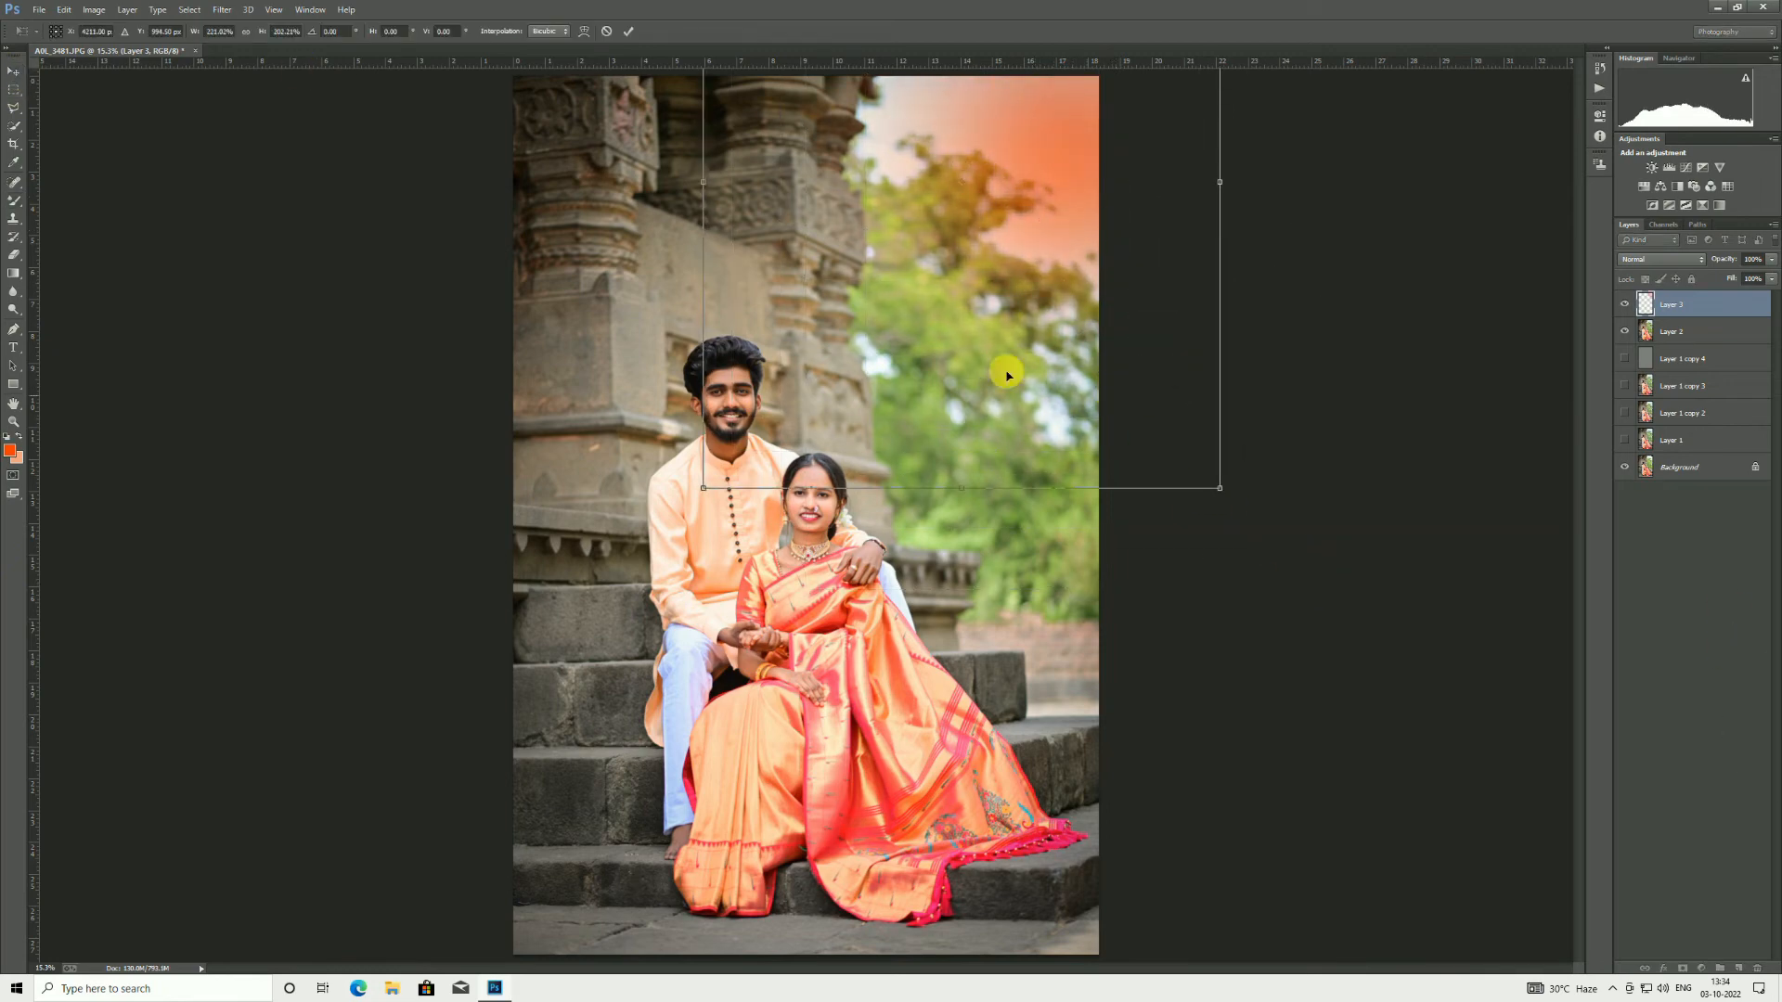
click(628, 30)
drag(1014, 290, 993, 320)
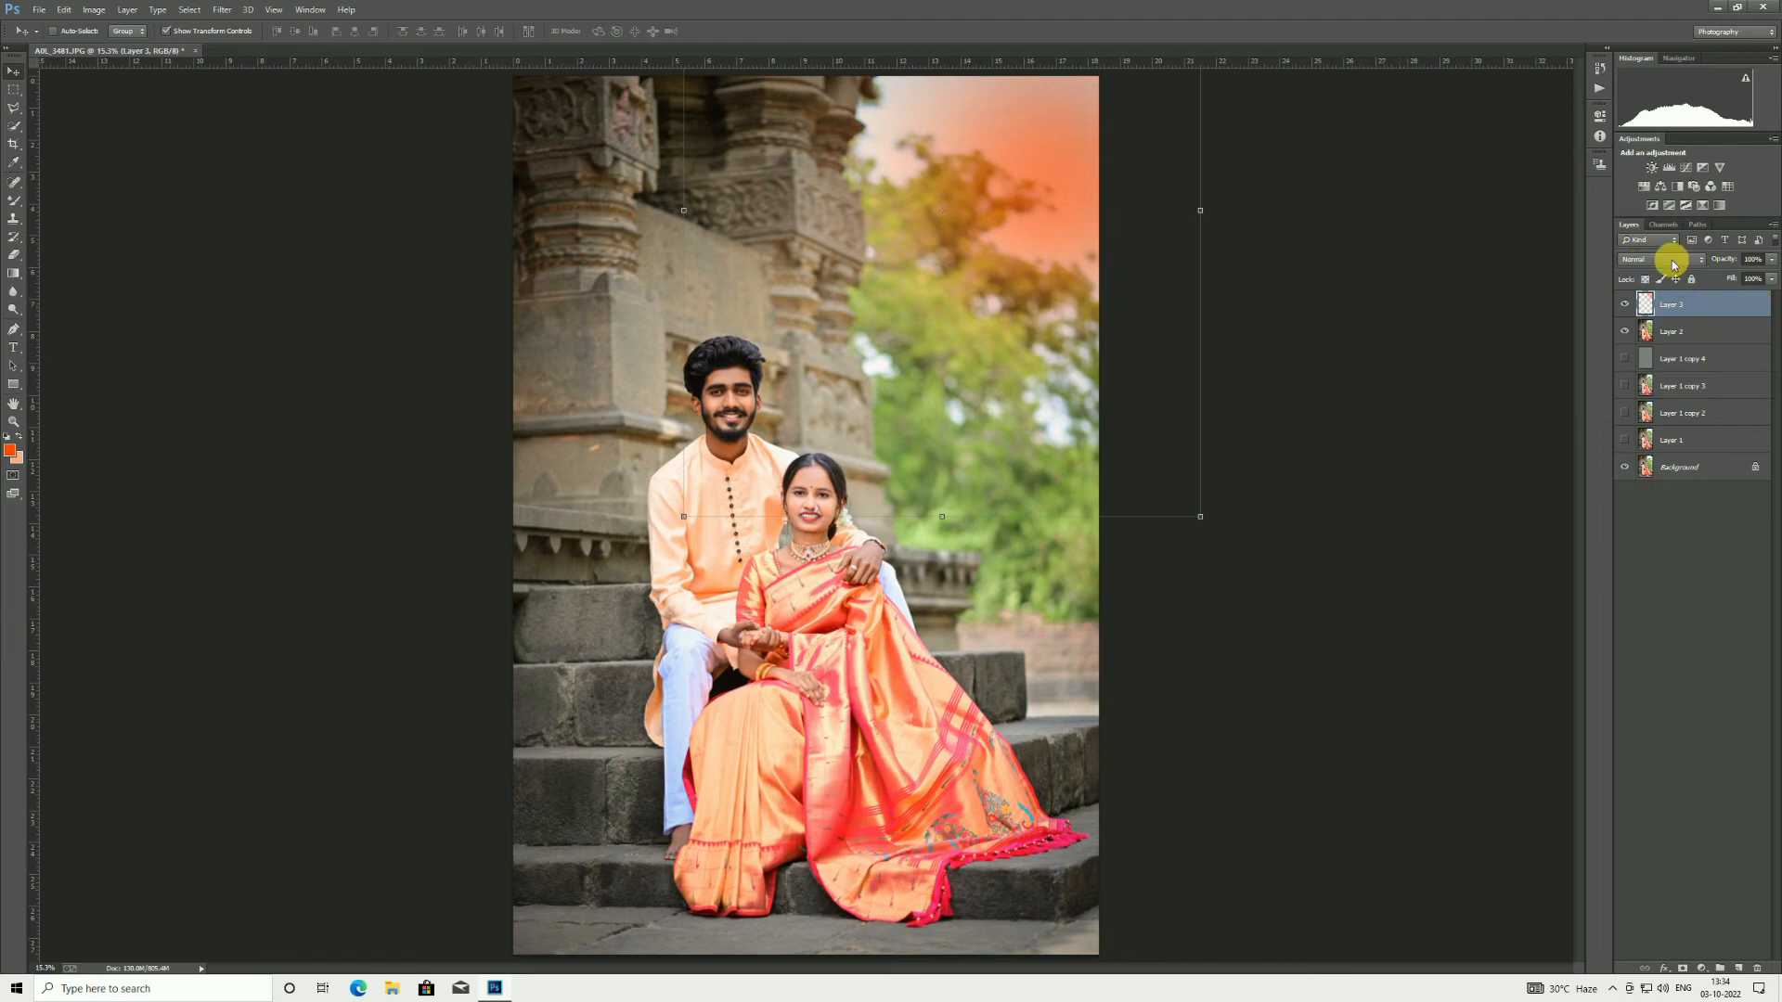
Step: Try other blend modes on the orange spot layer, including Overlay and Saturation
click(1670, 259)
scroll(1671, 259, down, 9)
scroll(1674, 265, down, 3)
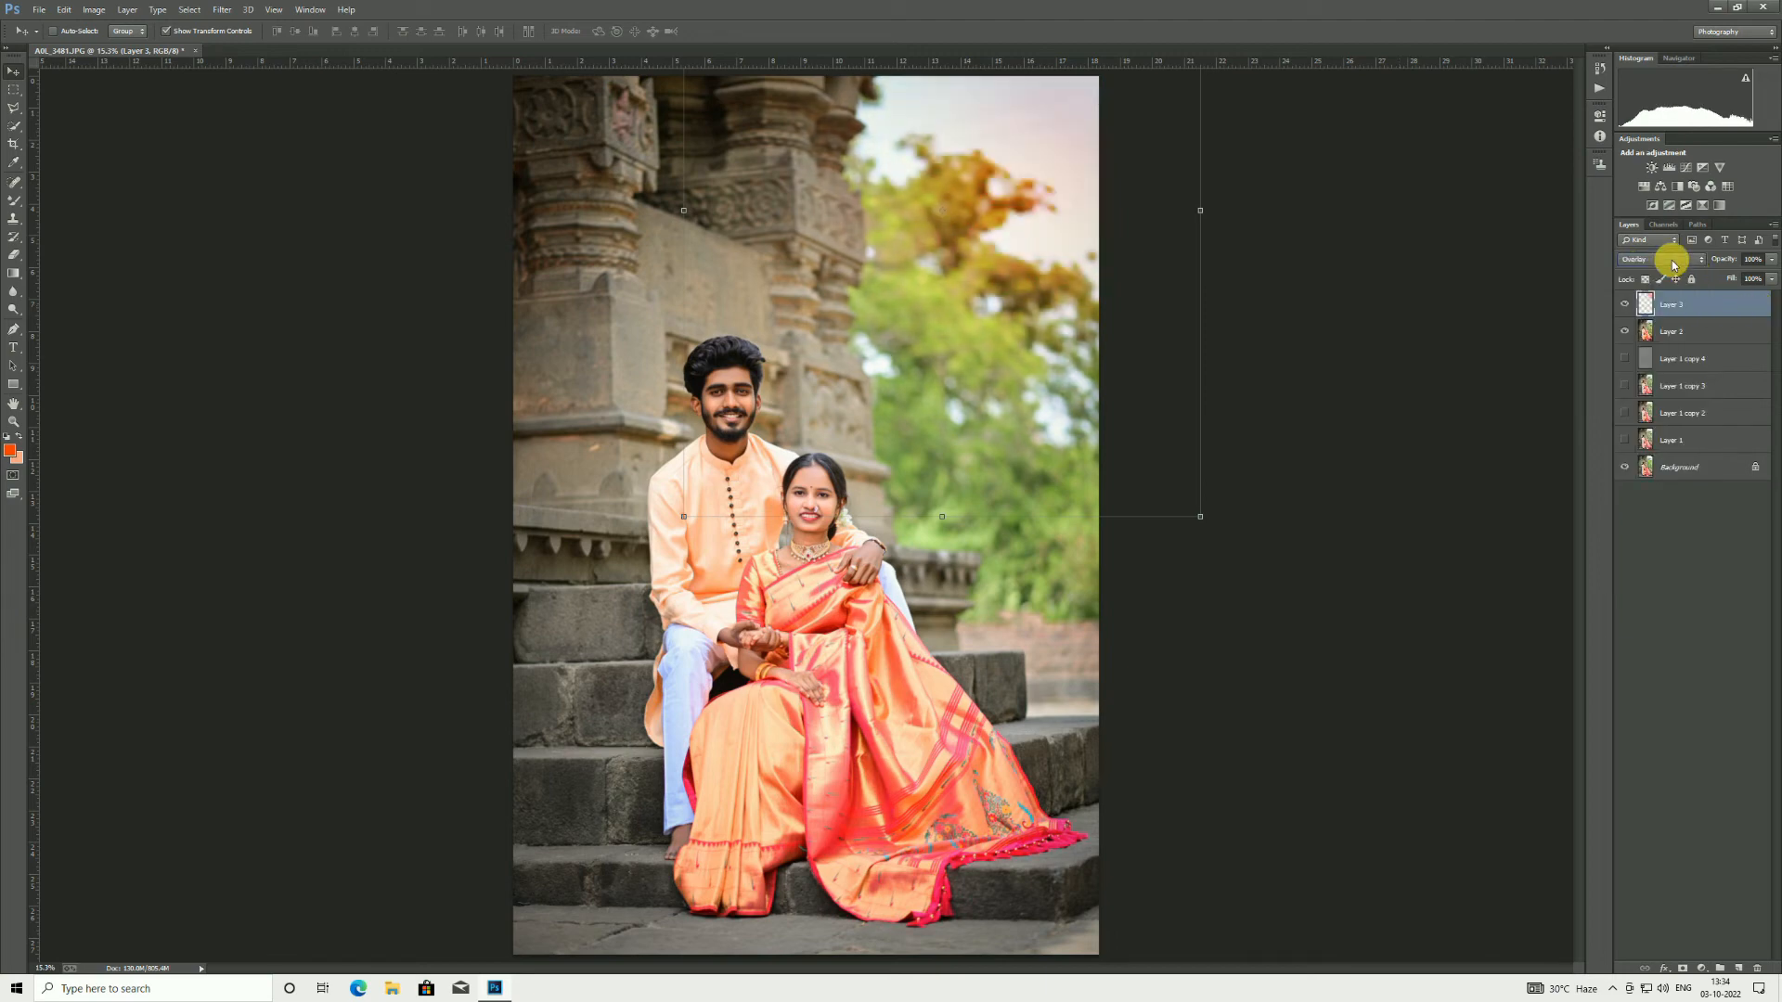
scroll(1674, 265, down, 11)
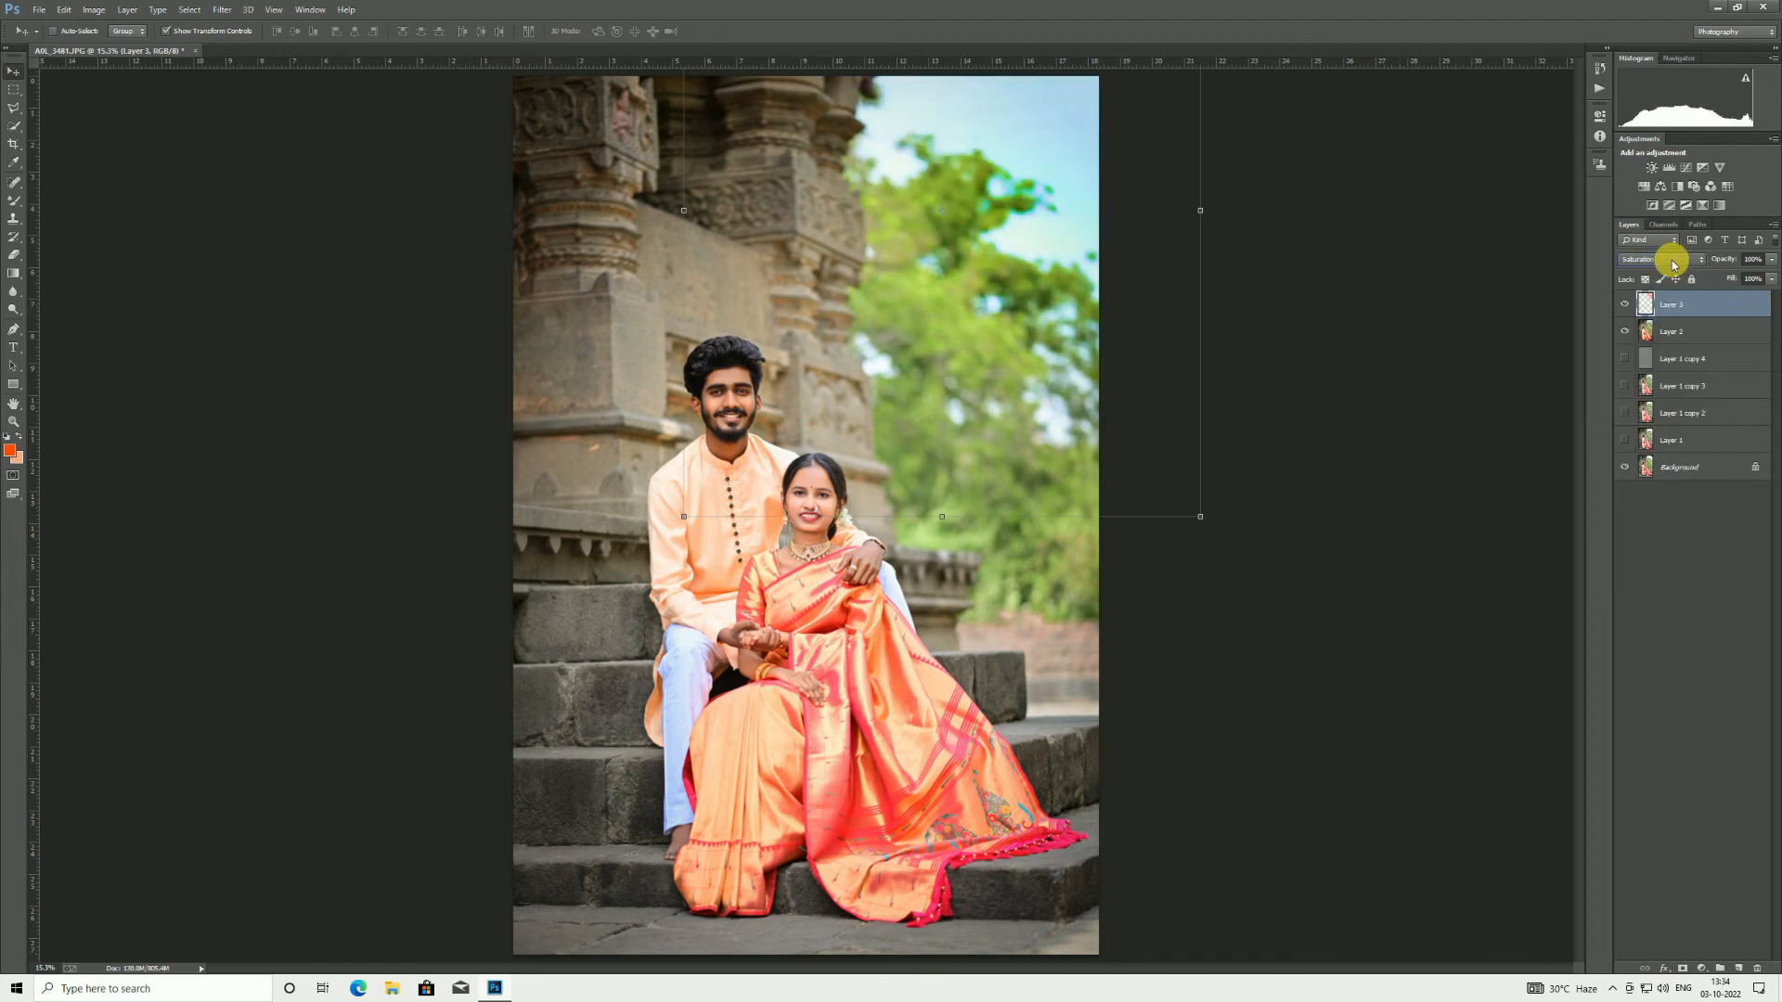
scroll(1674, 264, up, 20)
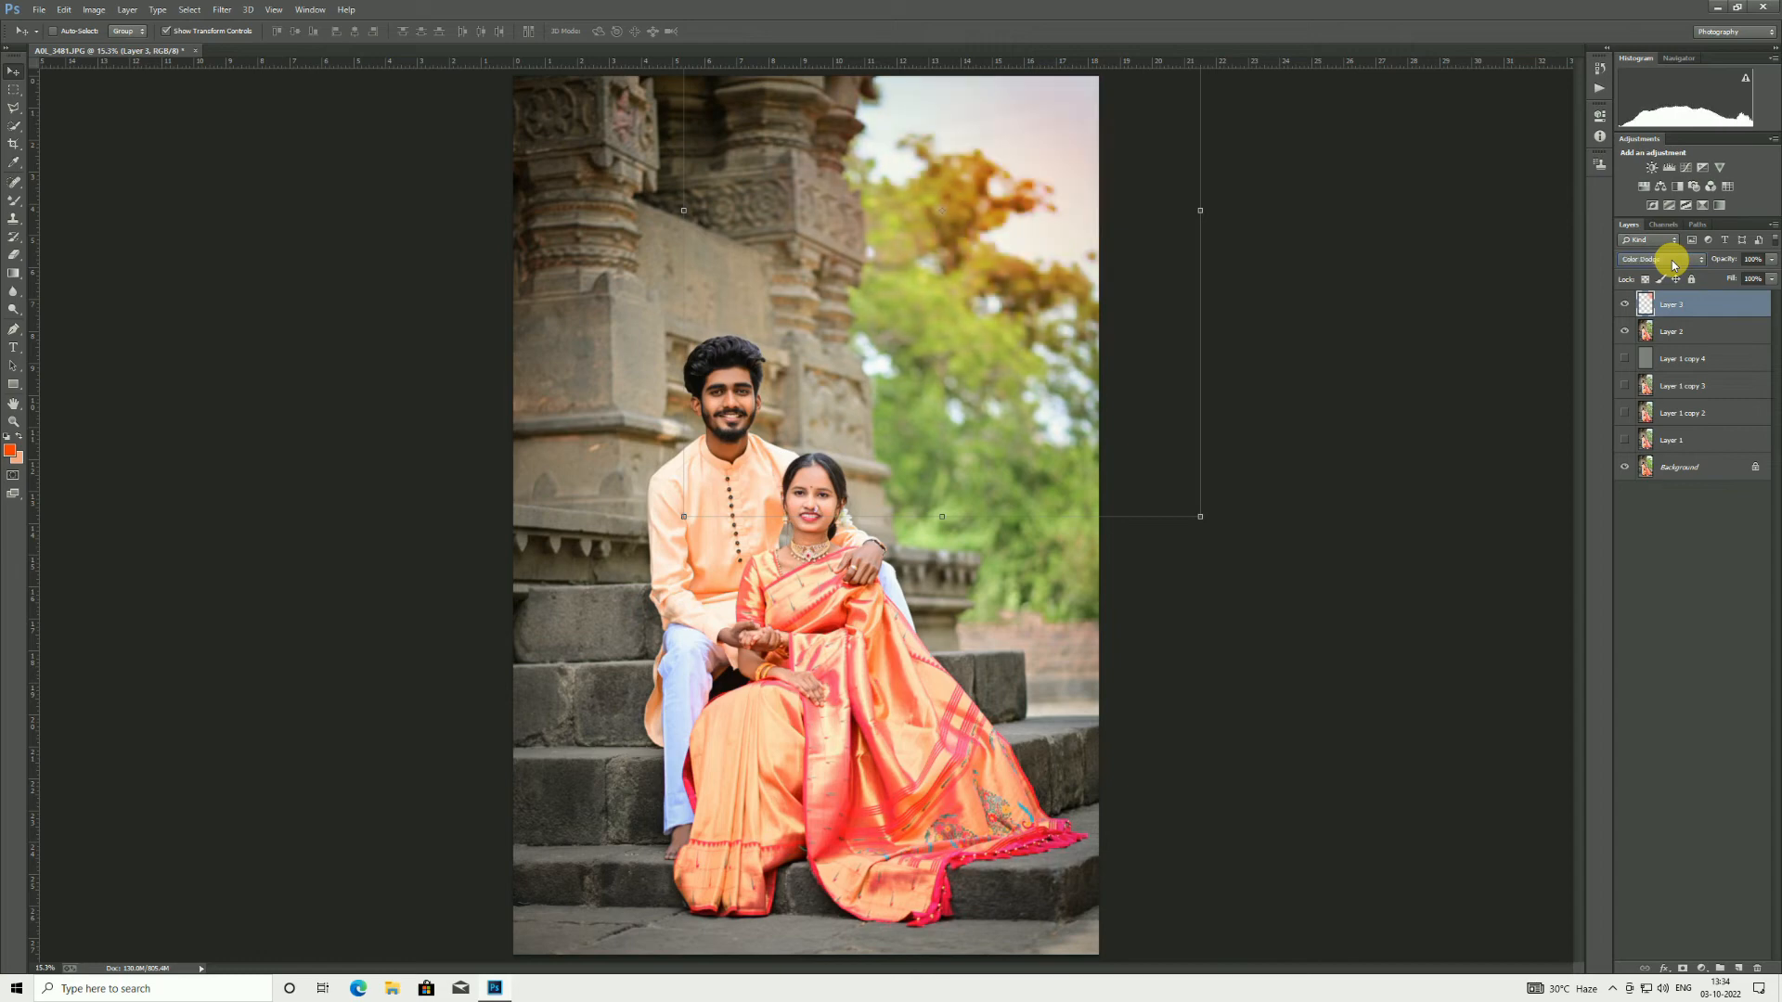
Step: Soften the orange spot layer with a strong Gaussian Blur so its colour spreads smoothly over the sky
click(222, 10)
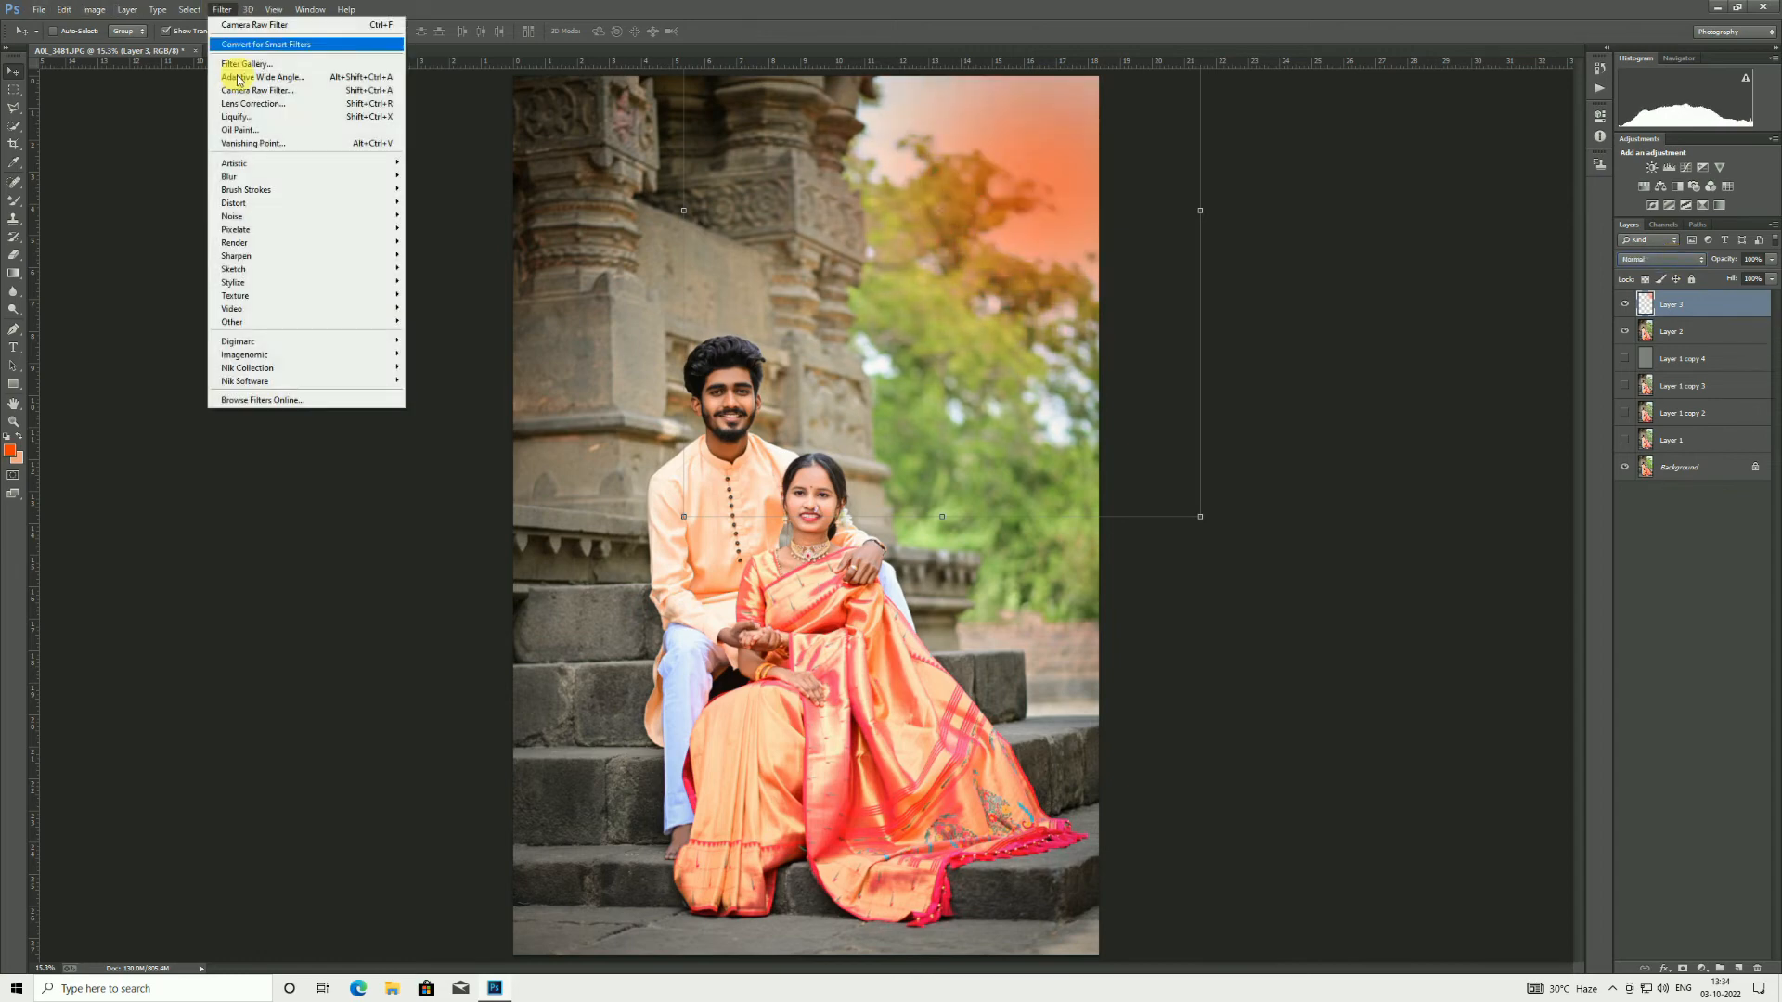
mouse_move(244, 177)
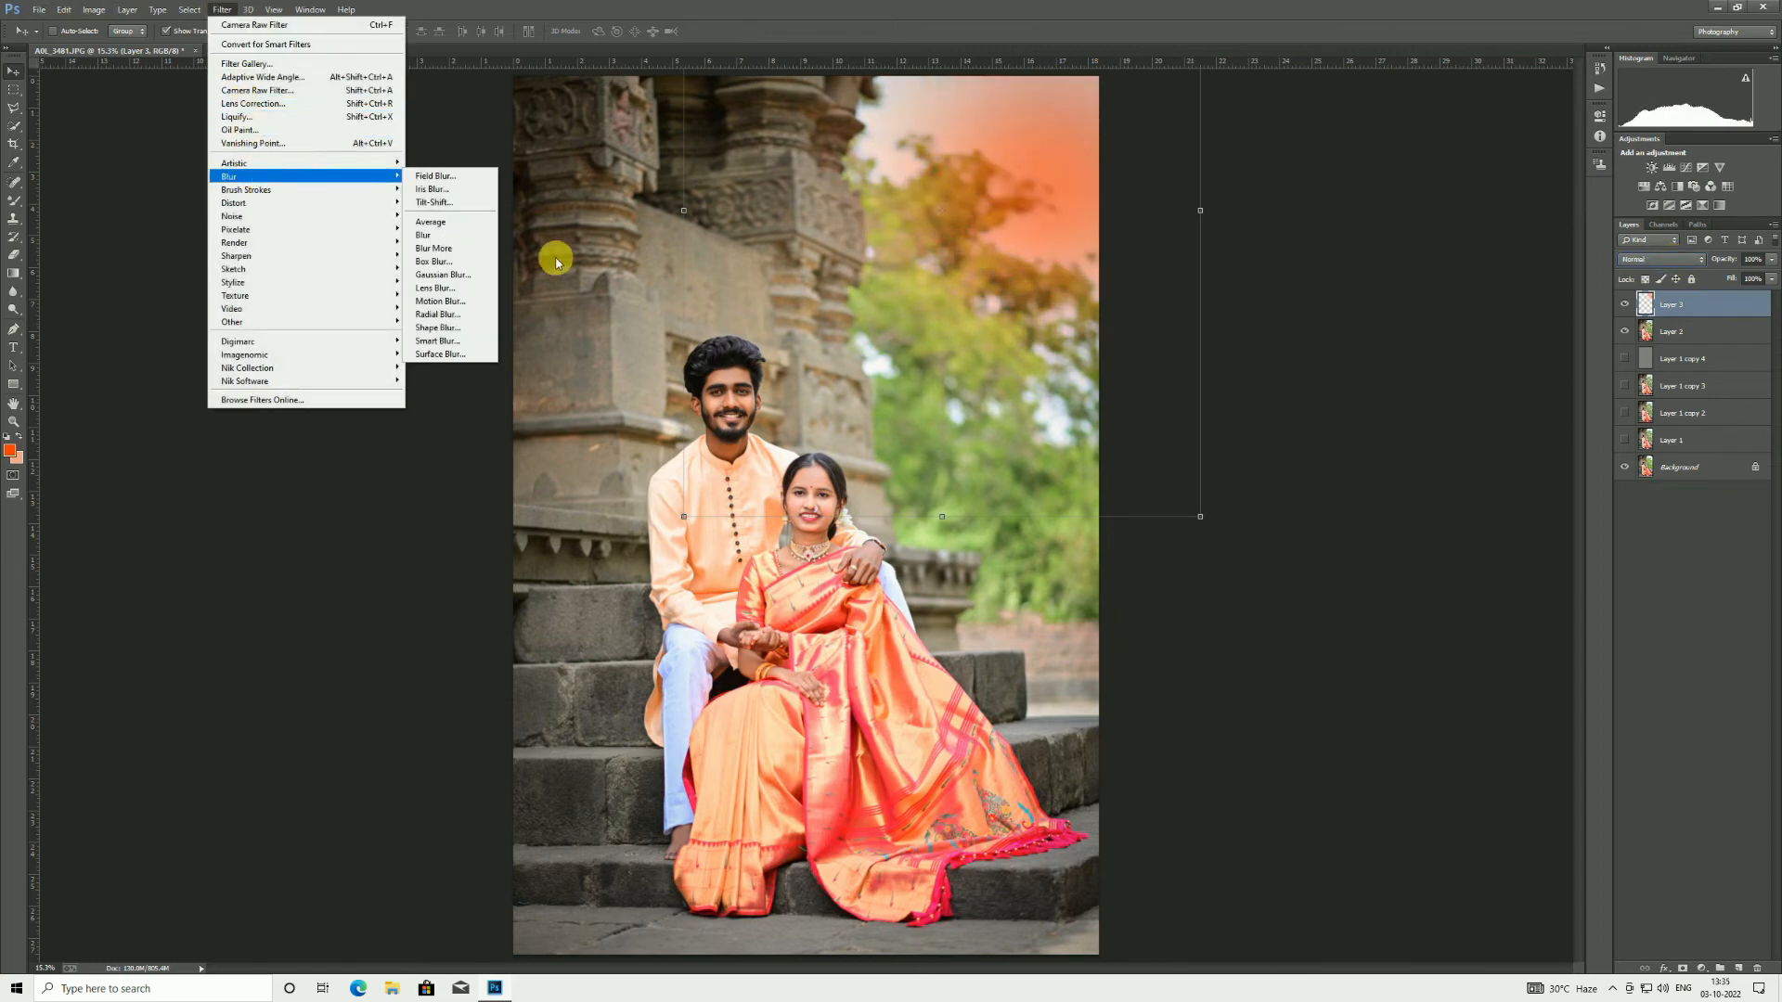
click(450, 275)
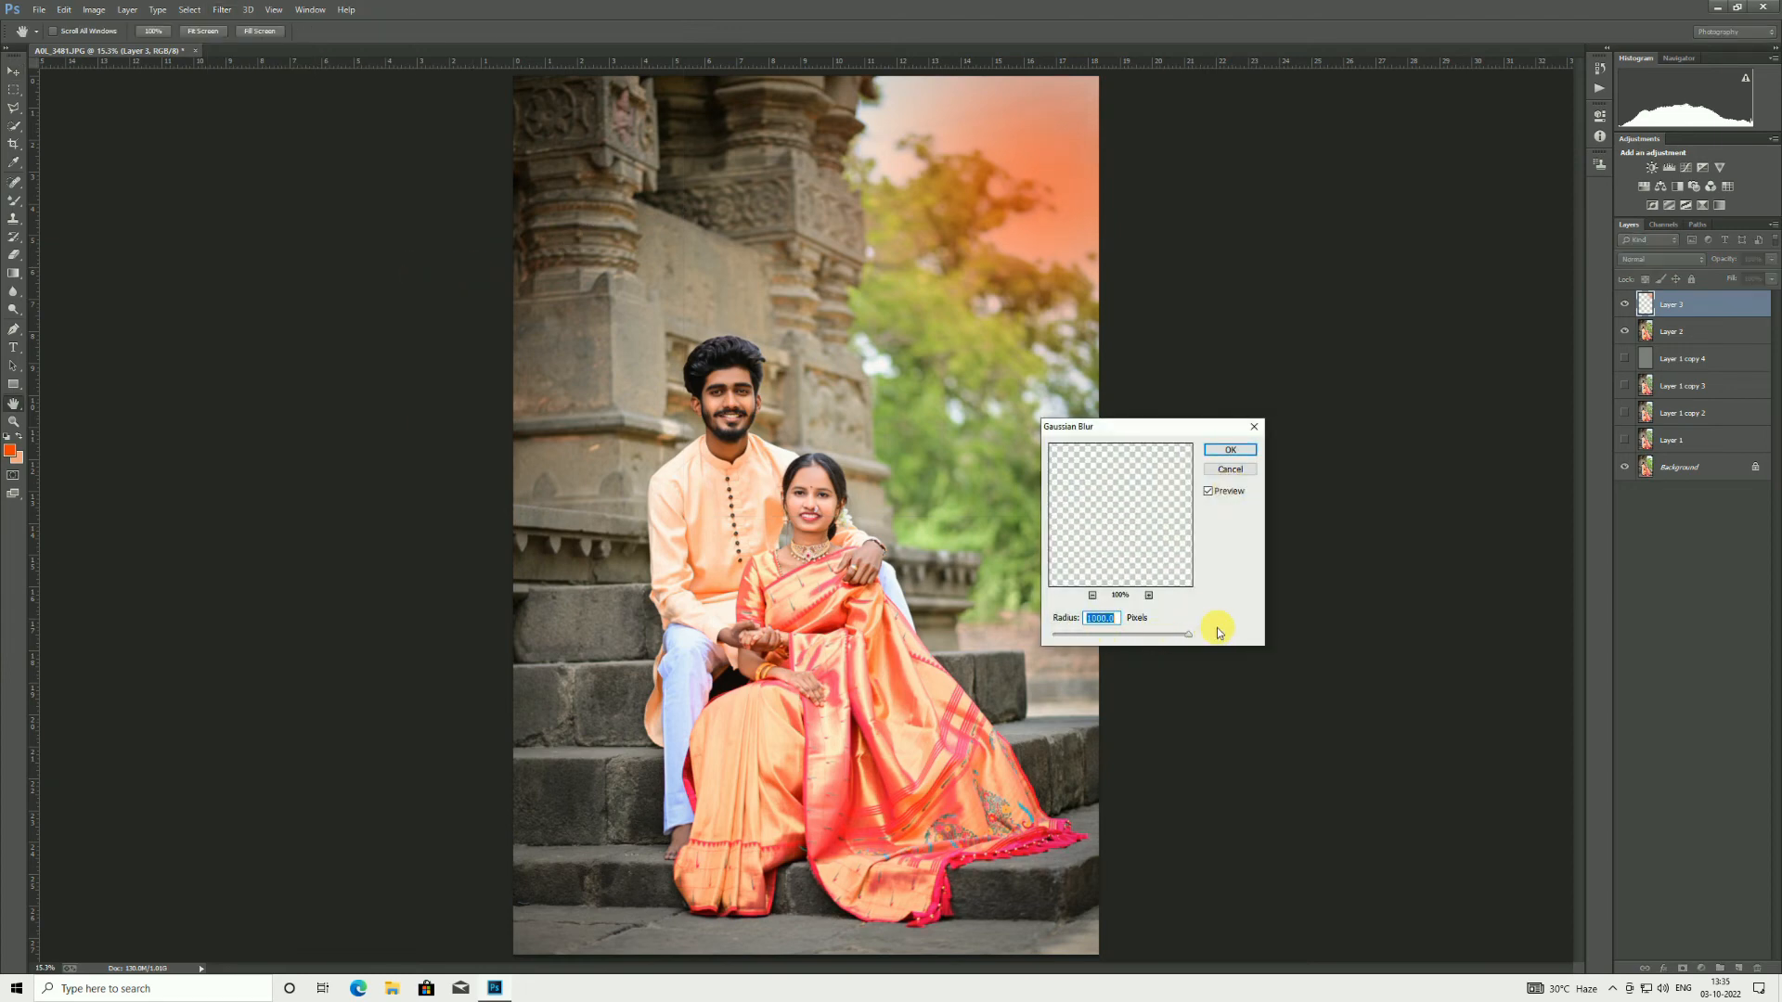
drag(1188, 634, 1179, 637)
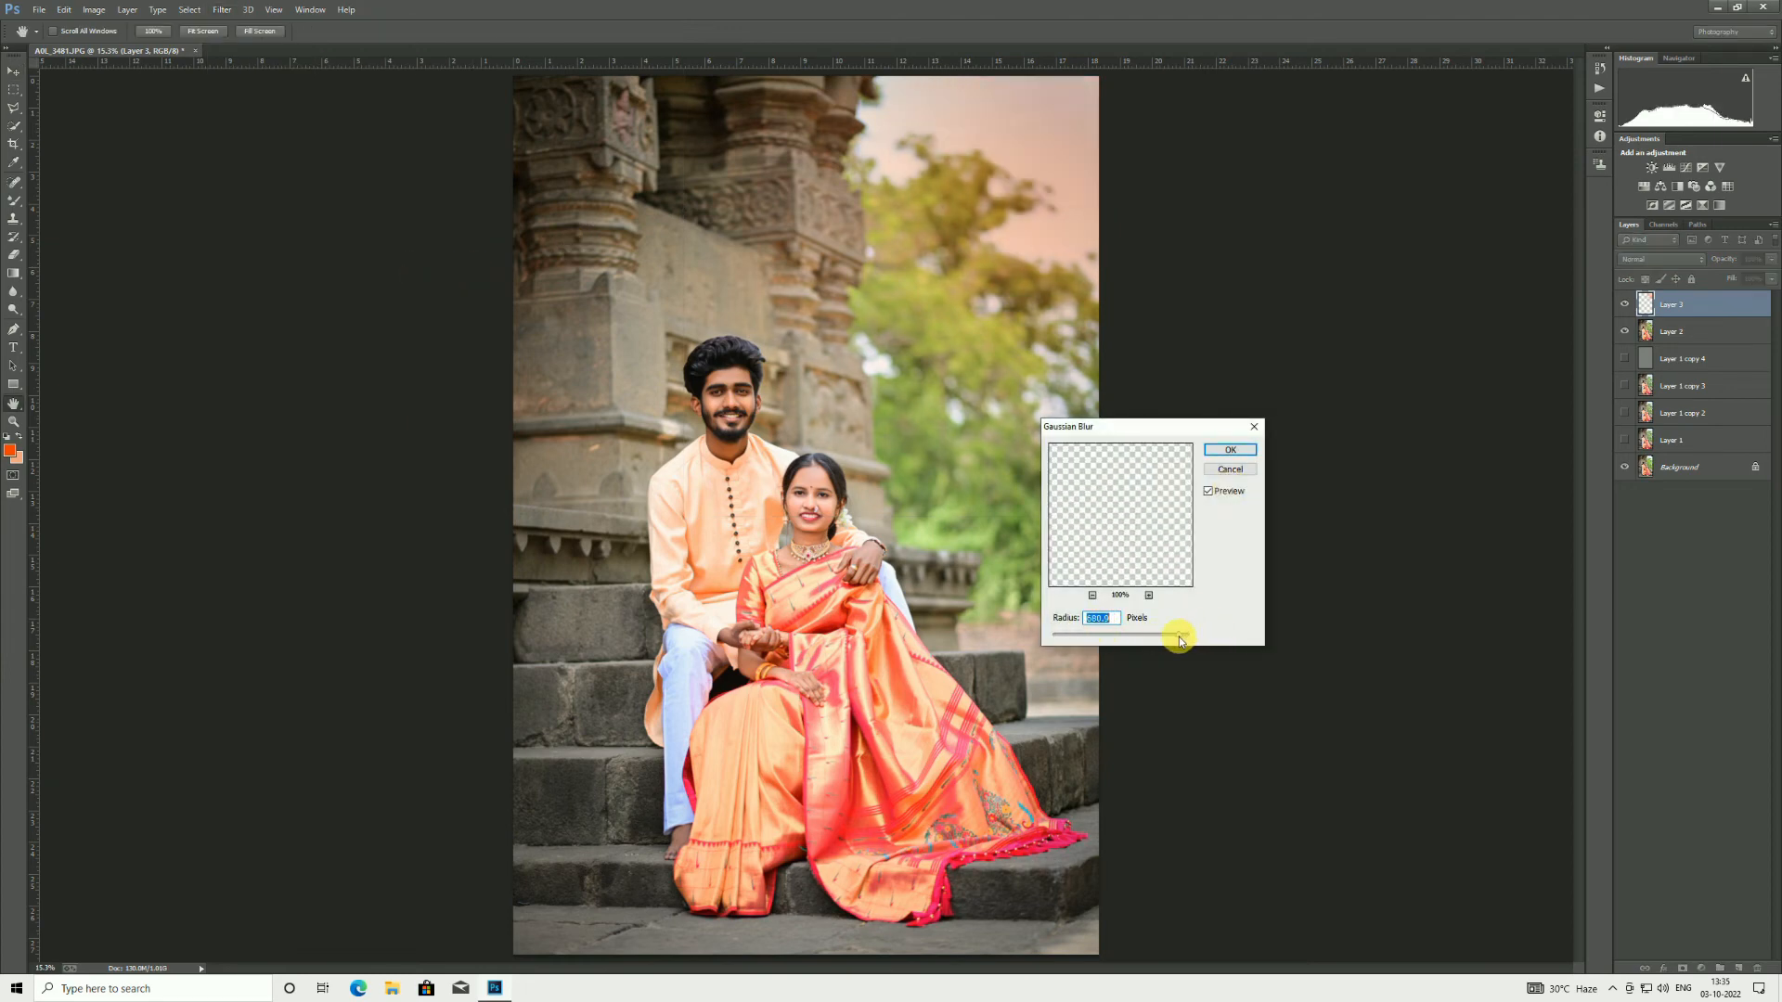
click(1216, 452)
key(v)
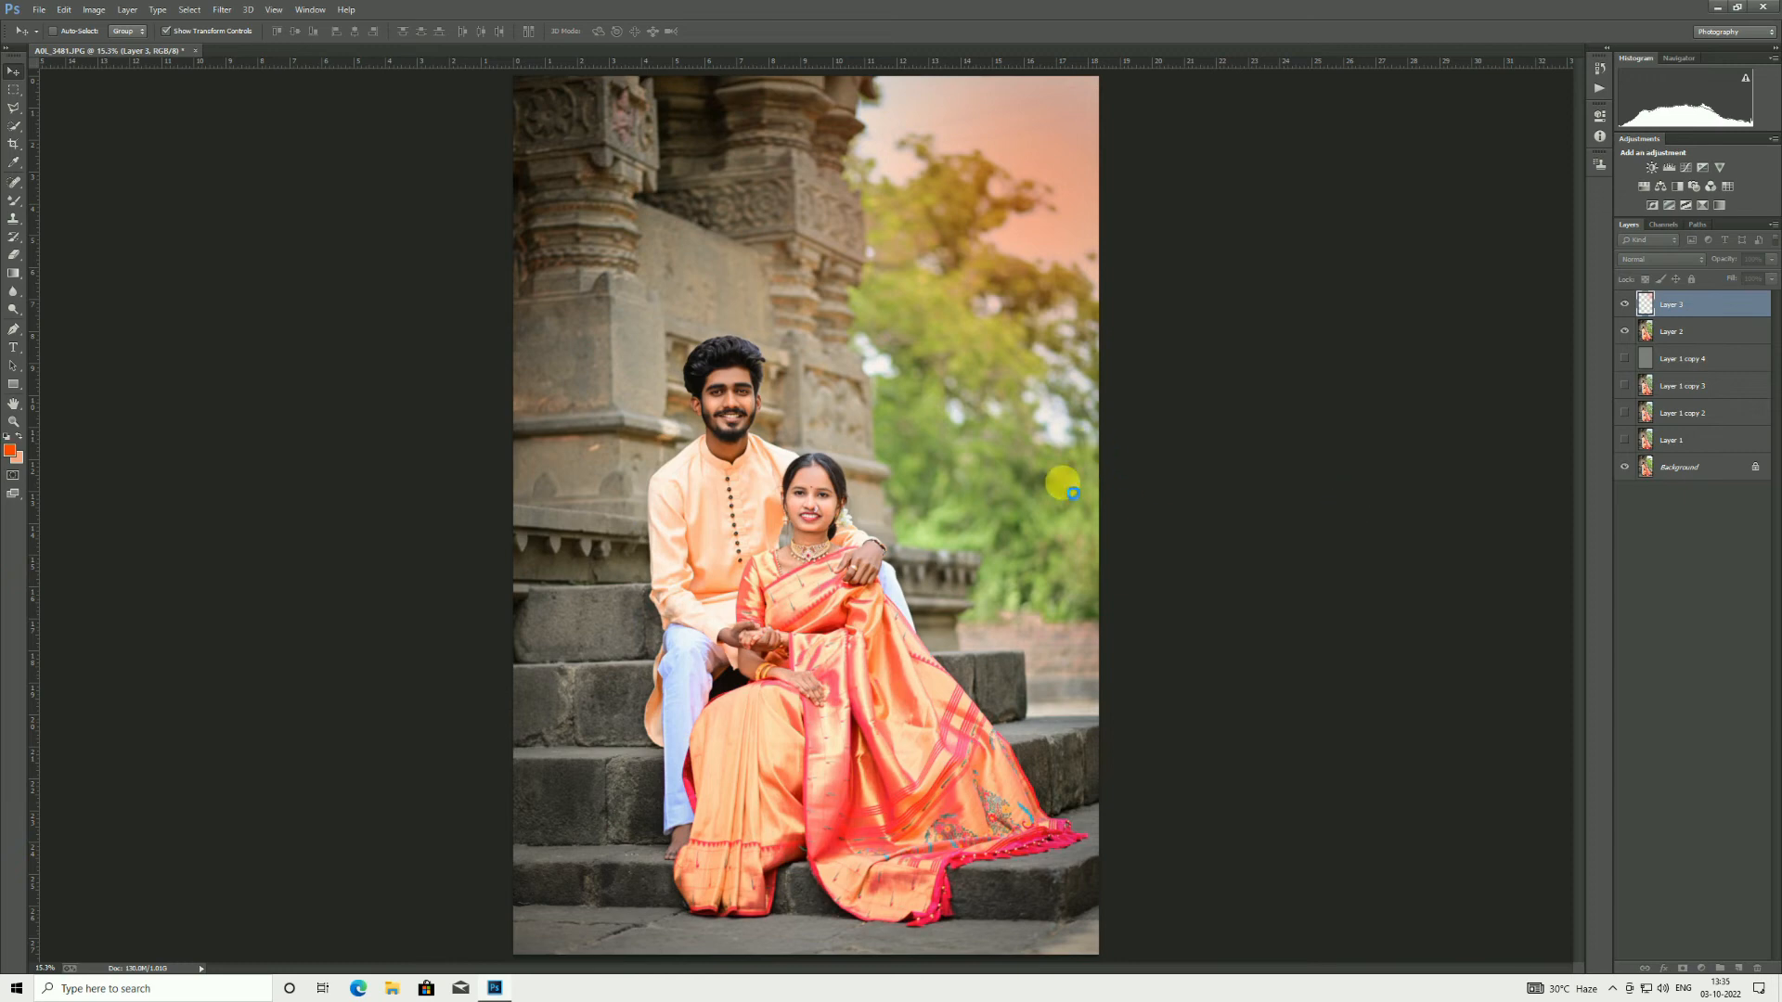
Step: Recolour the blurred orange spot to a cool blue using Hue/Saturation with the hue shifted to +150
key(ctrl+u)
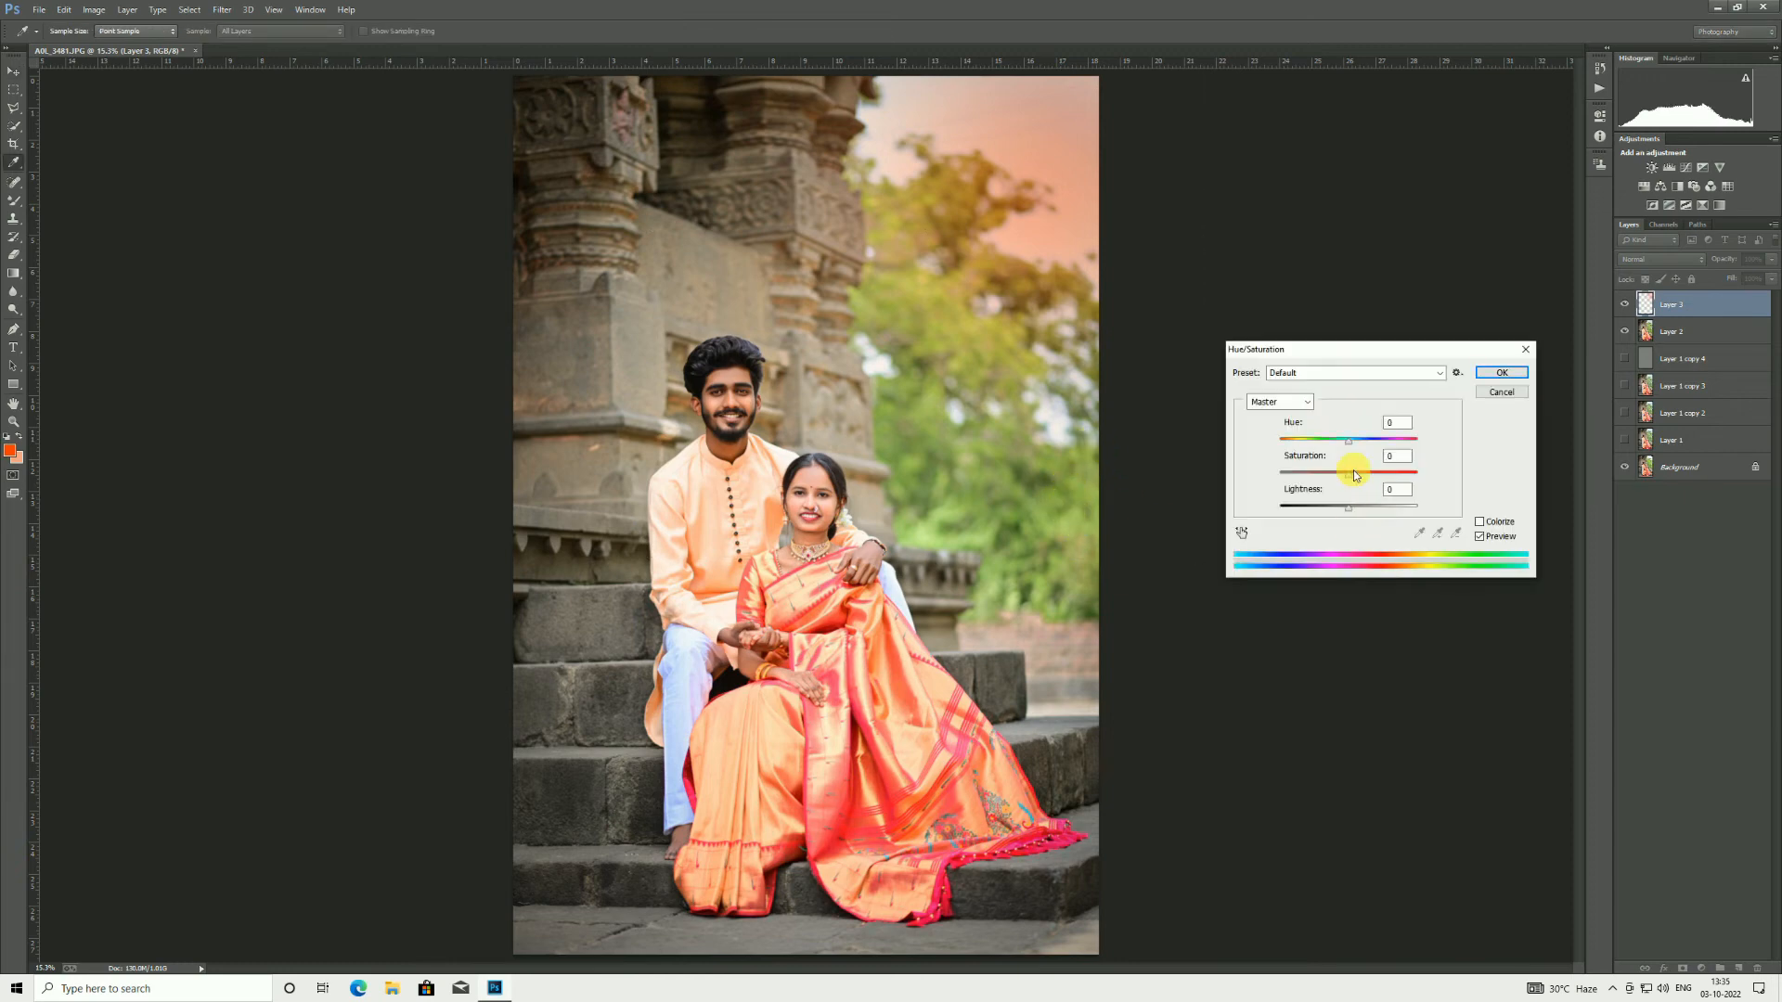
drag(1351, 438, 1324, 493)
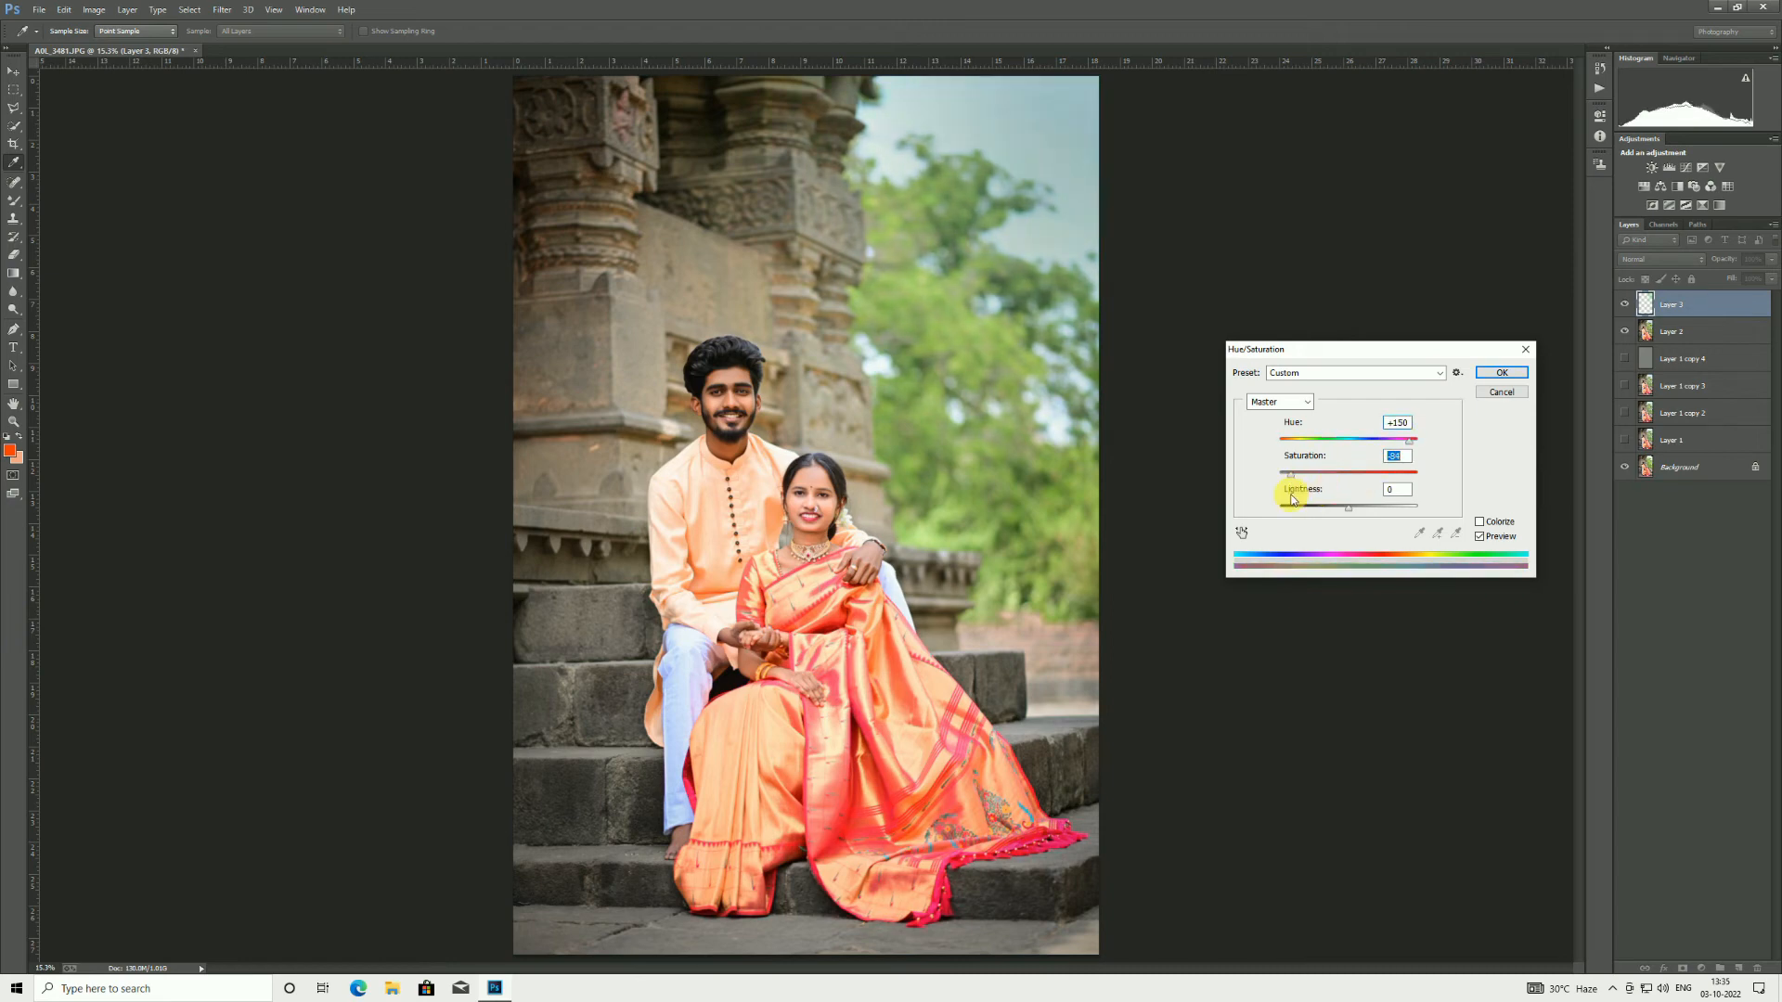
click(1487, 374)
key(v)
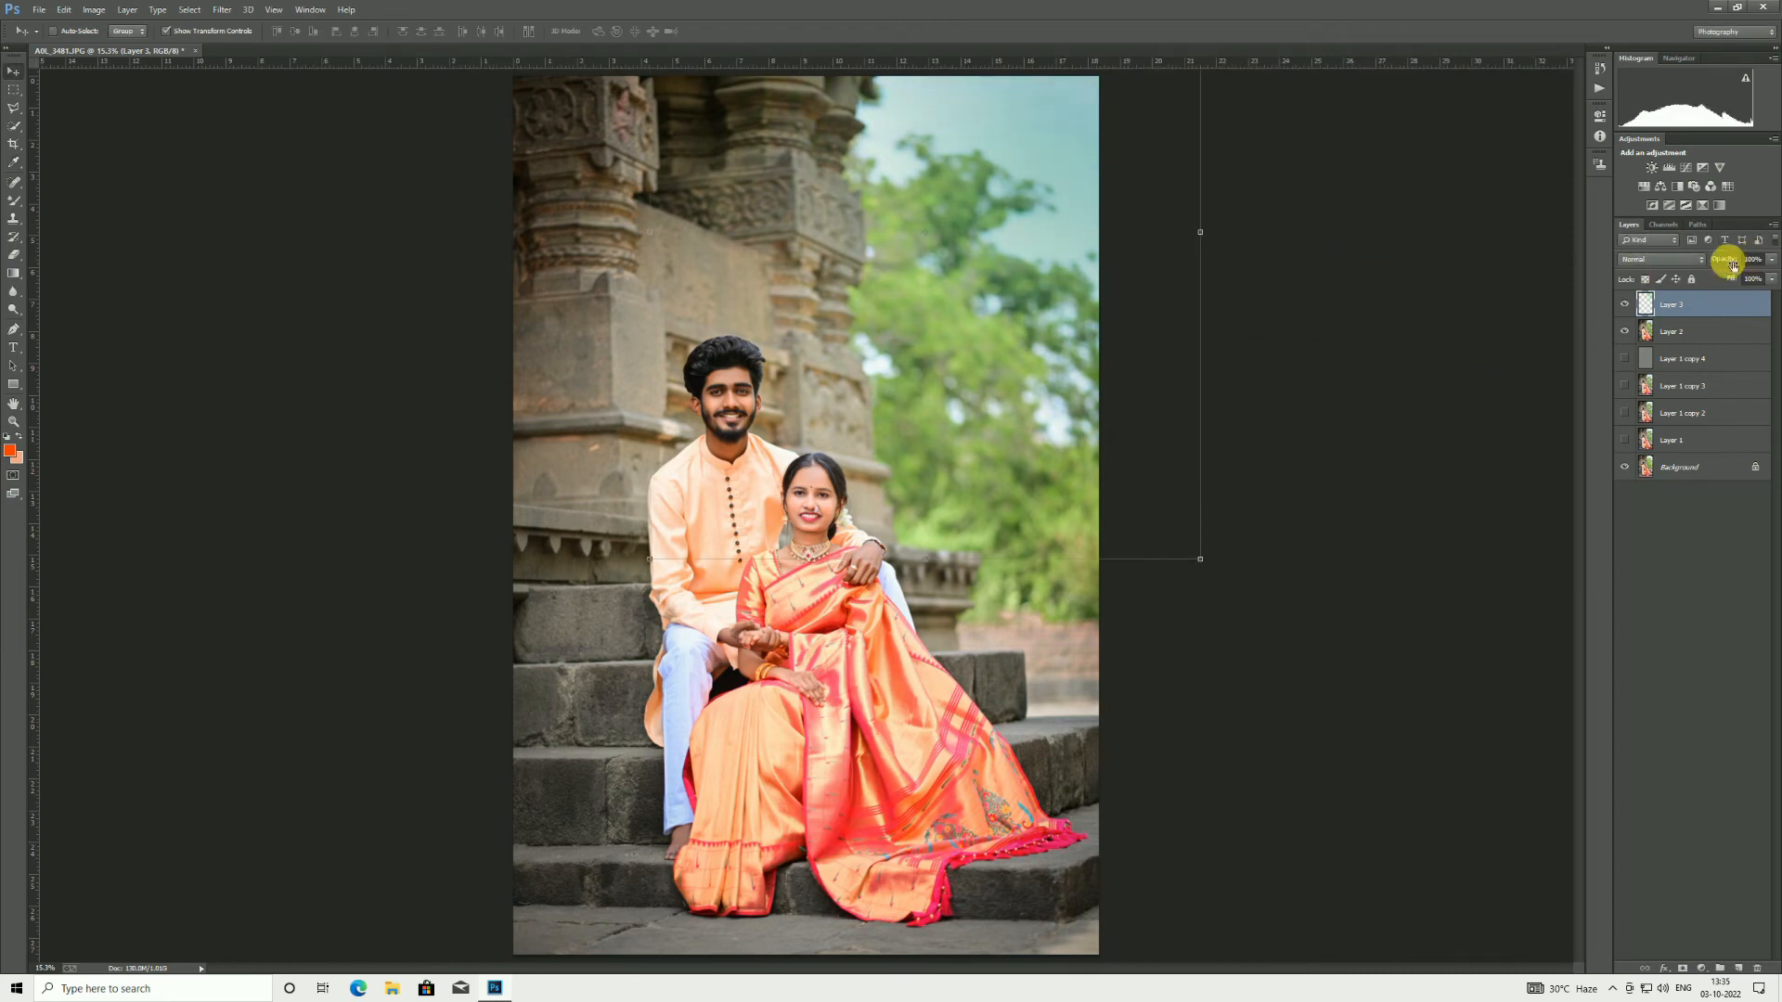
Step: Try several blend modes on the blue spot layer, choose Color, and lower its opacity to about 51%
scroll(1666, 259, down, 12)
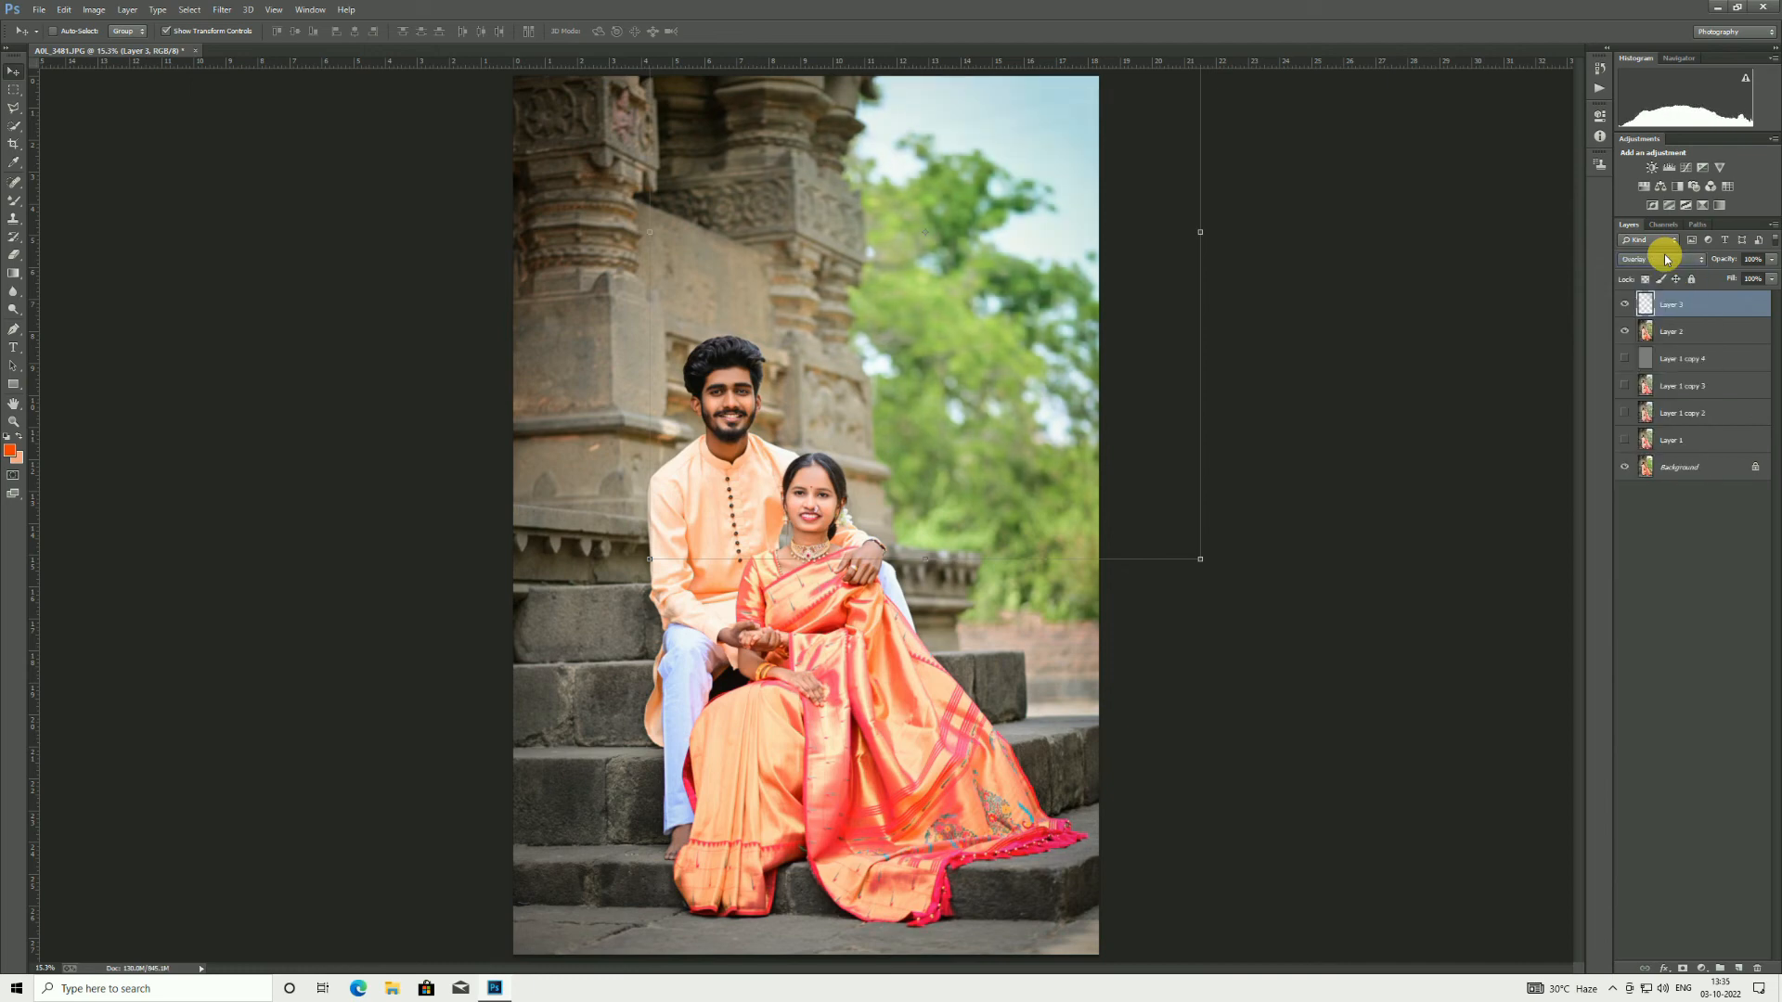
scroll(1666, 259, down, 8)
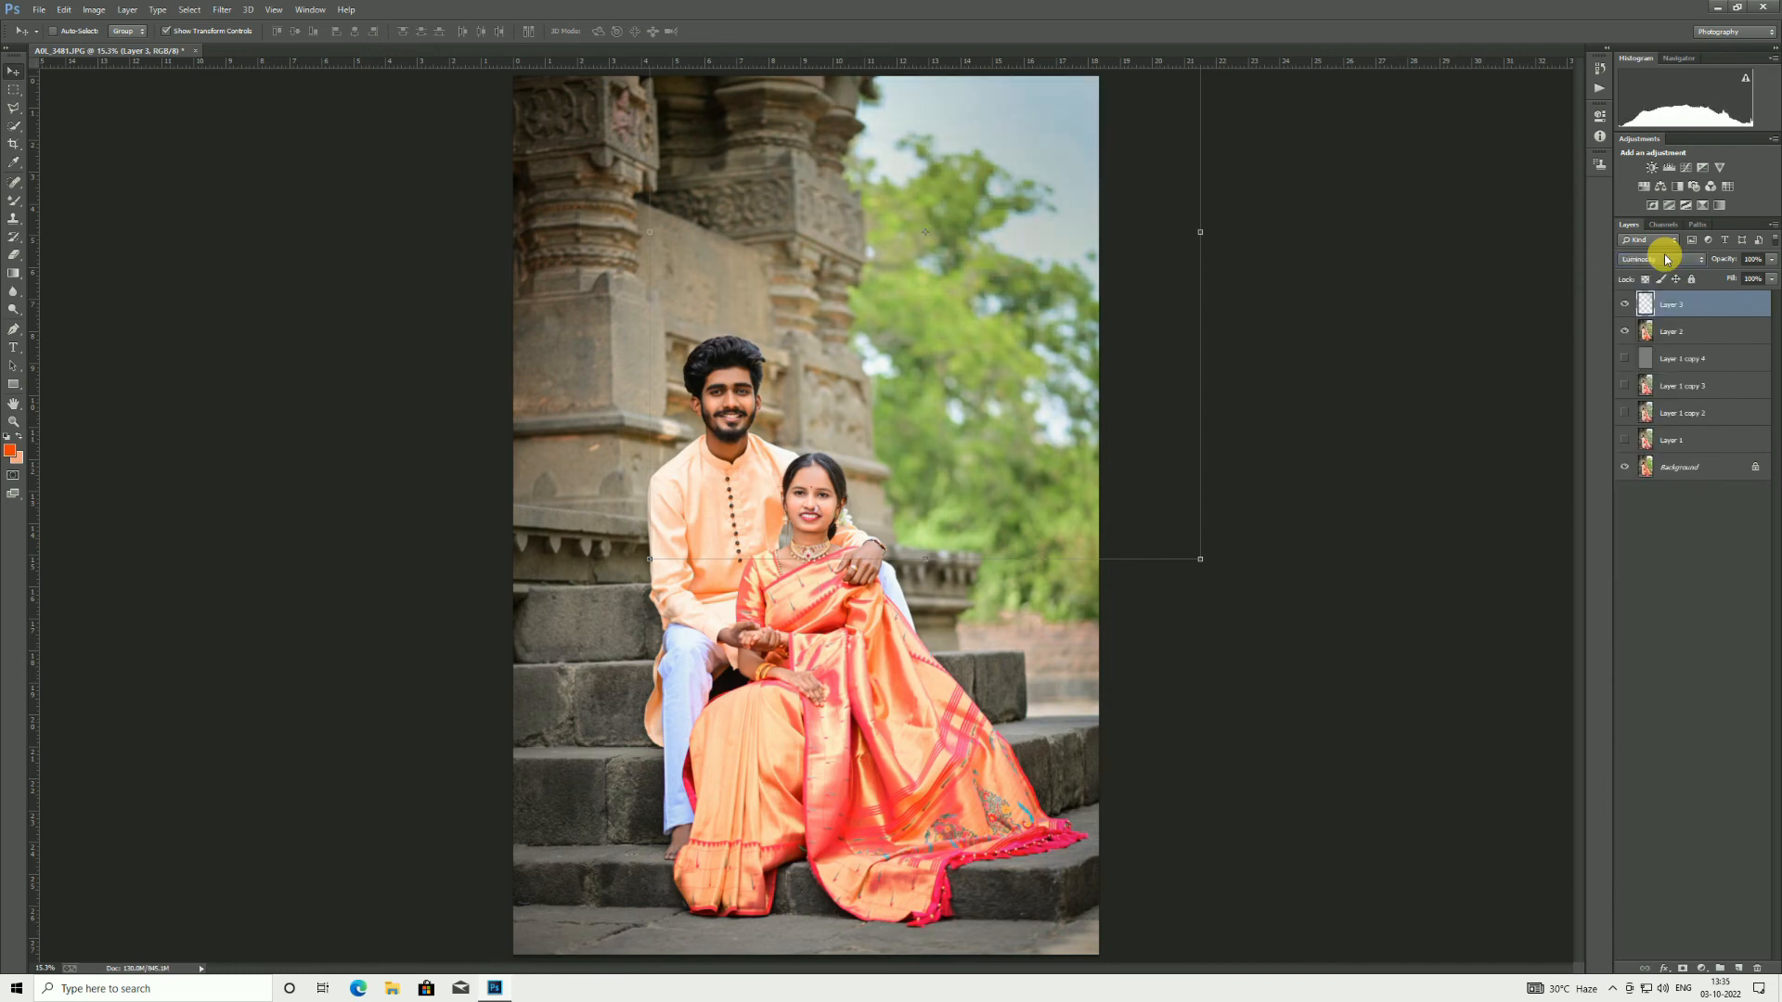
scroll(1665, 259, up, 1)
drag(994, 375, 974, 365)
drag(1728, 269, 1694, 266)
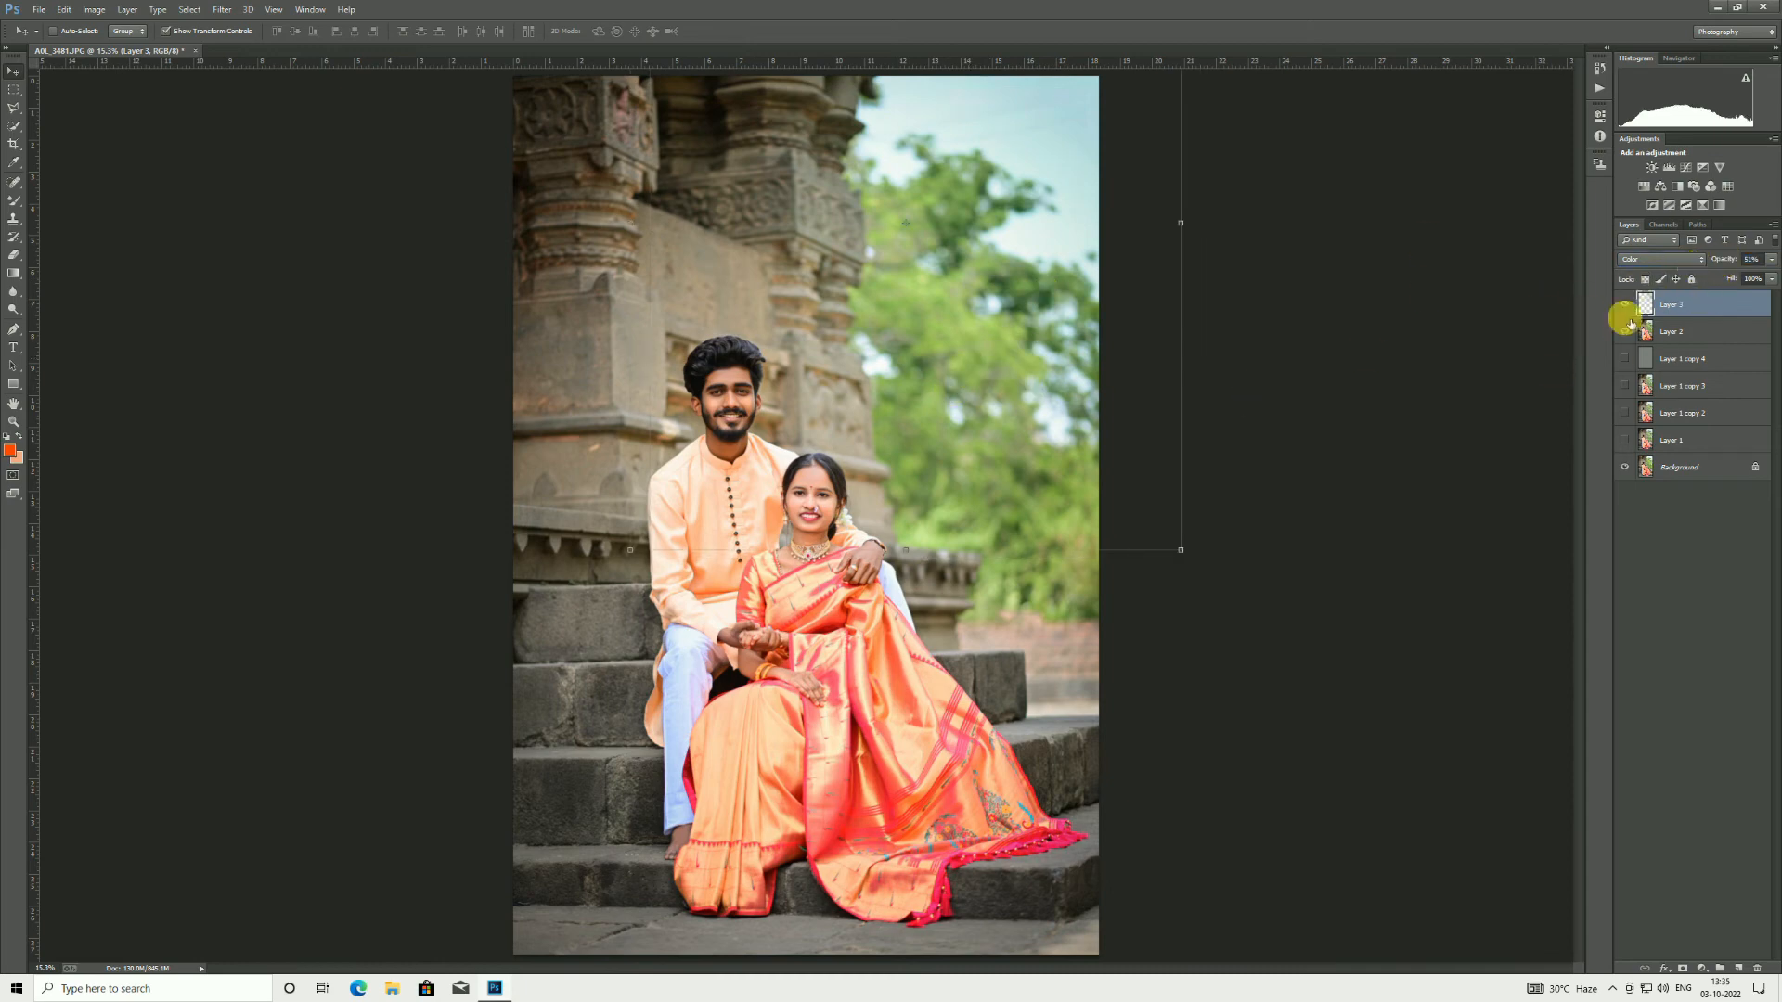
Step: Move the colour spot further over the photo's upper right sky and reduce the layer's fill to about 65%
drag(1083, 274, 1111, 231)
drag(1729, 278, 1686, 271)
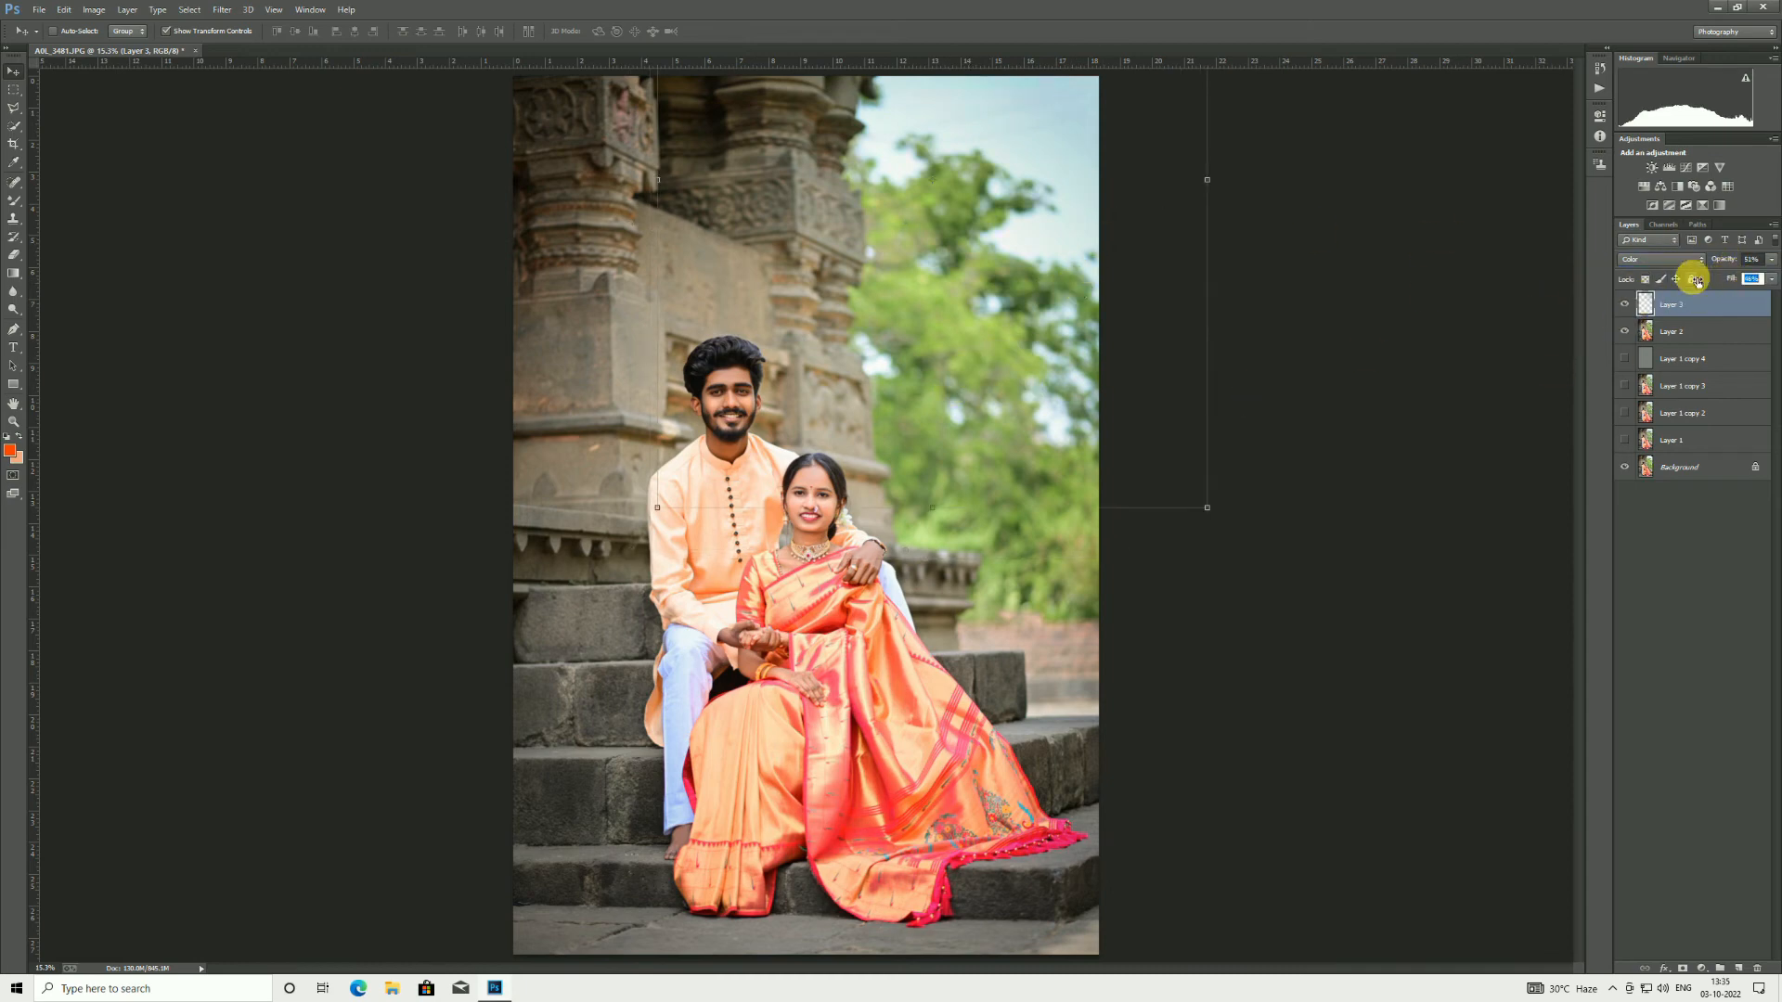
drag(955, 370, 976, 344)
Step: Compare the photo with and without the colour spot layer, and inspect the man's face up close
click(13, 422)
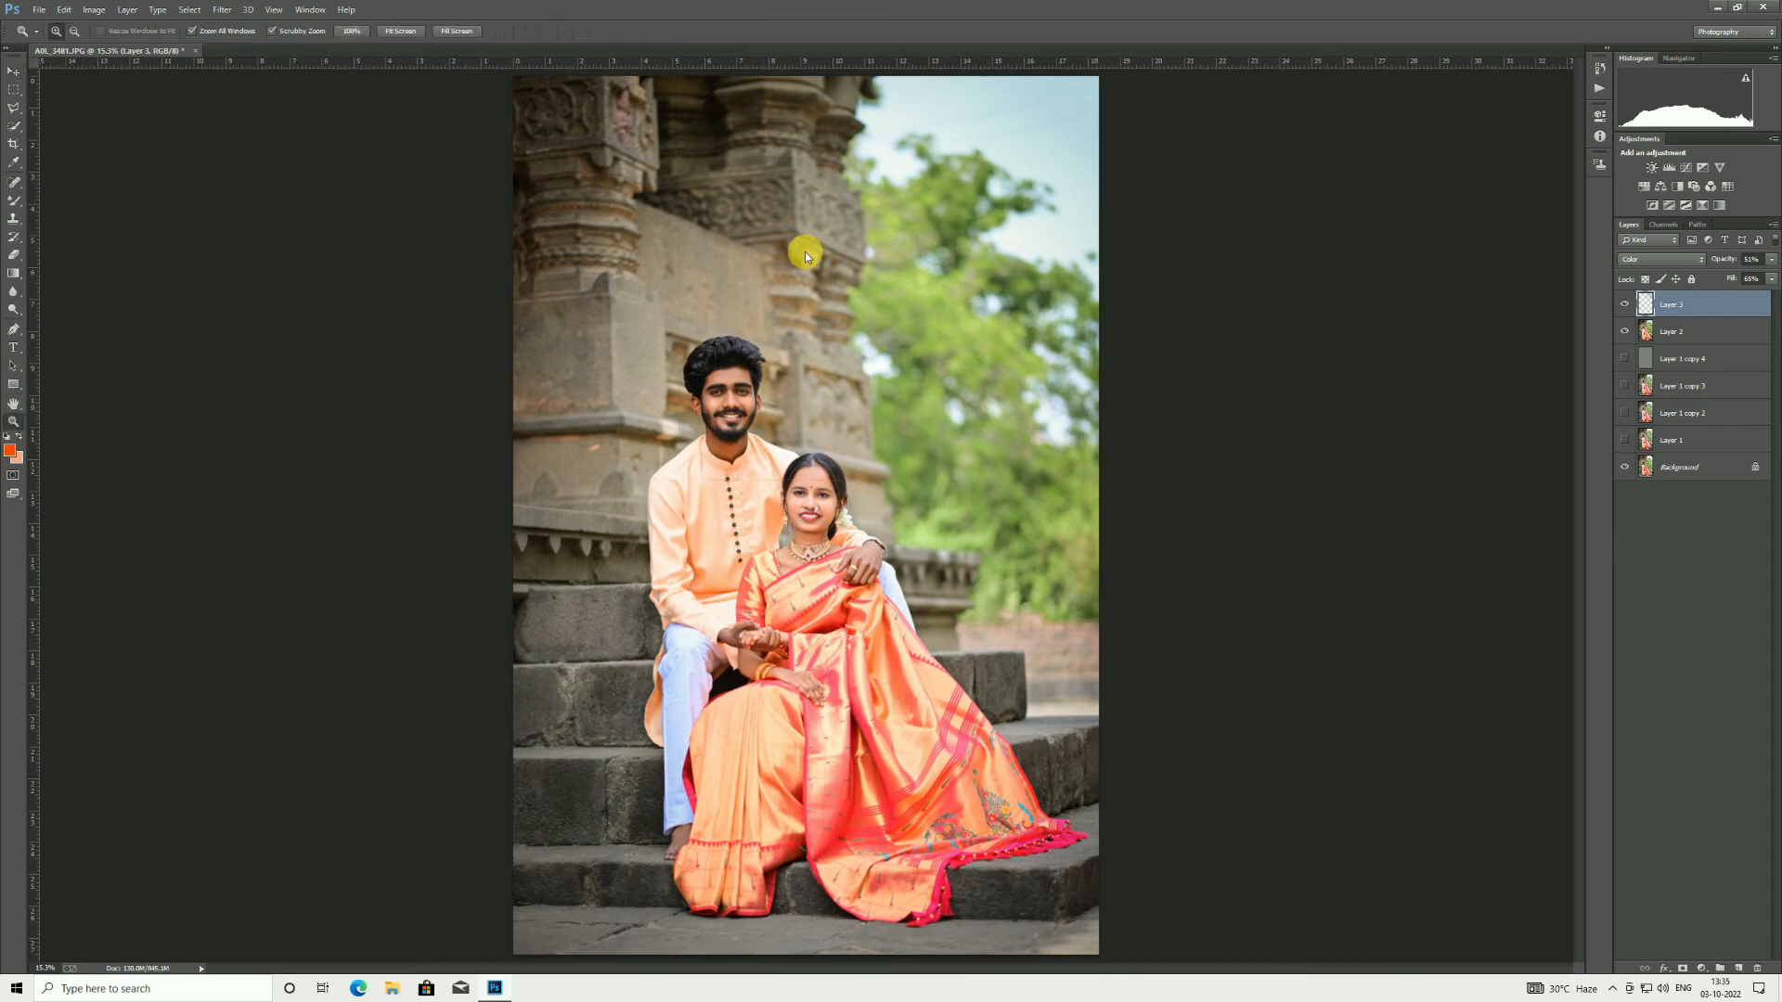
right_click(840, 254)
click(1626, 303)
click(1624, 304)
click(729, 413)
right_click(816, 449)
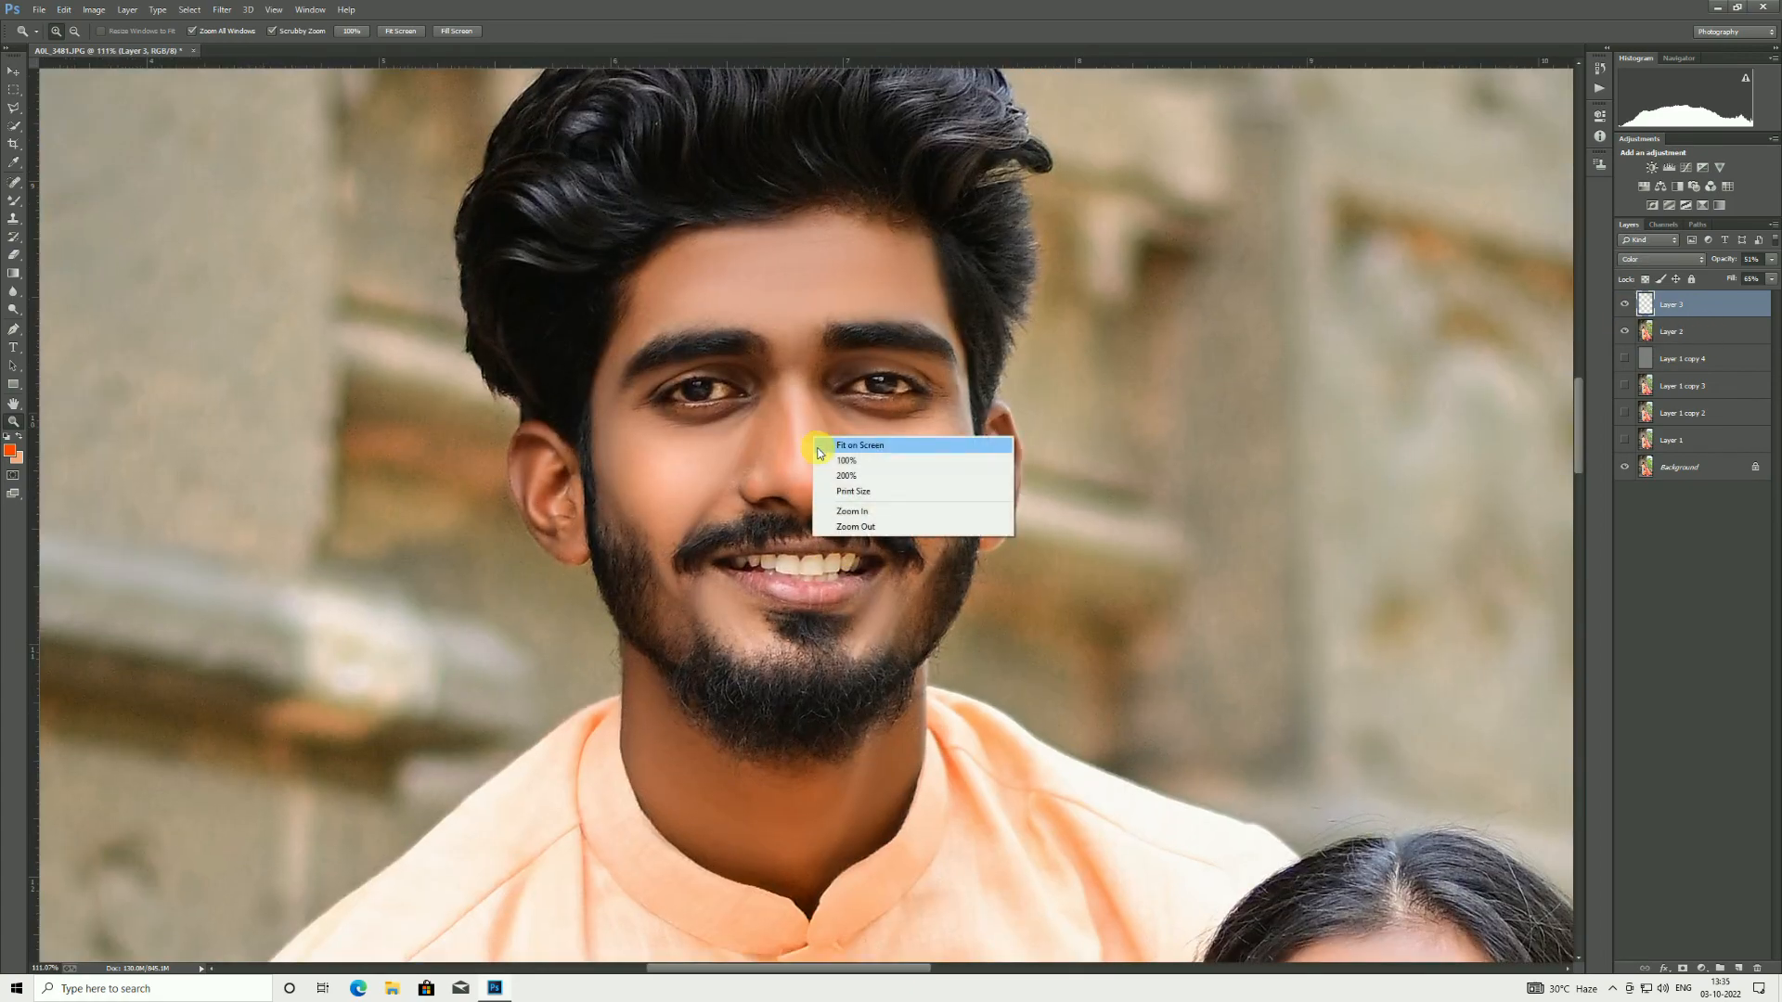
click(828, 451)
Step: Duplicate Layer 2 and open the copy in the Camera Raw filter
click(1690, 336)
key(ctrl+j)
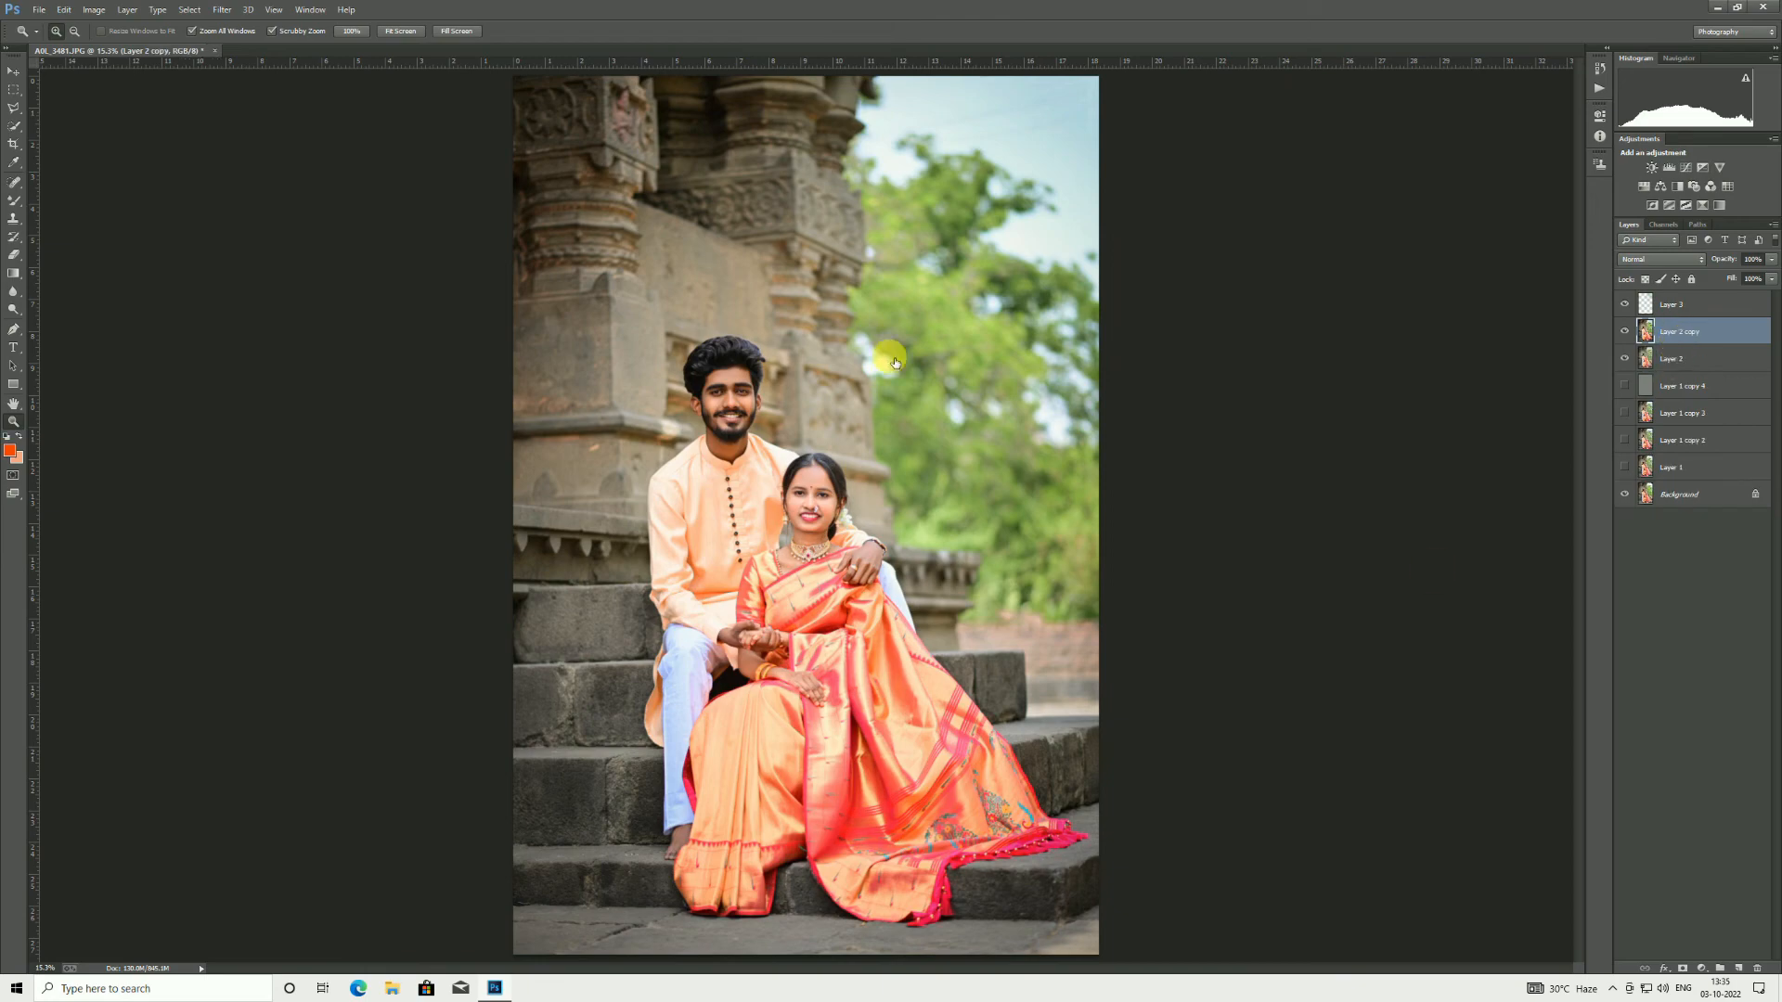
click(220, 9)
click(232, 88)
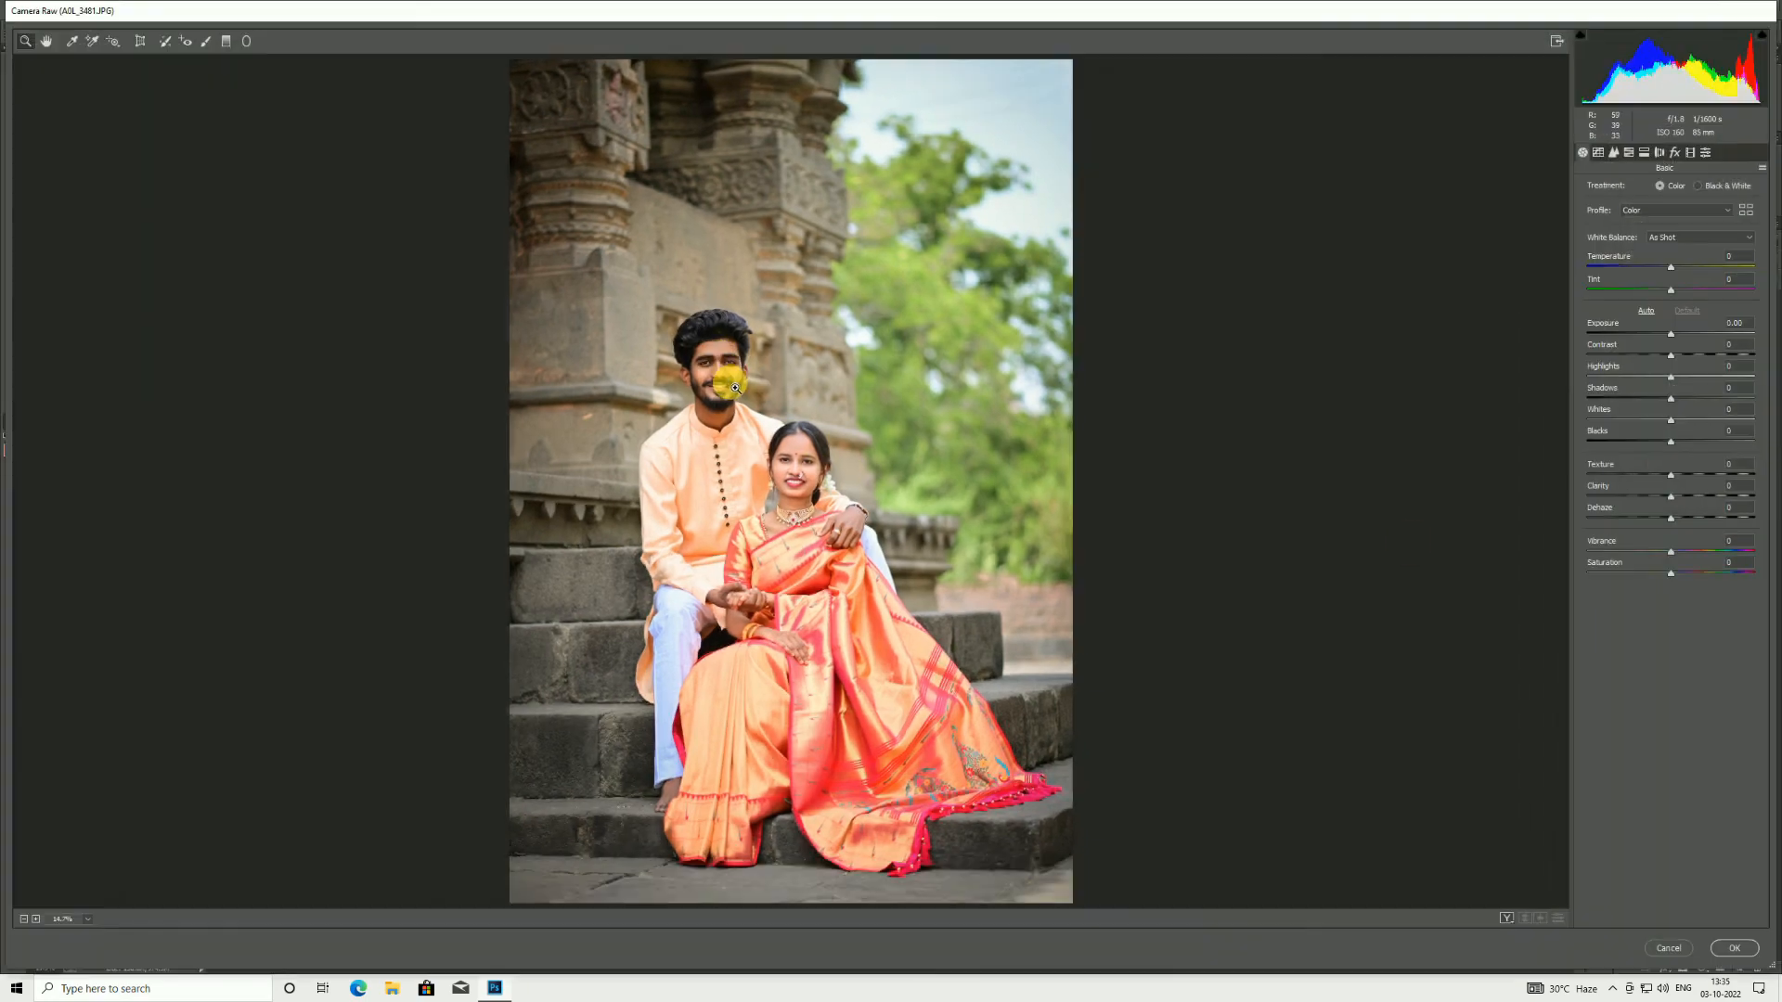
Step: Slightly reduce the Oranges saturation in the HSL adjustments to tone down the skin, and apply the filter
click(734, 388)
click(1629, 152)
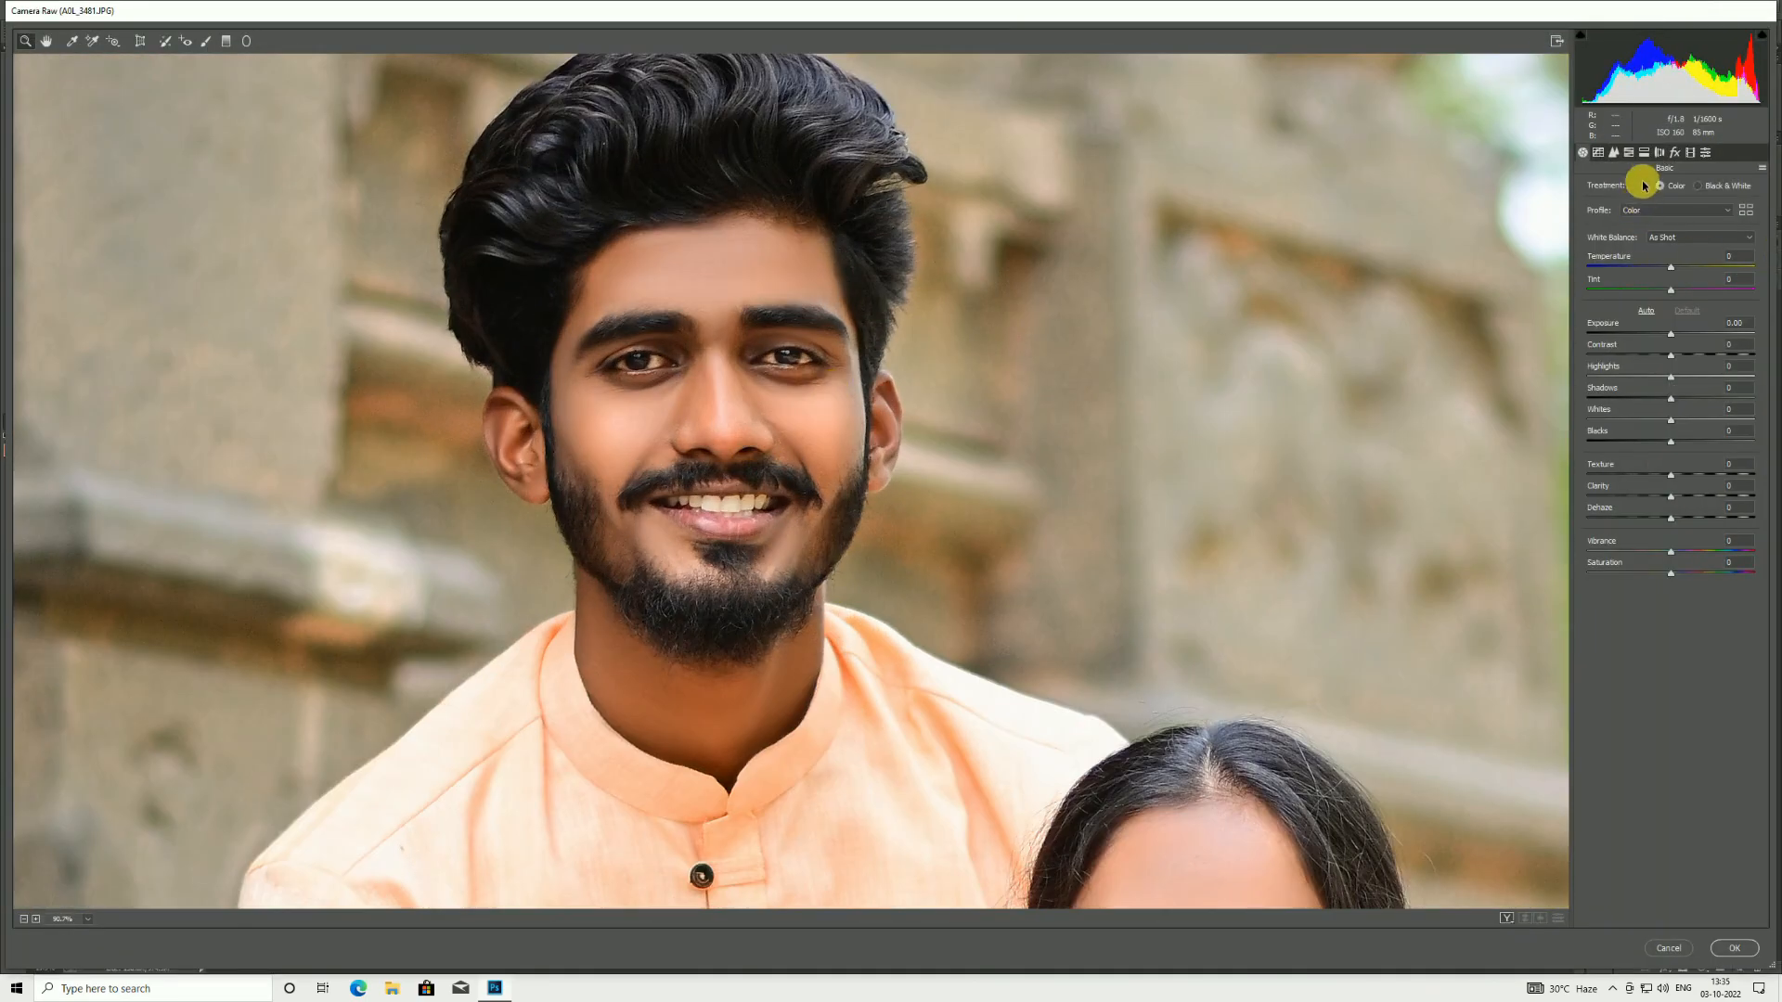
click(1636, 191)
mouse_move(1670, 256)
mouse_down()
mouse_move(1654, 259)
mouse_move(1671, 261)
mouse_up()
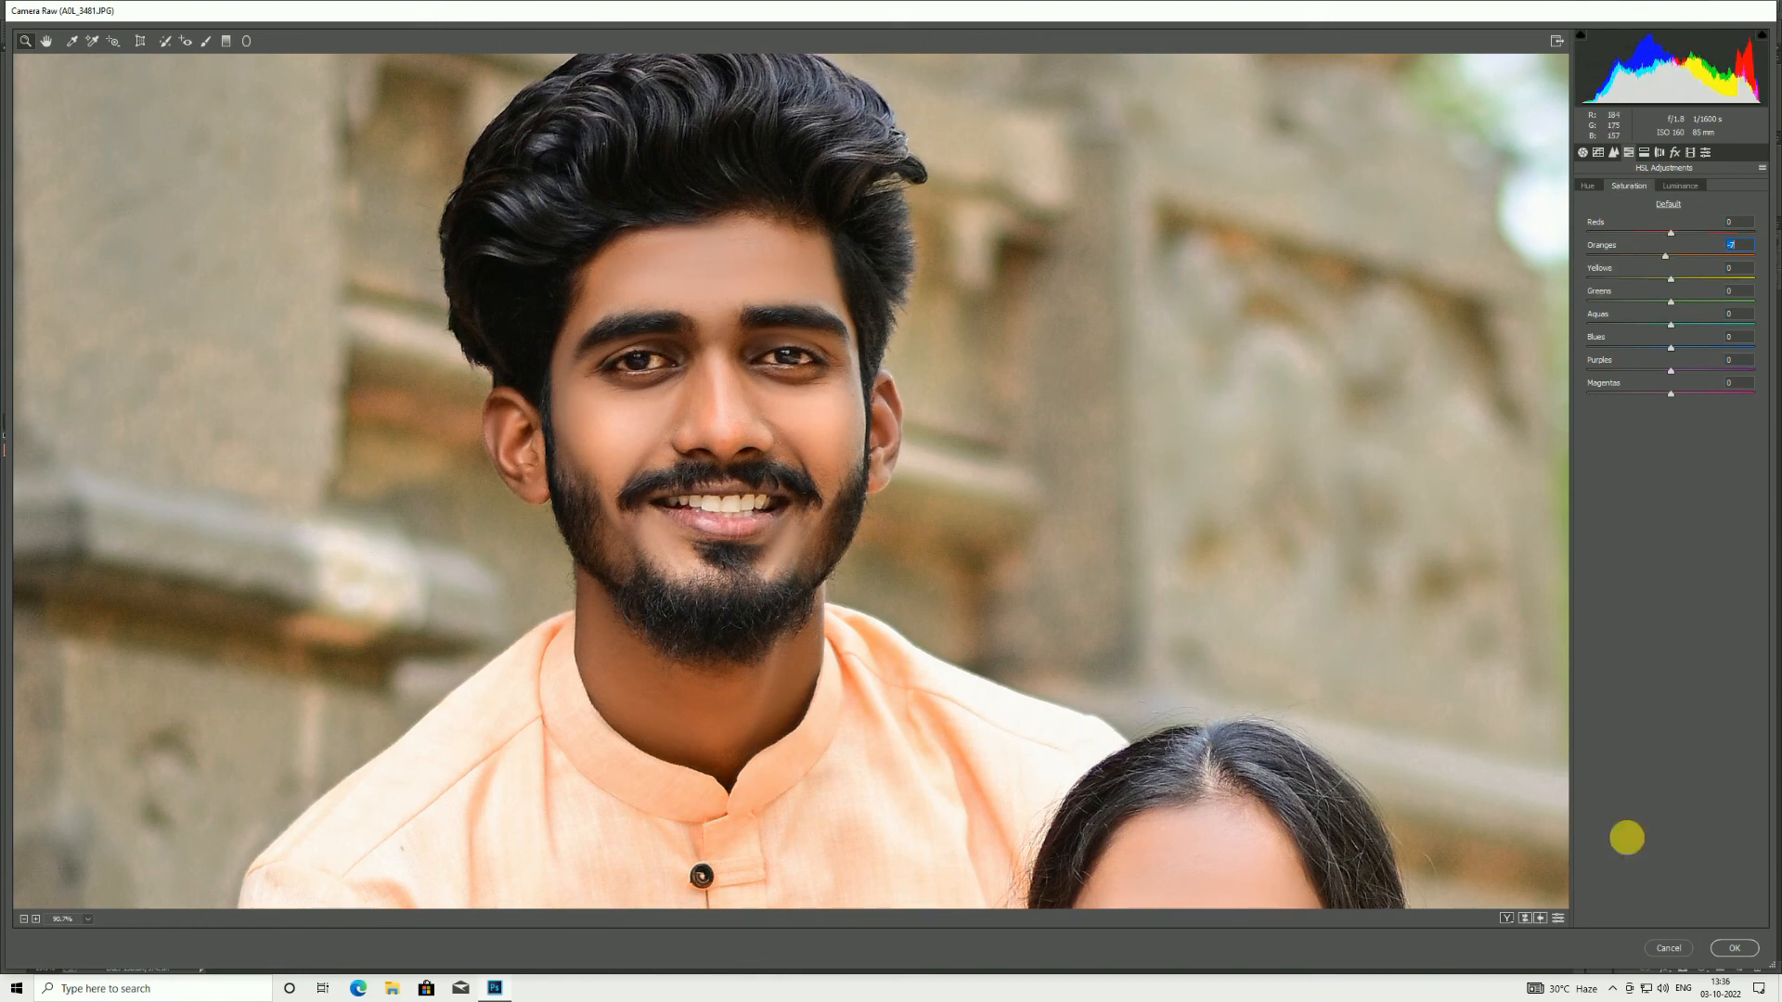
click(1734, 948)
Step: Examine the man's skin tones up close and compare the retouched copy with the original by toggling its visibility
click(743, 391)
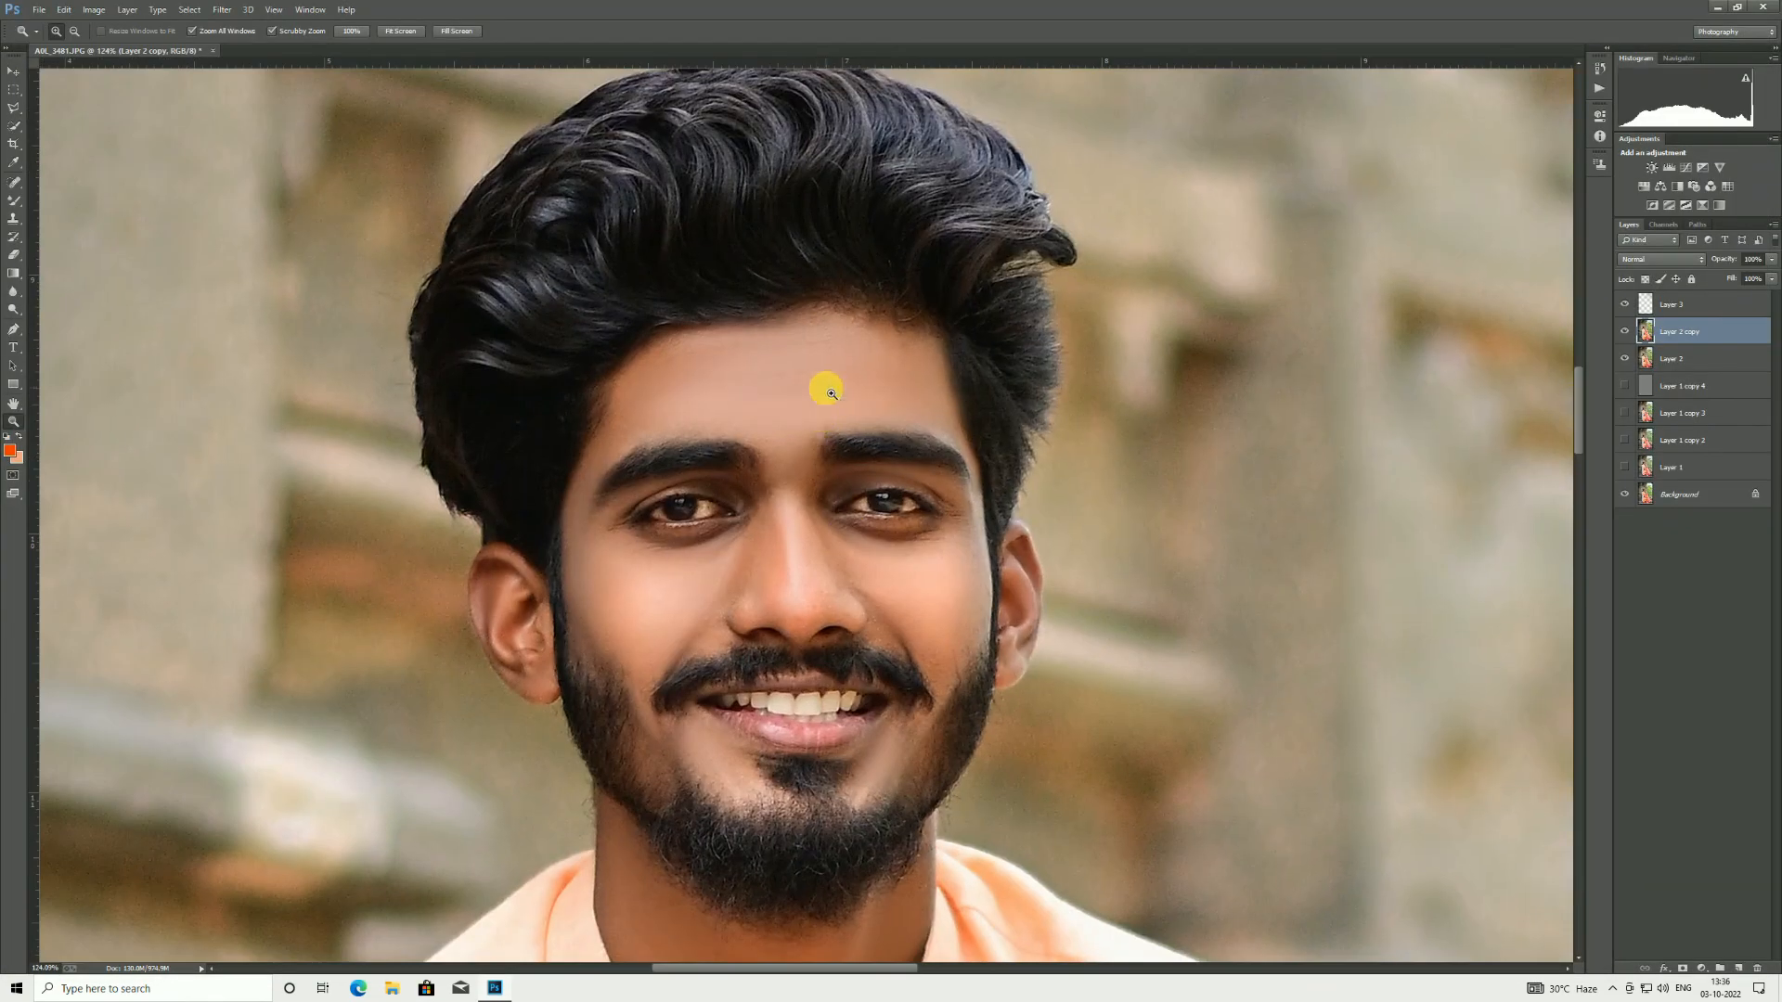
key(ctrl+0)
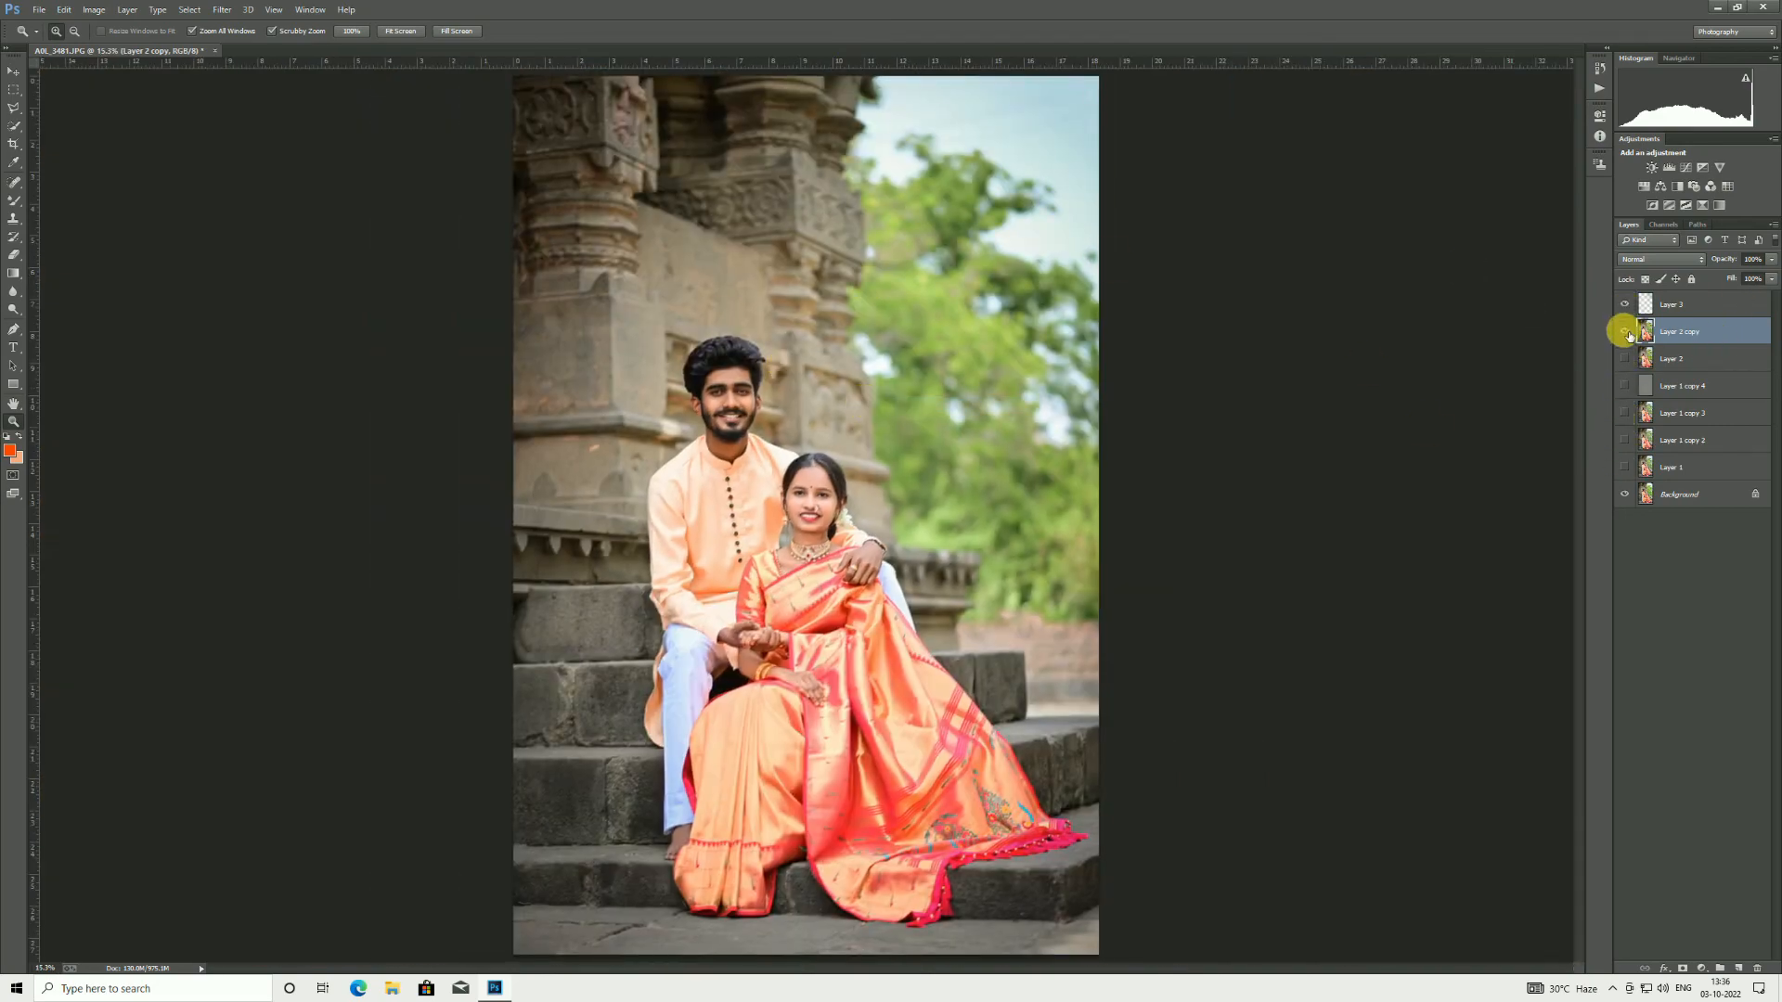
click(1625, 332)
click(1624, 331)
click(1625, 331)
click(1625, 331)
click(1625, 331)
click(1625, 331)
click(538, 330)
key(ctrl+0)
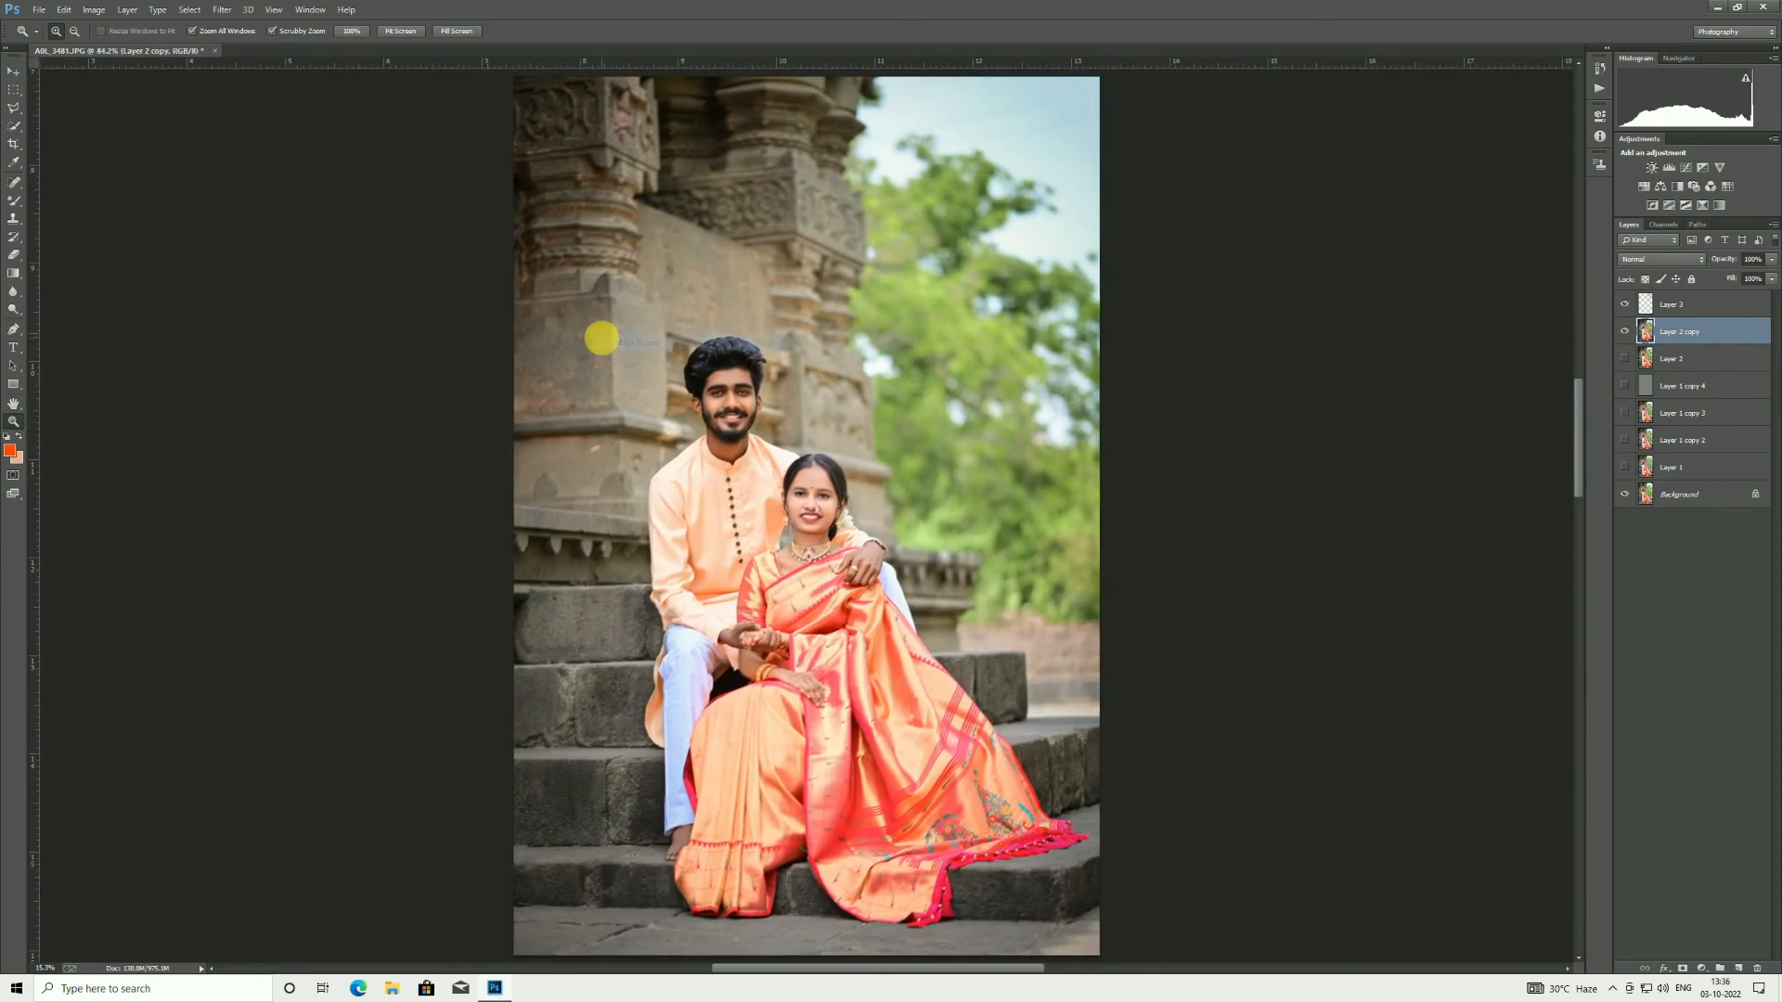
Step: Open the logo file "final" from the "dip creation logo png" folder and place the logo on the stone steps in the photo's lower left
click(13, 71)
click(39, 9)
click(65, 42)
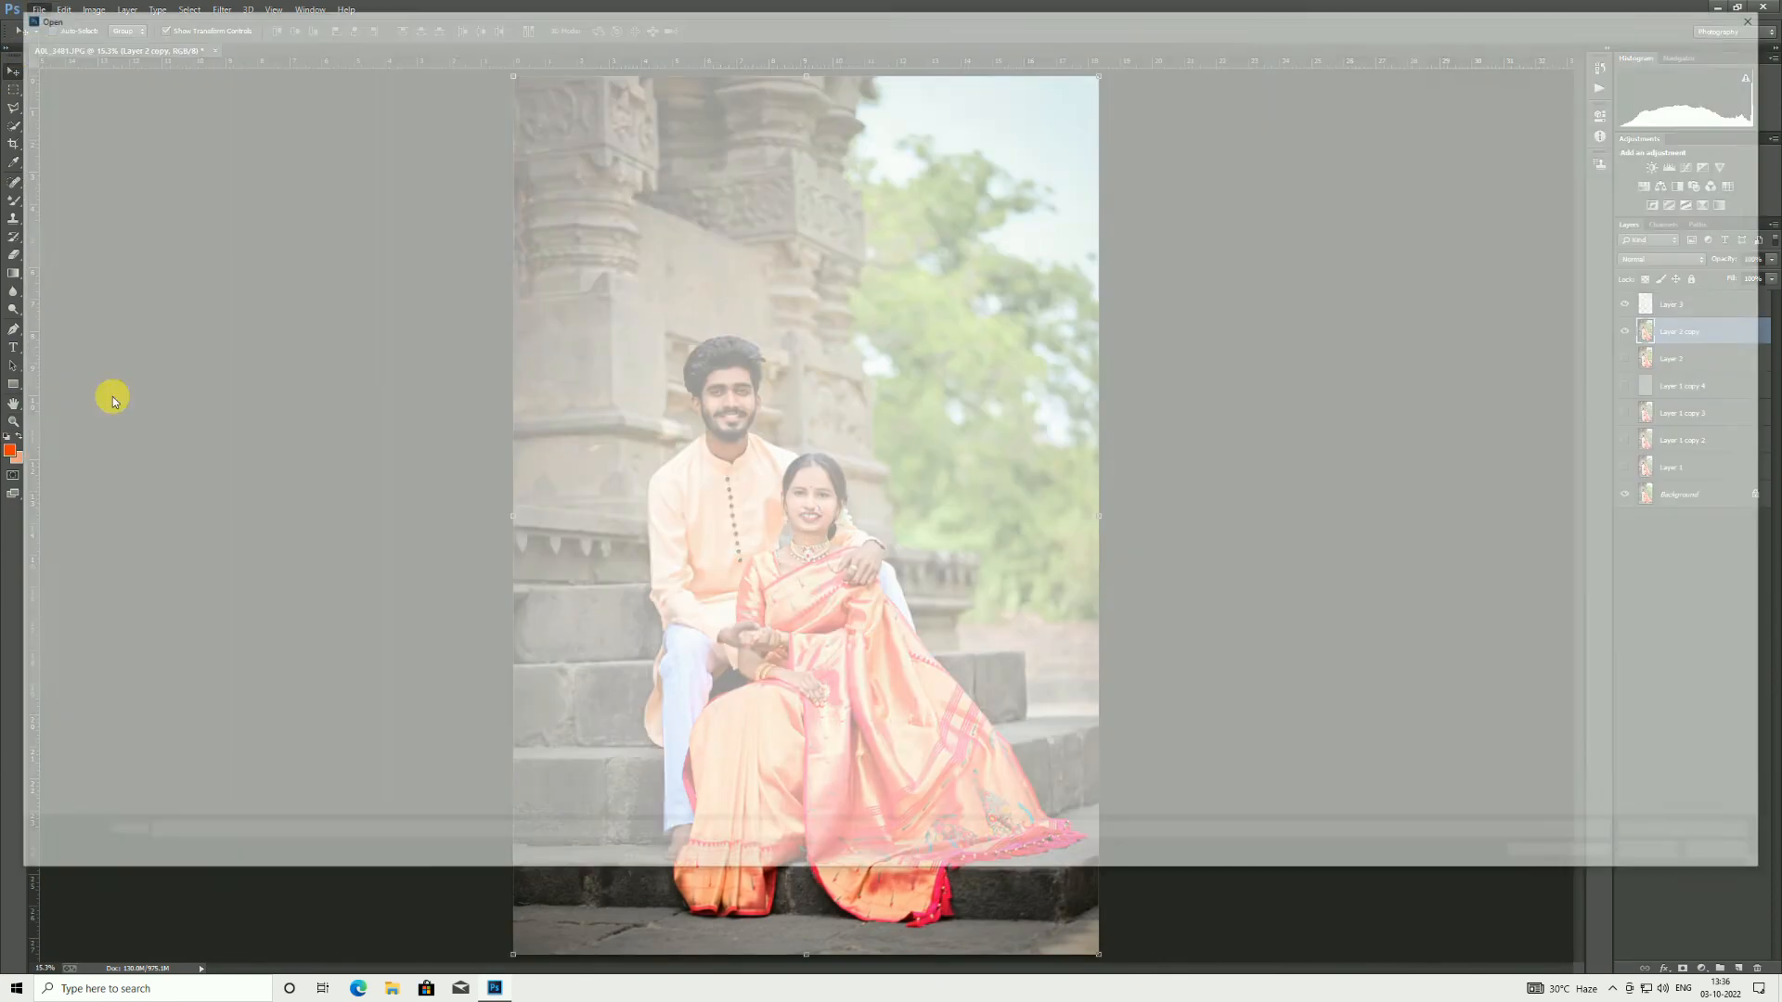
click(64, 288)
double_click(178, 199)
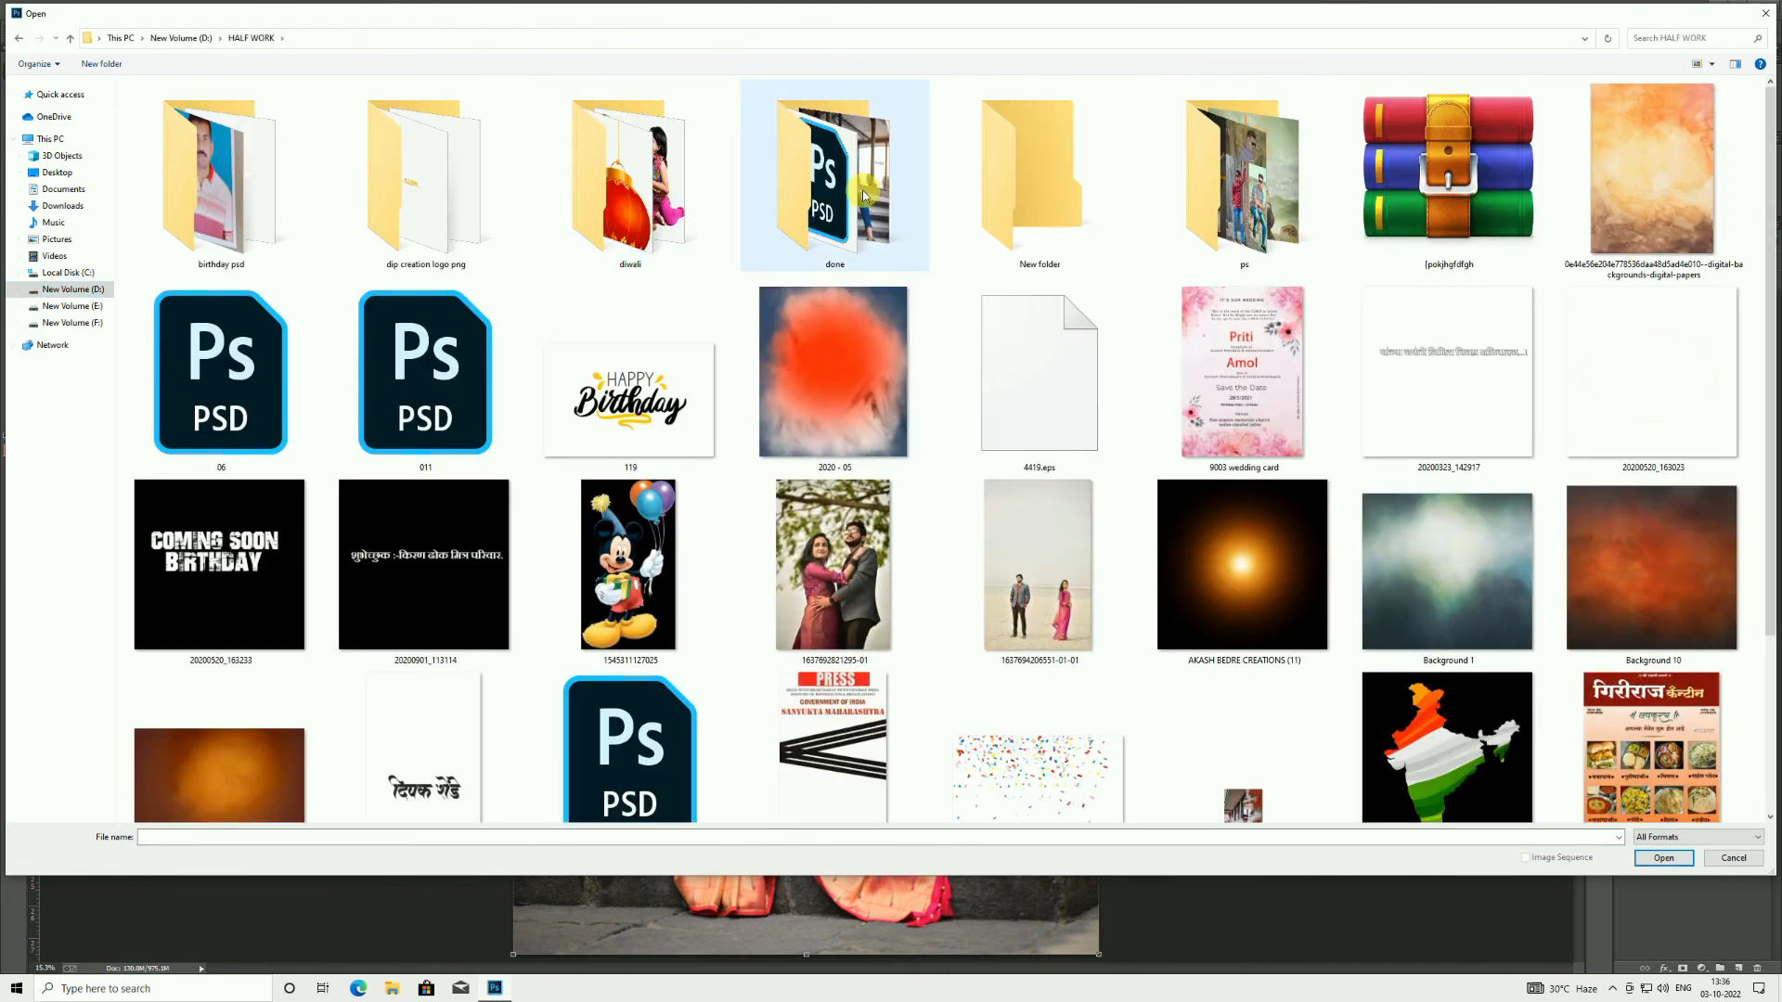
double_click(506, 177)
double_click(466, 615)
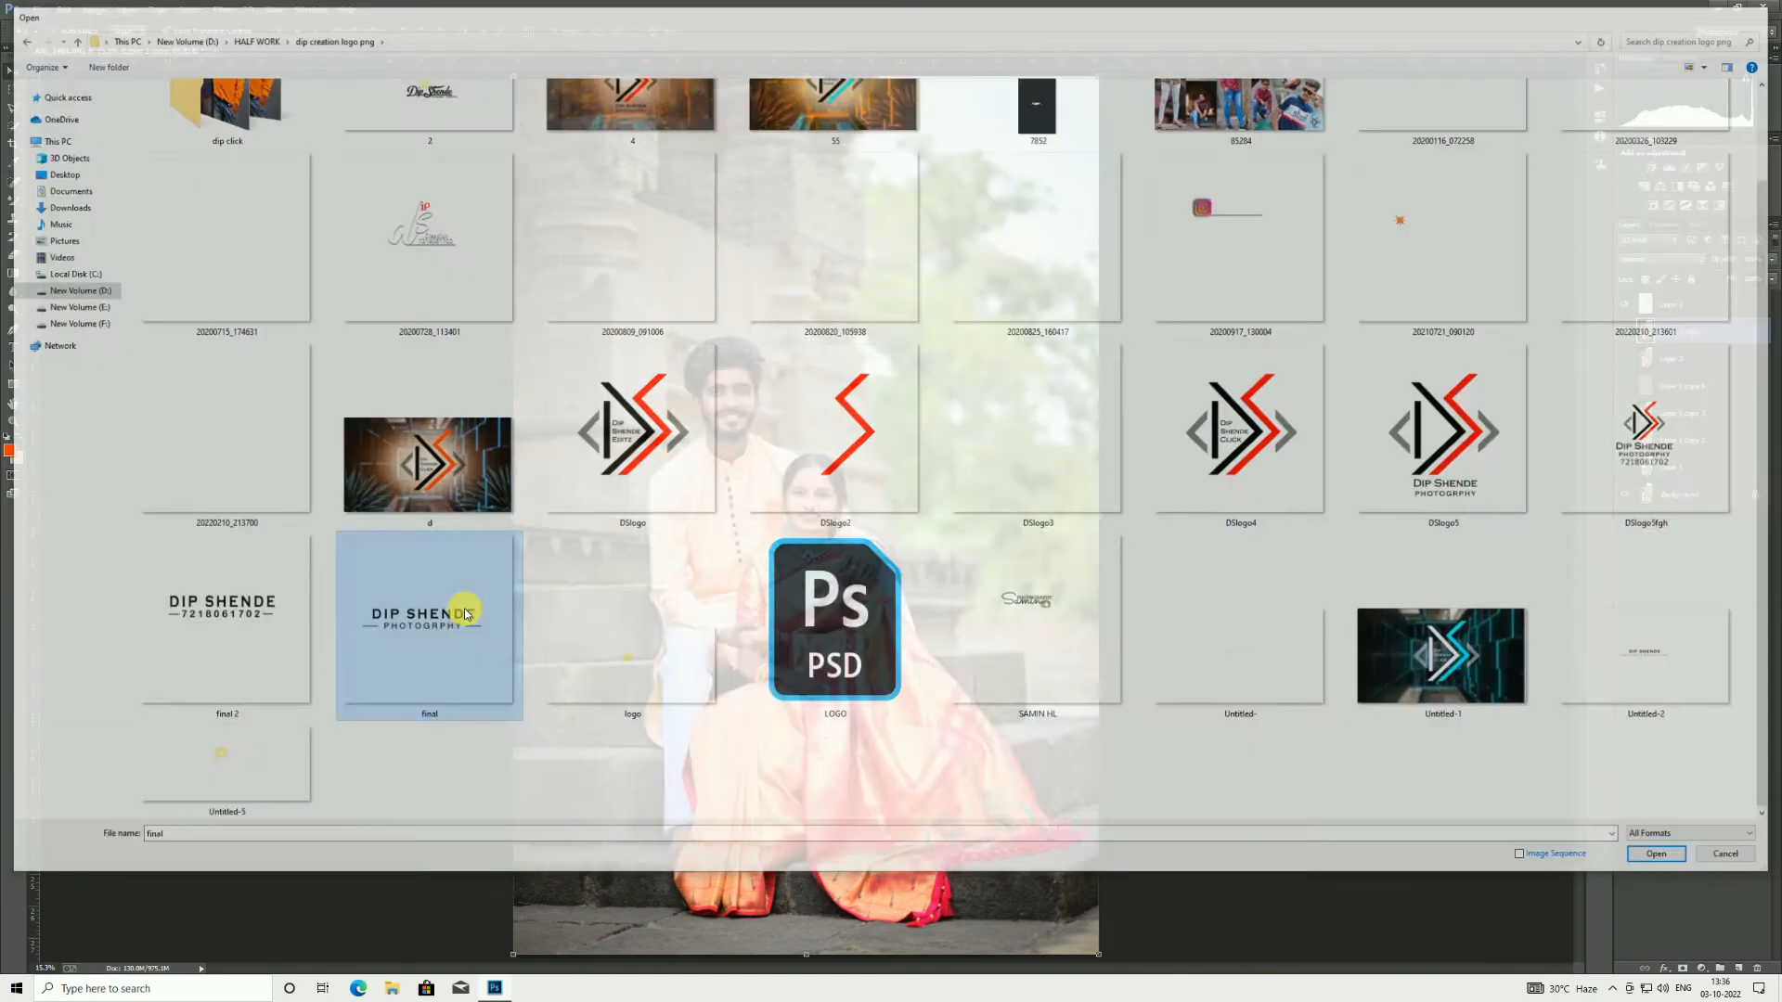
drag(418, 356, 617, 840)
click(630, 67)
Step: View the whole photo with its logo and compare the retouched copy with the original background
click(13, 421)
right_click(822, 448)
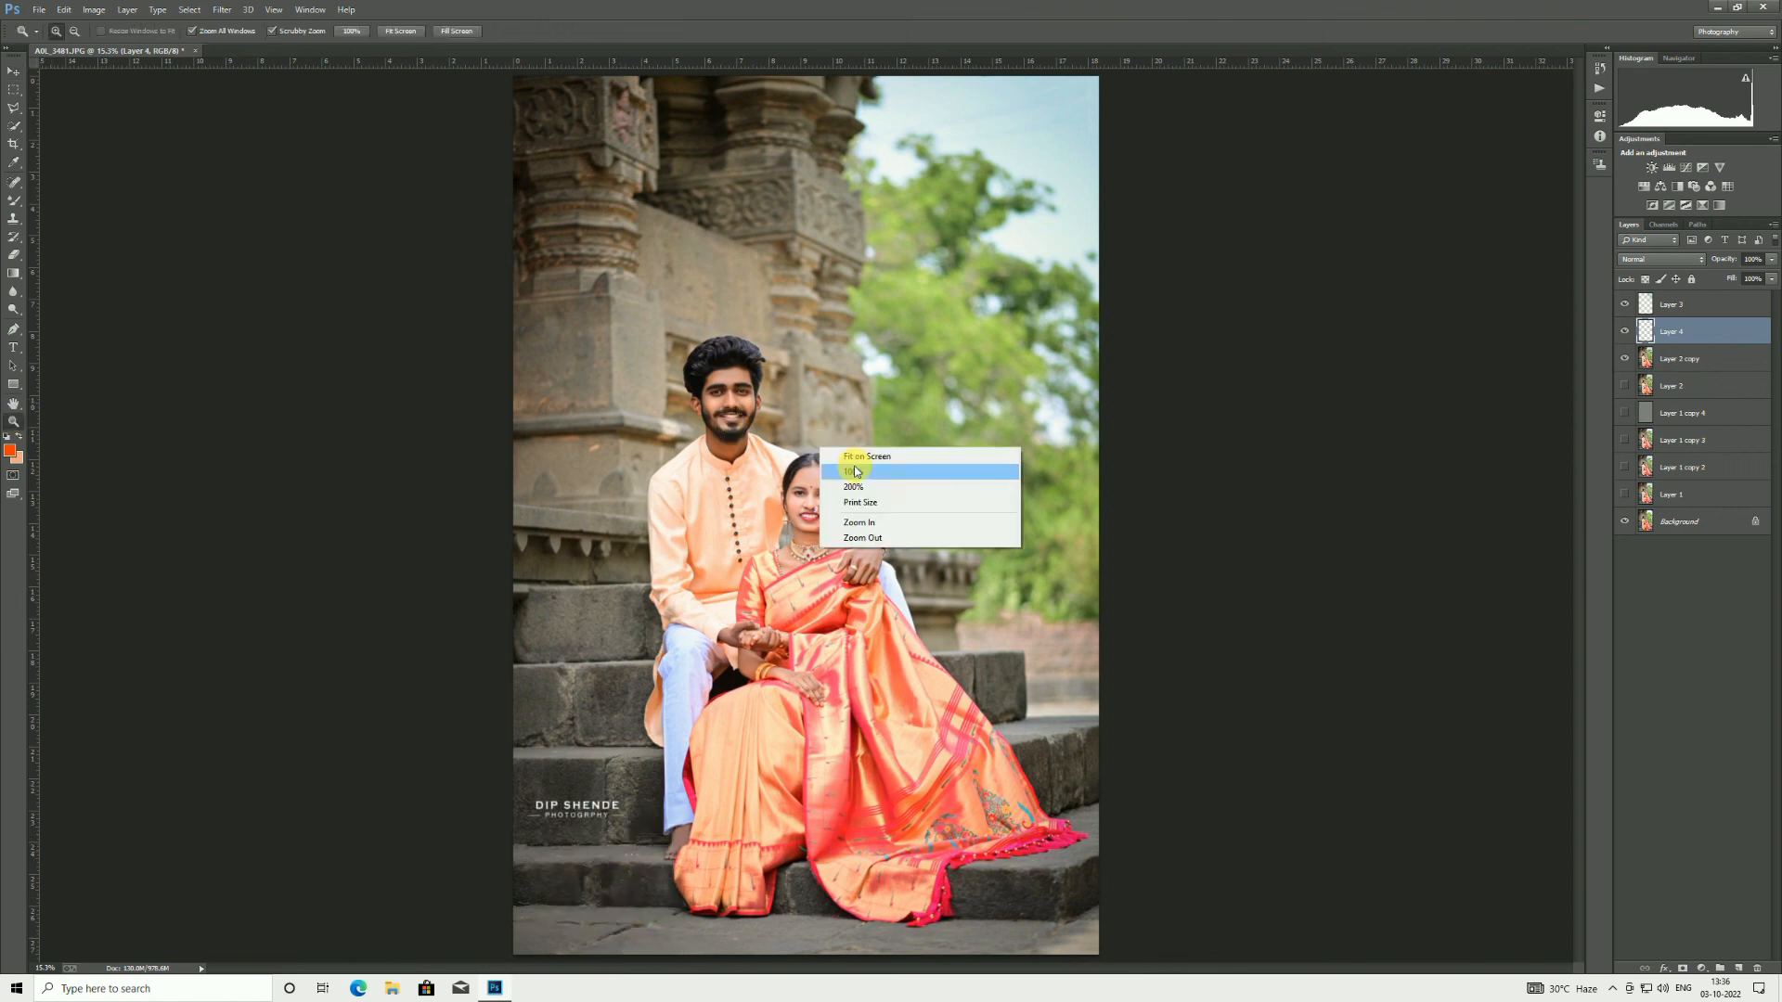
click(863, 503)
right_click(881, 460)
click(950, 471)
click(1626, 360)
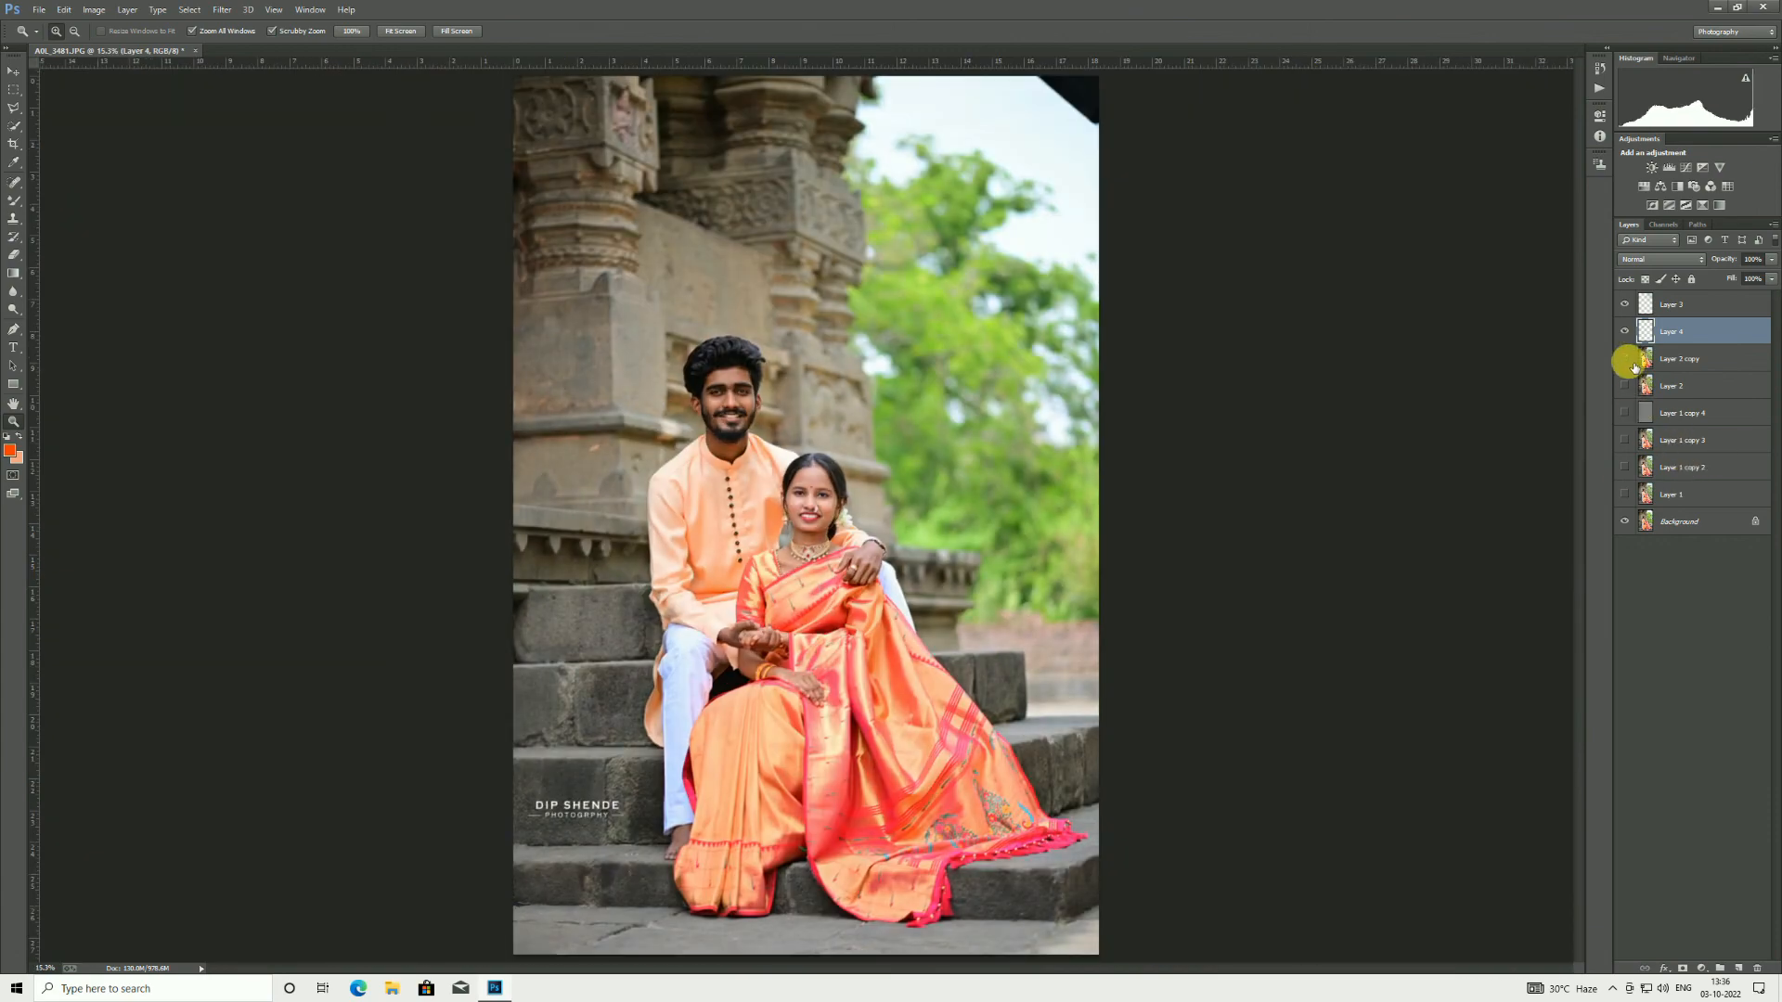
click(1626, 361)
click(1626, 360)
click(1625, 360)
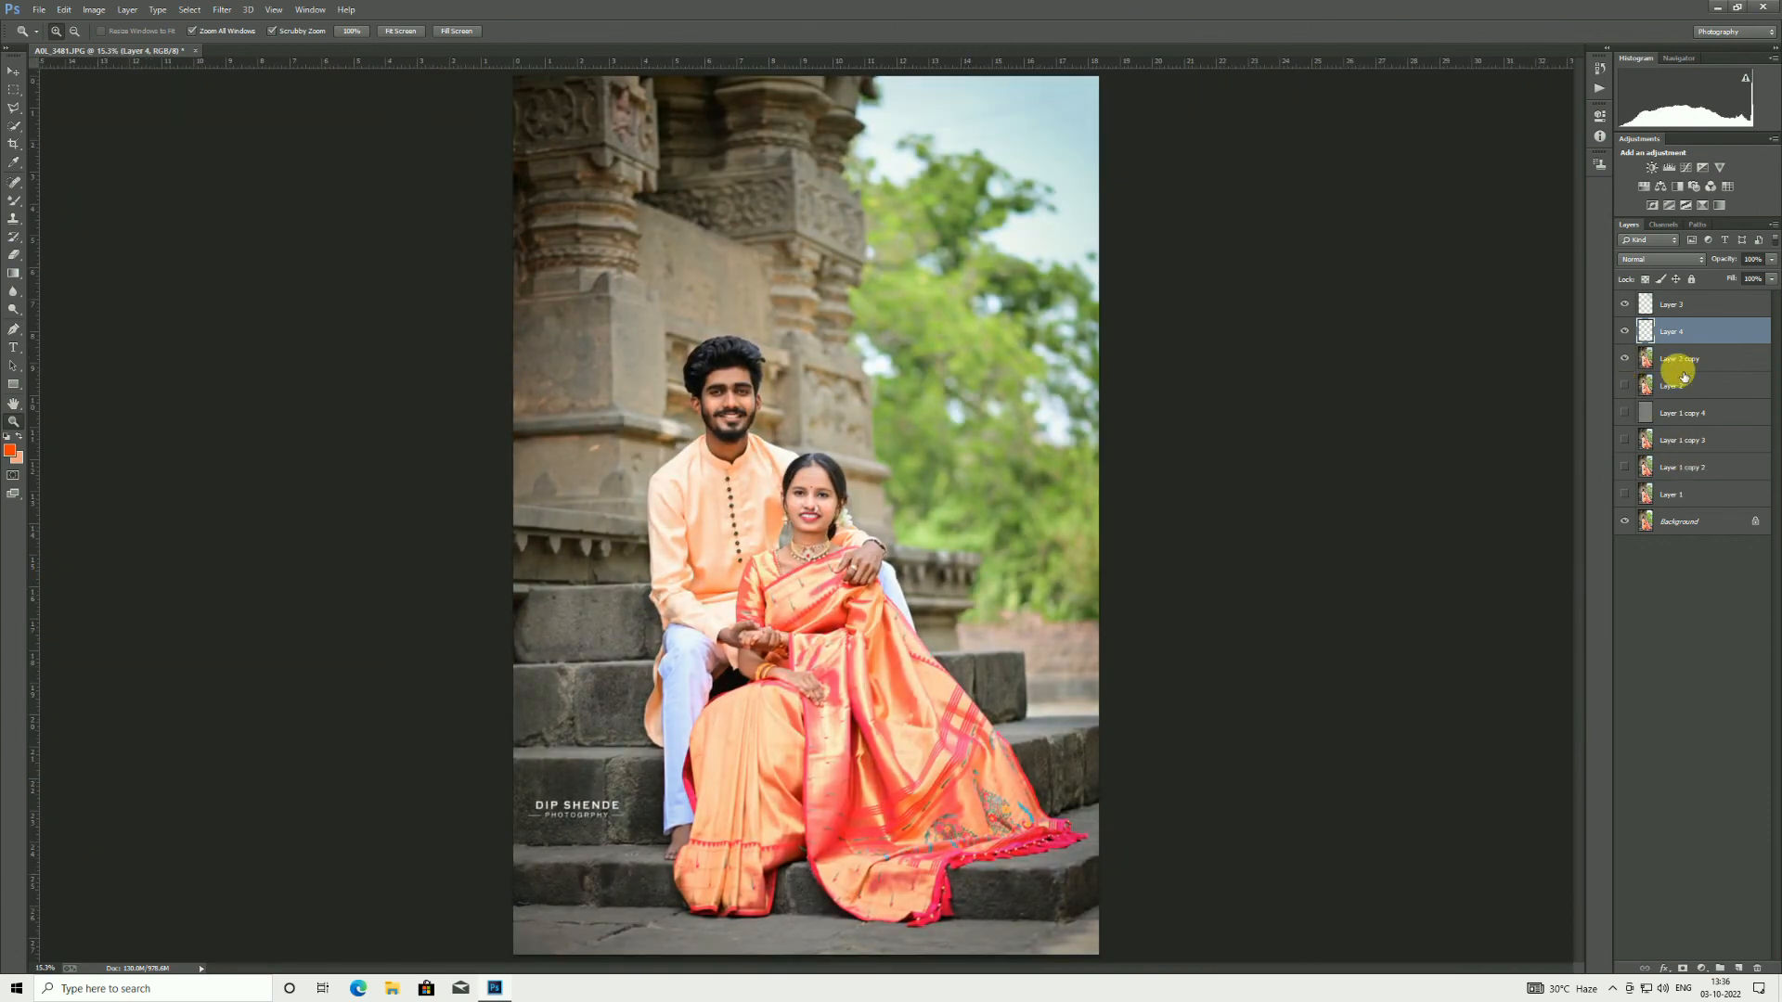
Step: Add a Selective Color adjustment layer above Layer 2 copy and set Greens to about -33% cyan and +88% magenta
click(1670, 363)
click(1702, 967)
click(1666, 954)
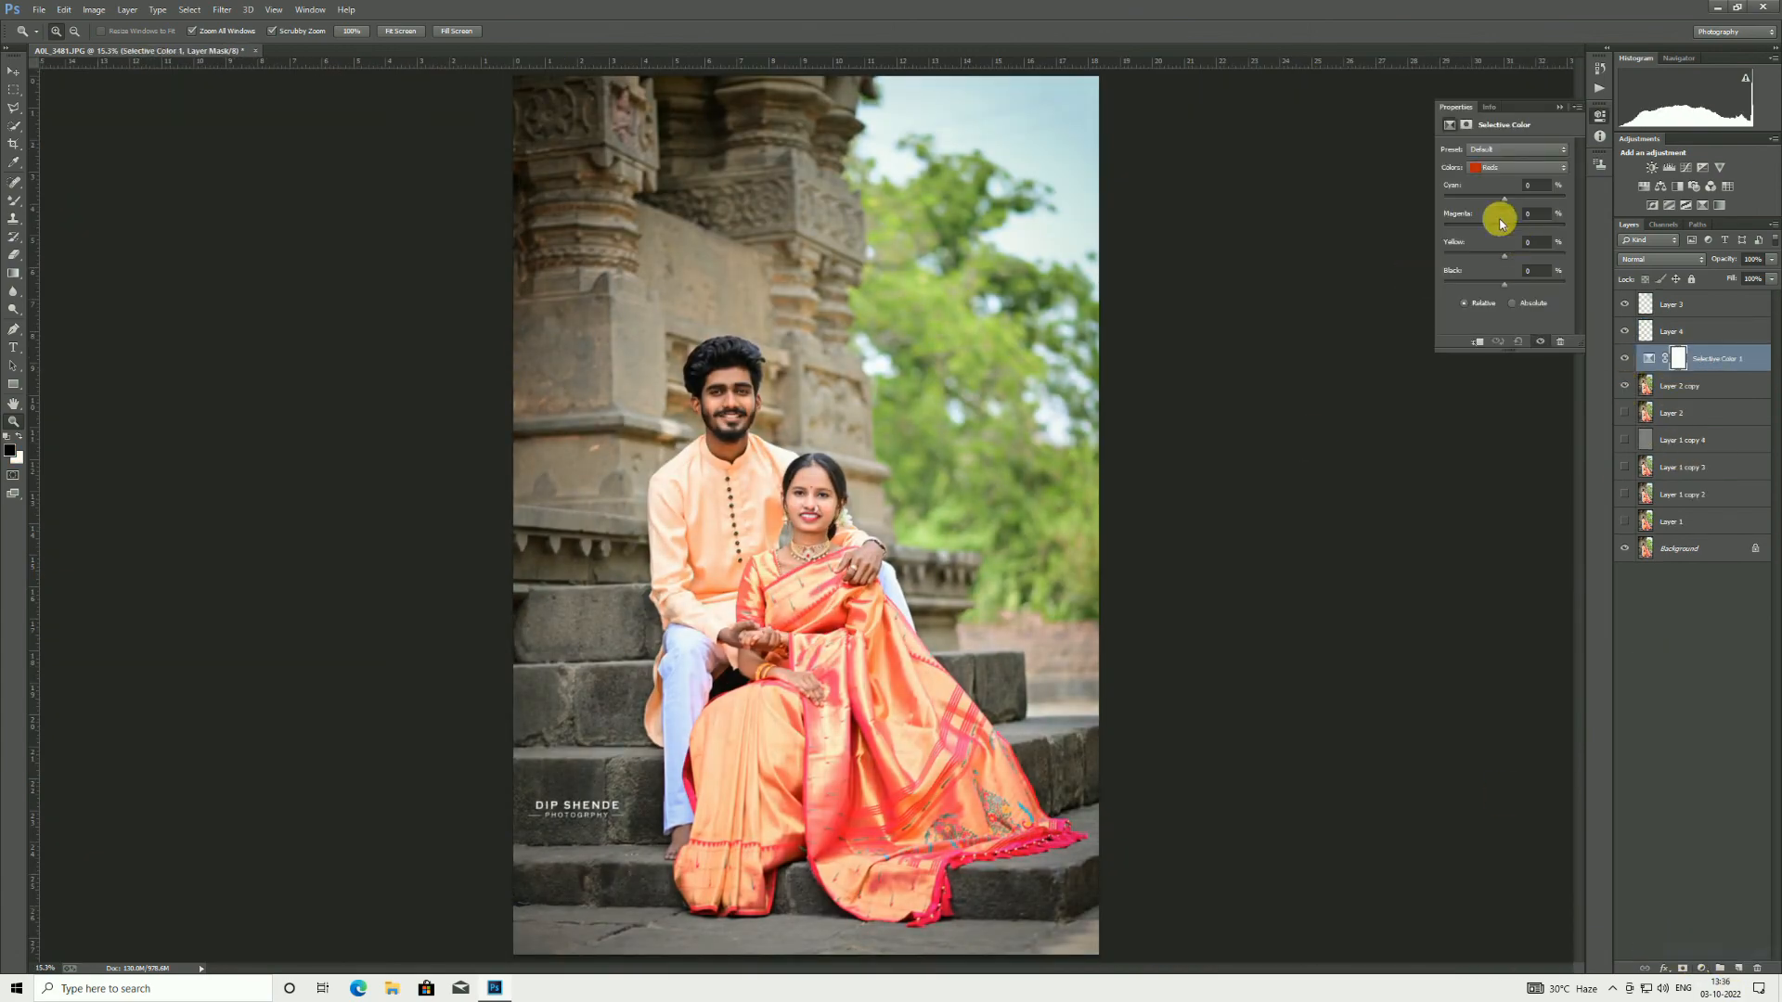
click(1492, 168)
click(1493, 177)
drag(1465, 241, 1484, 198)
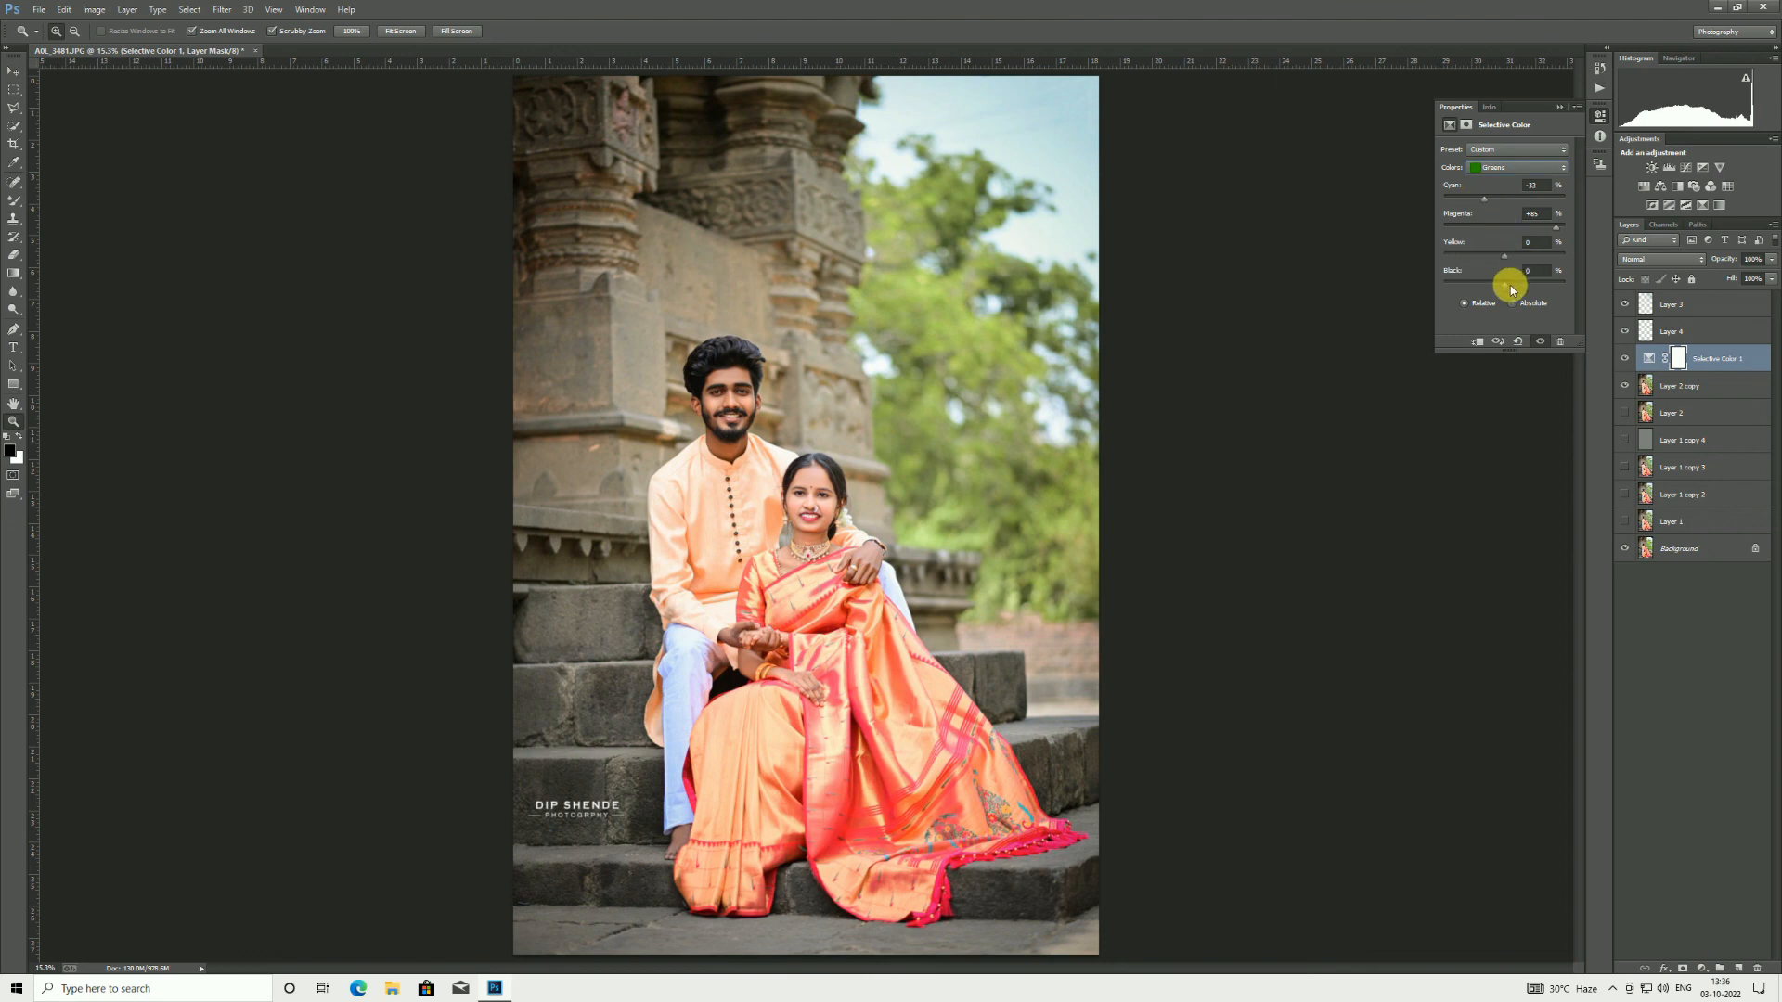